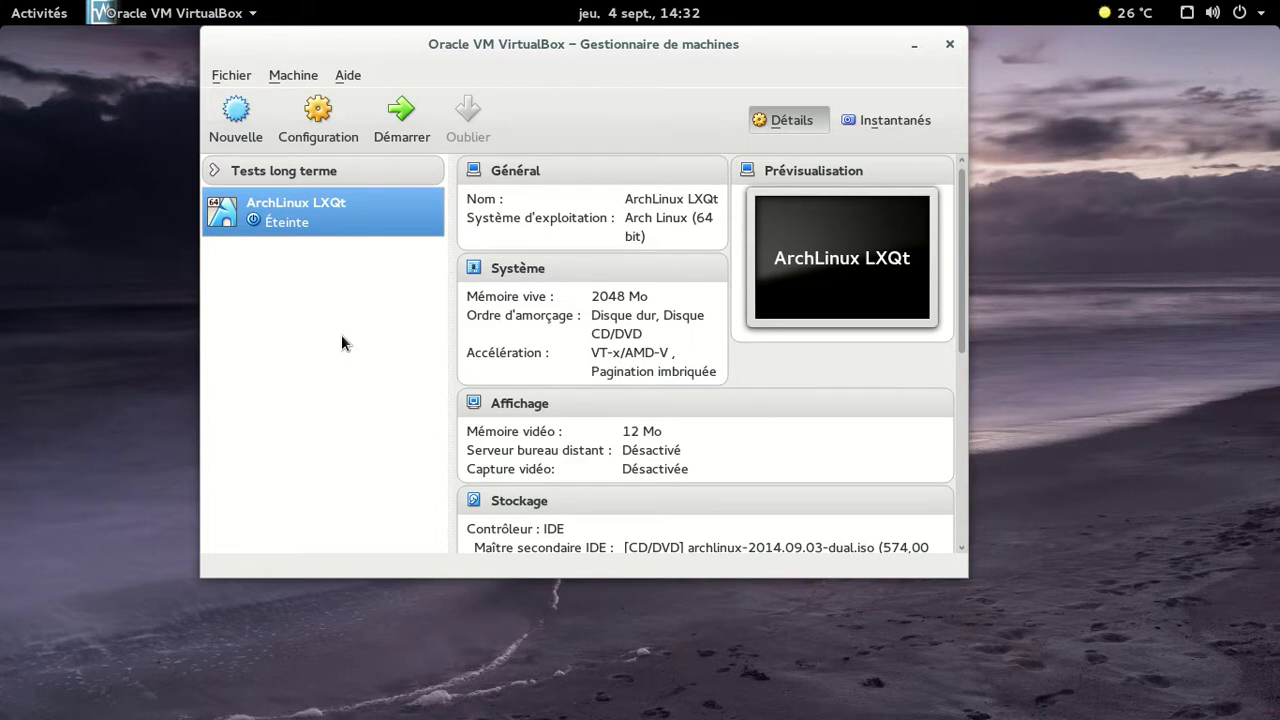
Start the ArchLinux LXQt virtual machine and minimize the machine manager window.
click(401, 112)
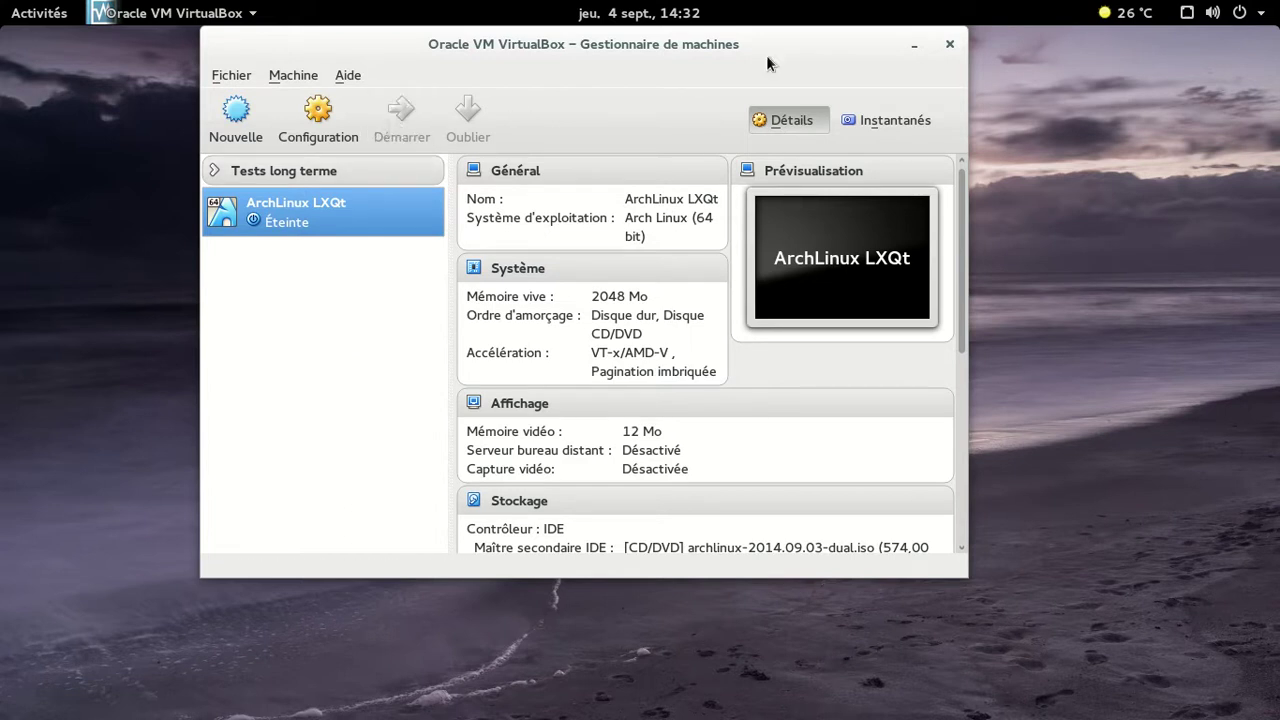
click(916, 47)
key(super+h)
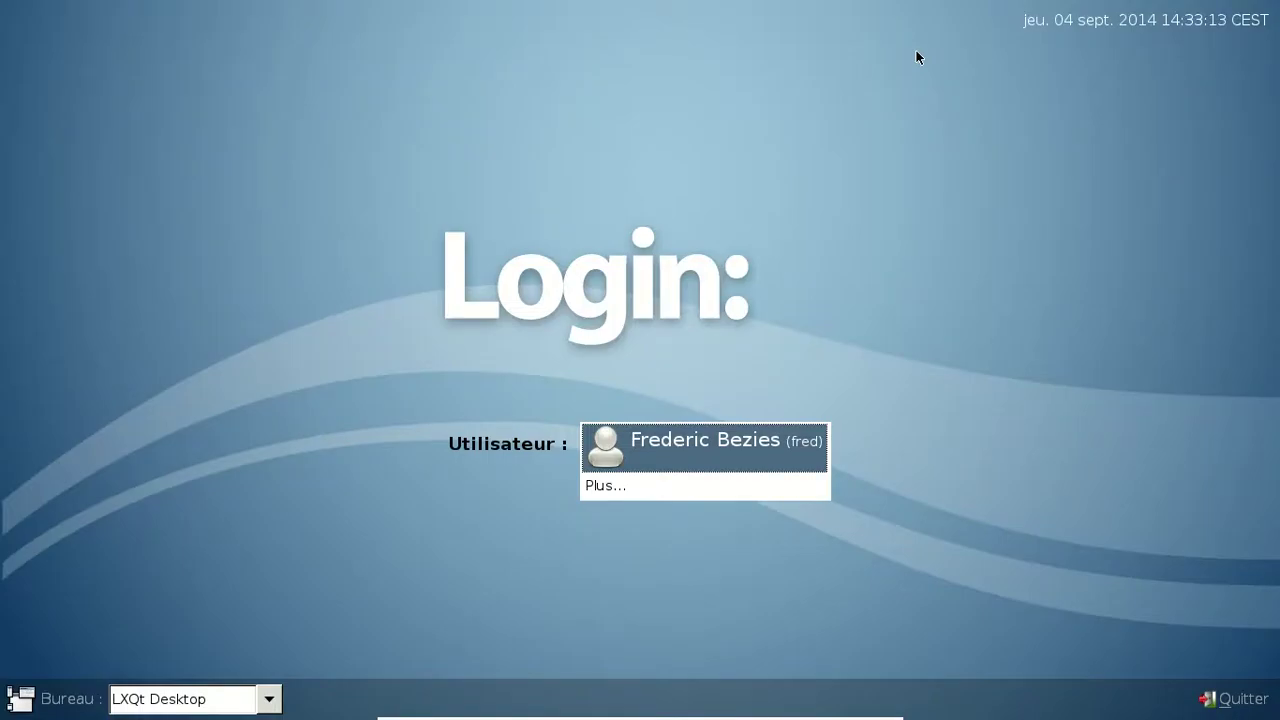
Log in to the LXQt Desktop session with the listed user by entering the account password.
key(Return)
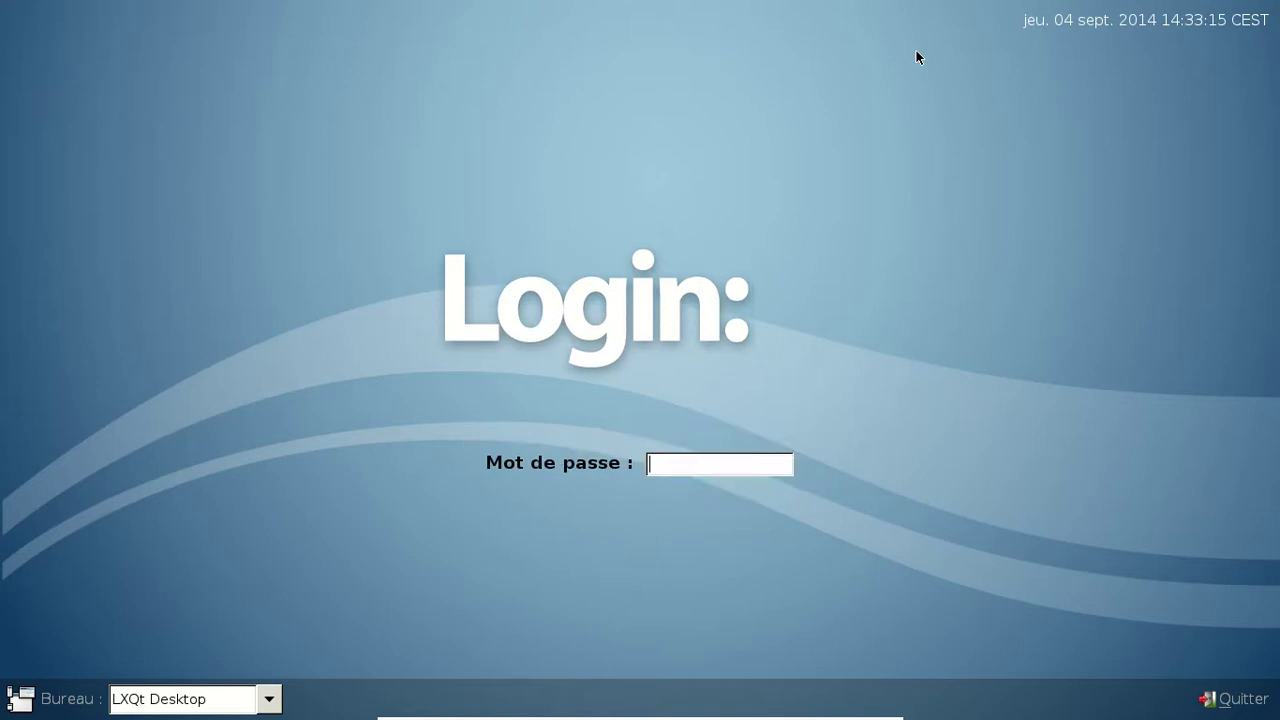
text(********)
key(Return)
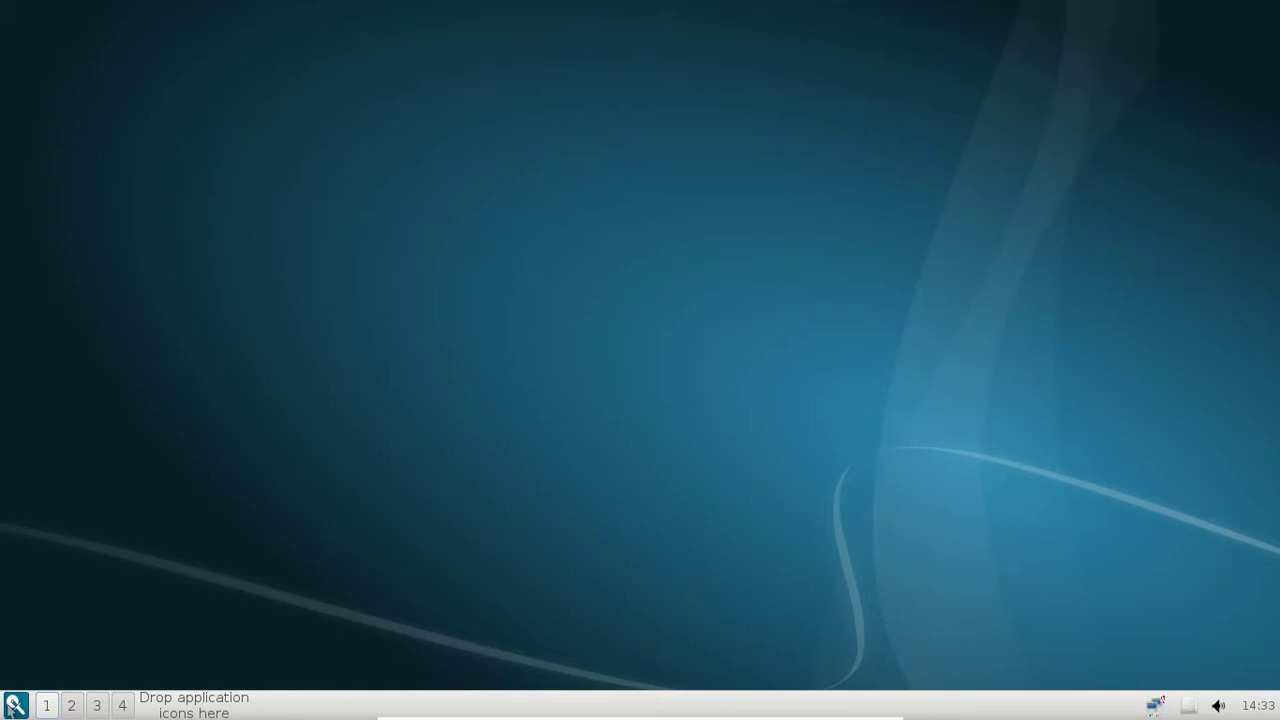
Look through the application launcher's categories from Accessoires to Préférences, and close it without launching anything.
click(14, 705)
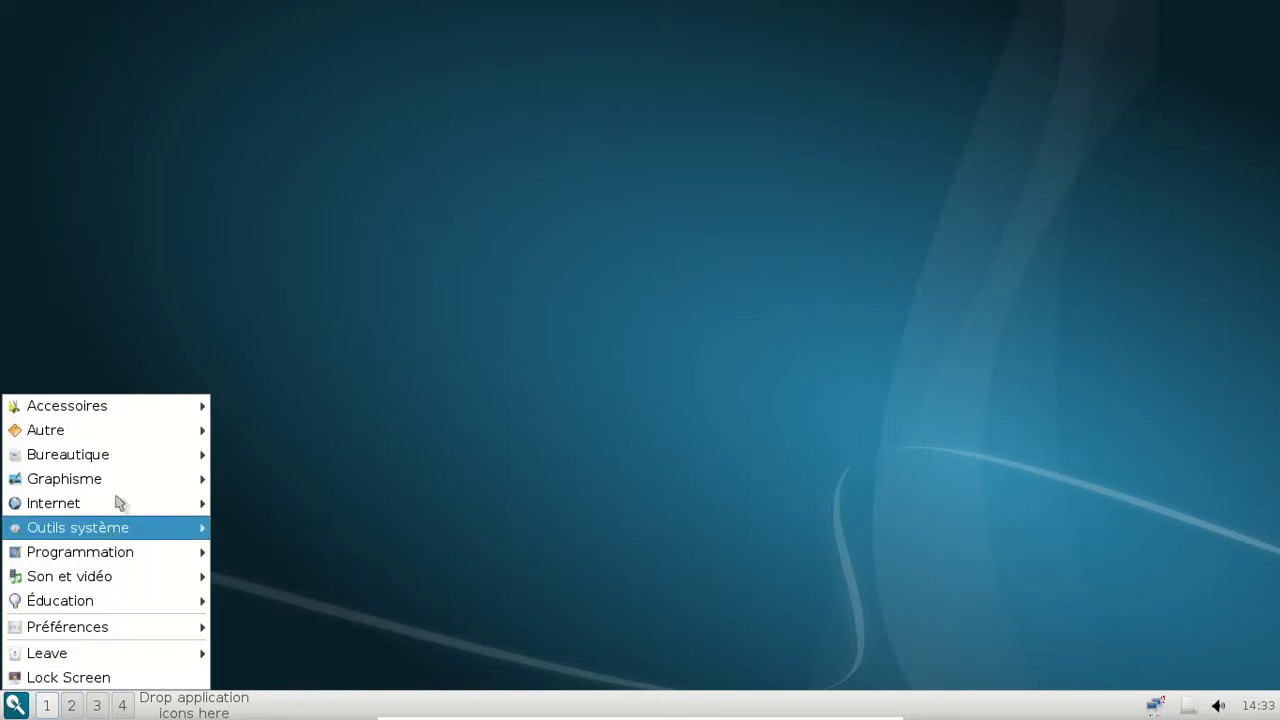
mouse_move(118, 413)
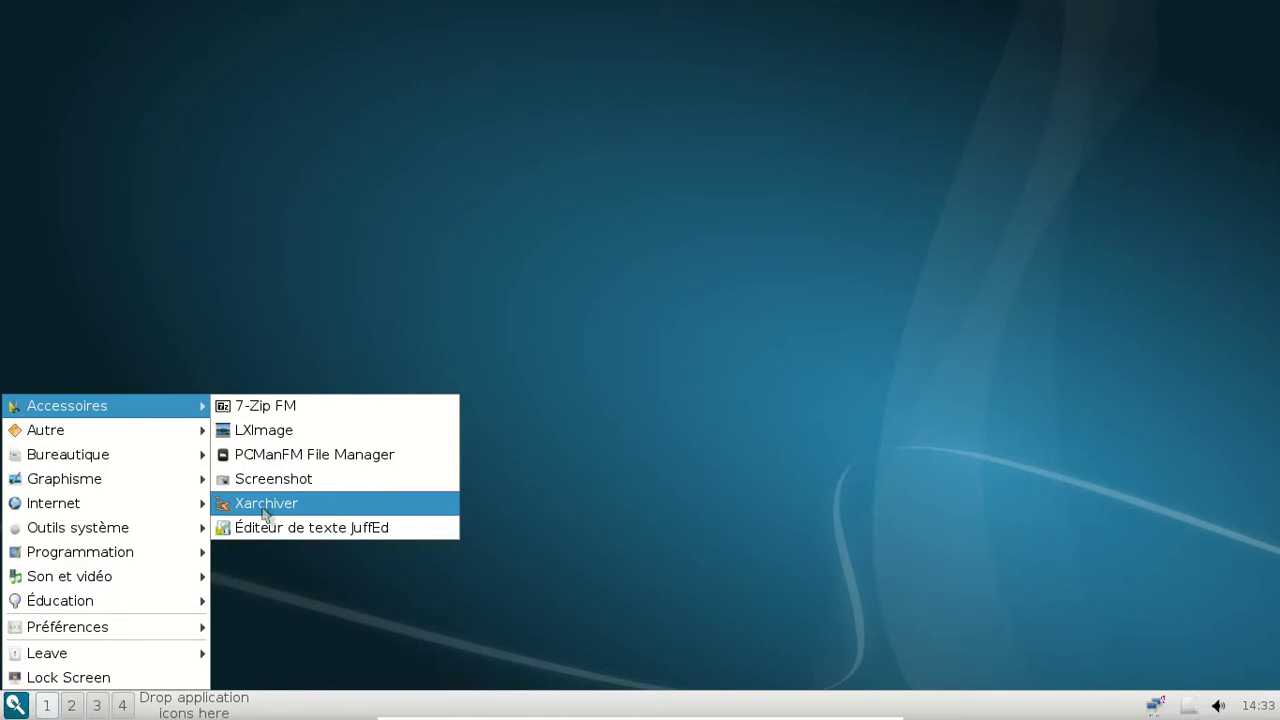
mouse_move(131, 457)
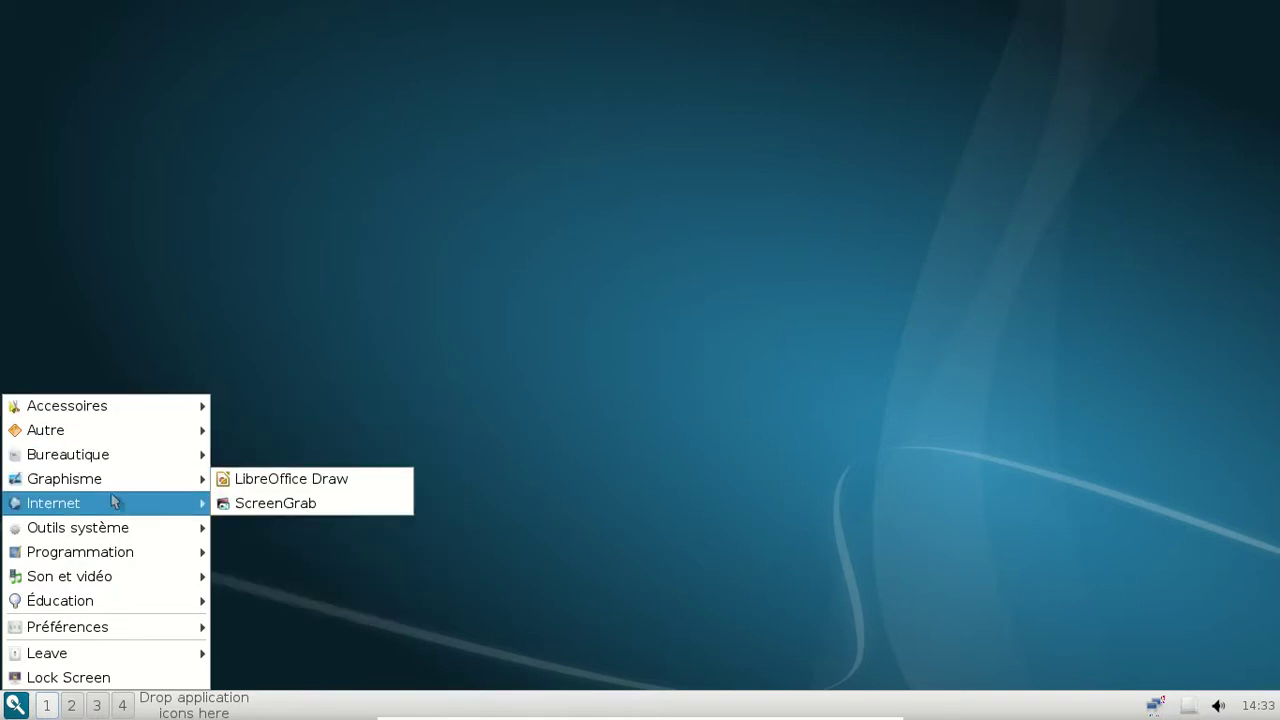
mouse_move(113, 500)
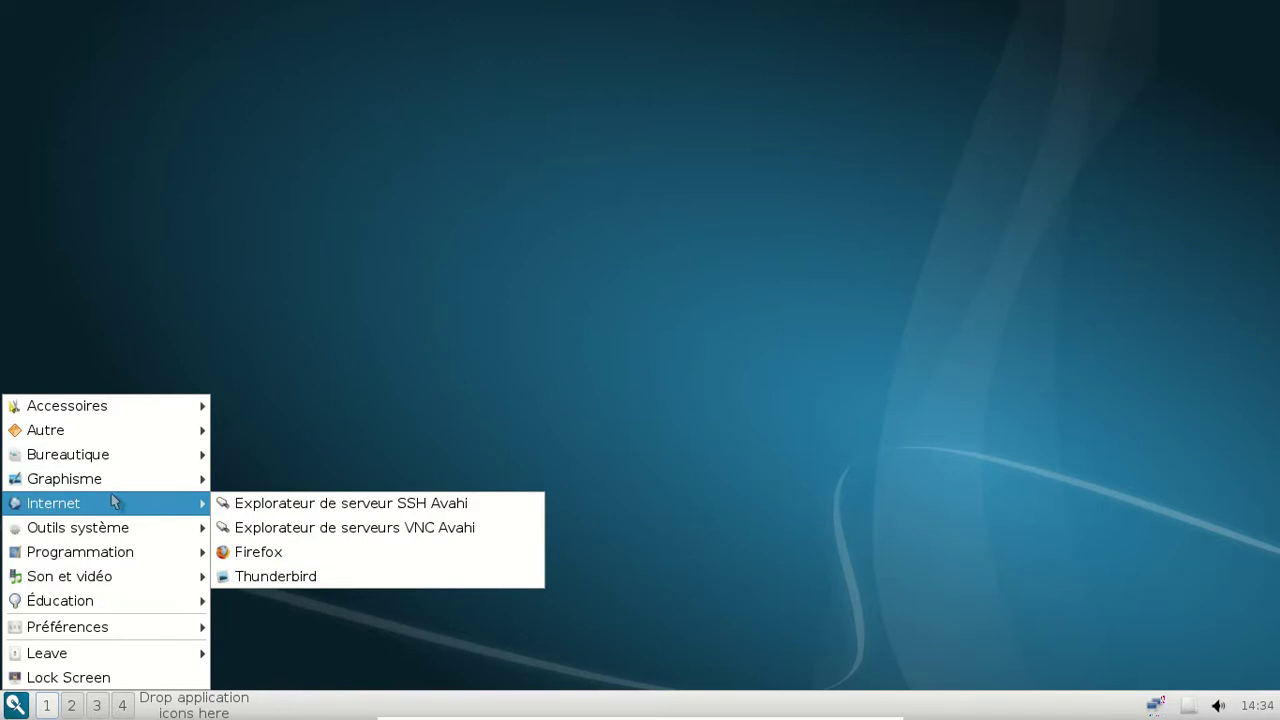
mouse_move(107, 530)
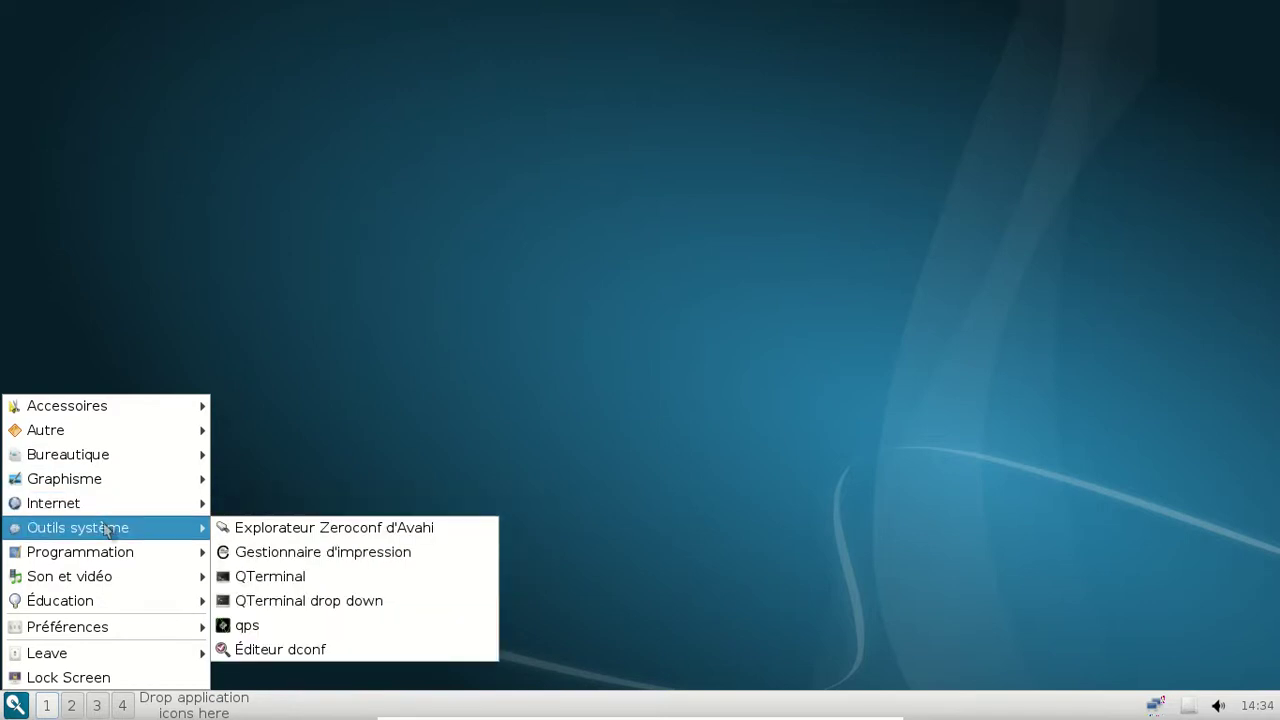
mouse_move(92, 558)
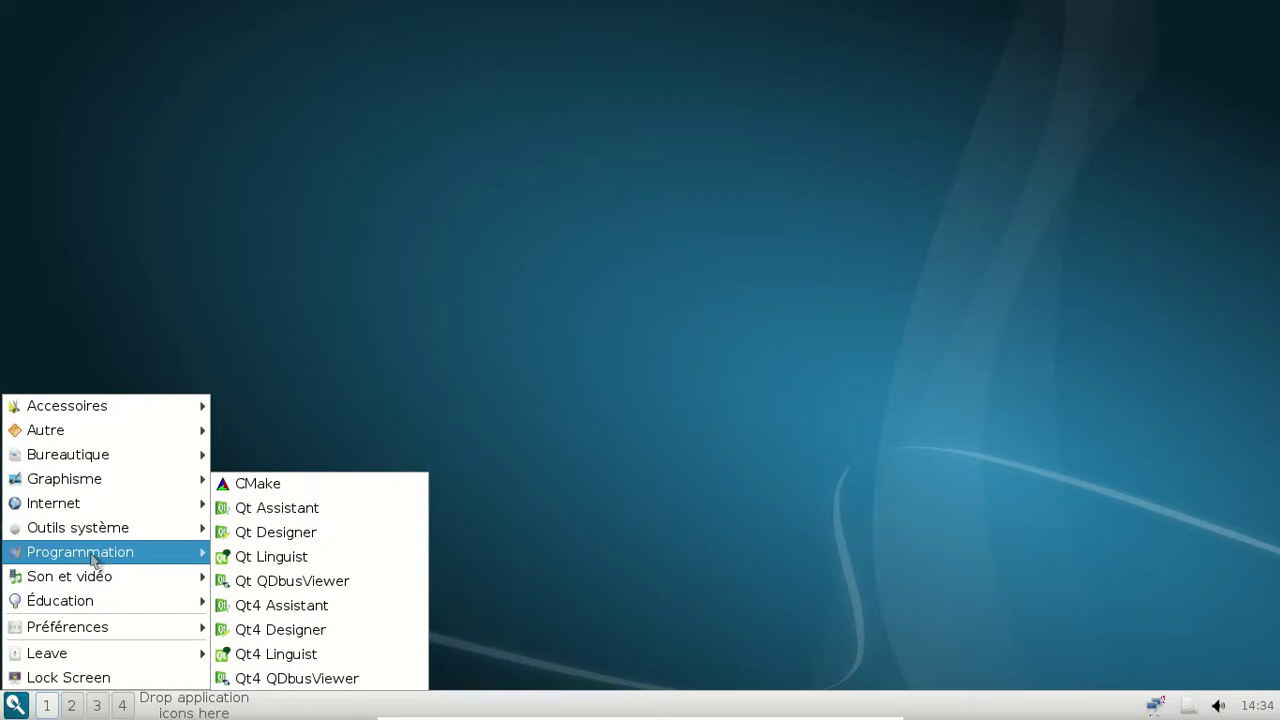
mouse_move(85, 588)
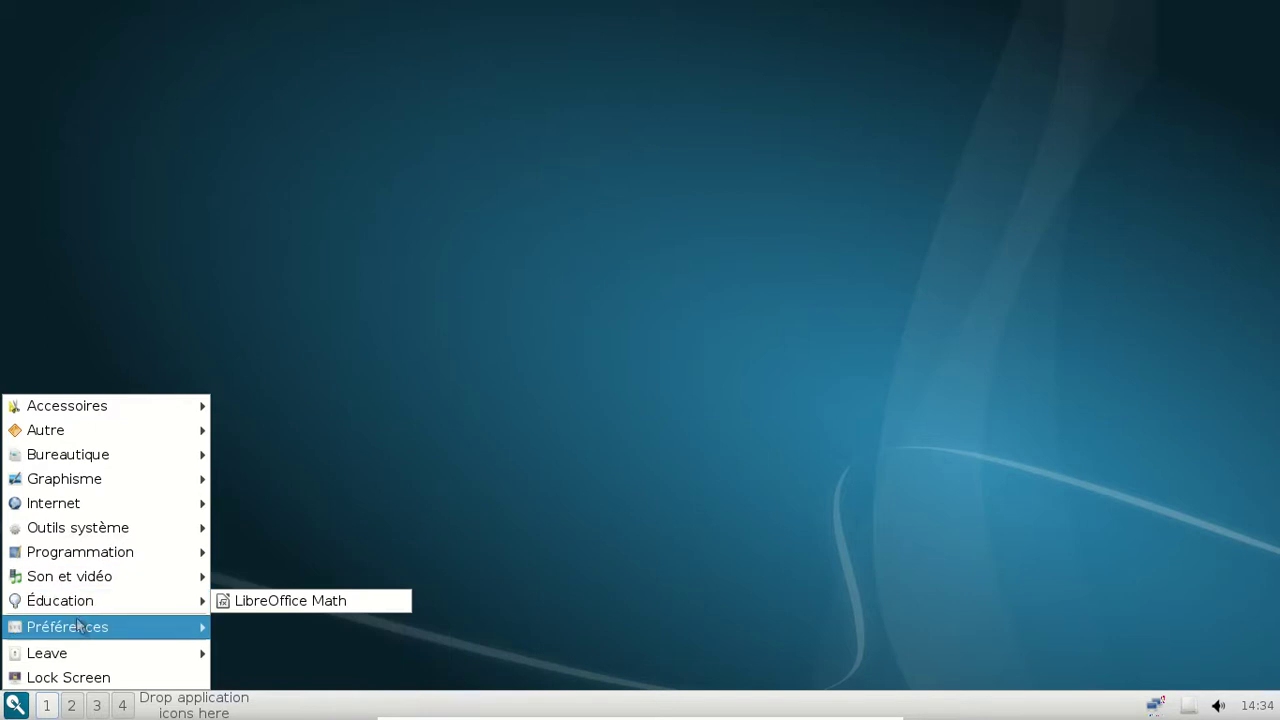
click(599, 418)
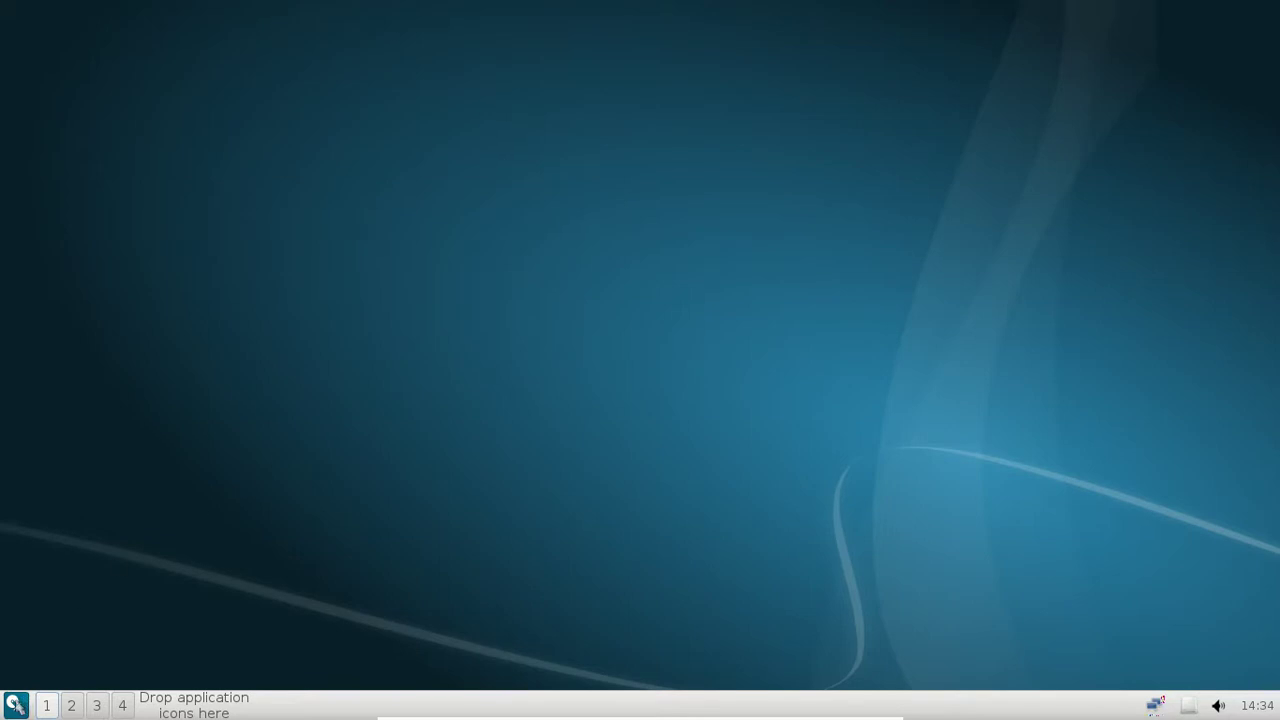
Open About LXQt, review the authors, thanks, translations and technical information, and close the window.
click(16, 705)
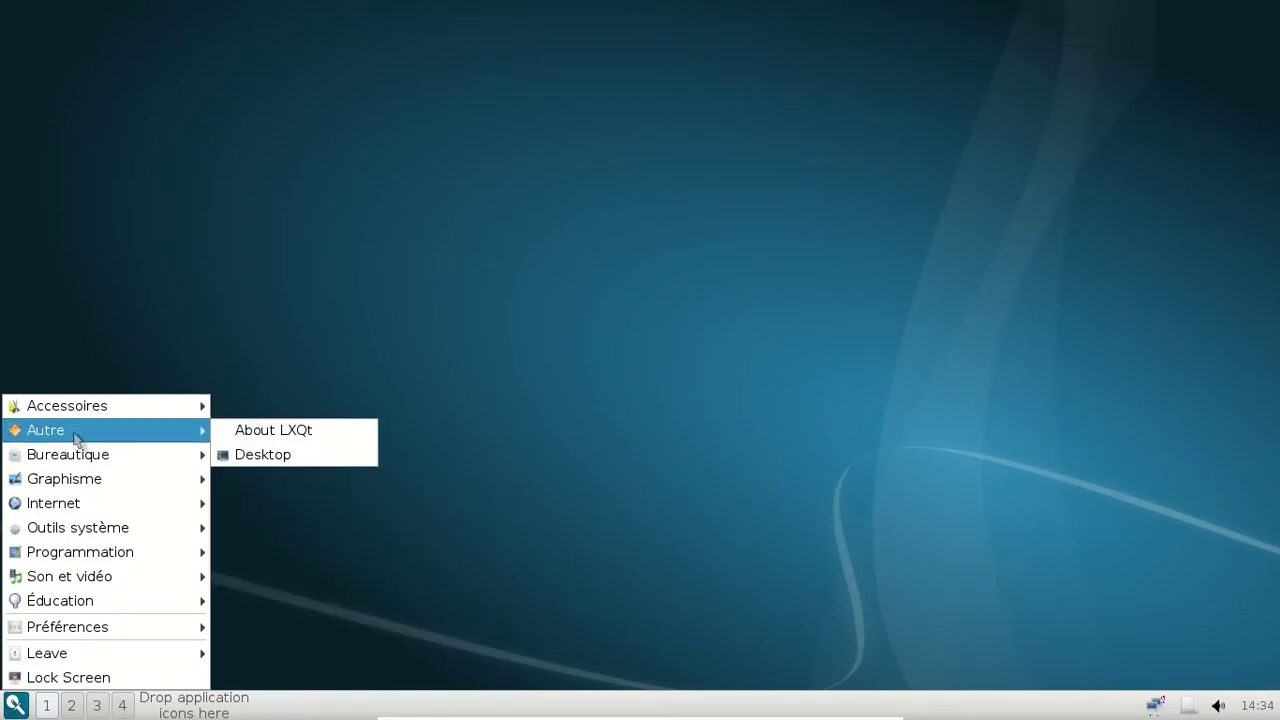
click(220, 428)
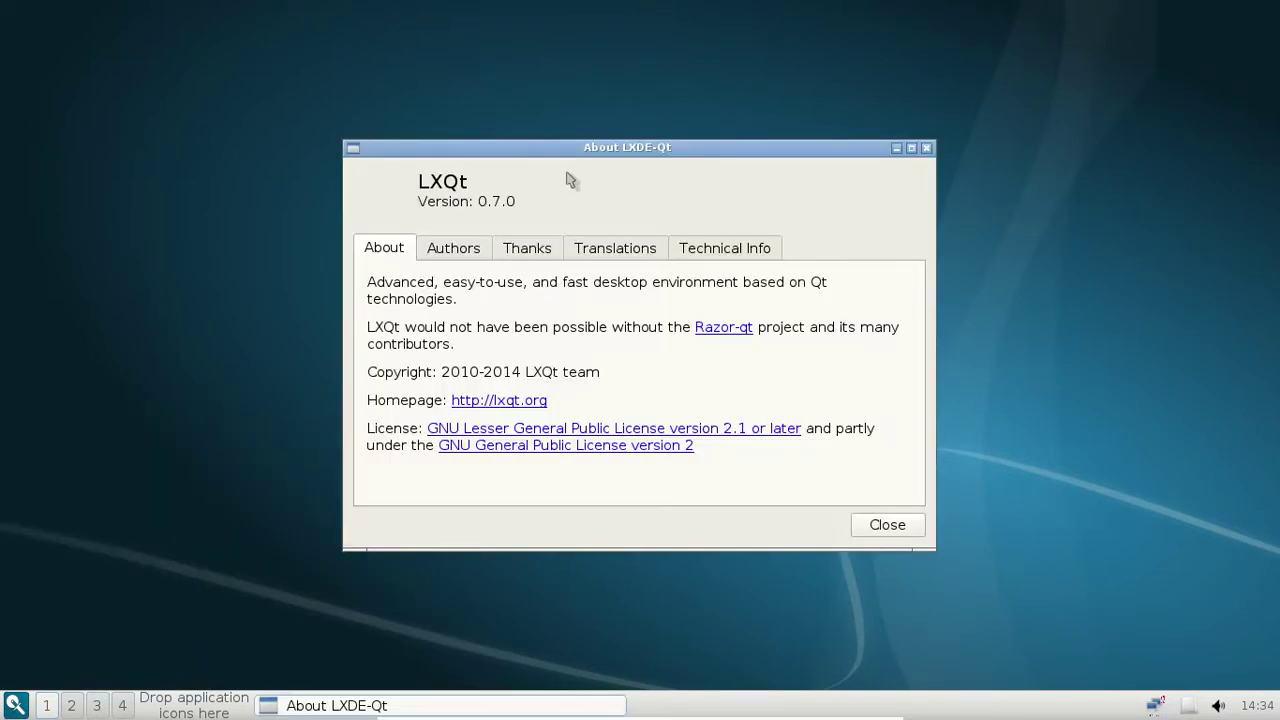
click(469, 251)
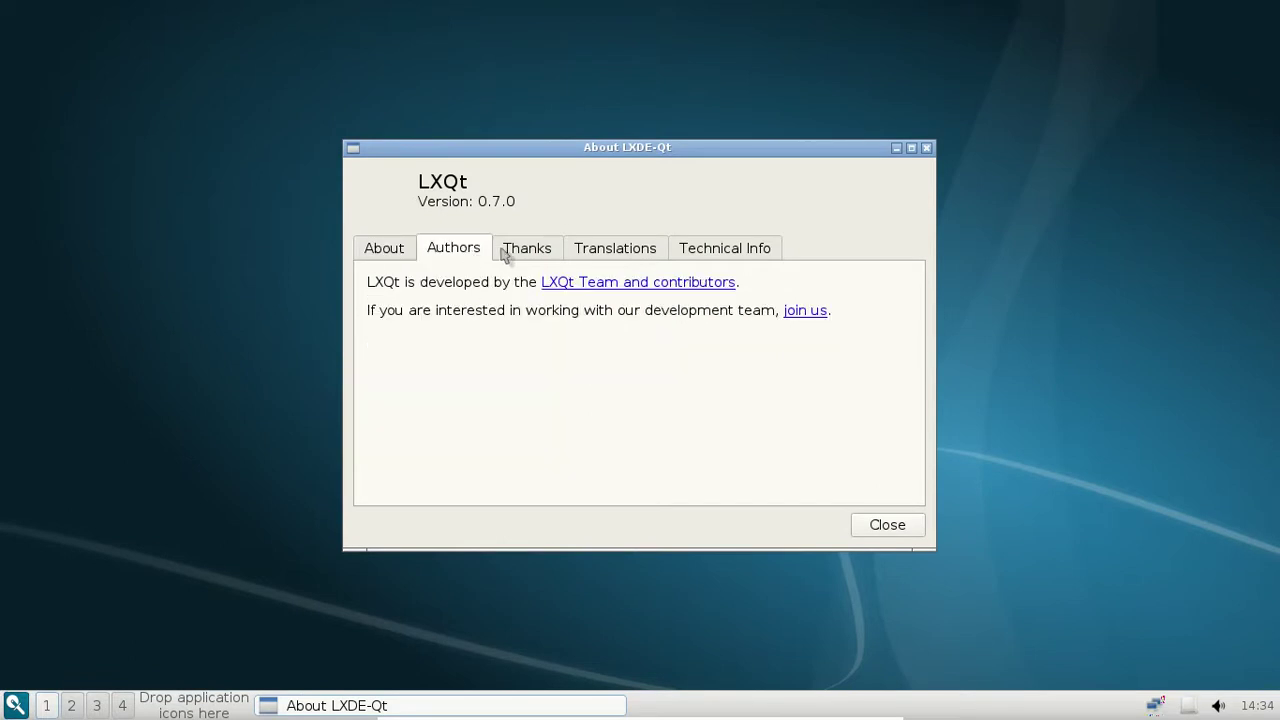
click(505, 252)
click(600, 252)
click(754, 252)
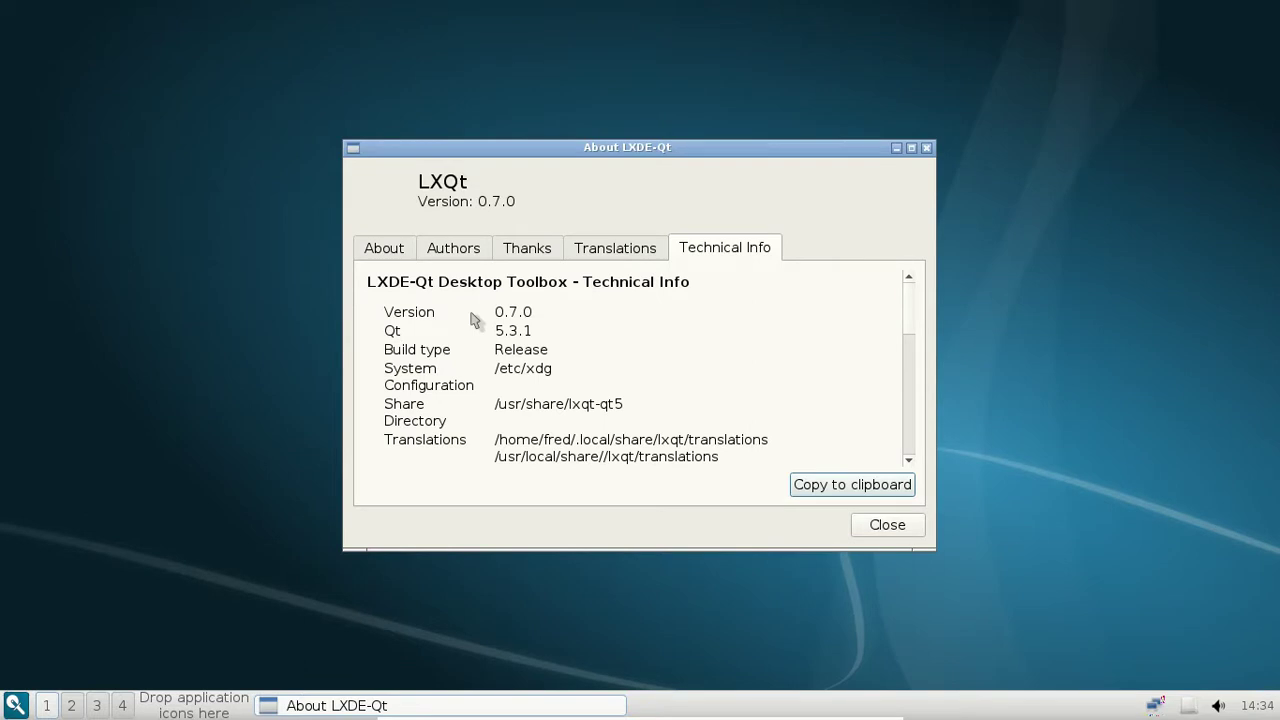
click(927, 150)
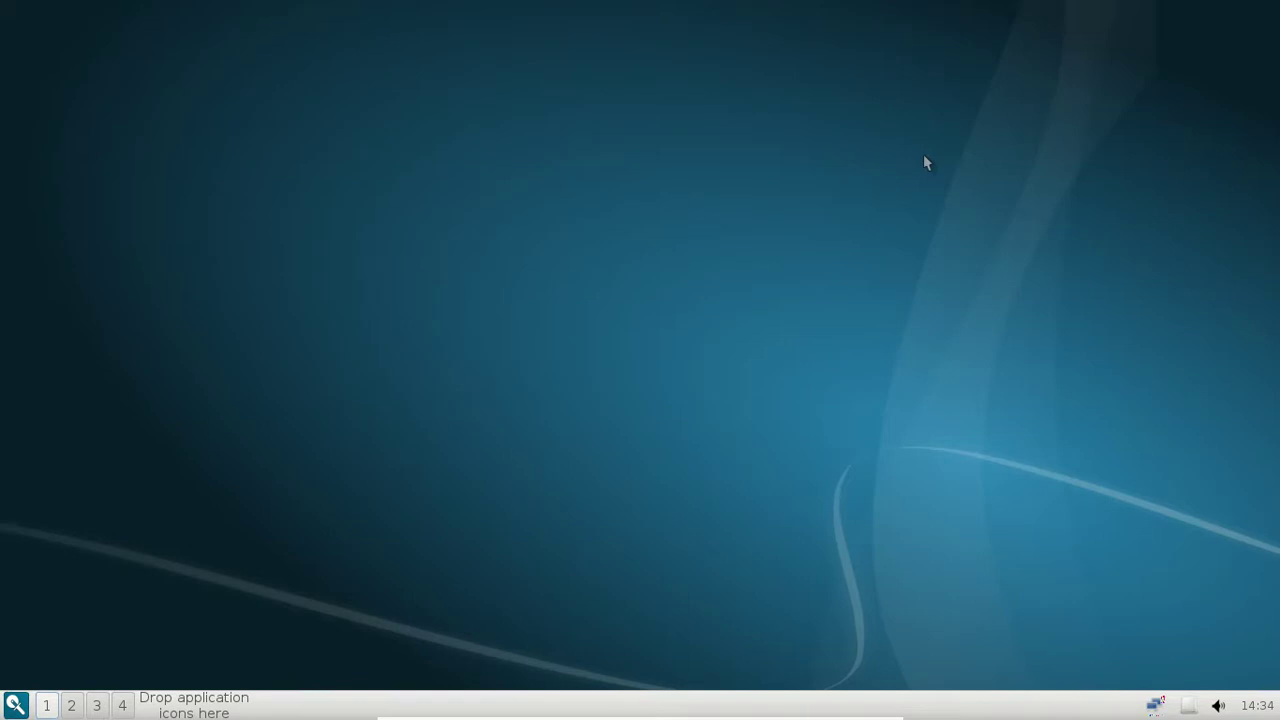
View the panel clock's calendar and raise the mixer volume to near maximum.
click(1262, 710)
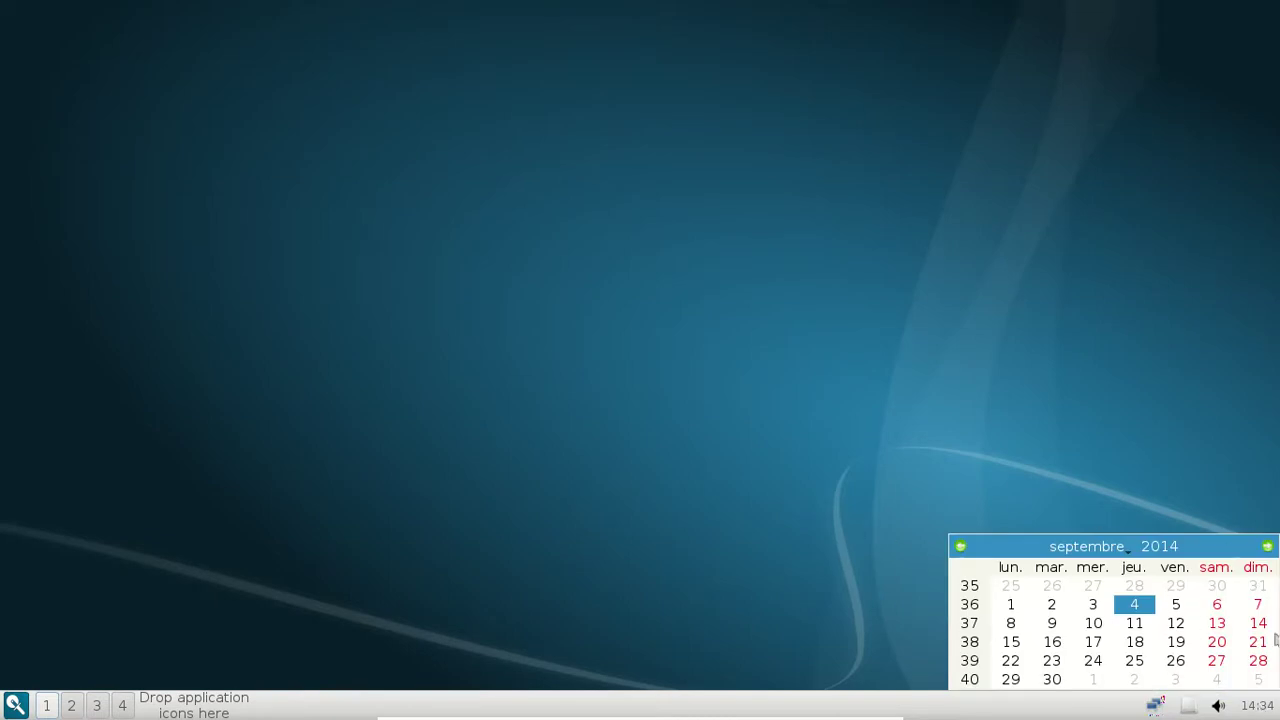
click(1266, 705)
click(1218, 706)
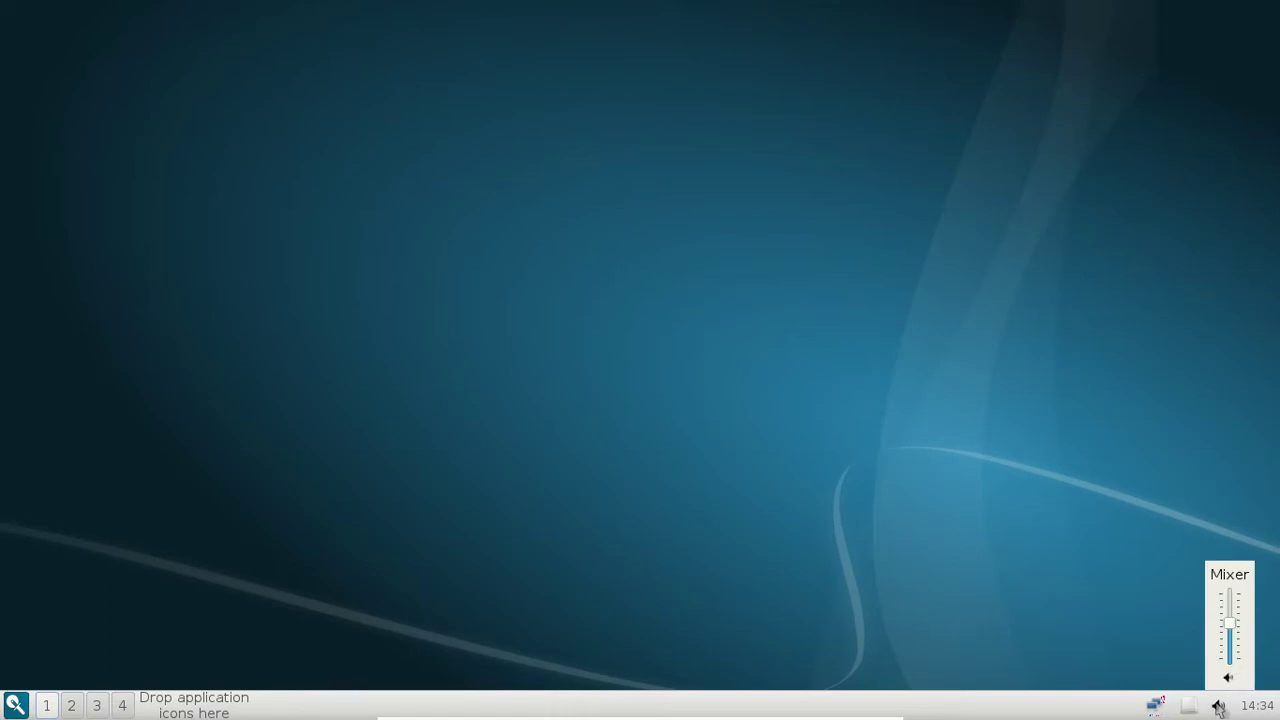
drag(1230, 624, 1233, 593)
Check the removable media list and add the CPU monitor widget to the panel.
click(1188, 705)
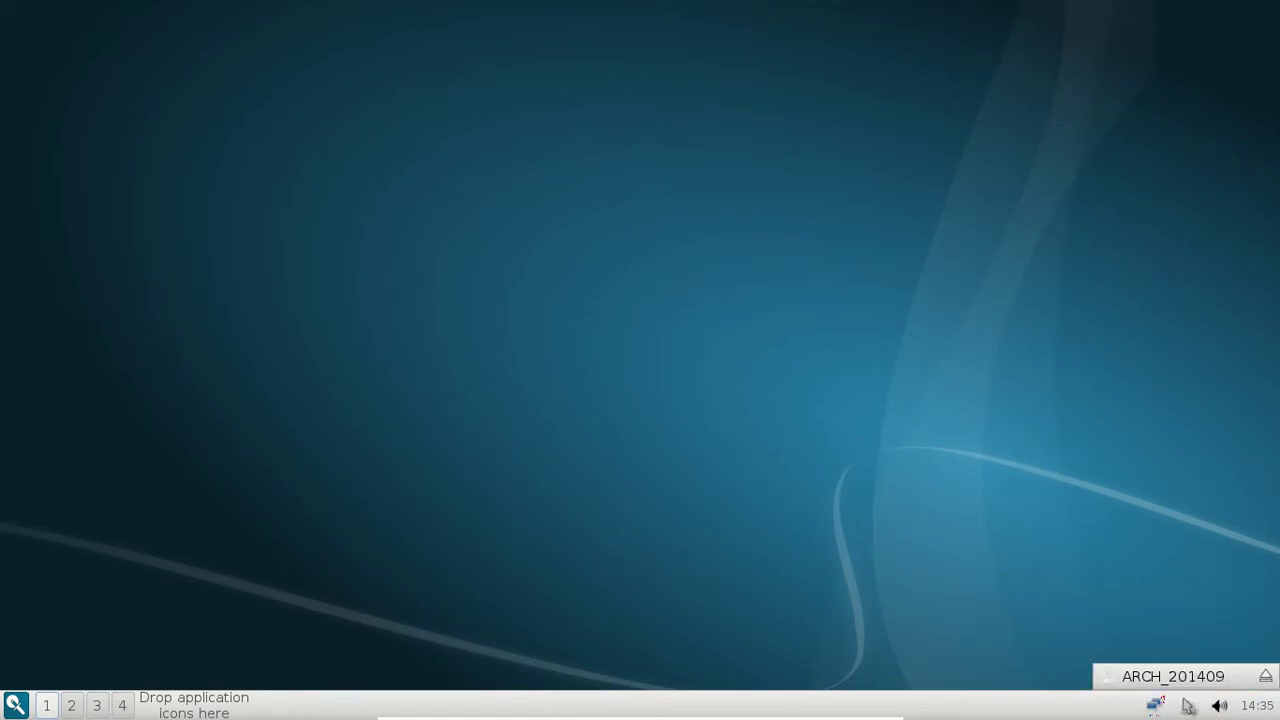
right_click(1186, 703)
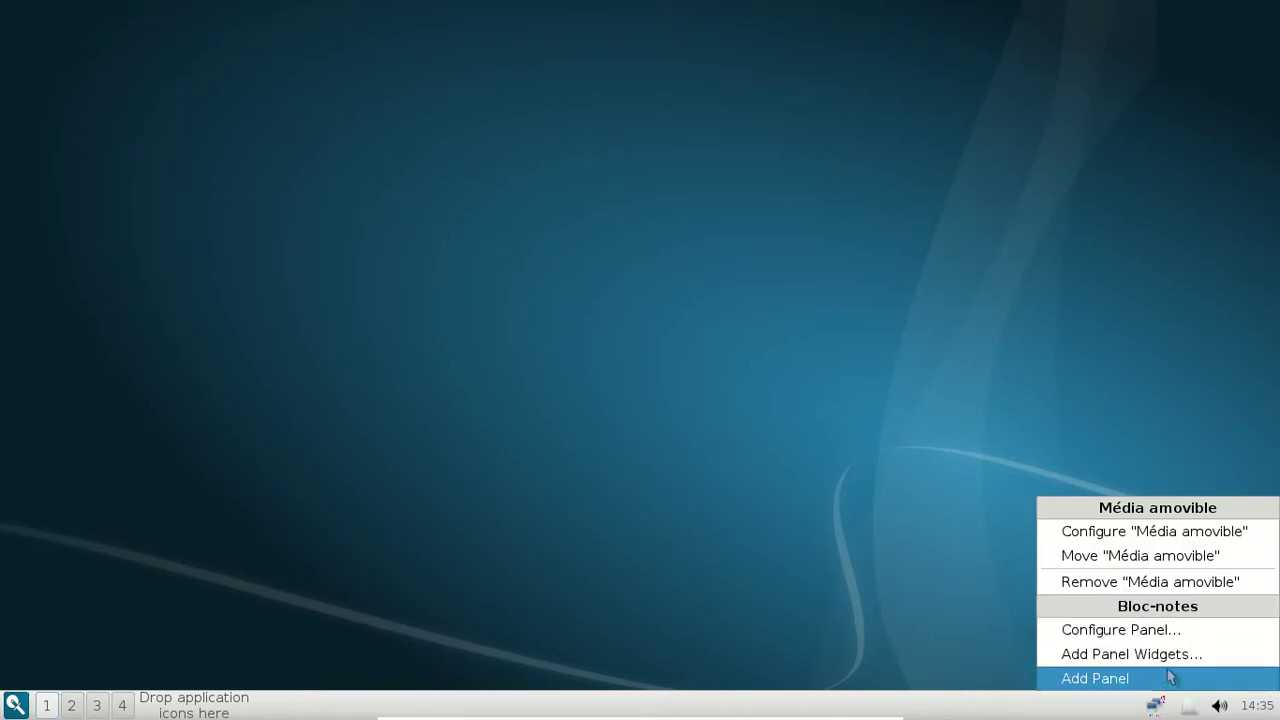
click(1130, 654)
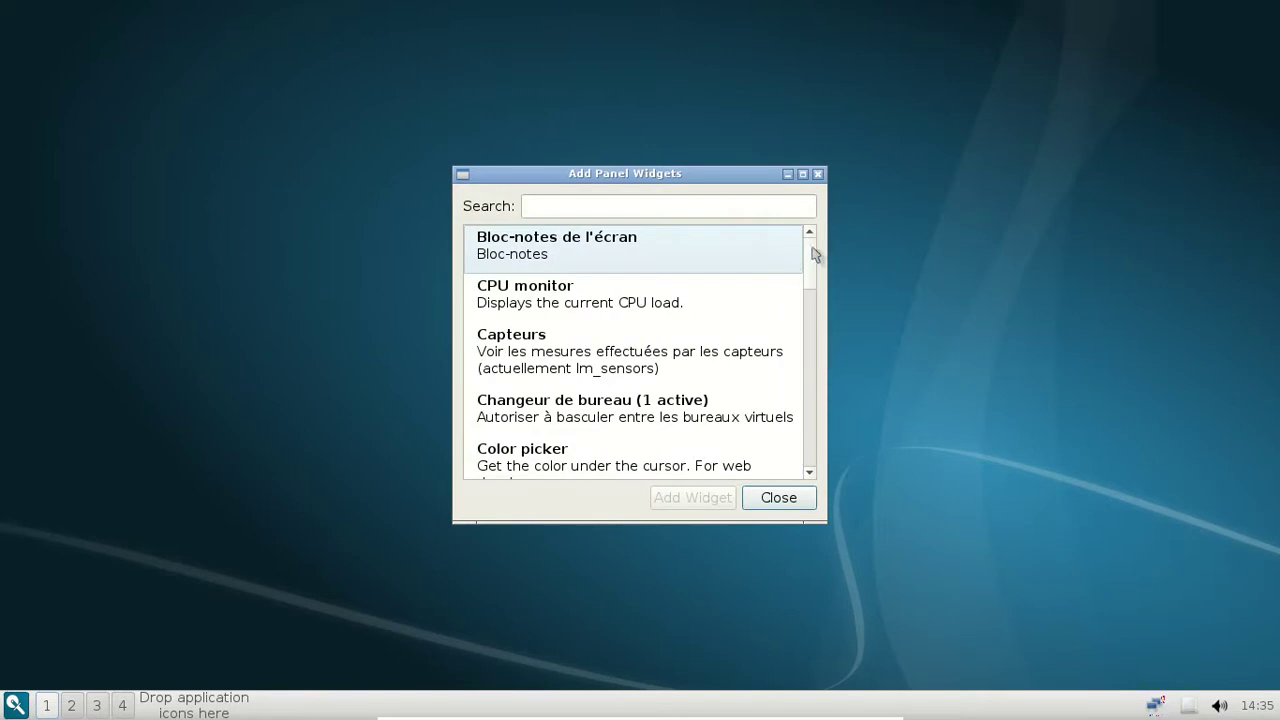
click(700, 297)
click(699, 503)
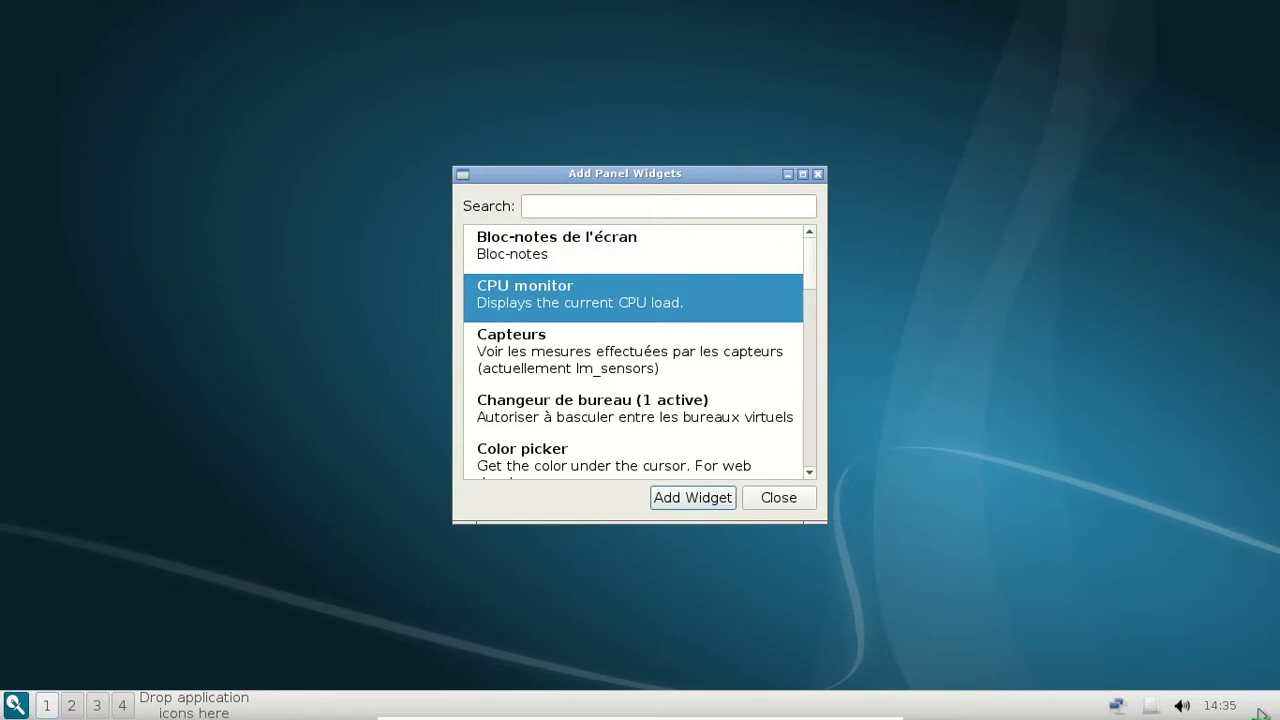
mouse_move(1262, 710)
Add the Keyboard indicator widget to the panel.
scroll(757, 348, down, 3)
scroll(755, 345, down, 3)
scroll(751, 343, up, 6)
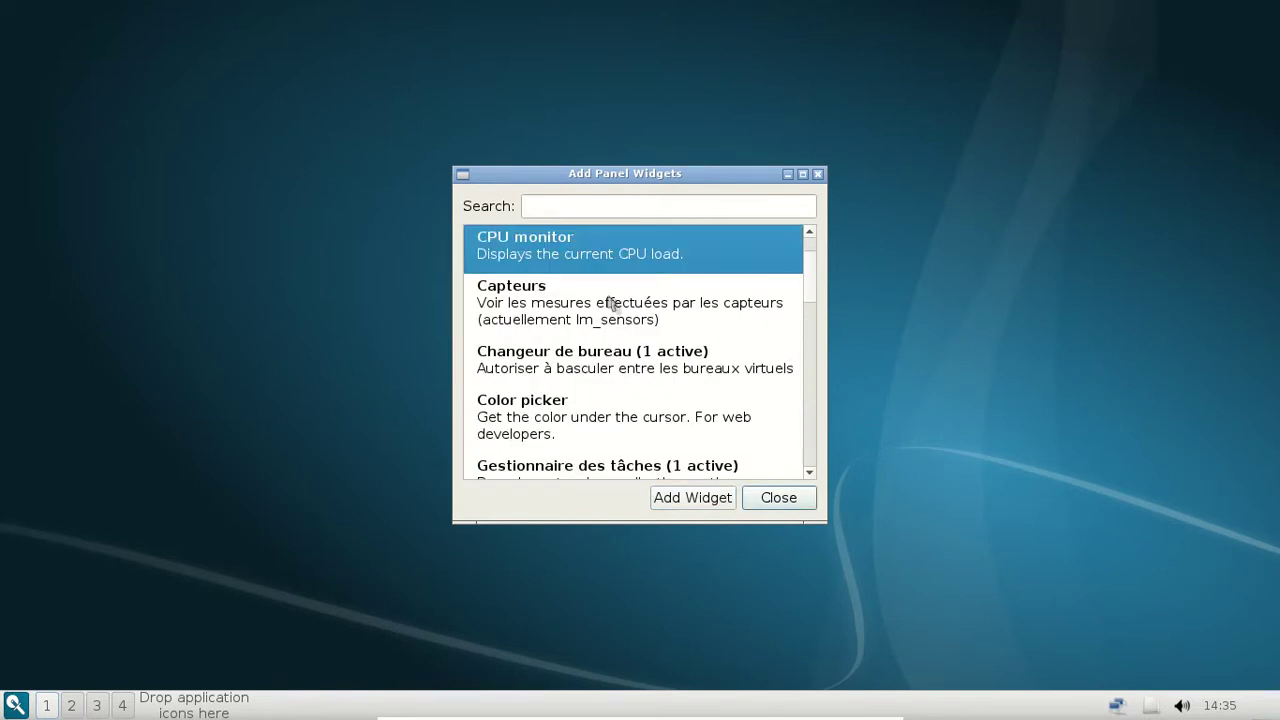
scroll(703, 338, down, 2)
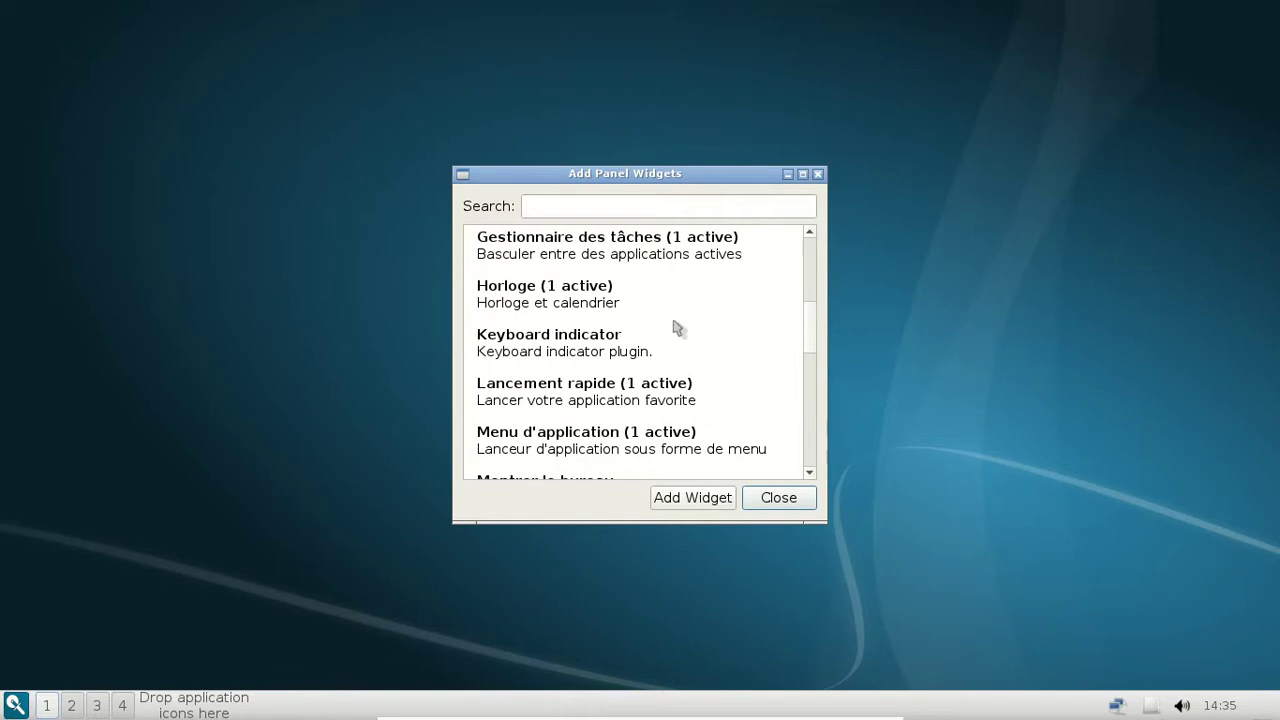
click(672, 350)
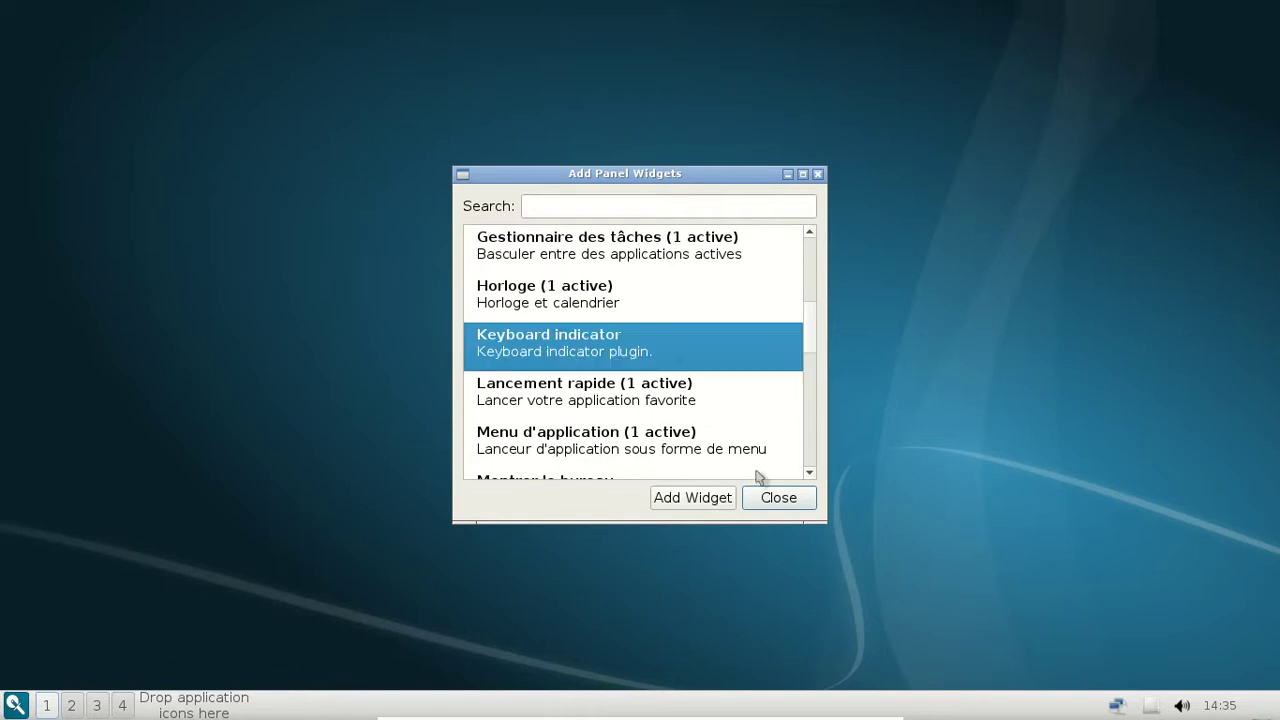
click(731, 499)
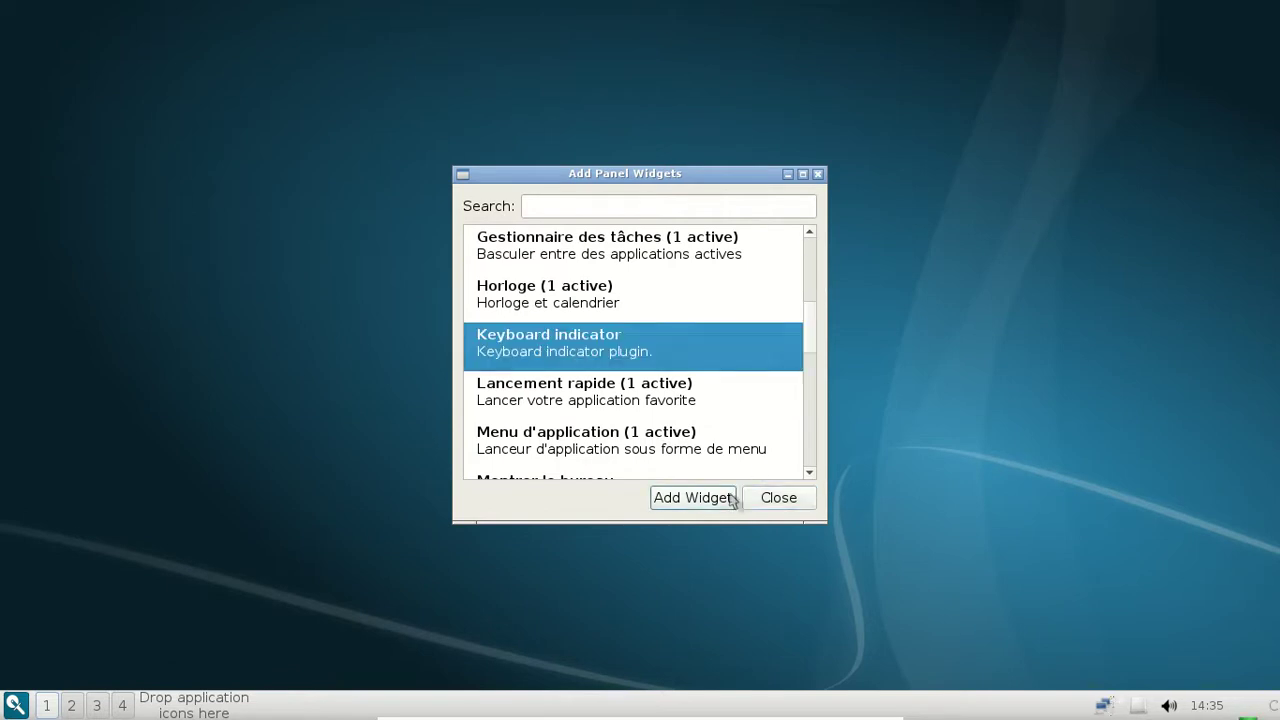
View the Keyboard indicator's settings, leave them as they are, and remove that widget from the panel.
right_click(1274, 706)
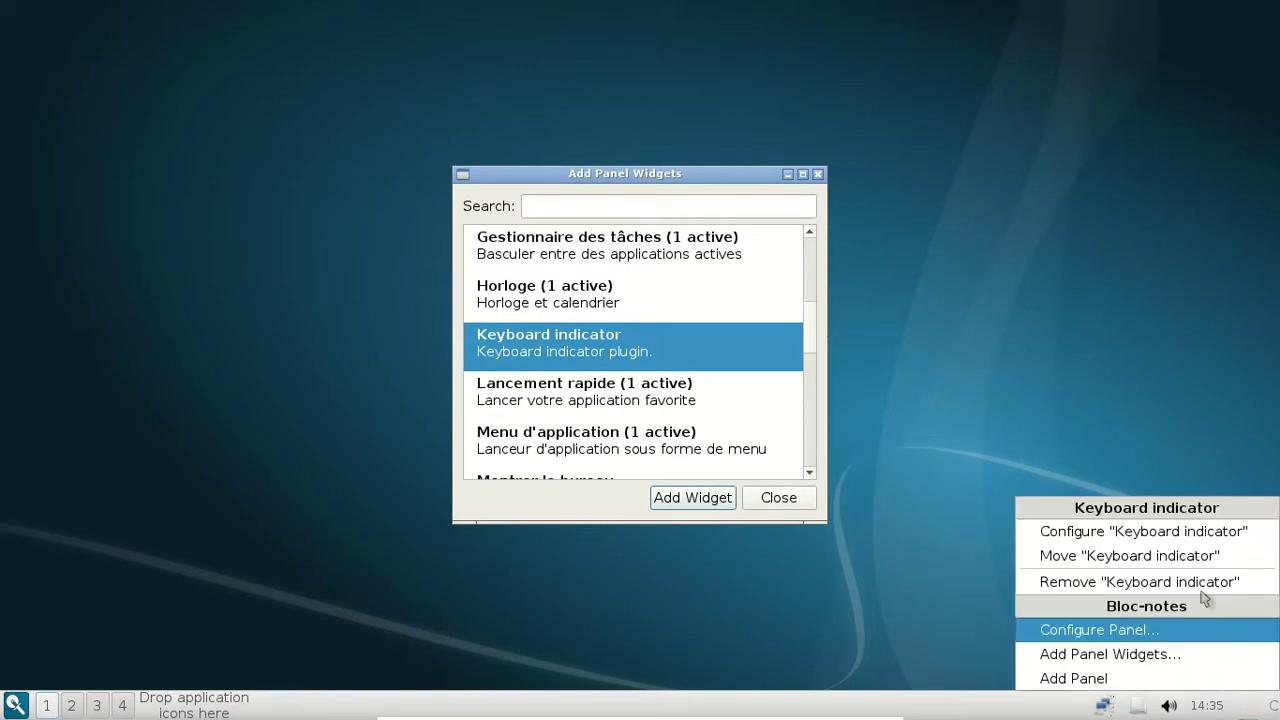
click(1192, 531)
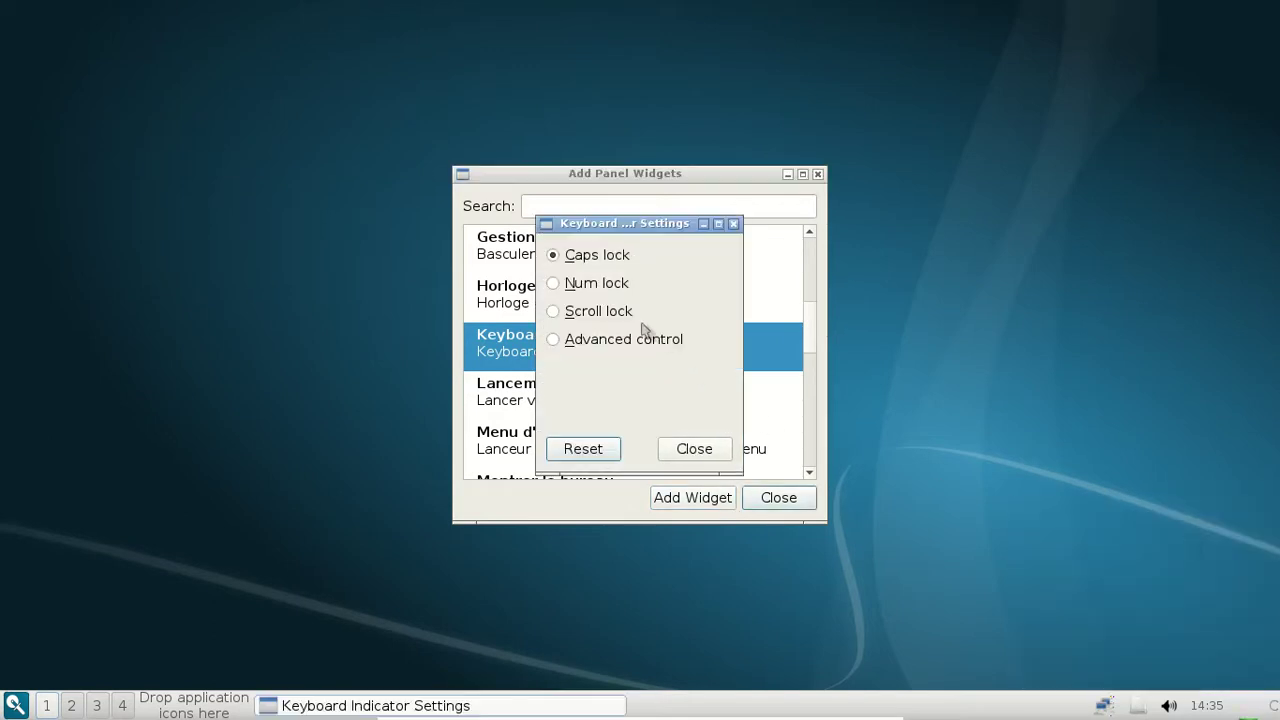
drag(680, 224, 986, 126)
click(1010, 347)
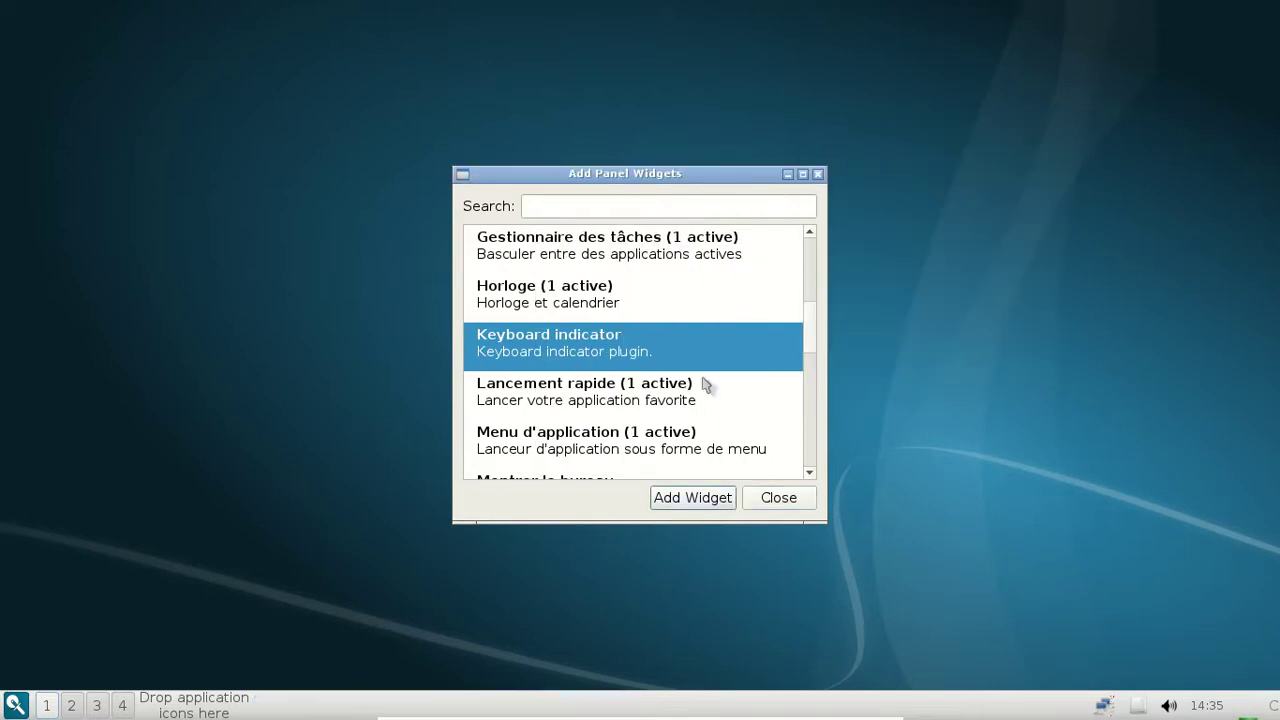
right_click(1272, 712)
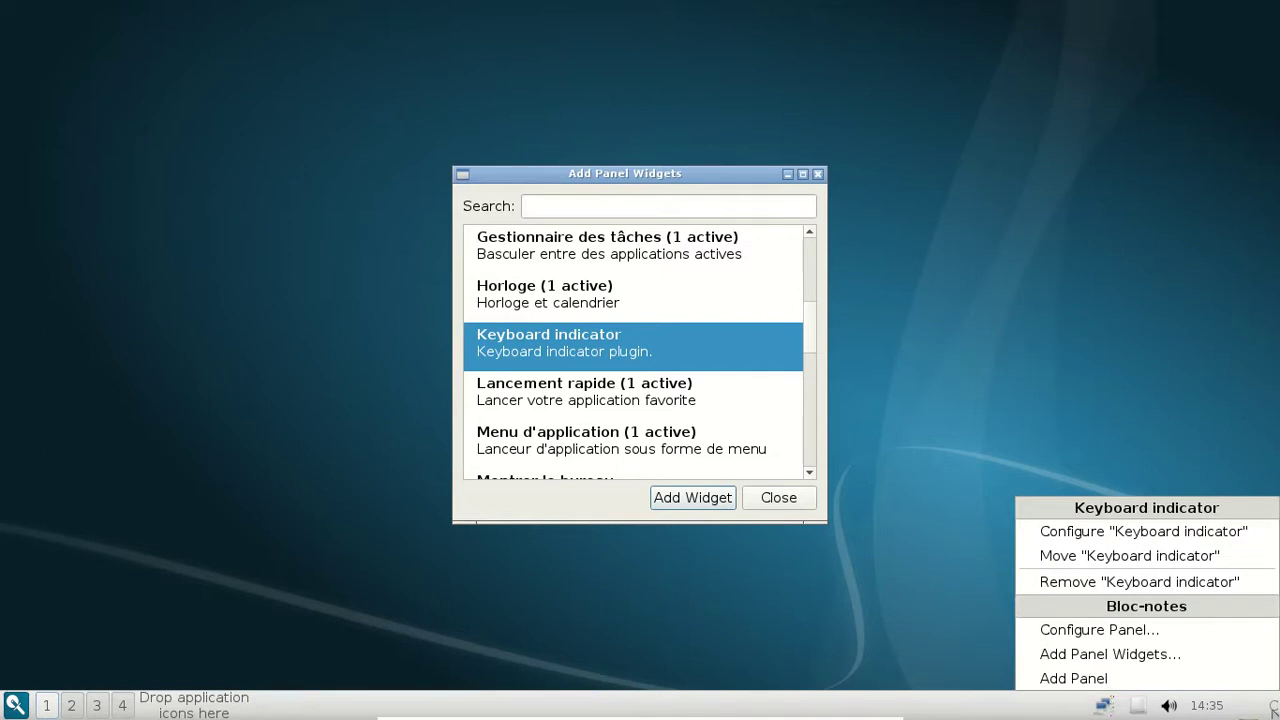
click(1216, 582)
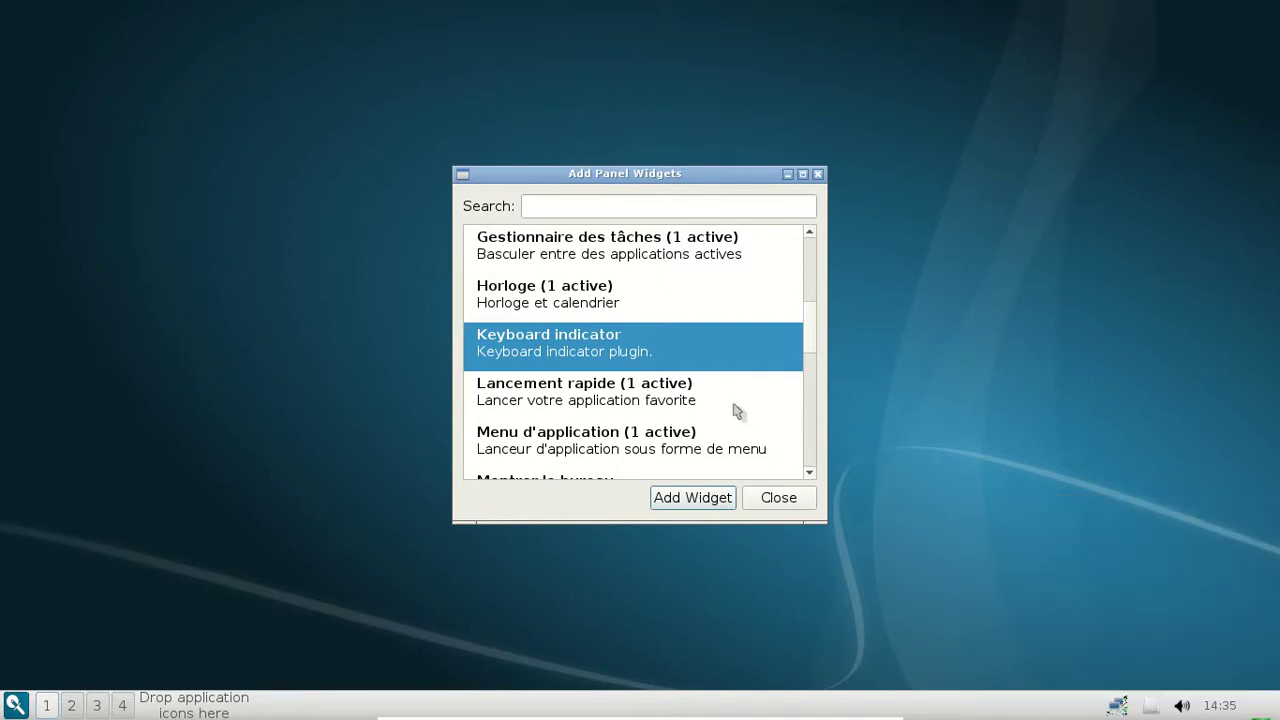
Add the Montrer le bureau widget to the panel and test it by hiding and restoring the open windows.
drag(812, 334, 810, 370)
click(648, 358)
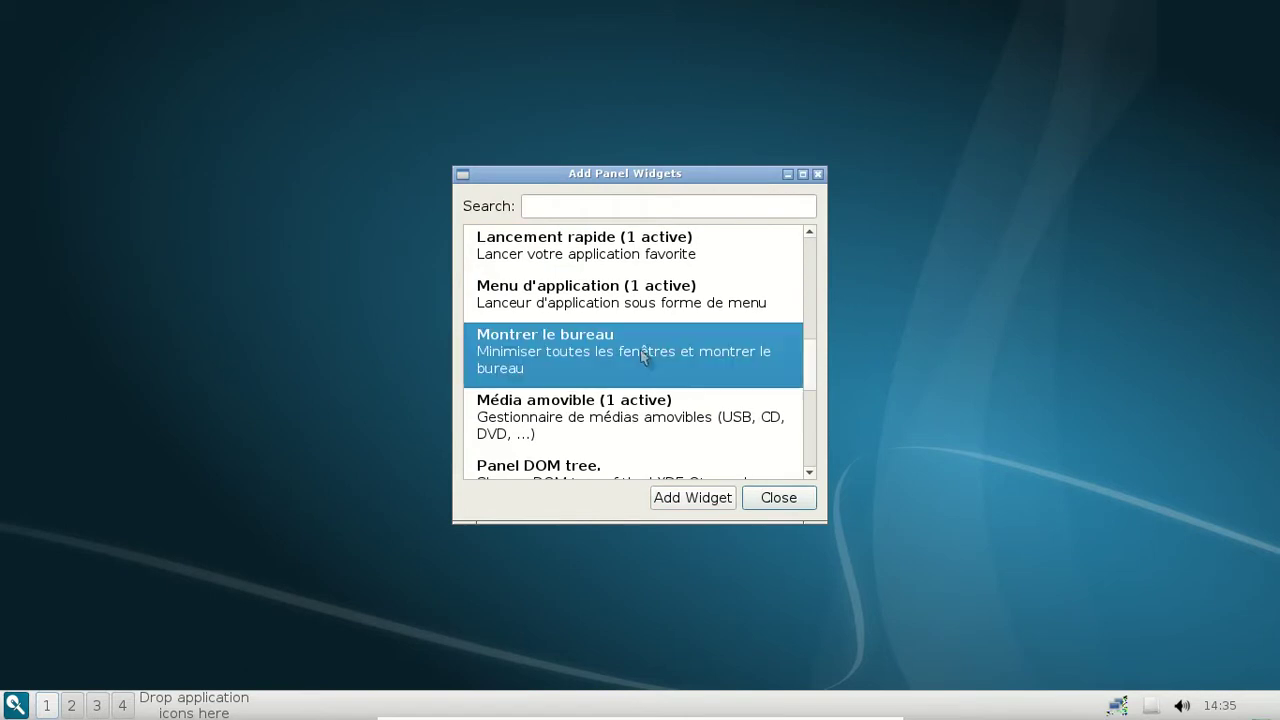
click(722, 499)
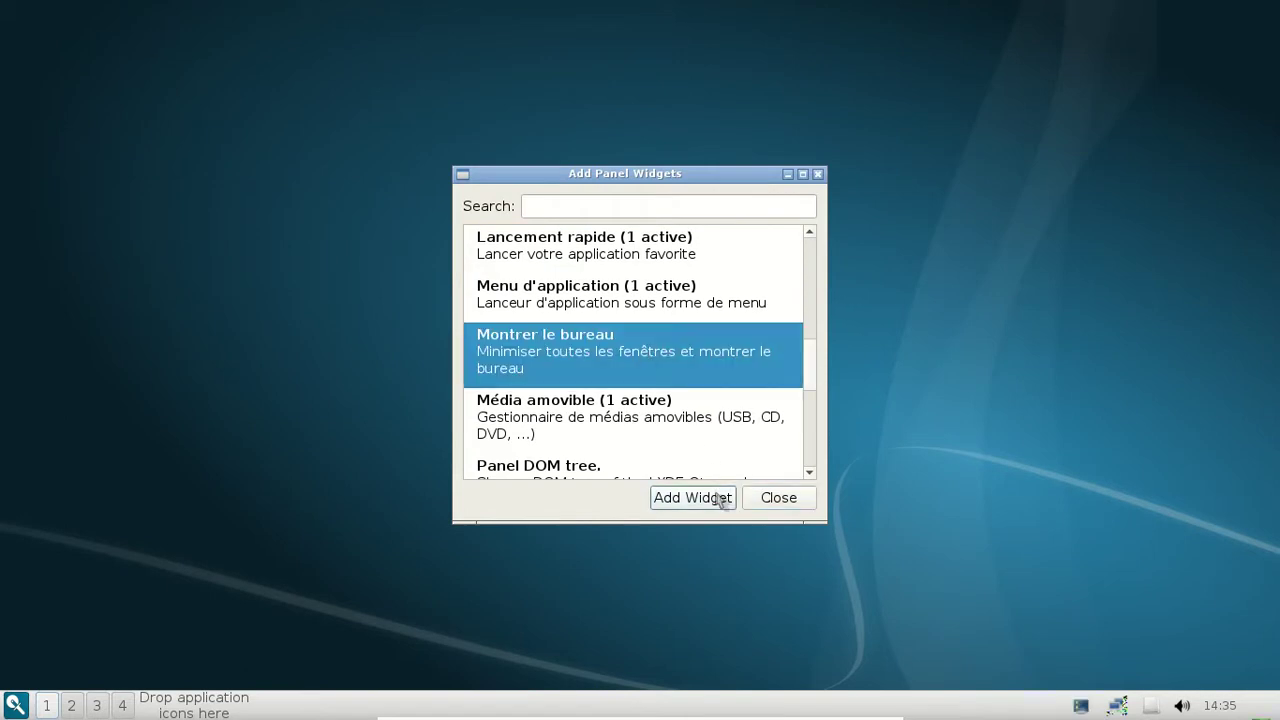
click(1081, 706)
click(1081, 706)
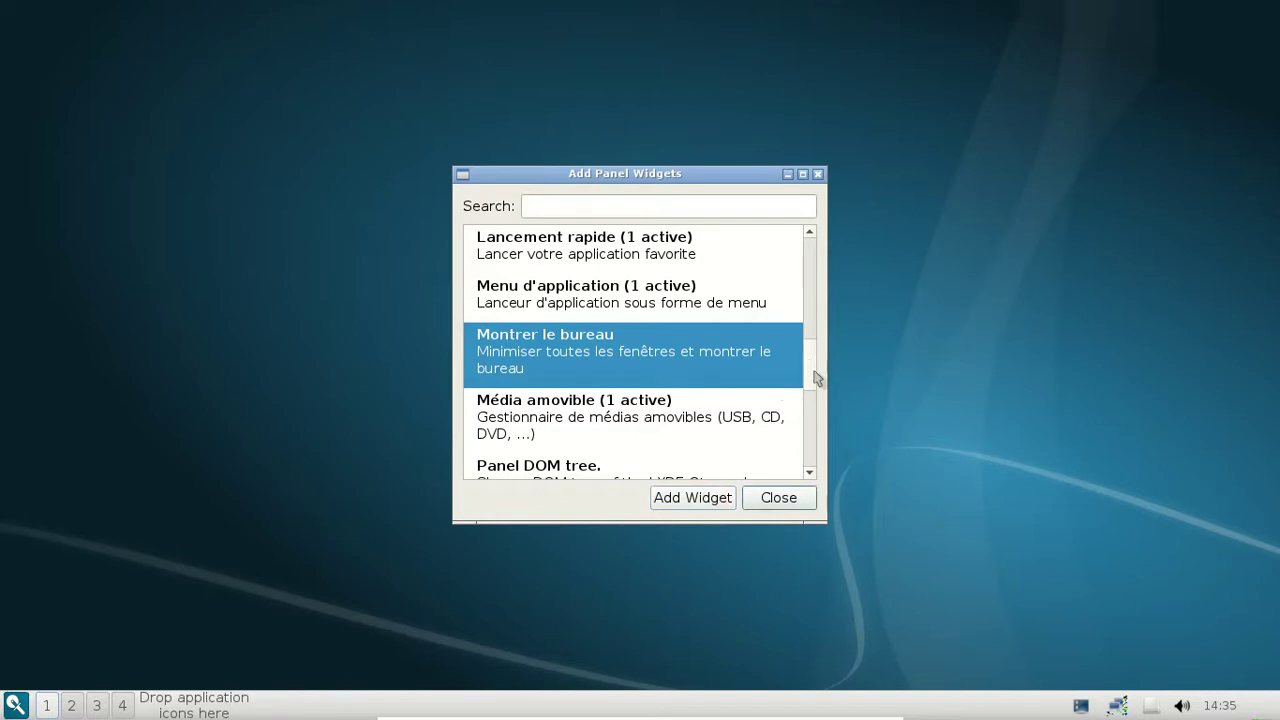
Try out the System Statistics widget by adding it to the panel and removing it again.
scroll(811, 366, down, 1)
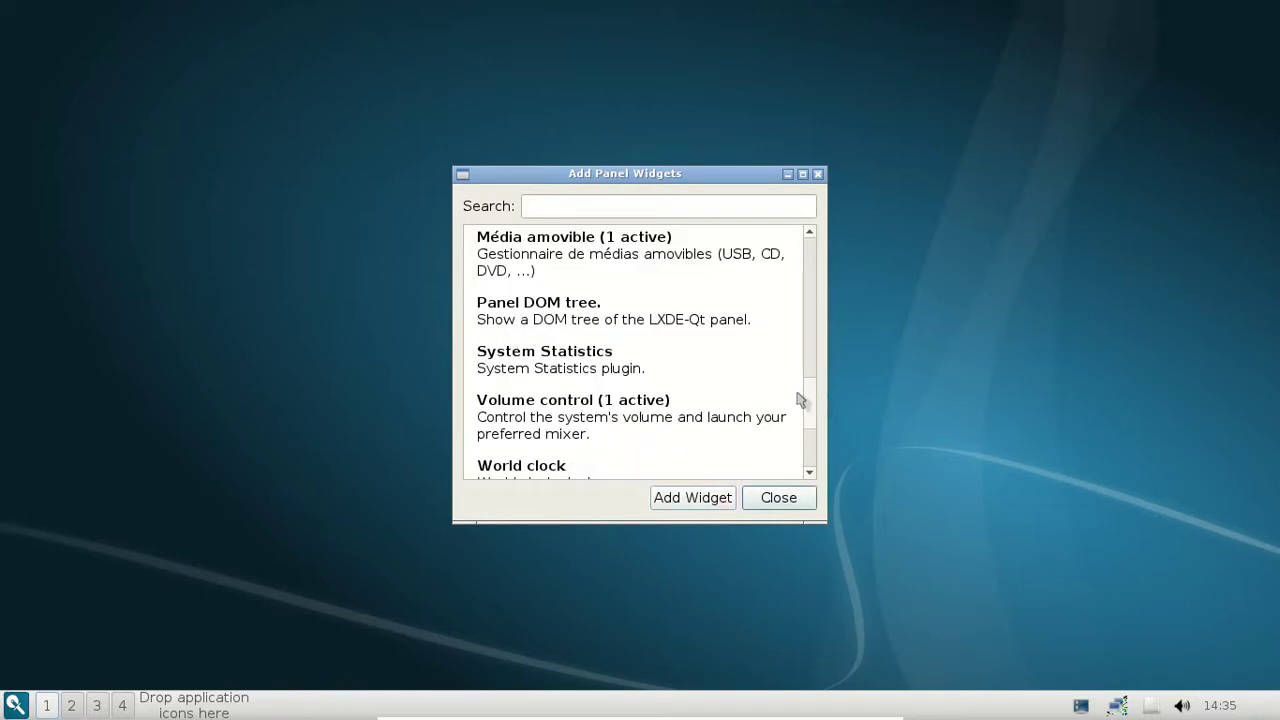
click(724, 374)
click(705, 500)
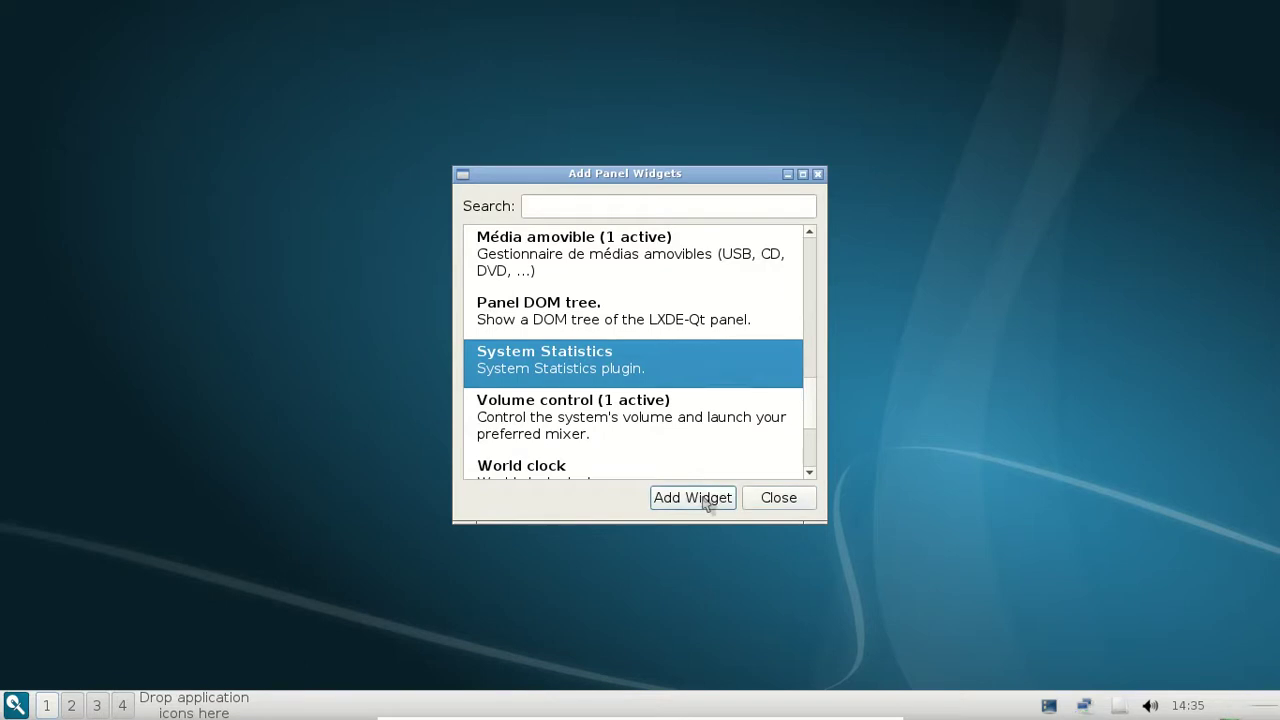
right_click(1273, 712)
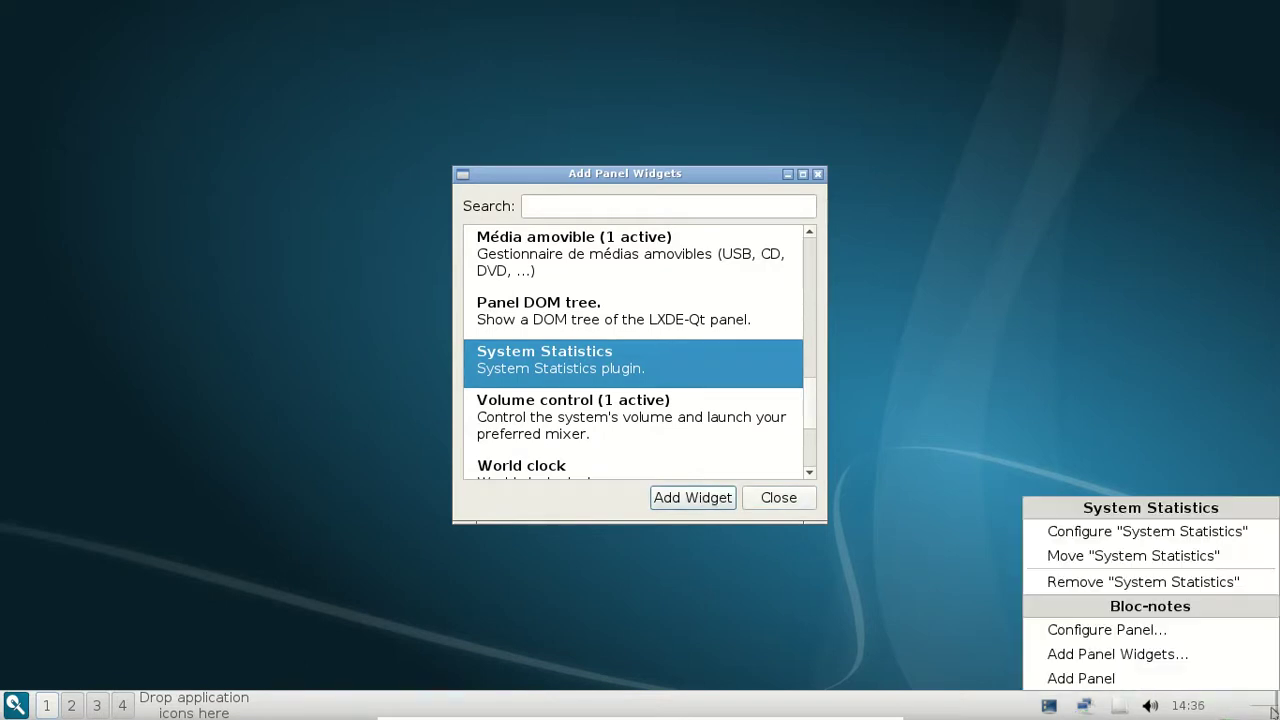
click(1220, 585)
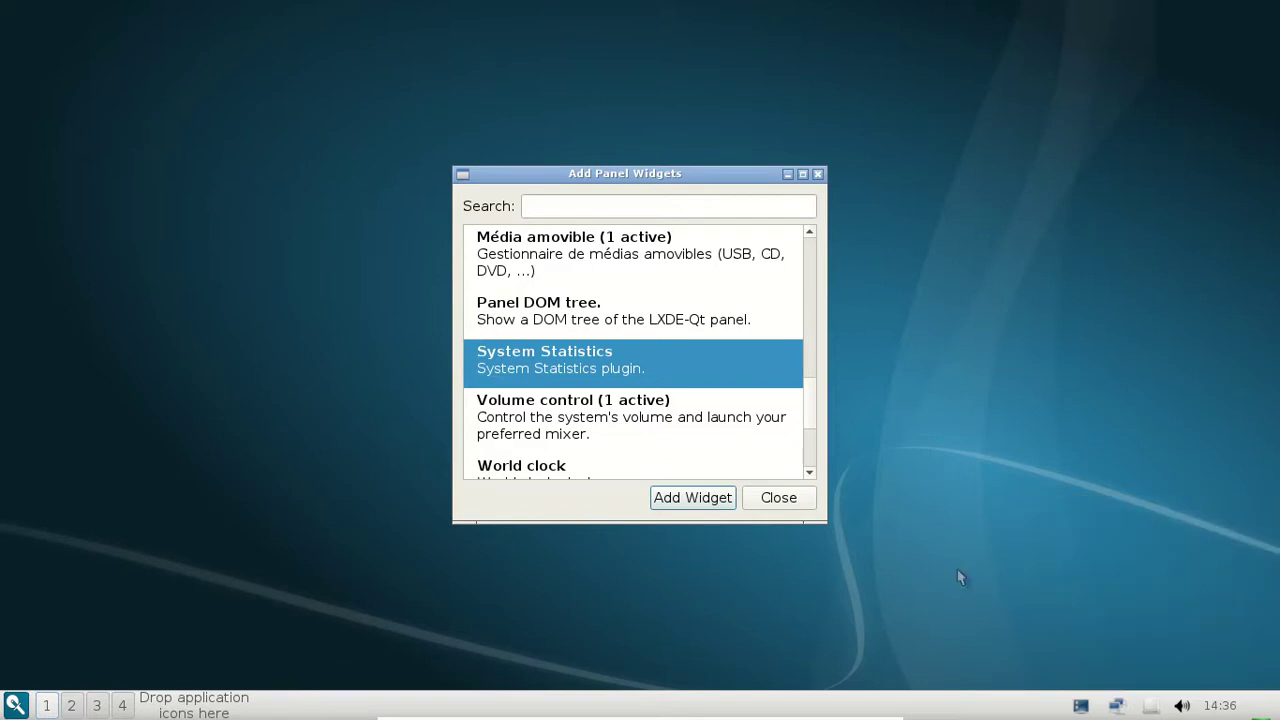
Add the World clock widget to the panel.
click(622, 463)
scroll(812, 410, down, 1)
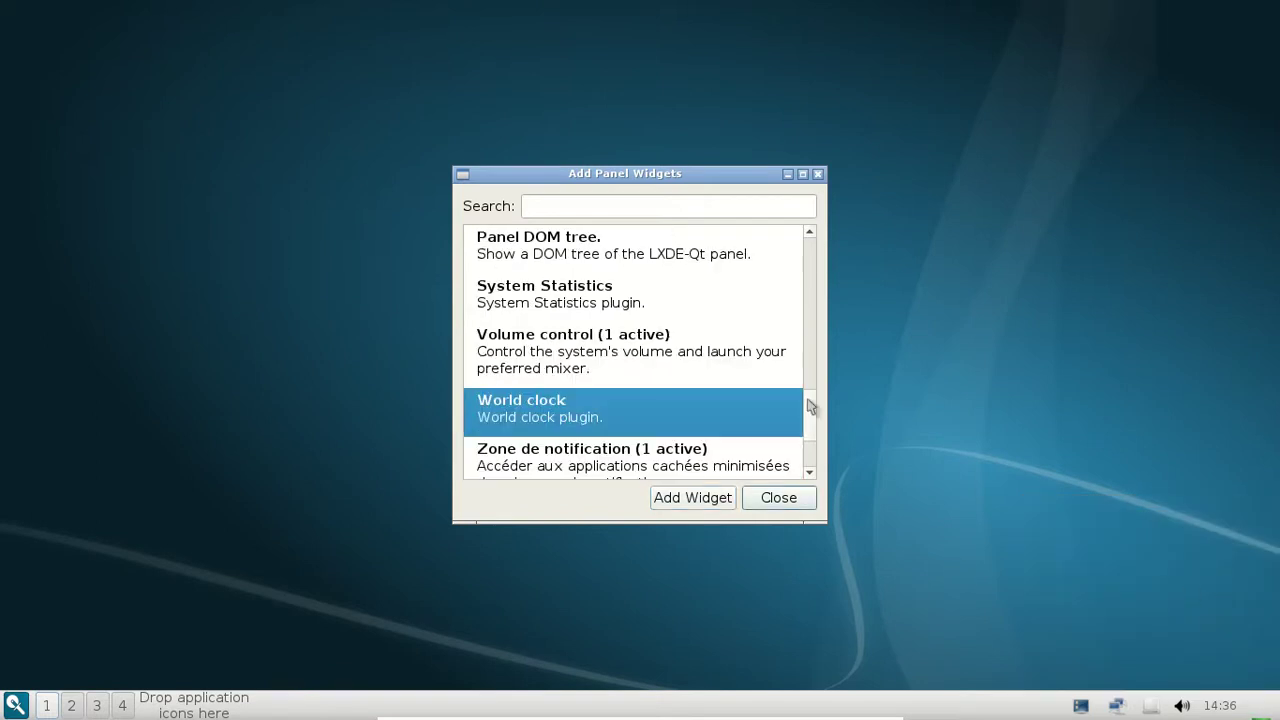
scroll(814, 423, down, 2)
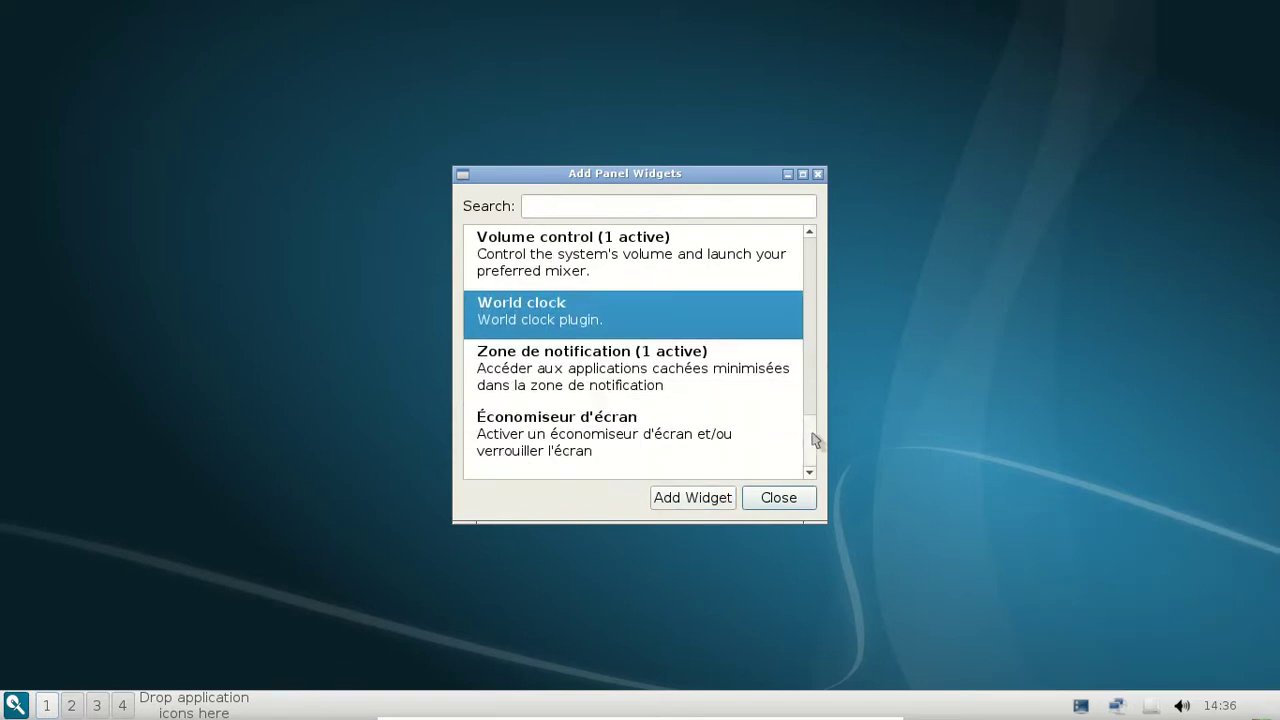
click(703, 504)
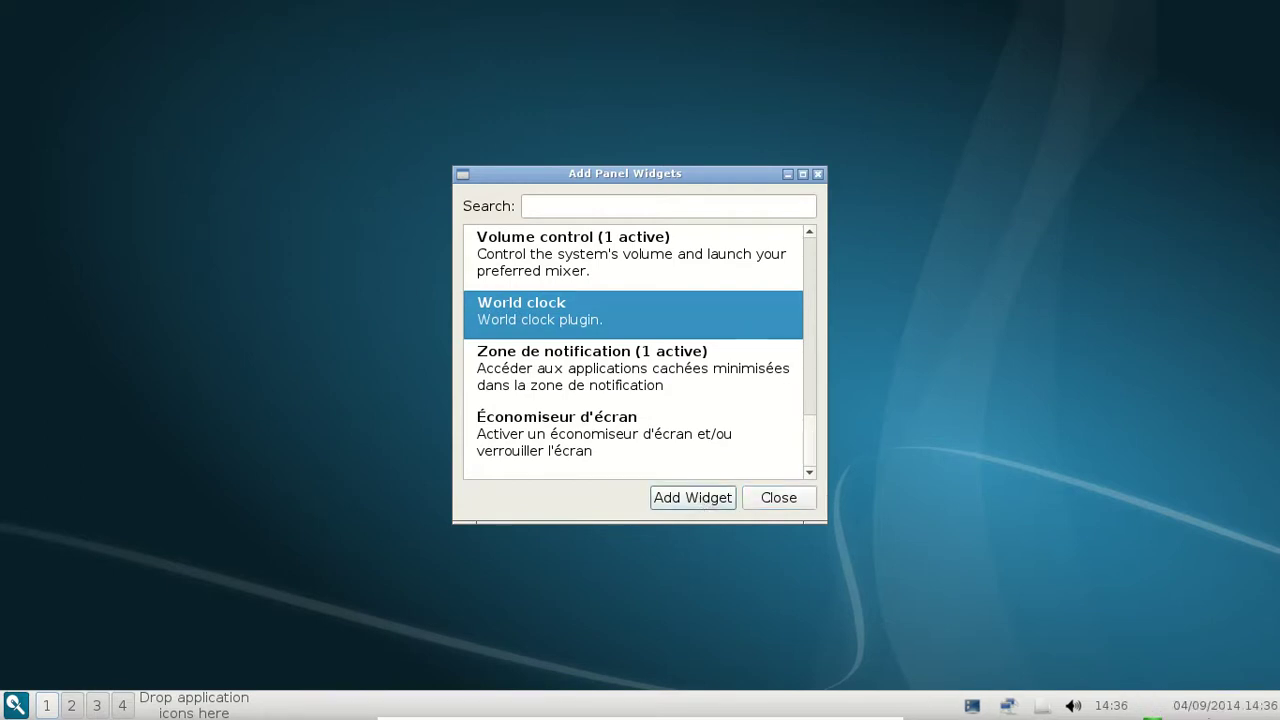
Look through the World clock's time zone, display format and general settings, leaving them as they are.
right_click(1205, 713)
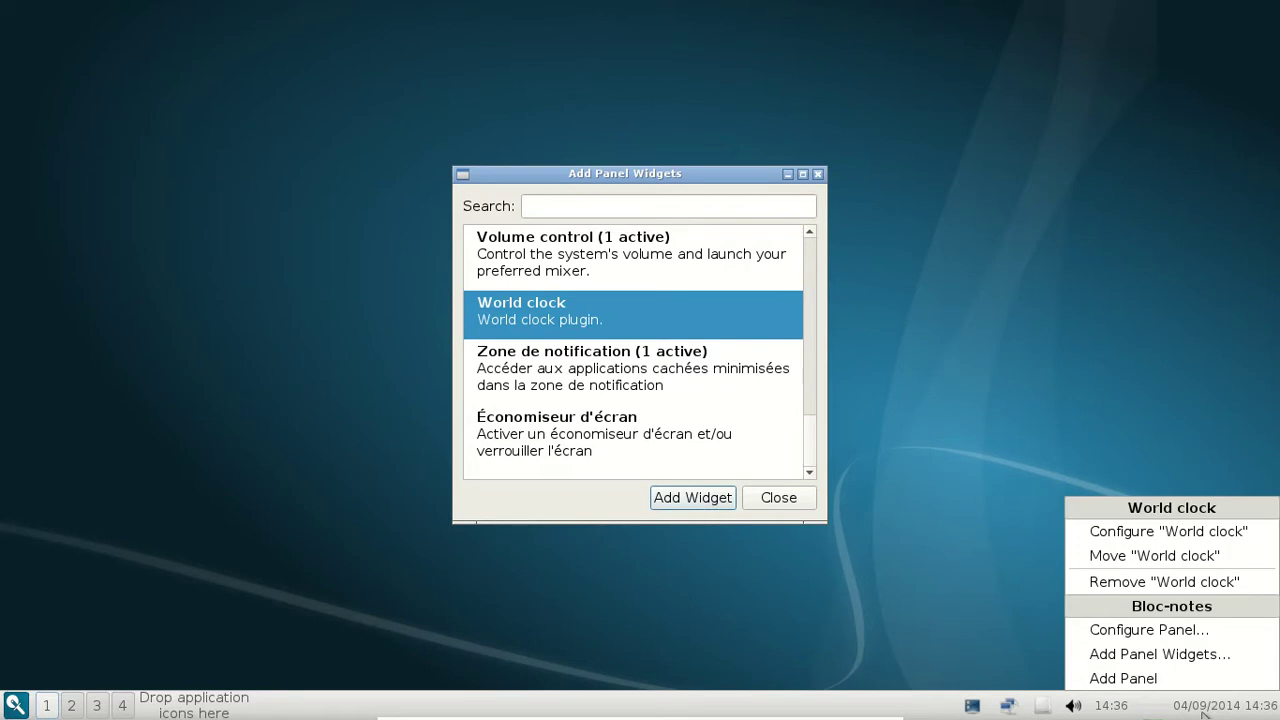
click(1155, 541)
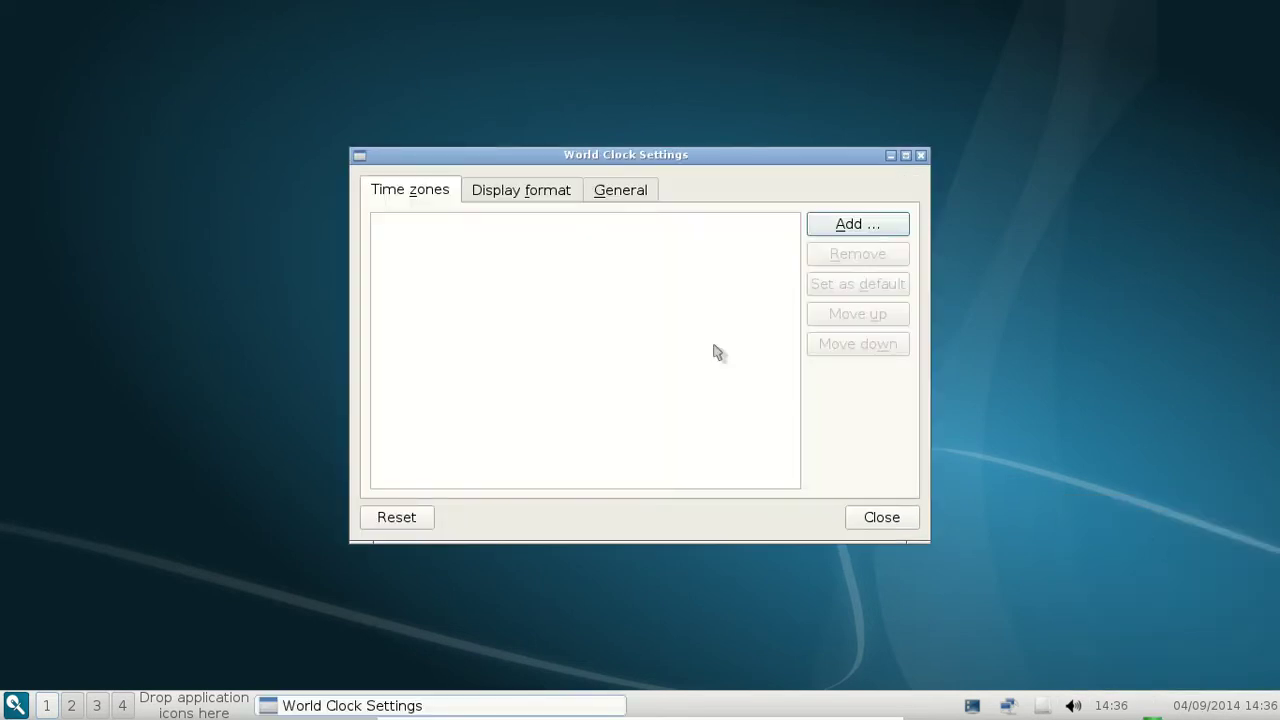
click(872, 230)
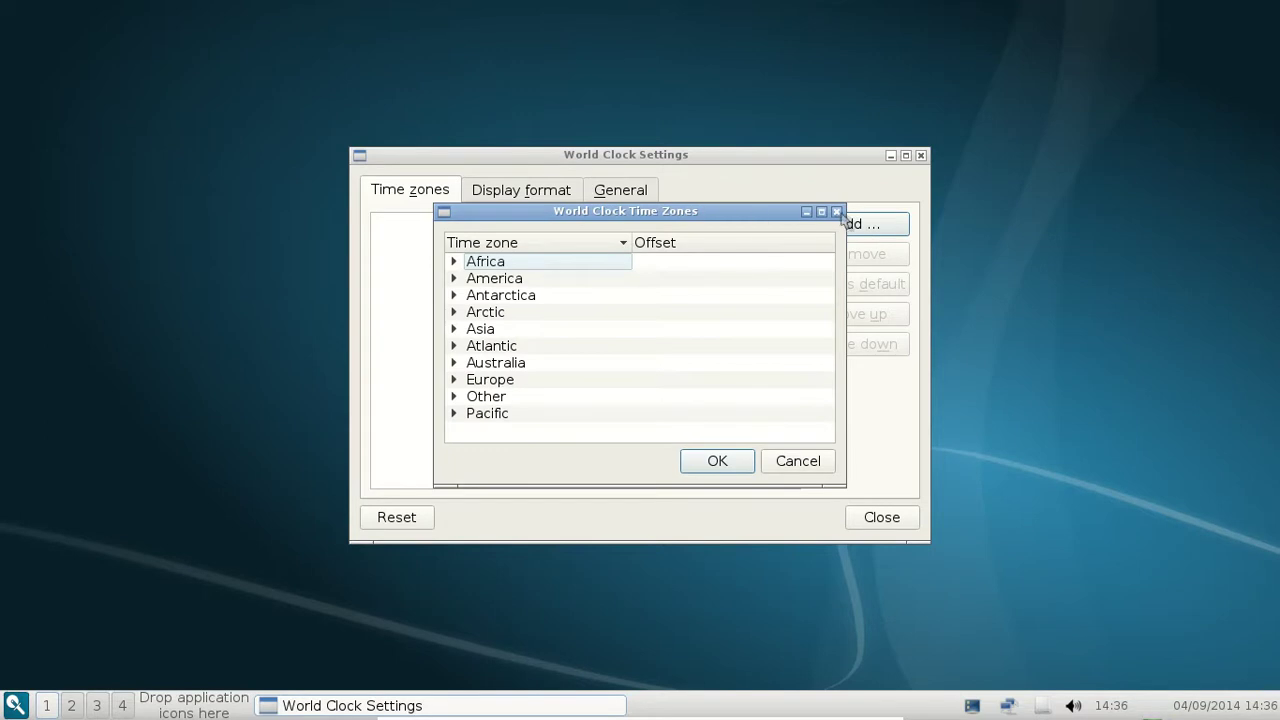
click(837, 212)
click(610, 192)
click(551, 192)
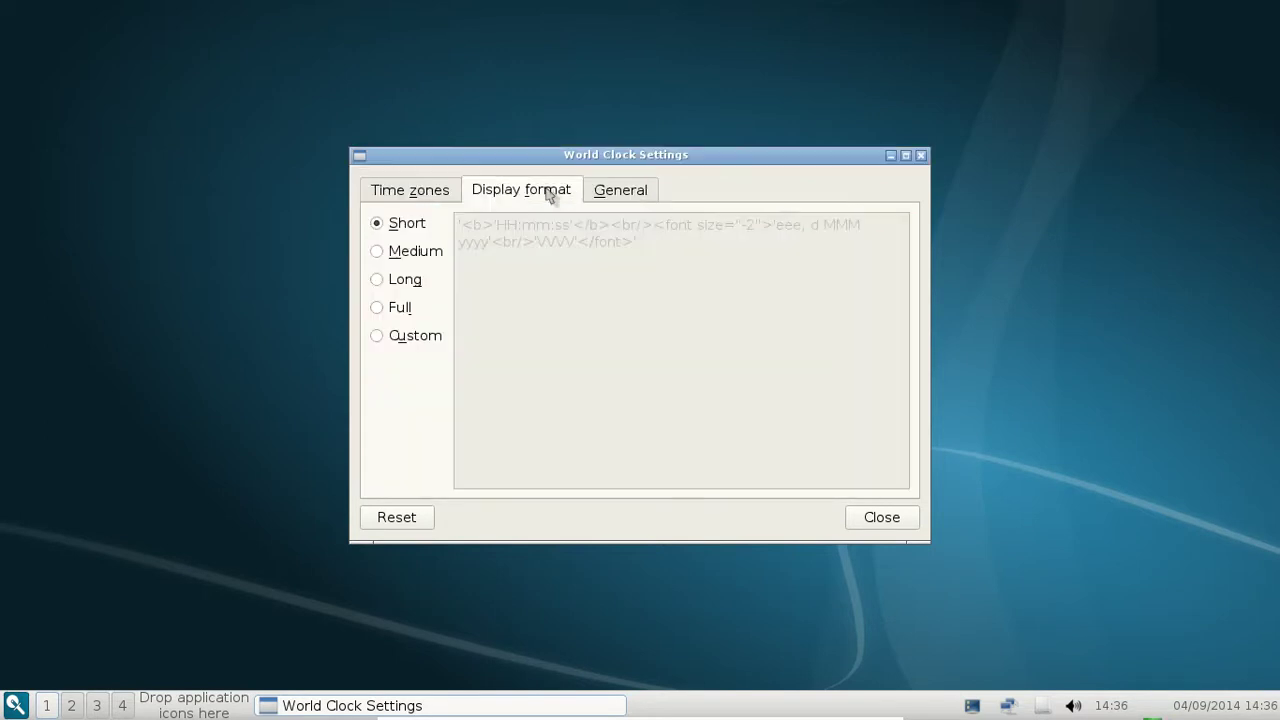
click(412, 197)
click(921, 156)
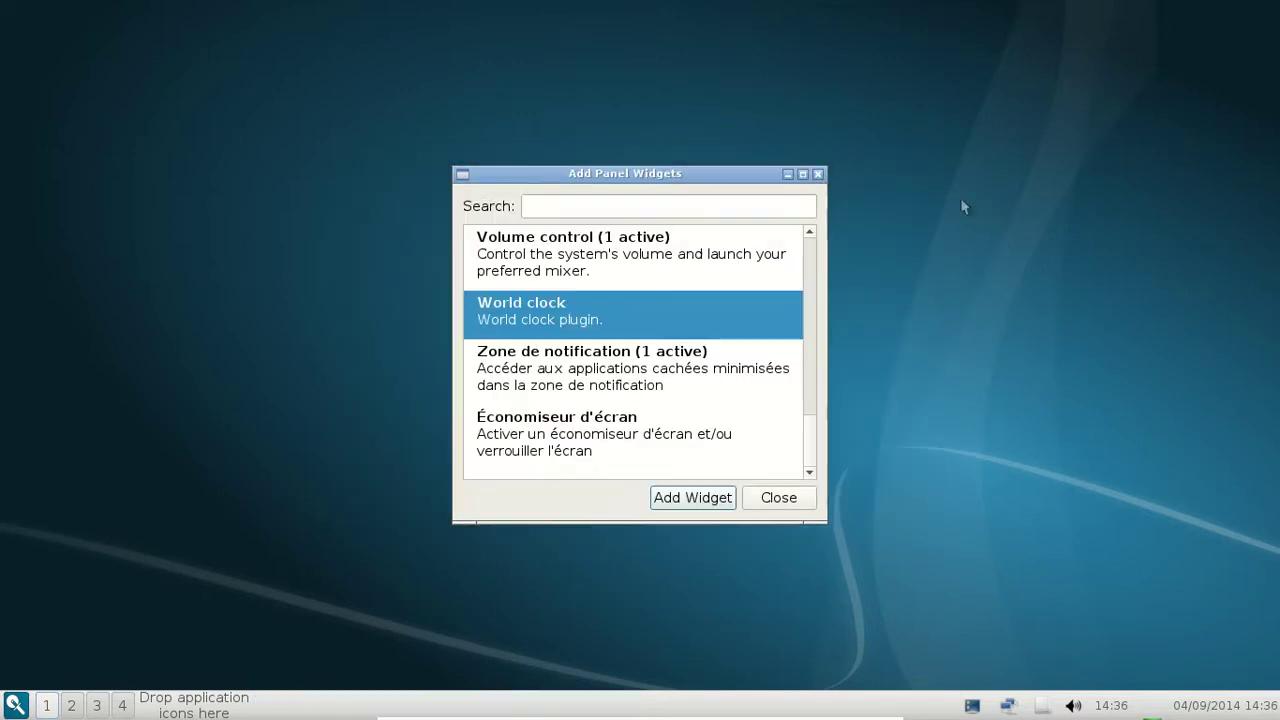
Remove the World clock widget from the panel and close the Add Panel Widgets dialog.
right_click(1253, 709)
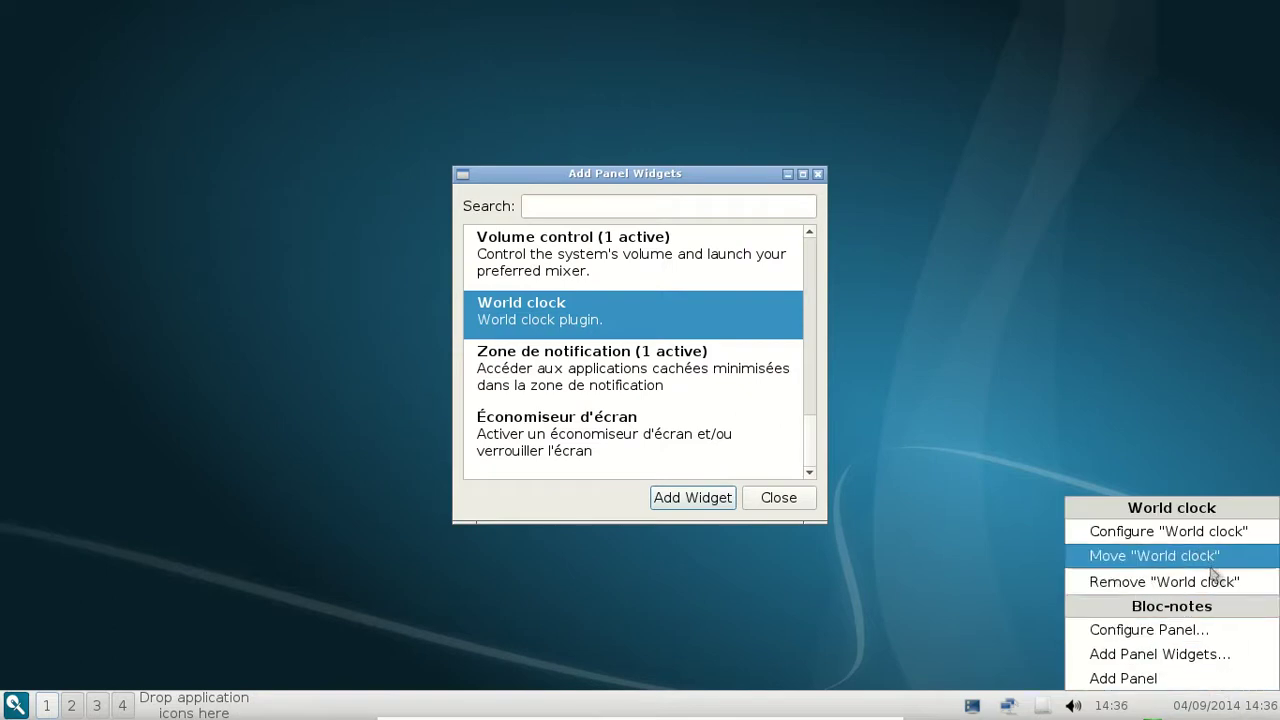
click(1211, 579)
click(783, 496)
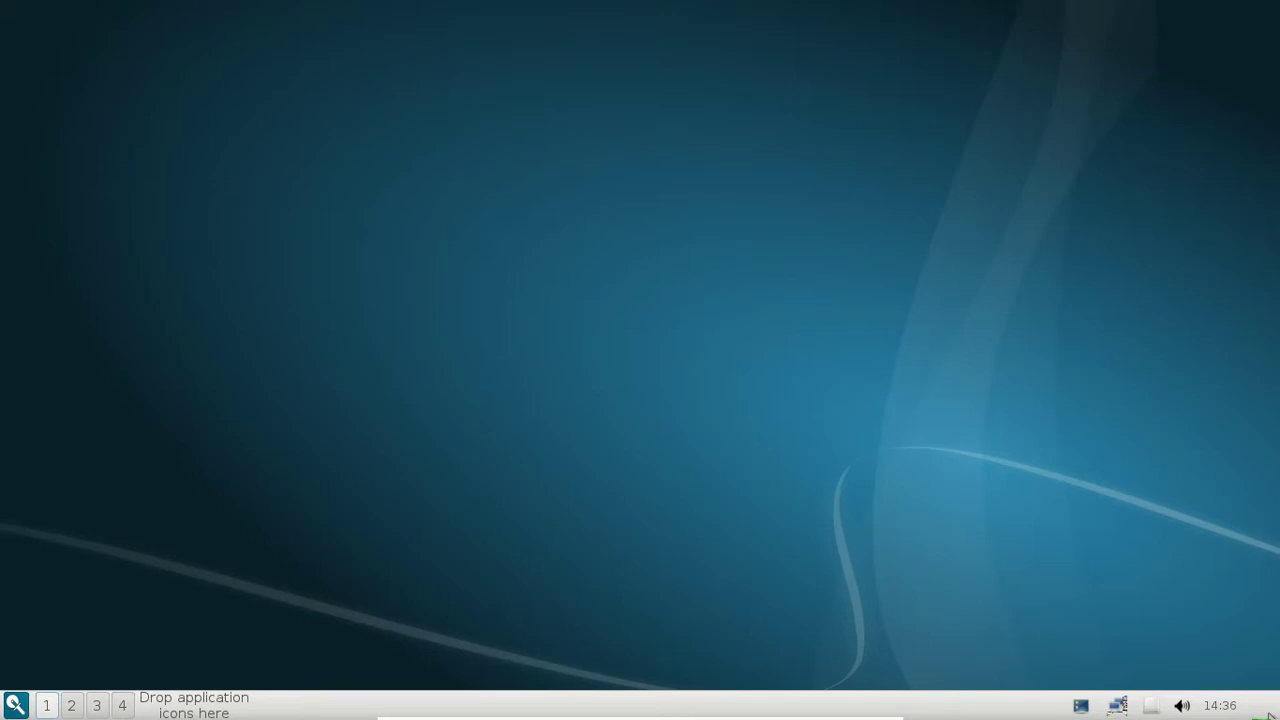
Launch qps from the Outils système applications, check the memory usage details, and close it.
mouse_move(1268, 714)
click(16, 710)
mouse_move(79, 604)
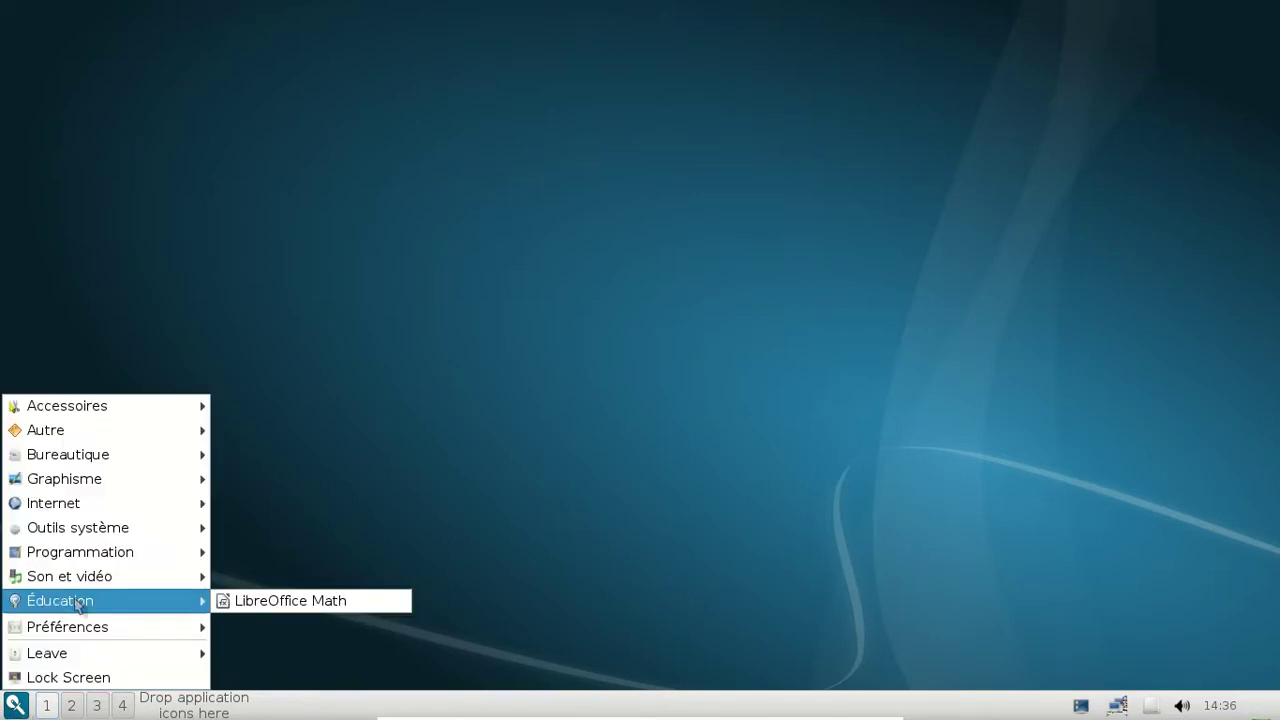
mouse_move(77, 582)
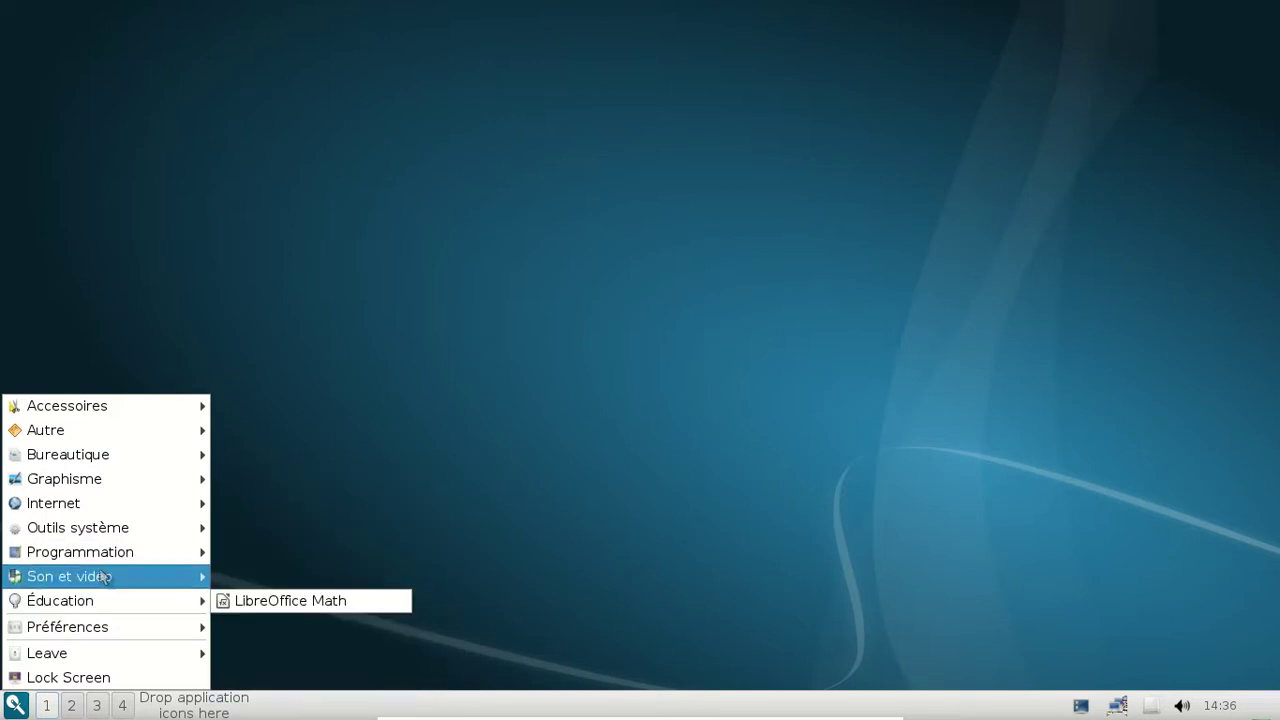
mouse_move(108, 533)
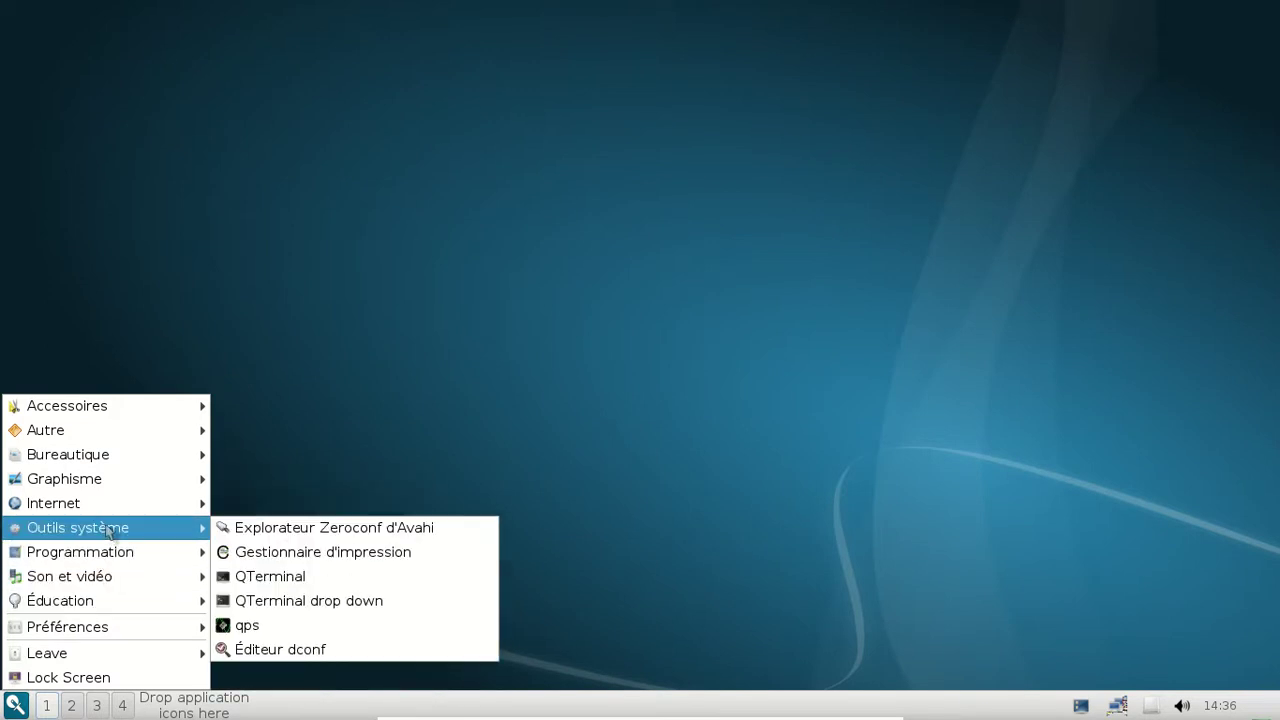
click(286, 627)
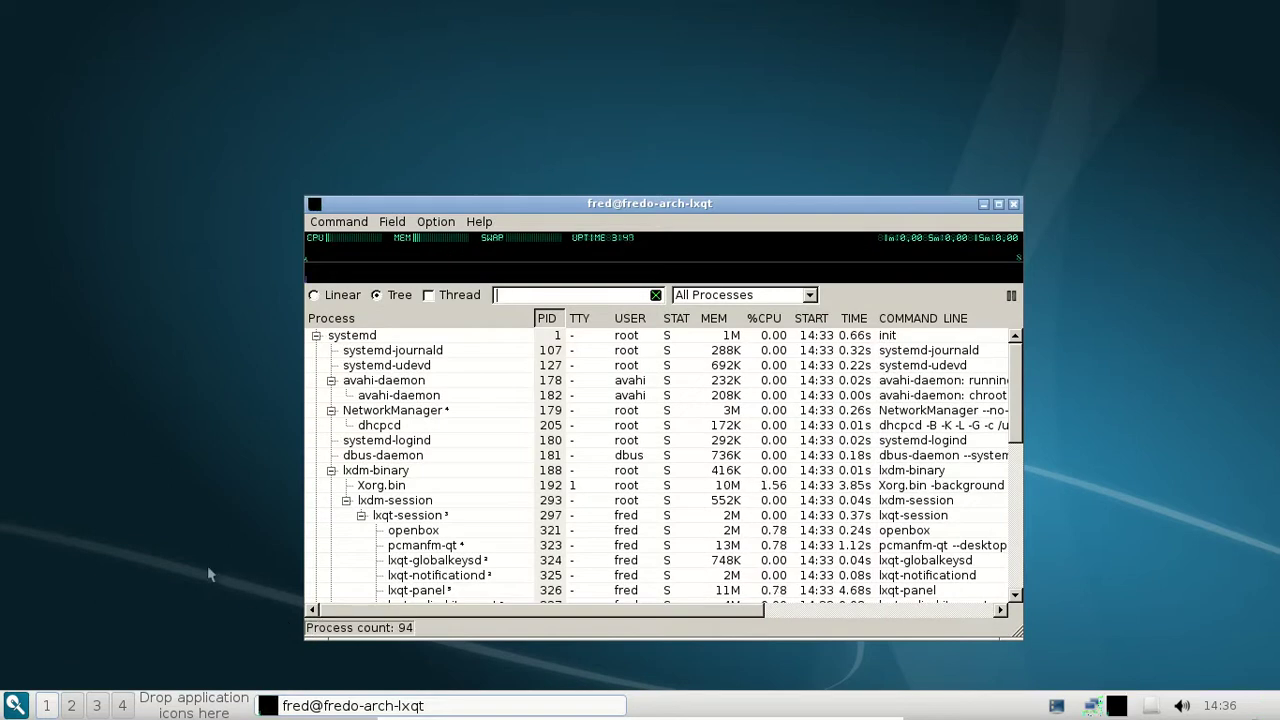
mouse_move(419, 241)
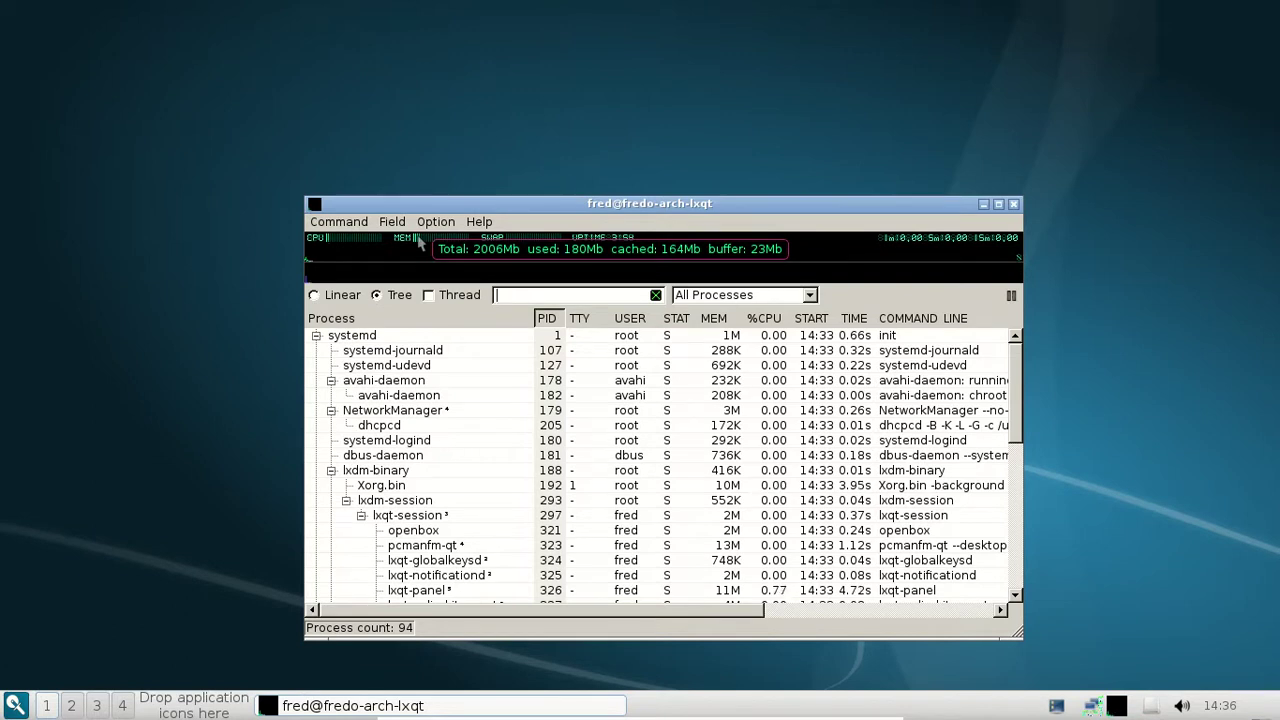
click(1014, 205)
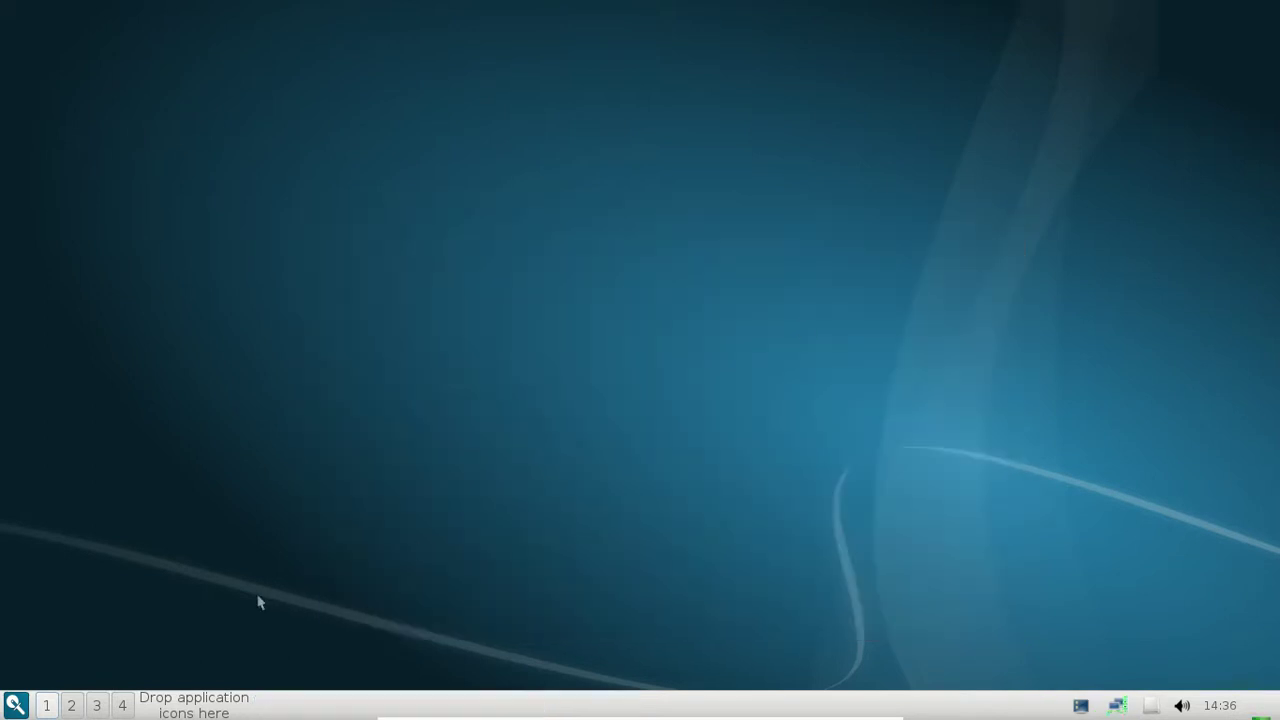
Open the ARCH_201409 removable medium in the file manager and move its window nearer the desktop's centre.
click(1119, 706)
click(1121, 709)
click(1153, 708)
click(1163, 678)
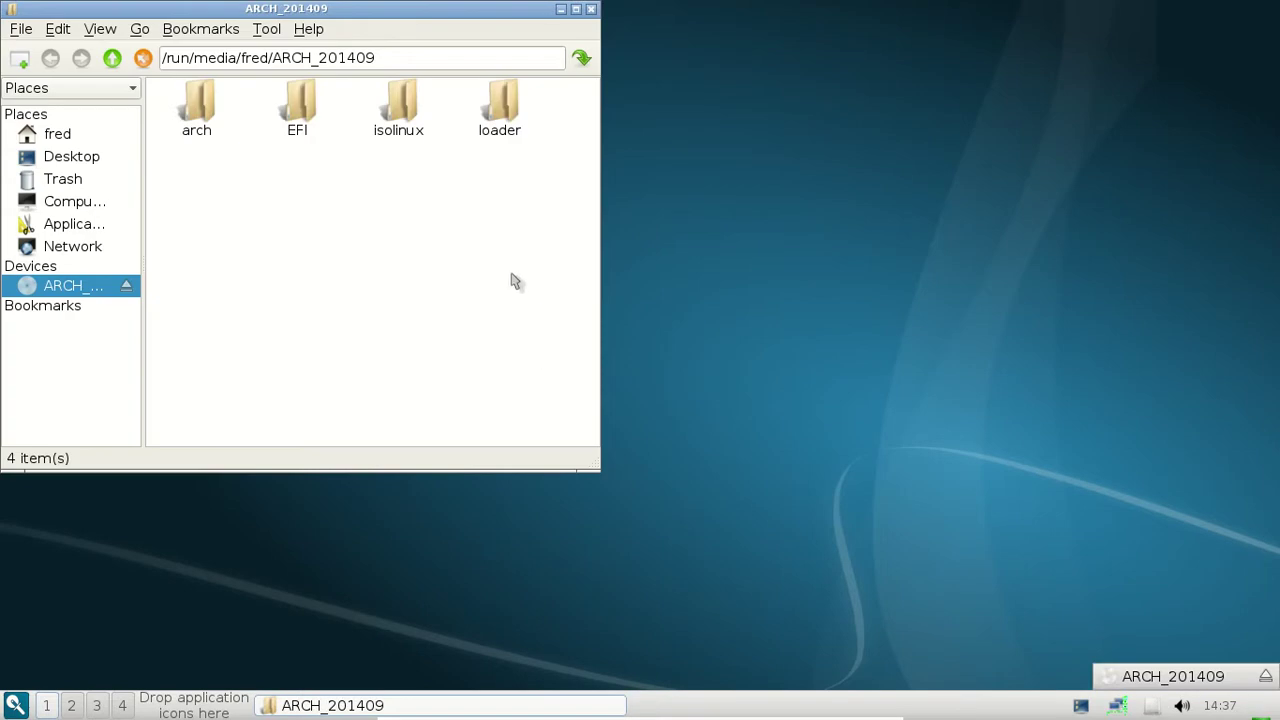
drag(380, 25, 624, 117)
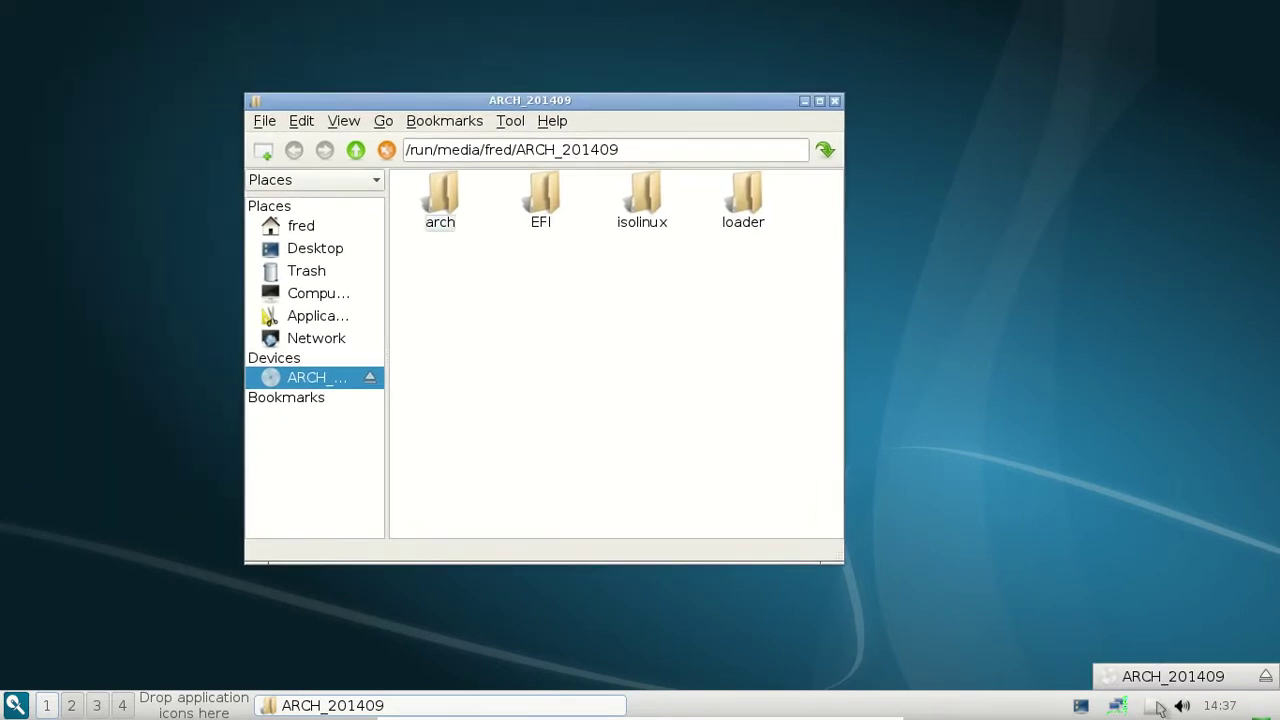
click(1210, 678)
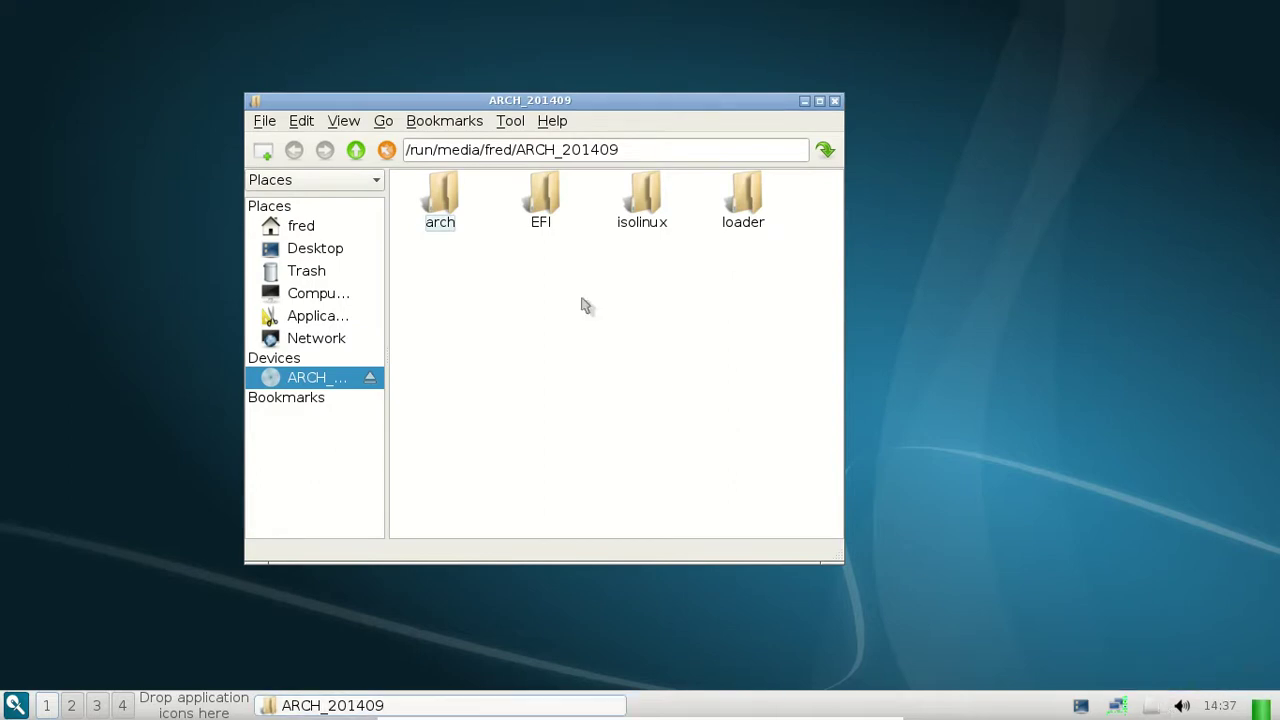
click(1268, 220)
Try to open the ARCH_201409 folder with administrator rights, cancelling at the password request.
click(510, 121)
click(551, 169)
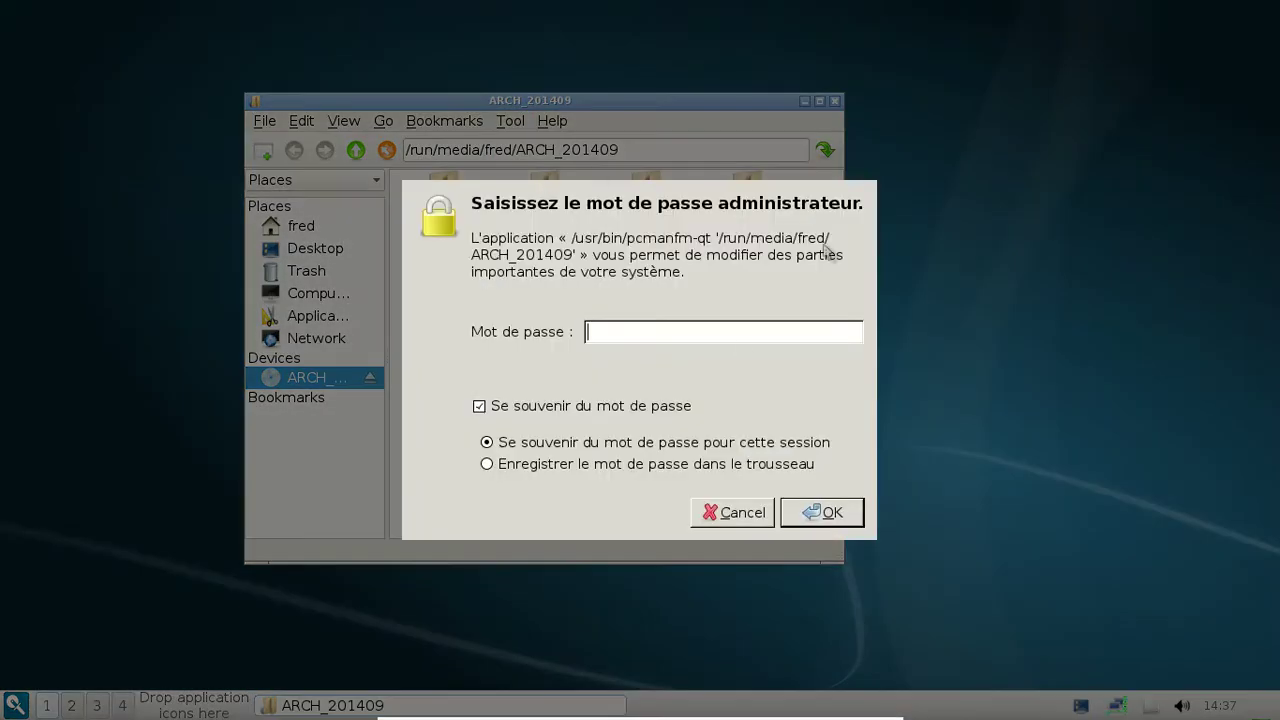
click(742, 514)
Browse the Desktop and home folders and view the properties of the lxqt folder.
click(330, 251)
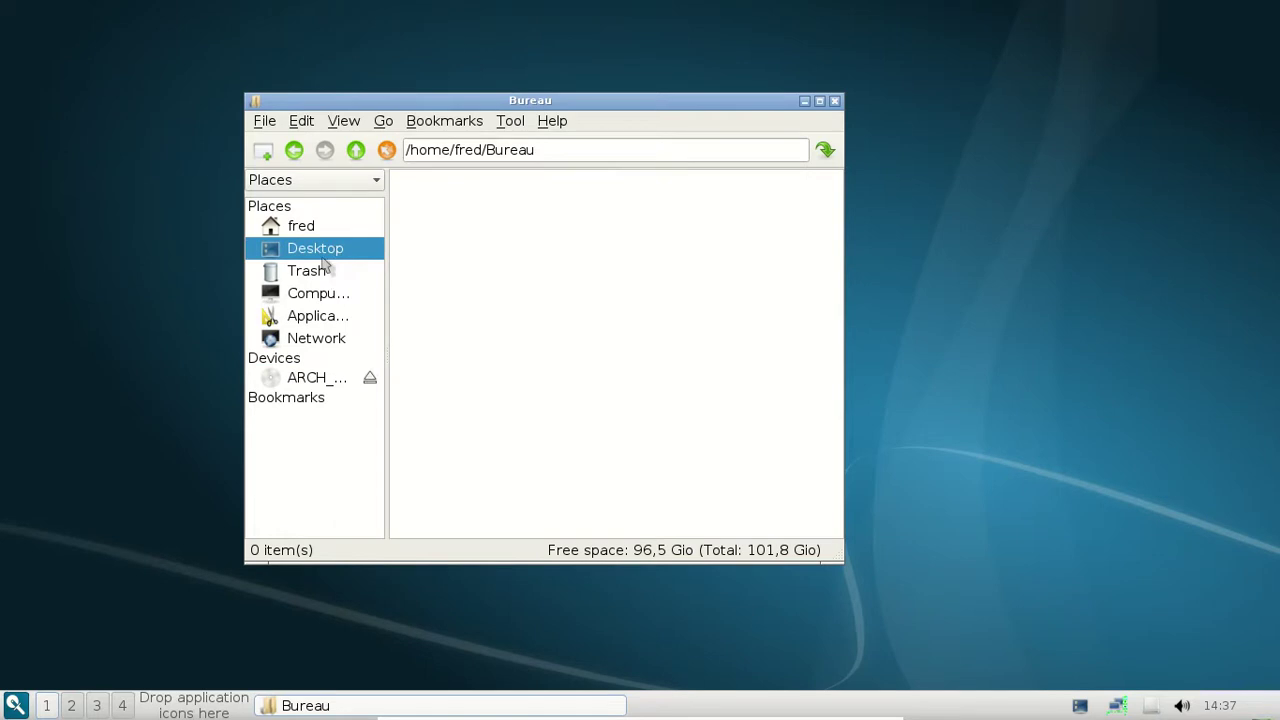
click(315, 228)
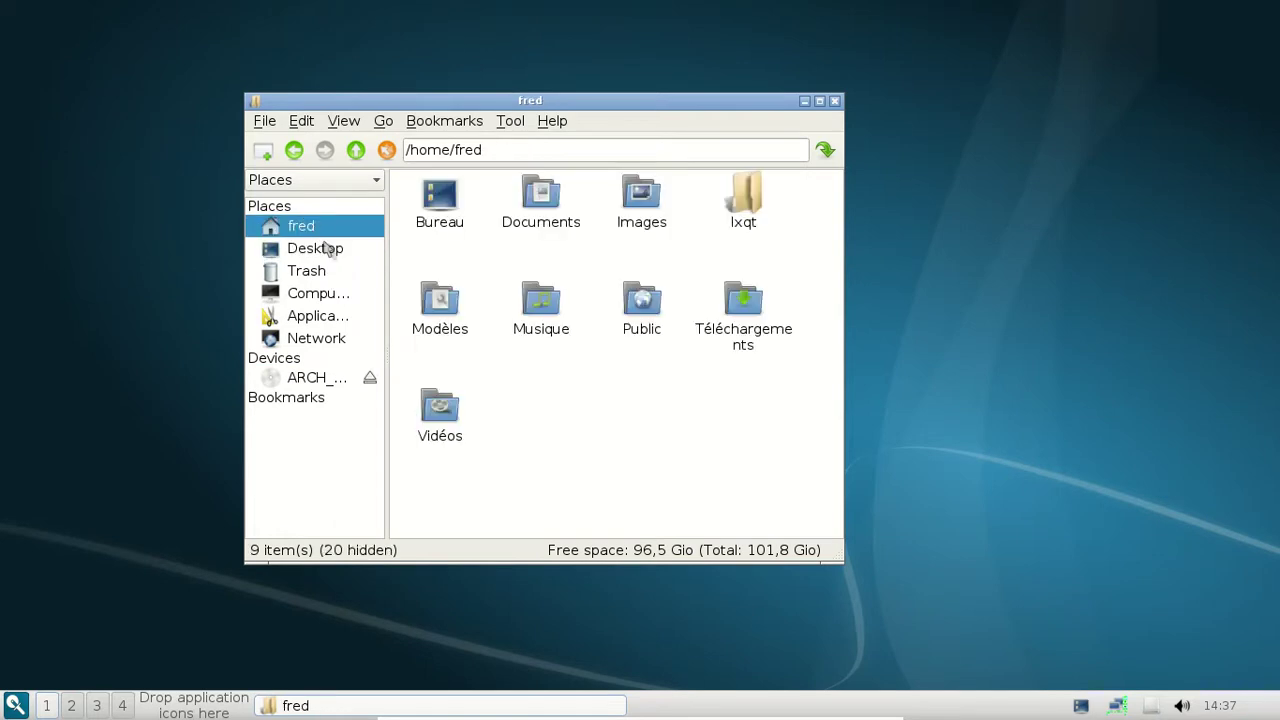
right_click(745, 188)
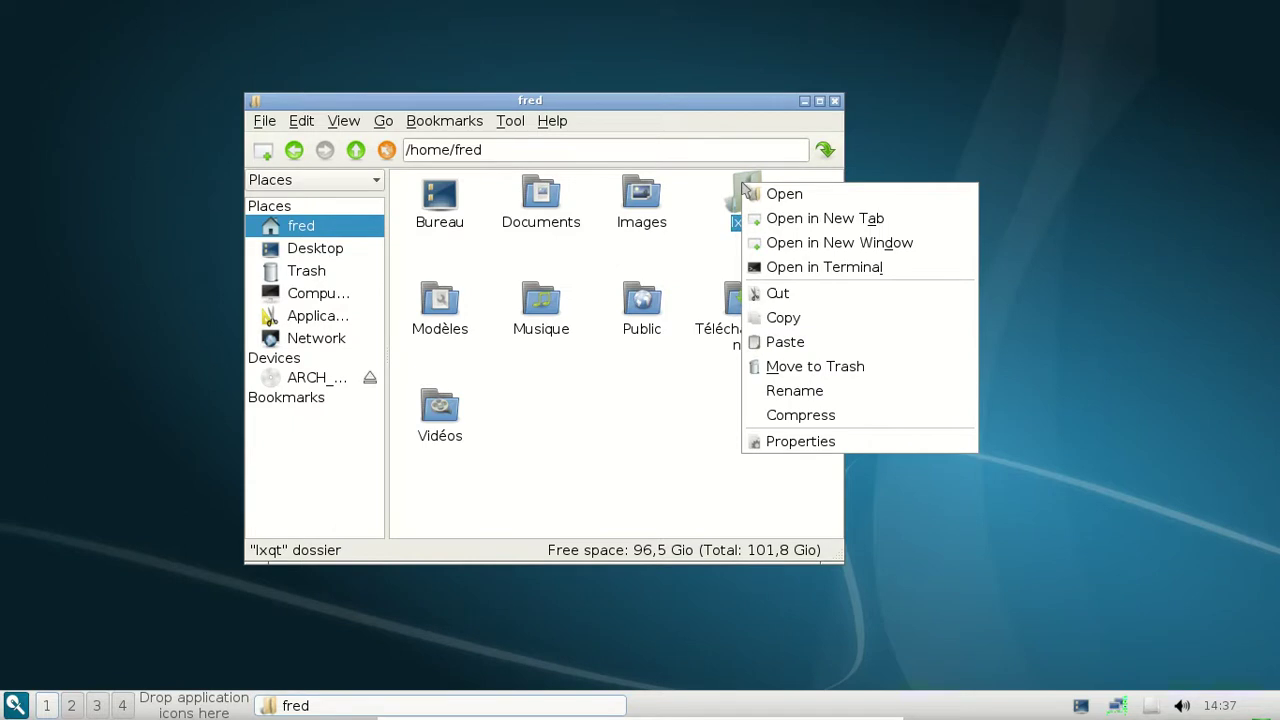
click(801, 445)
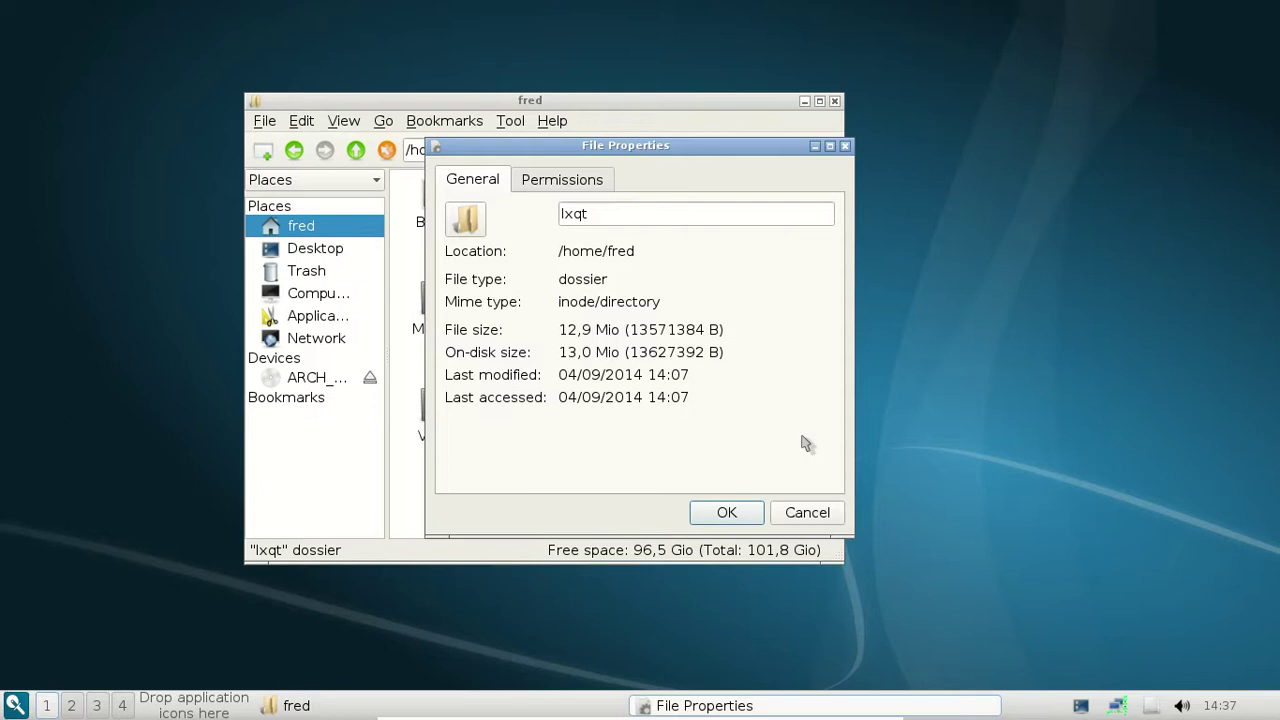
click(726, 512)
Open the lxqt folder, enlarge the file manager window, and look through all the package files.
double_click(742, 192)
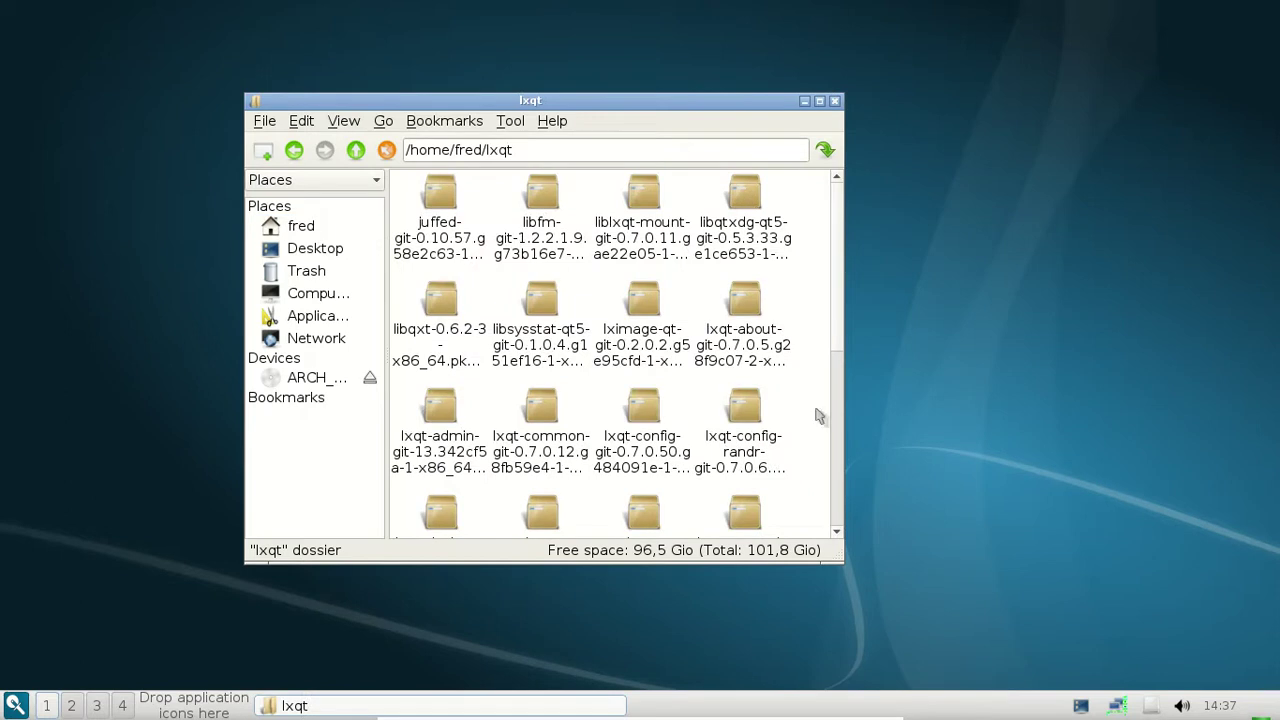
drag(843, 563, 1064, 627)
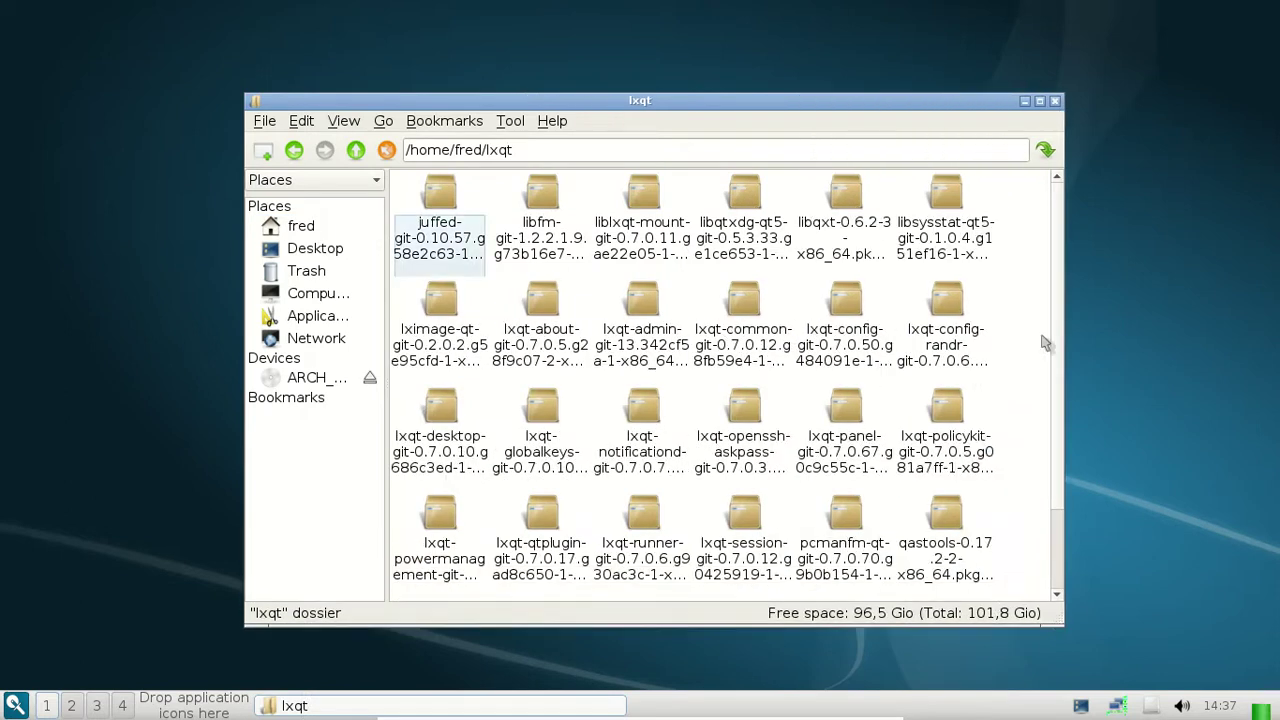
scroll(1058, 290, down, 1)
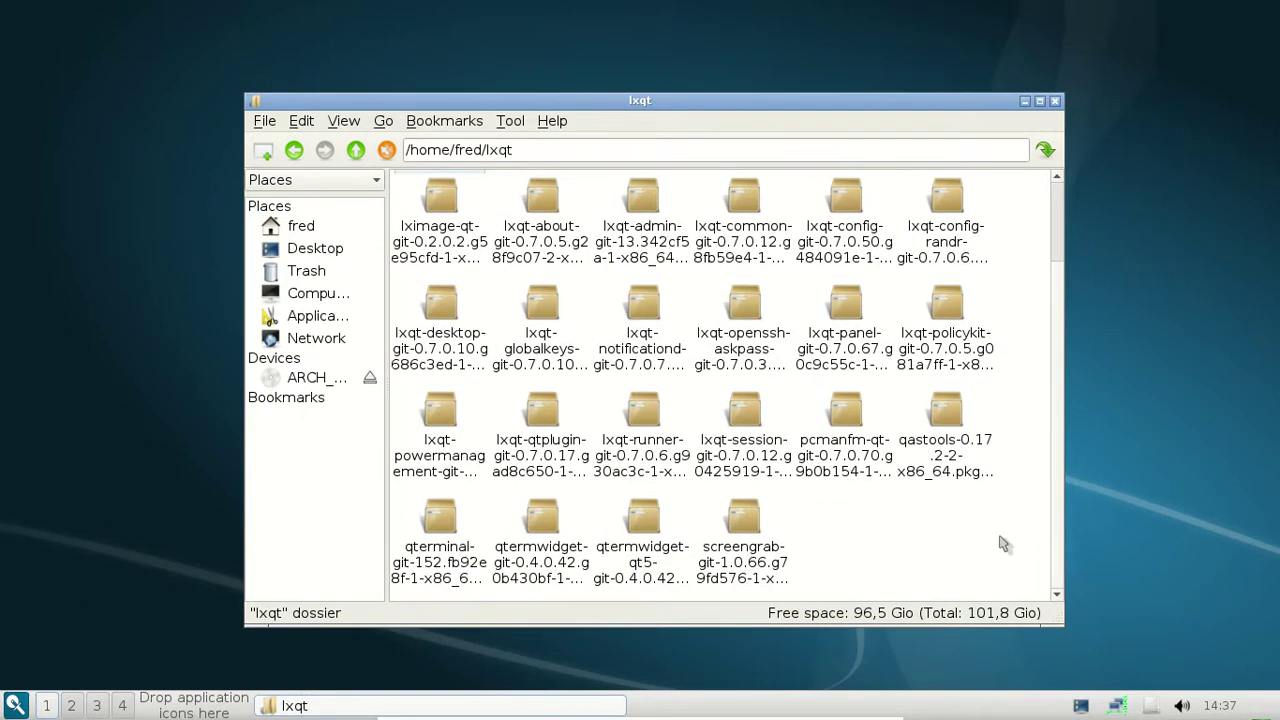
key(ctrl+a)
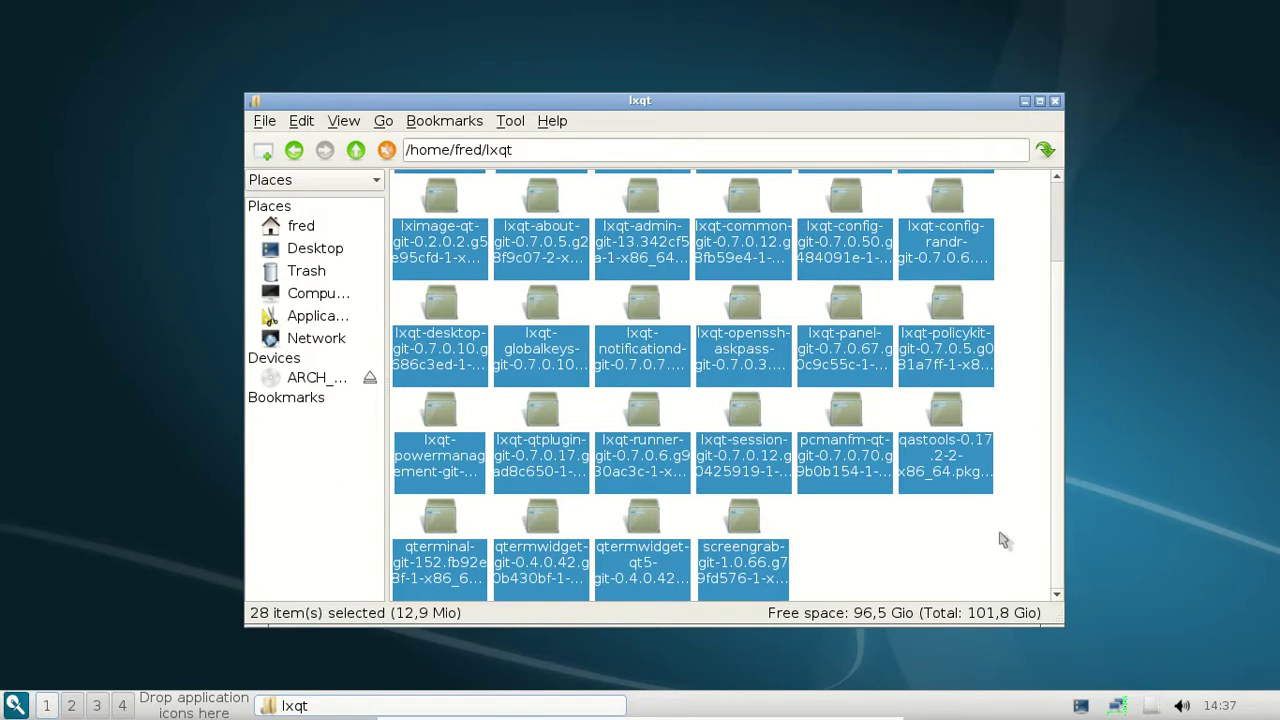
click(1005, 540)
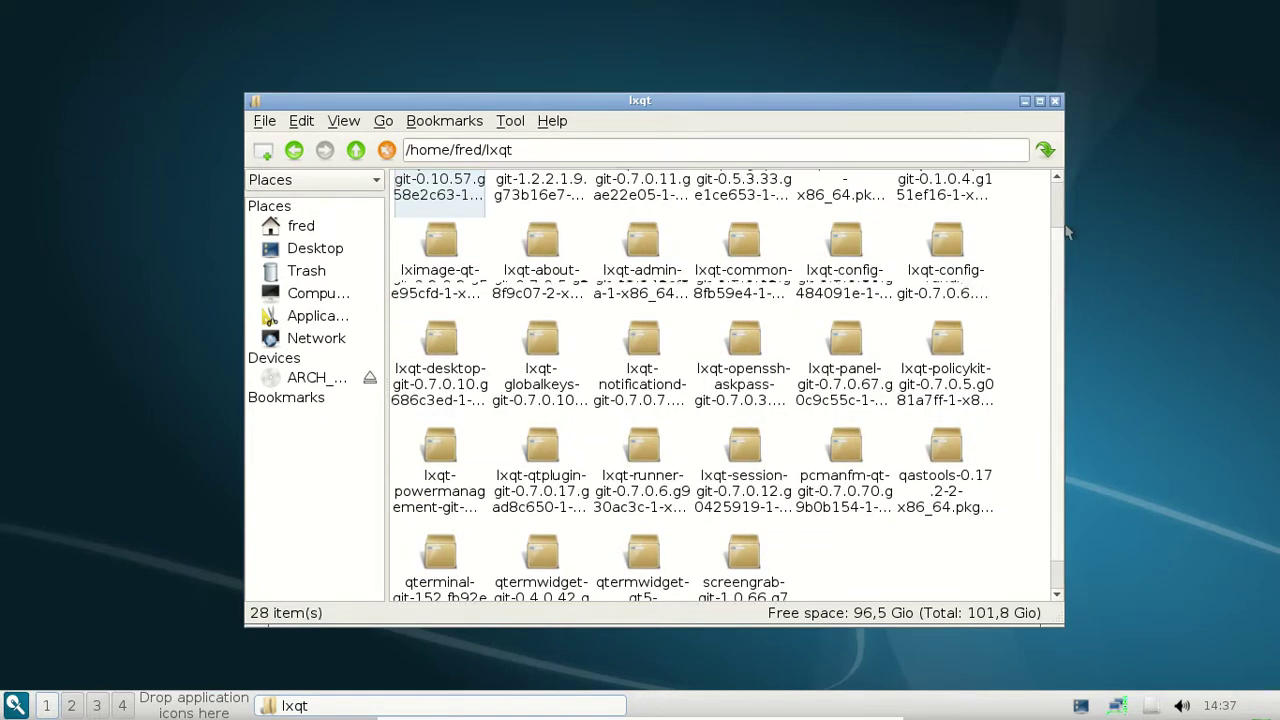
drag(1062, 290, 1073, 181)
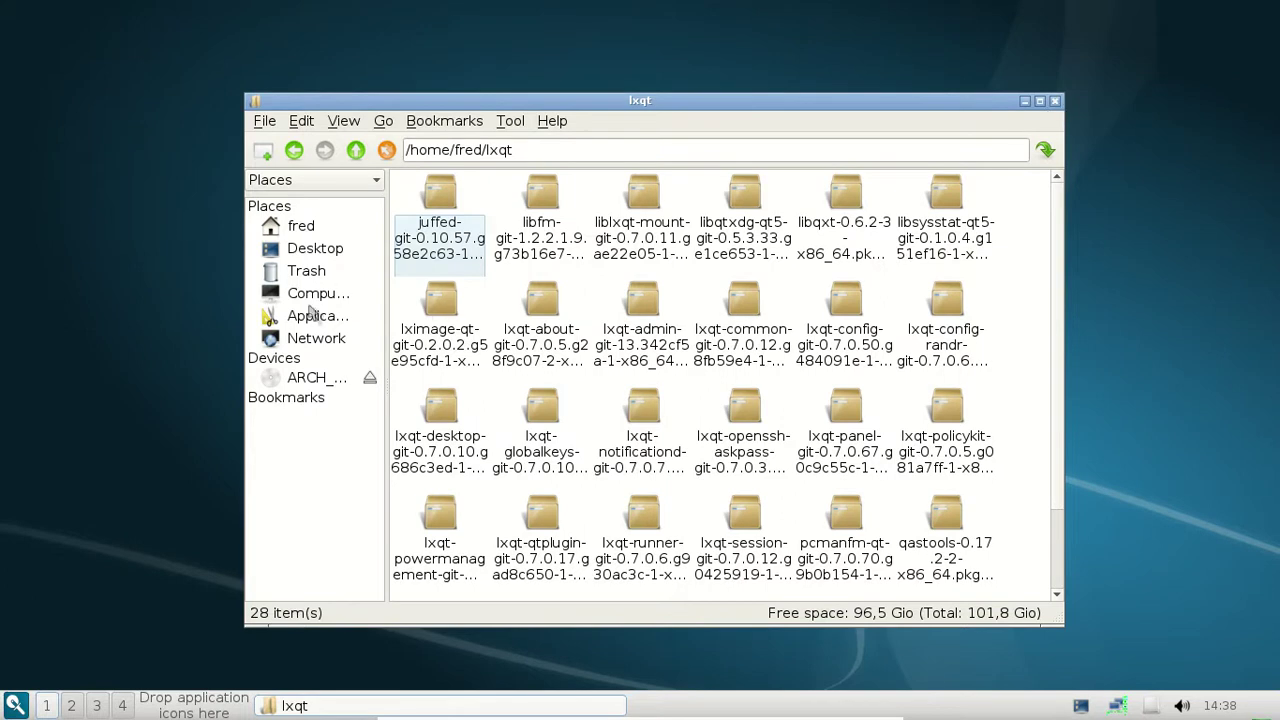
Empty the trash from the file manager's places list.
right_click(320, 270)
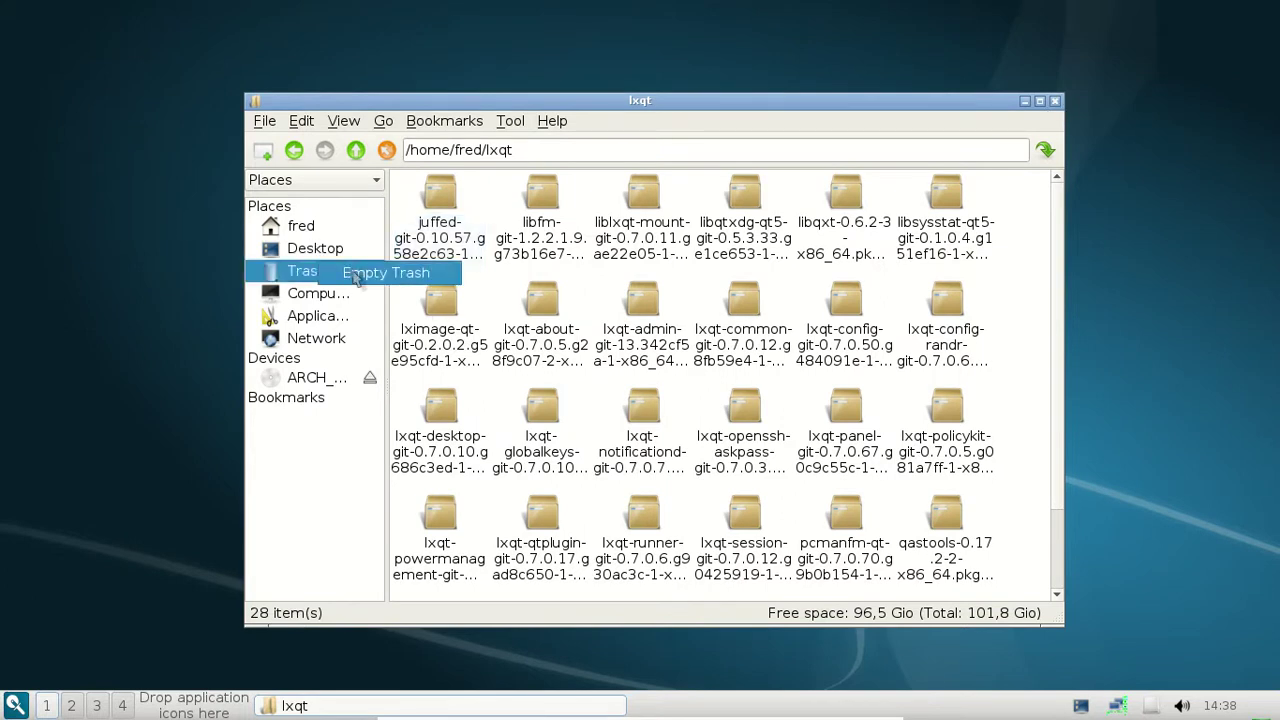
click(362, 276)
click(680, 372)
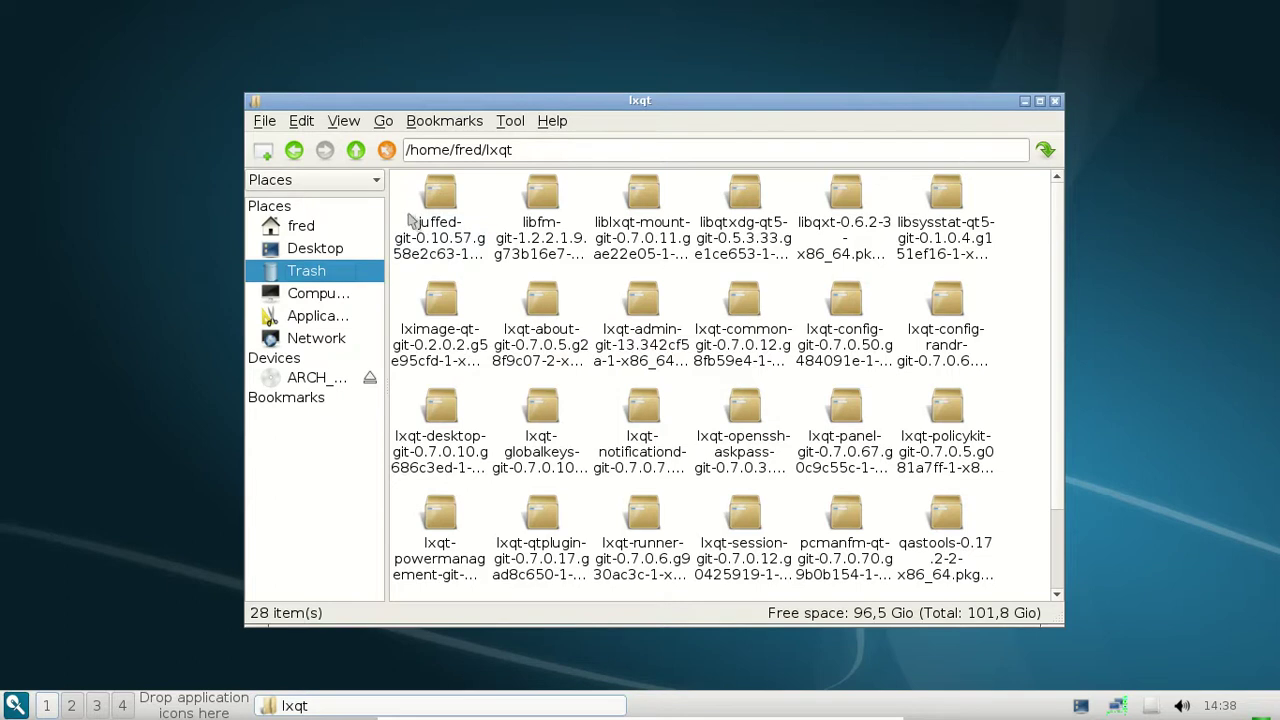
Return to the home folder and view the file manager's version and author information.
click(294, 150)
click(552, 120)
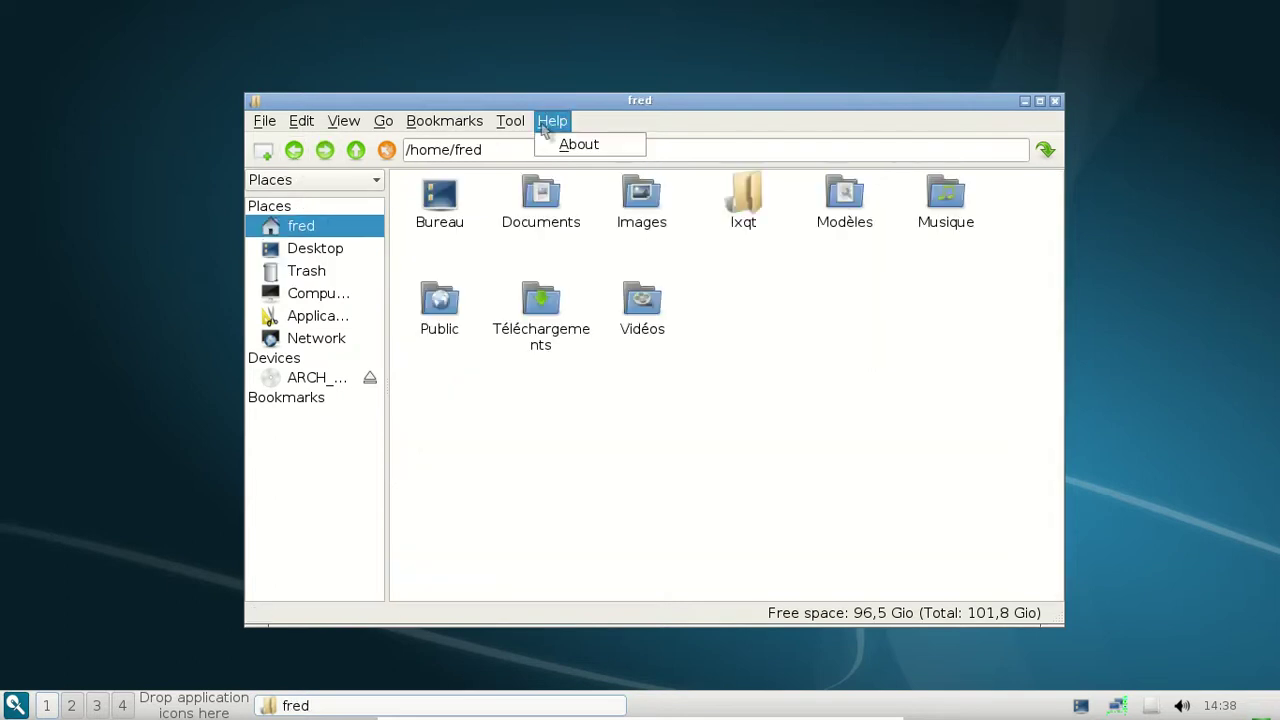
click(553, 146)
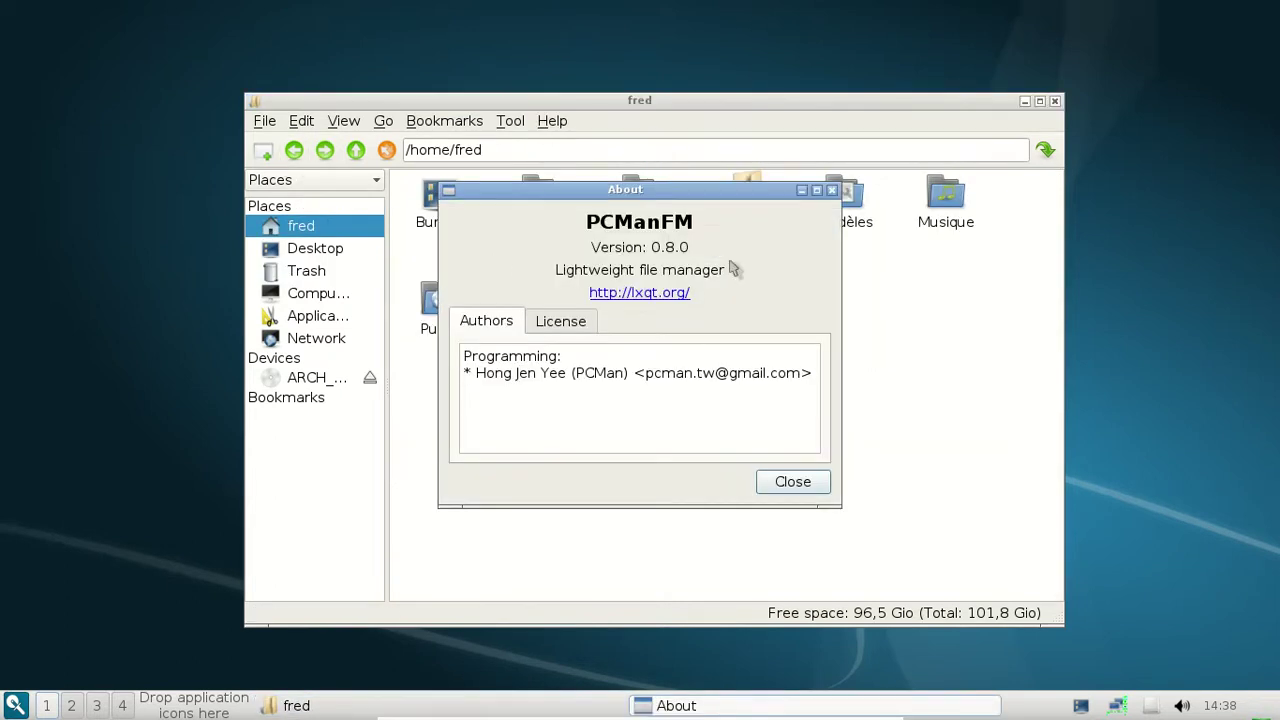
click(802, 486)
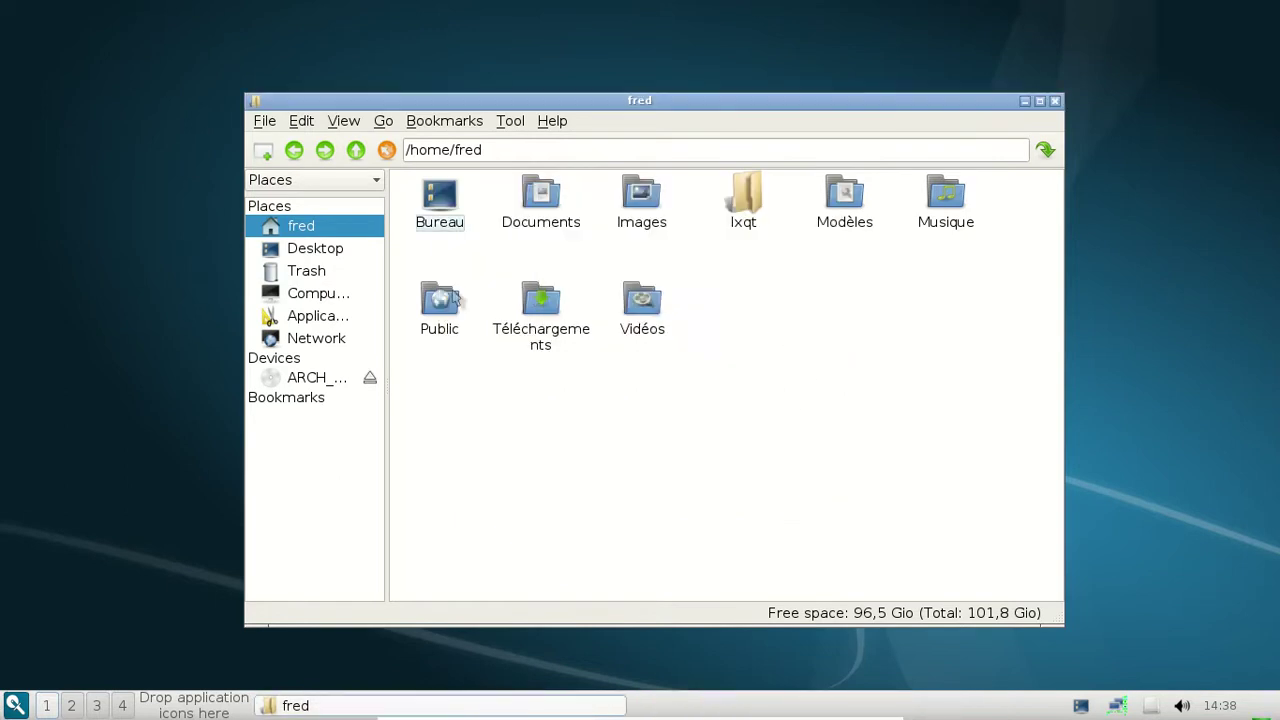
Look inside the Trash and the Desktop folder, ending in the home folder.
click(320, 272)
right_click(318, 277)
click(297, 277)
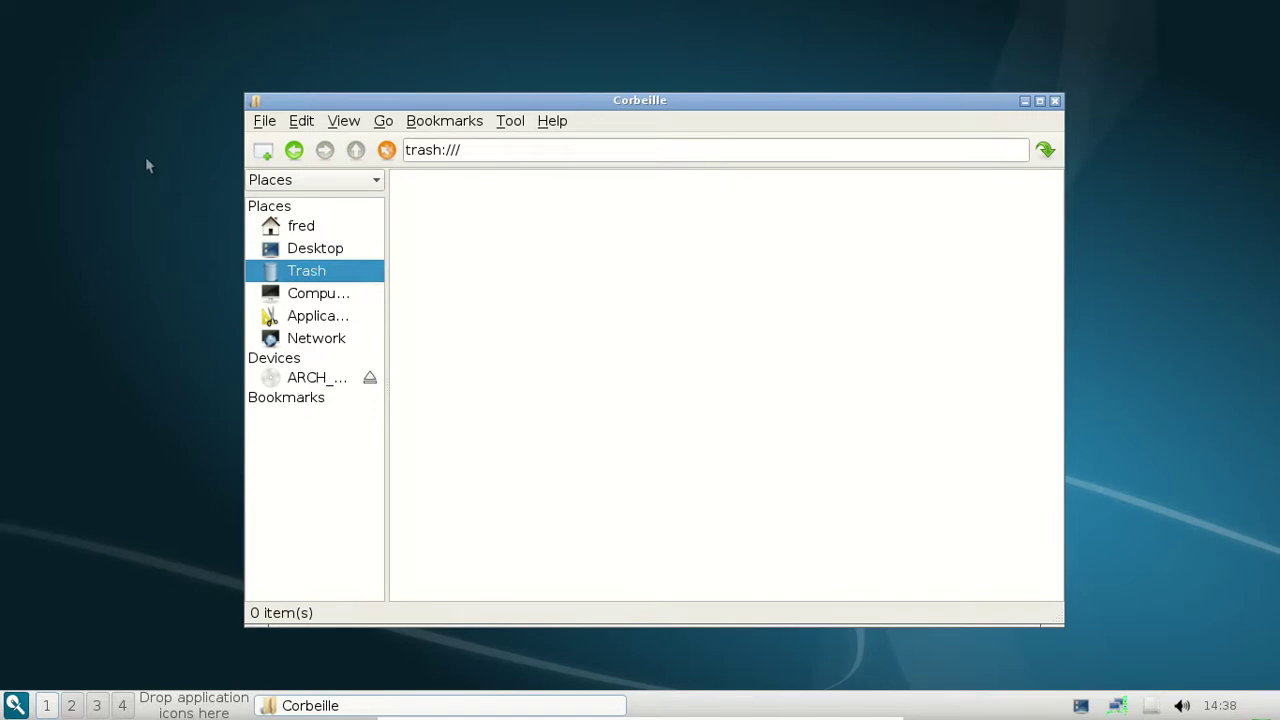
click(326, 250)
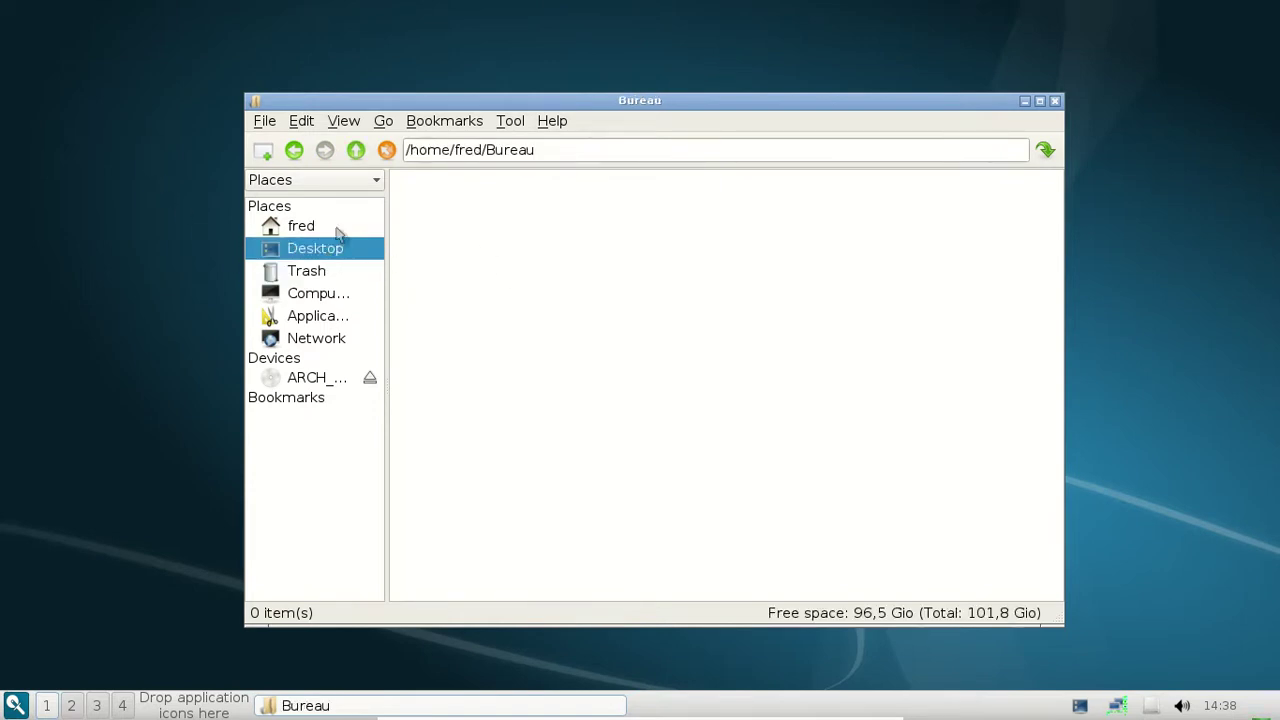
click(300, 226)
Open the Documents folder, and try out a second tab on it before closing that tab.
right_click(538, 214)
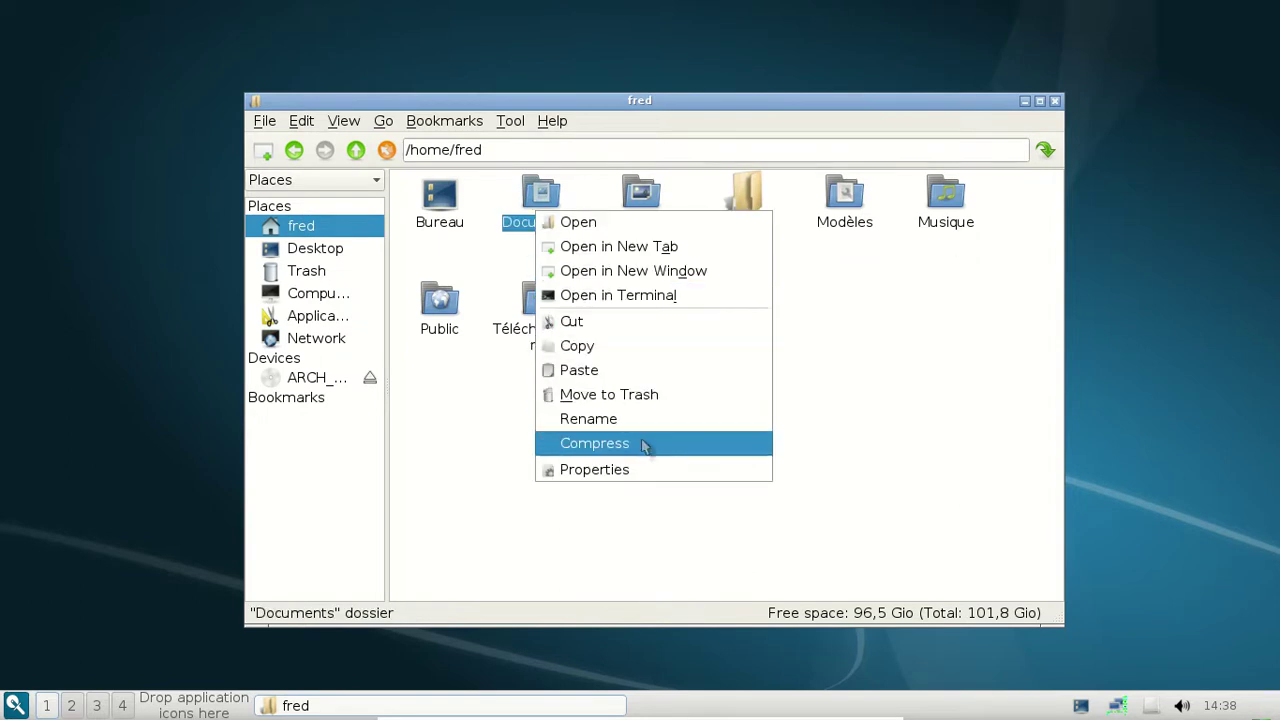
click(634, 230)
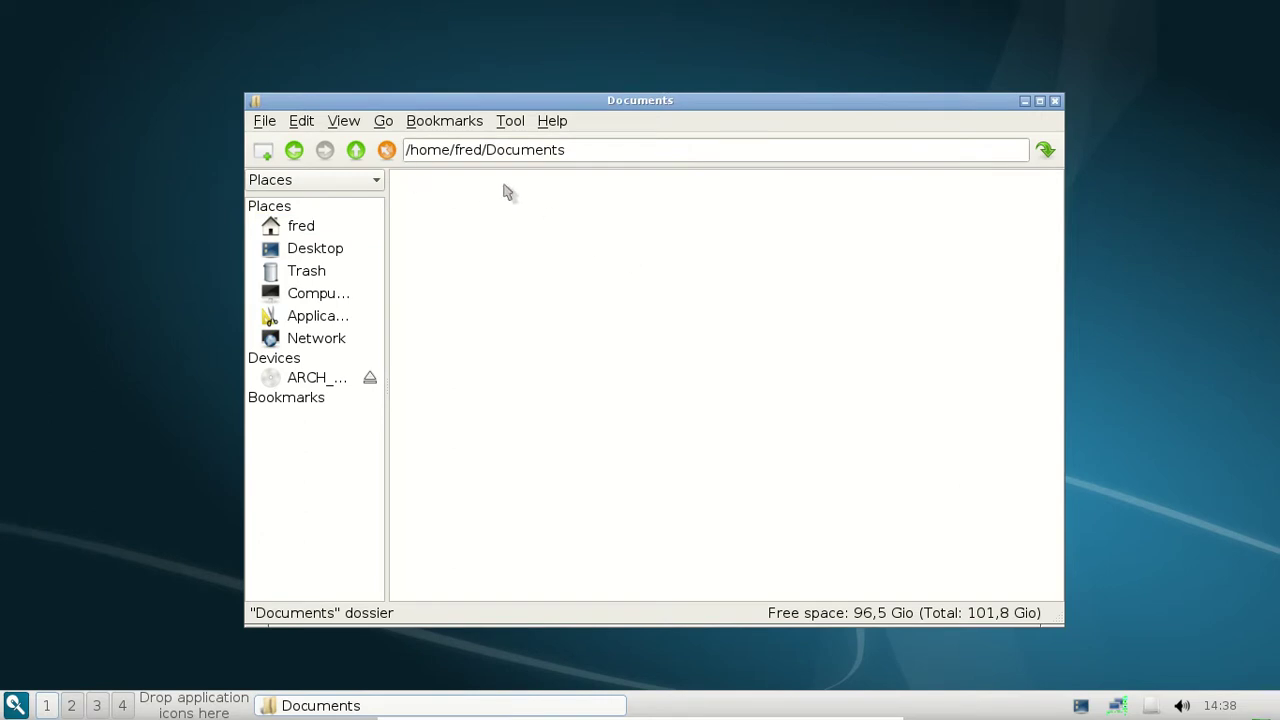
key(ctrl+t)
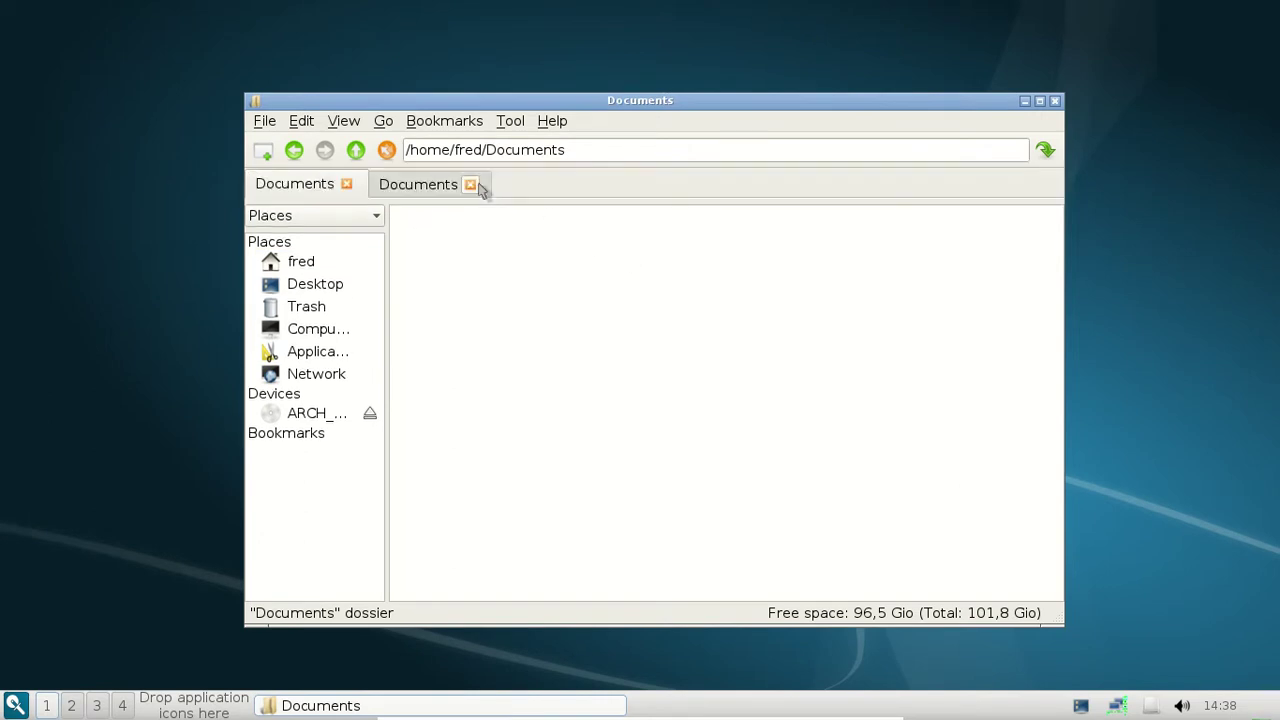
click(470, 184)
Review the file manager's Behavior, Thumbnail, Volume and Advanced preferences, including the archiver integration choices, and cancel without saving.
click(442, 121)
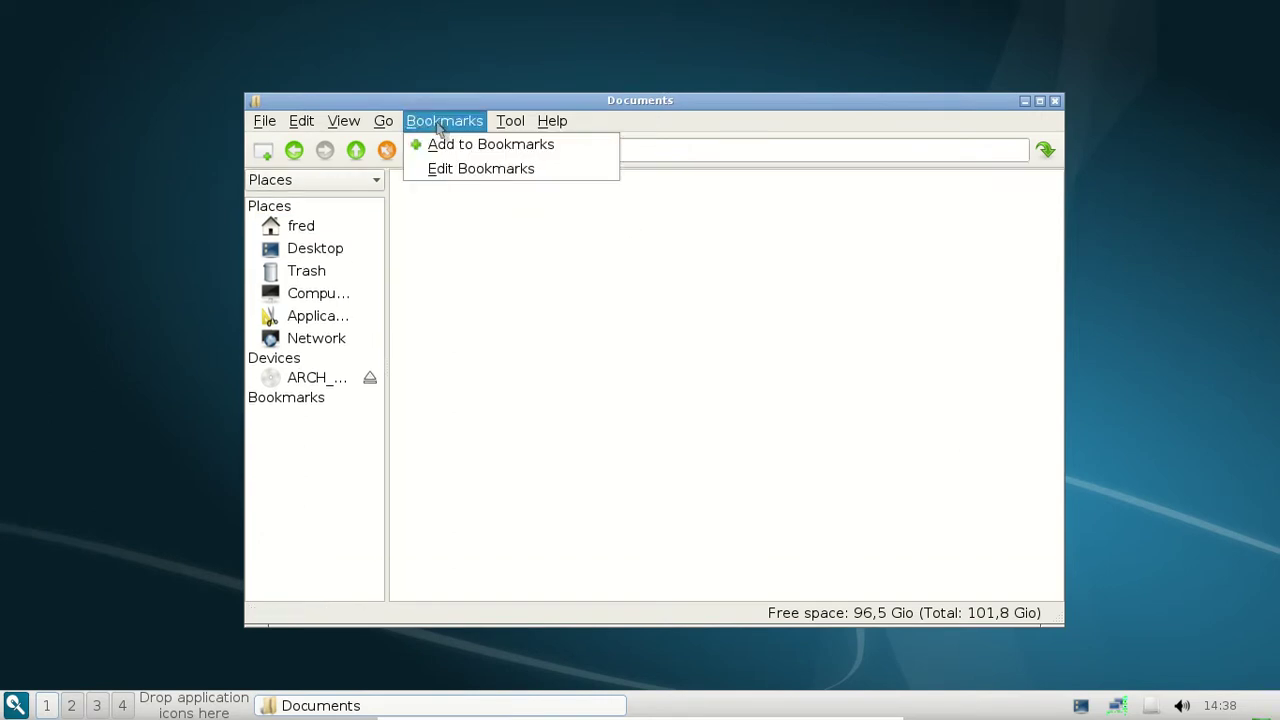
mouse_move(294, 127)
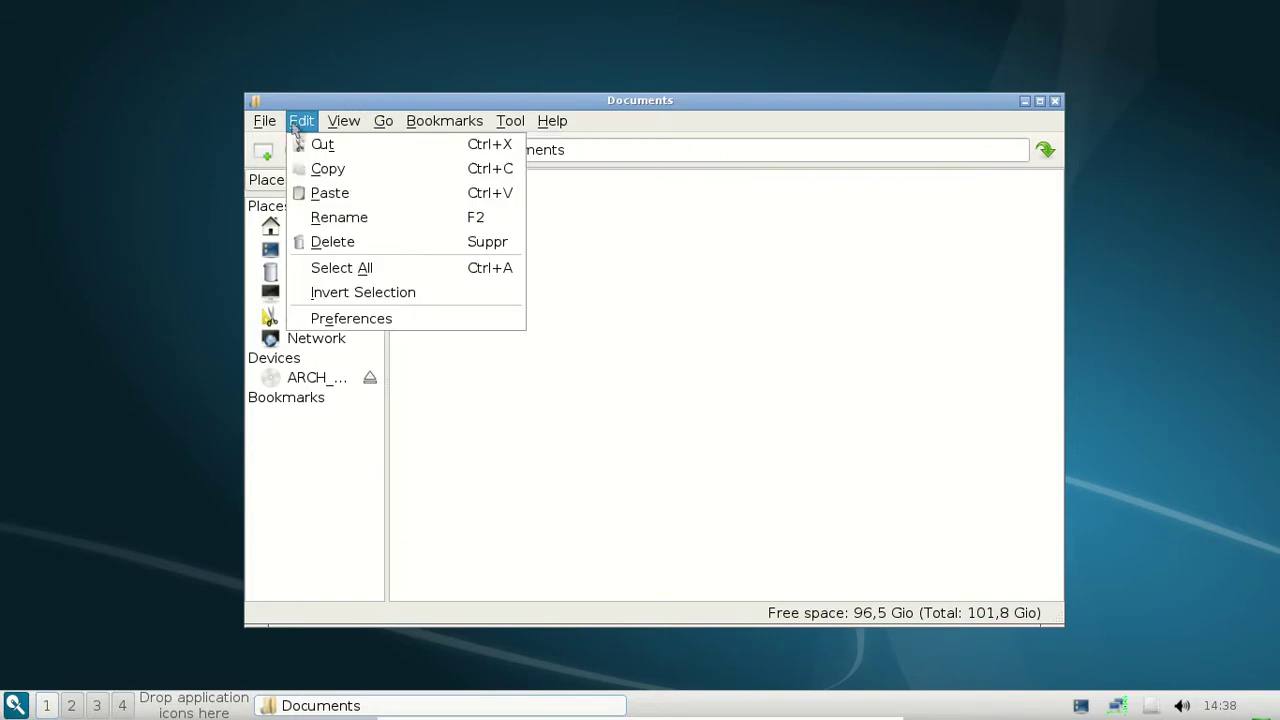
click(364, 320)
click(340, 163)
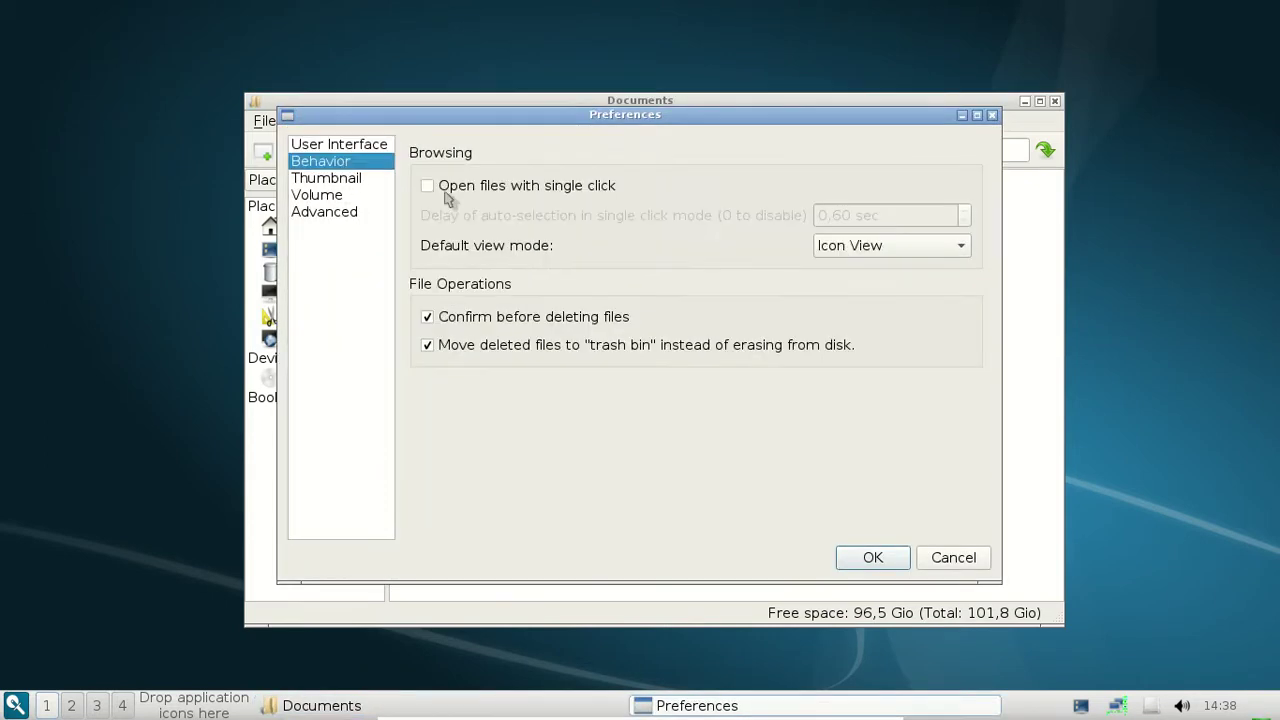
click(350, 180)
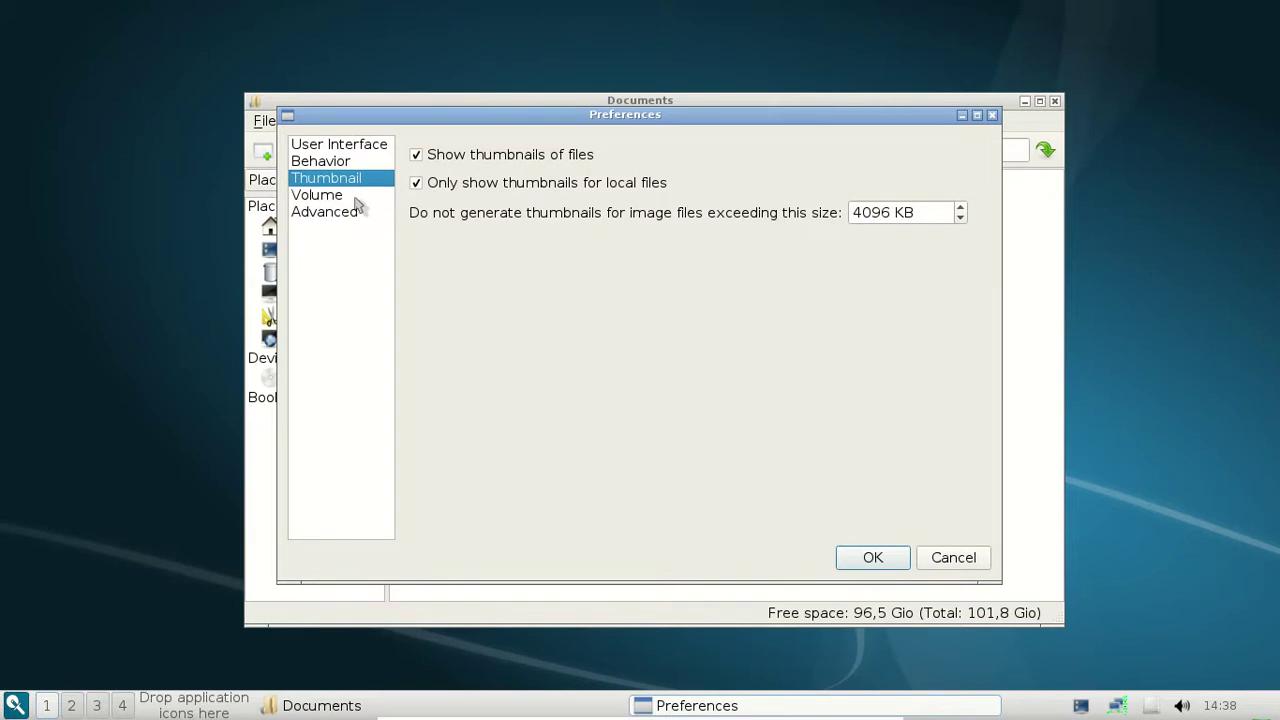
click(355, 198)
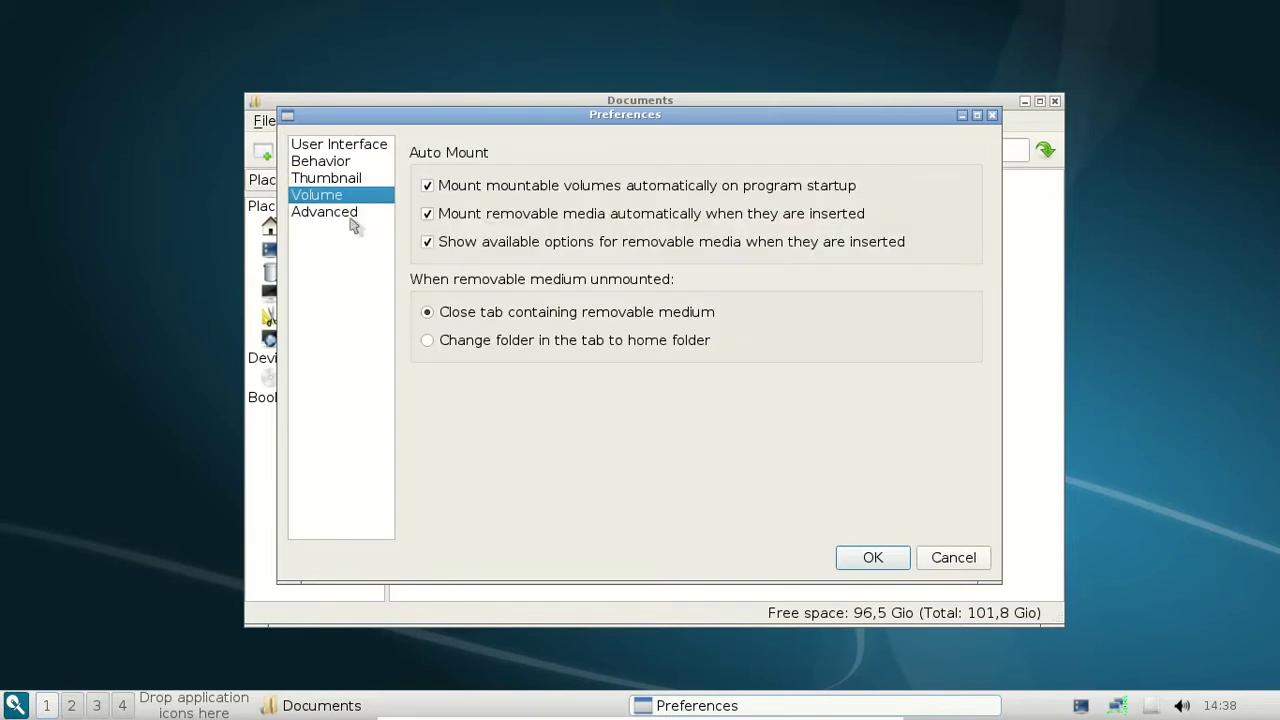
click(352, 214)
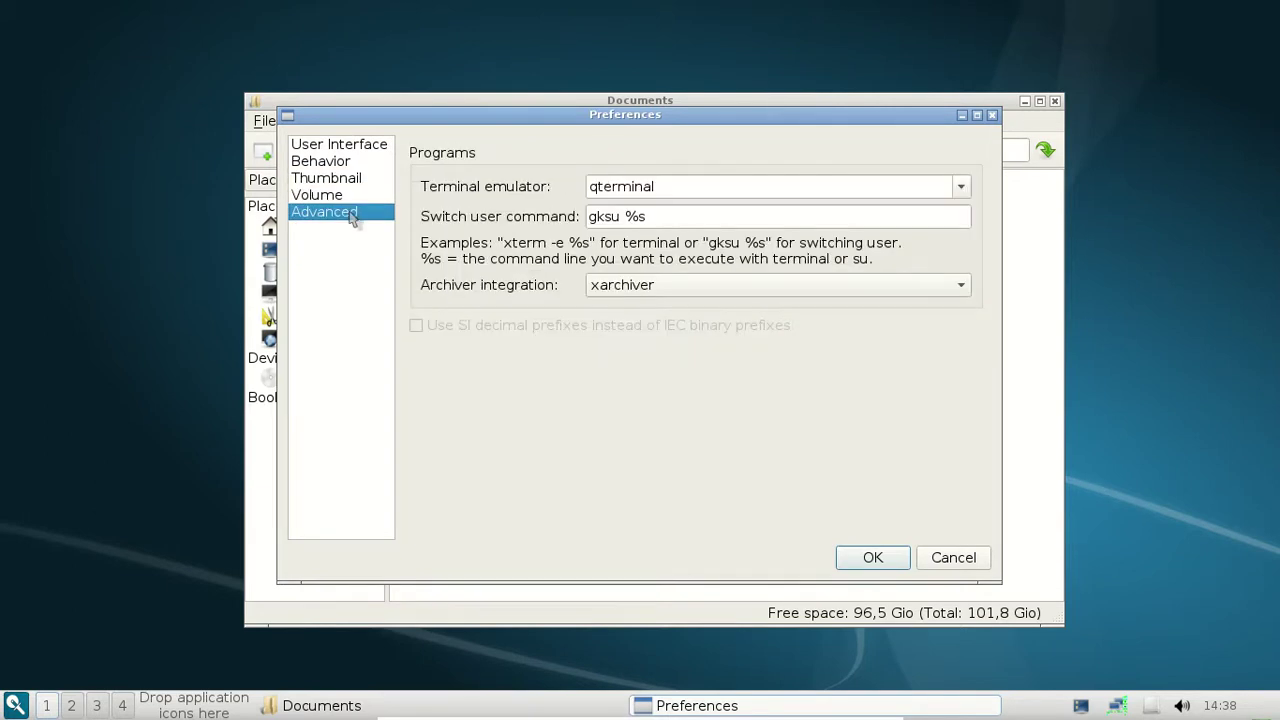
click(920, 290)
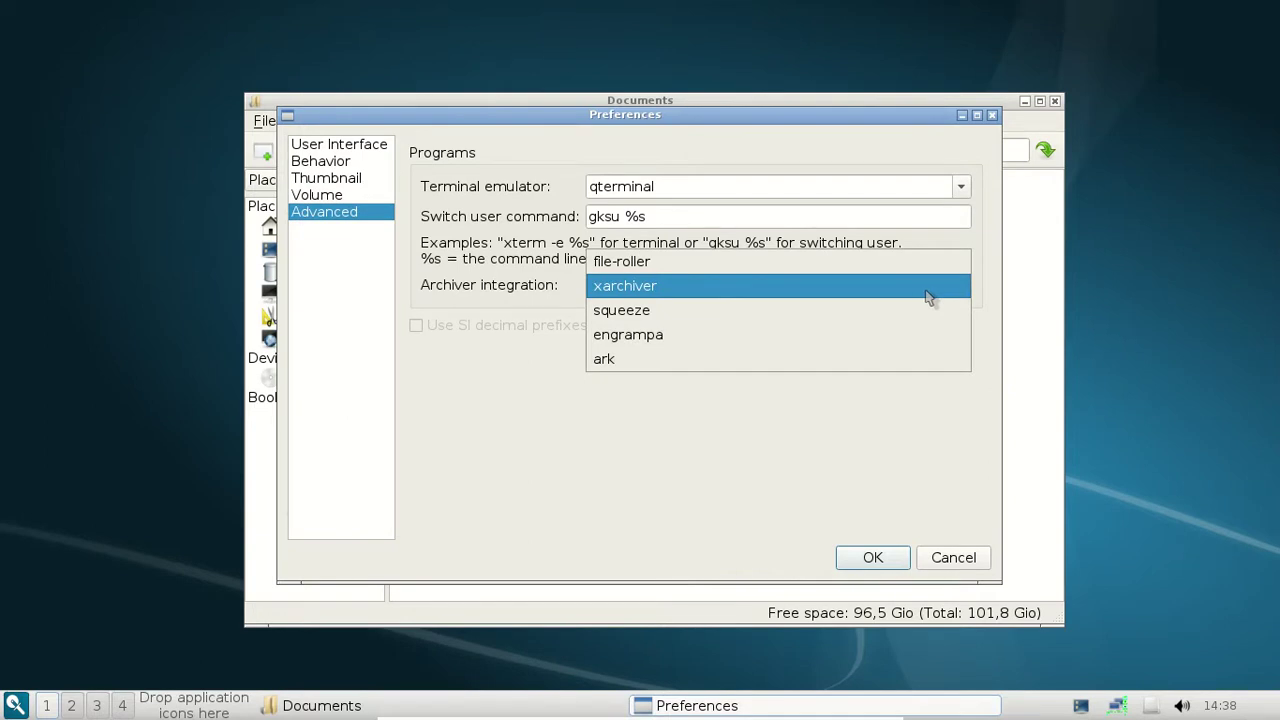
click(875, 187)
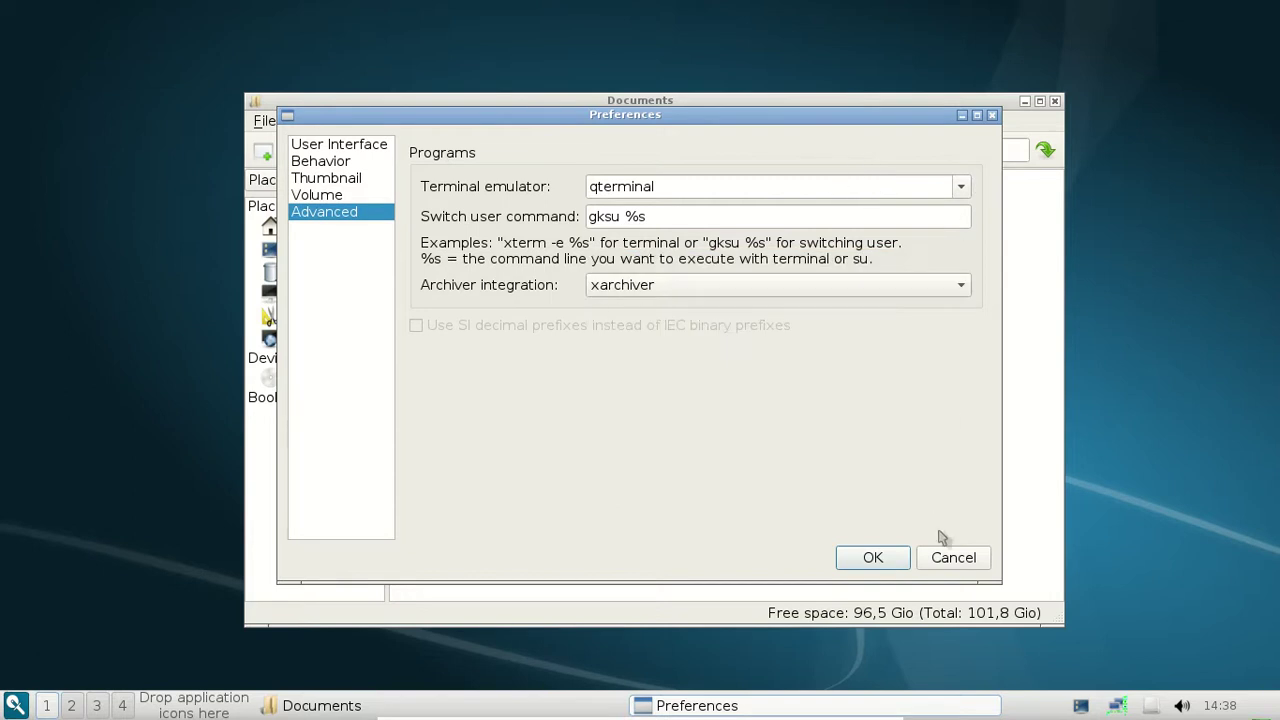
click(955, 559)
Replace the Documents file manager window with a terminal opened in that folder, placed in the upper middle of the desktop.
right_click(620, 243)
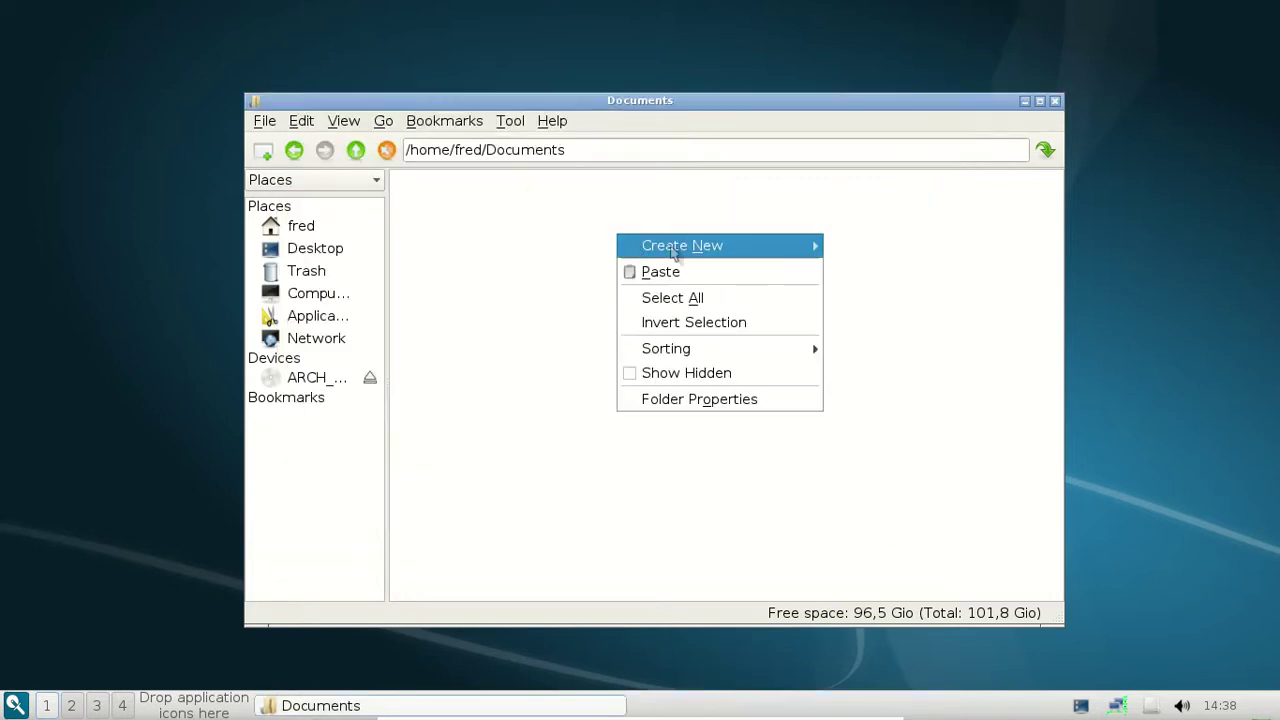
click(522, 190)
click(510, 121)
click(533, 145)
drag(578, 9, 622, 163)
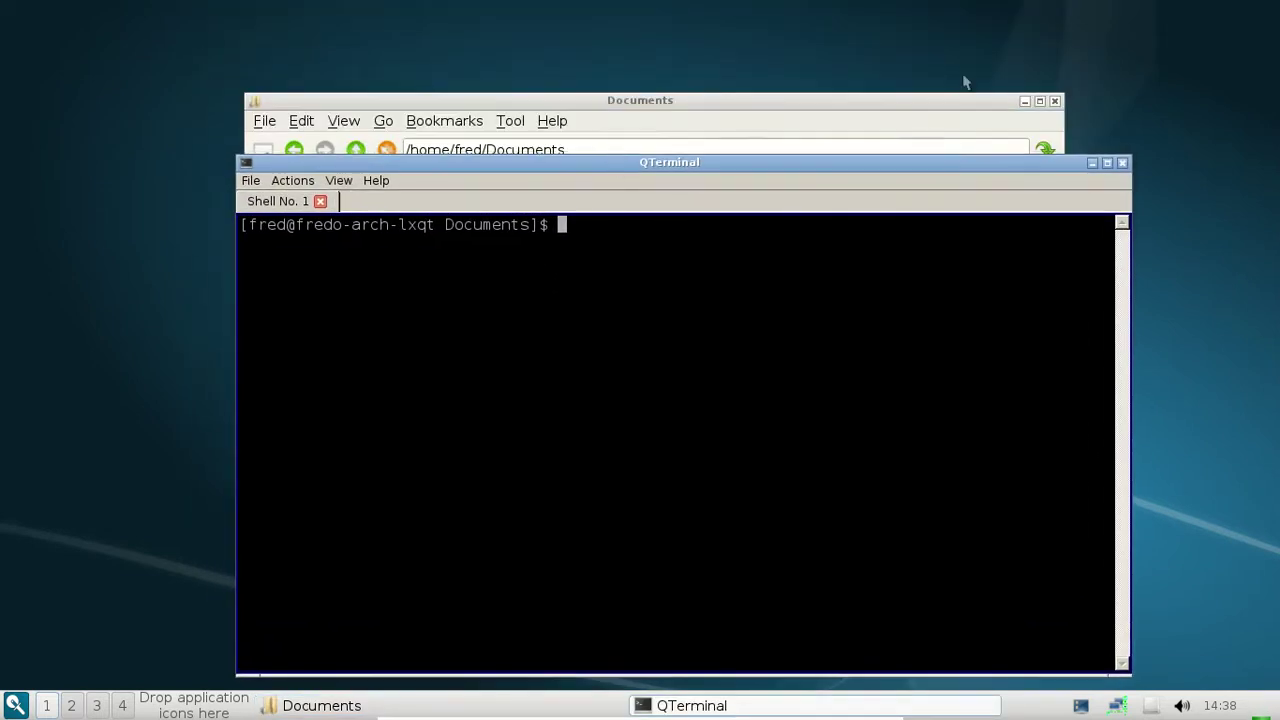
click(1054, 101)
drag(757, 162, 758, 86)
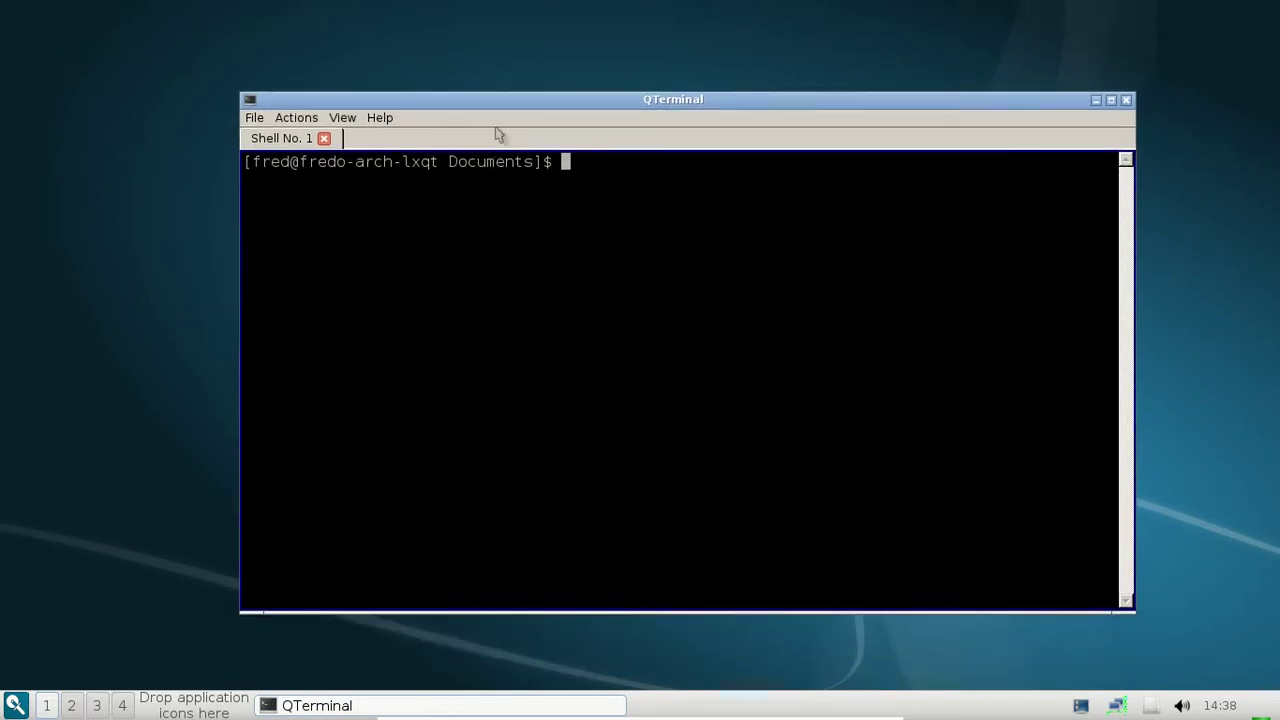
View the terminal's About information and dismiss it.
click(382, 120)
click(400, 142)
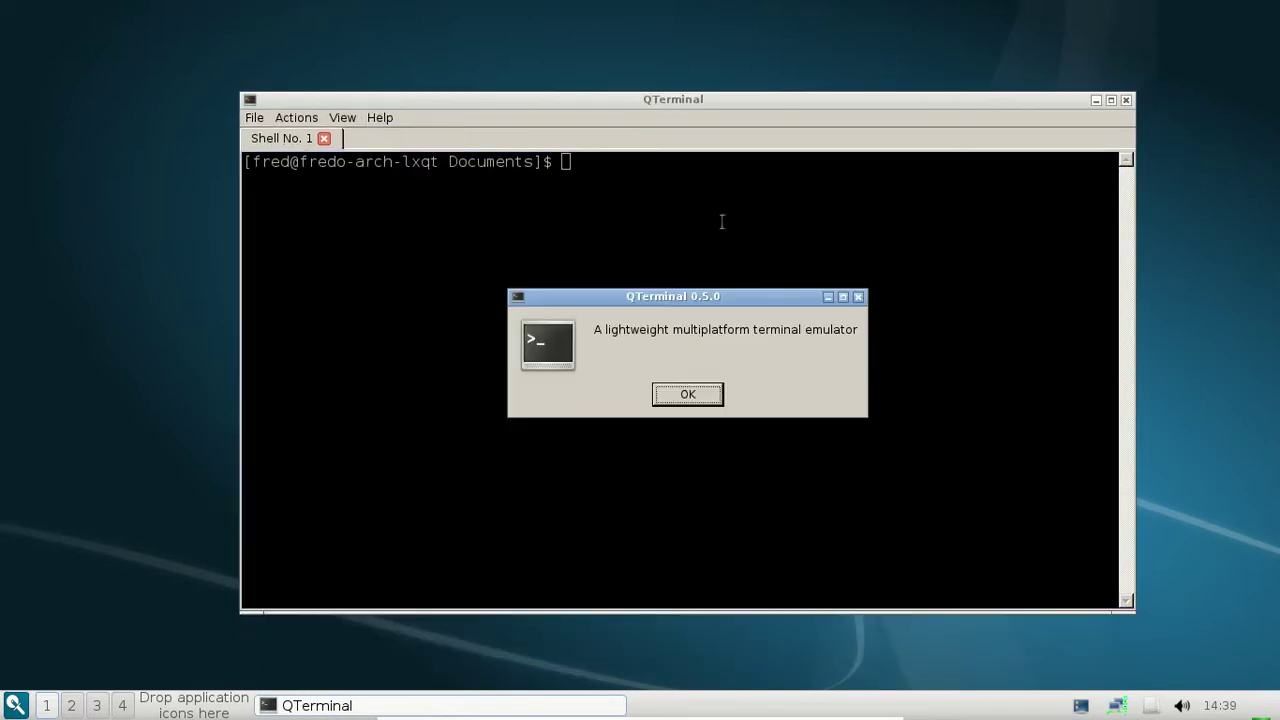
click(726, 399)
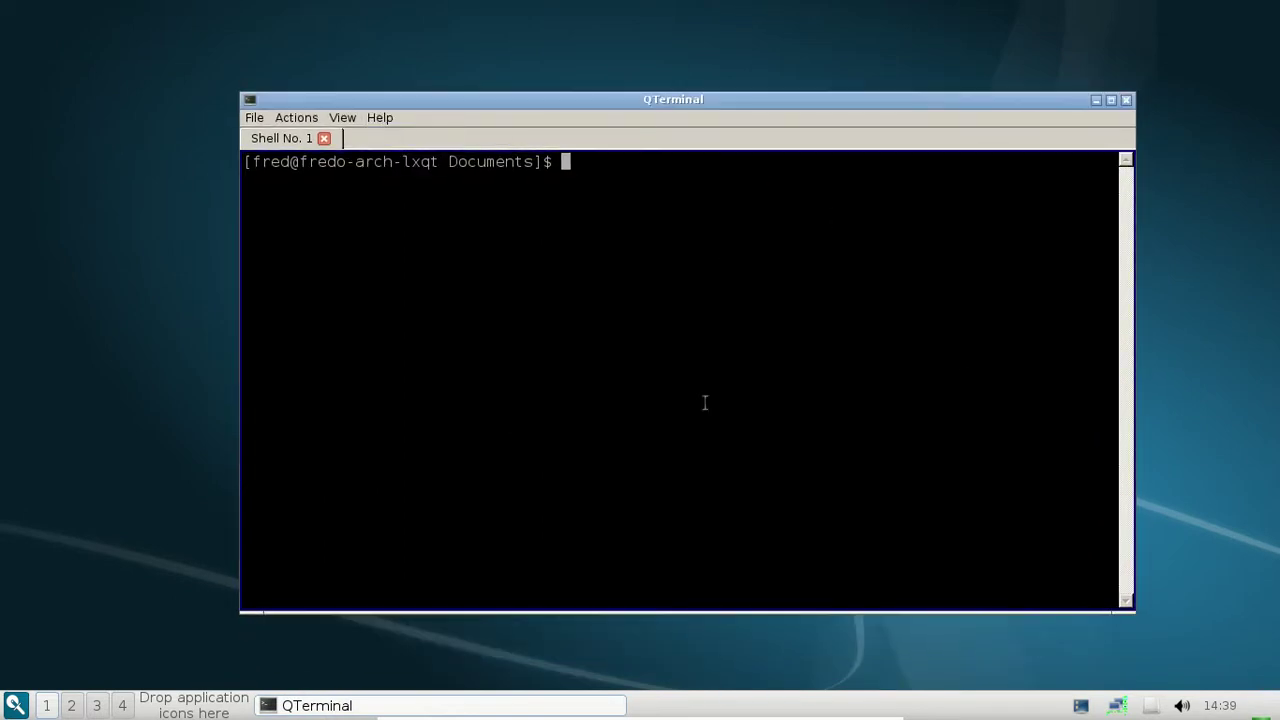
Change to the home directory with cd and list the file systems' disk usage with df -h.
text(cd)
key(Return)
text(df -h)
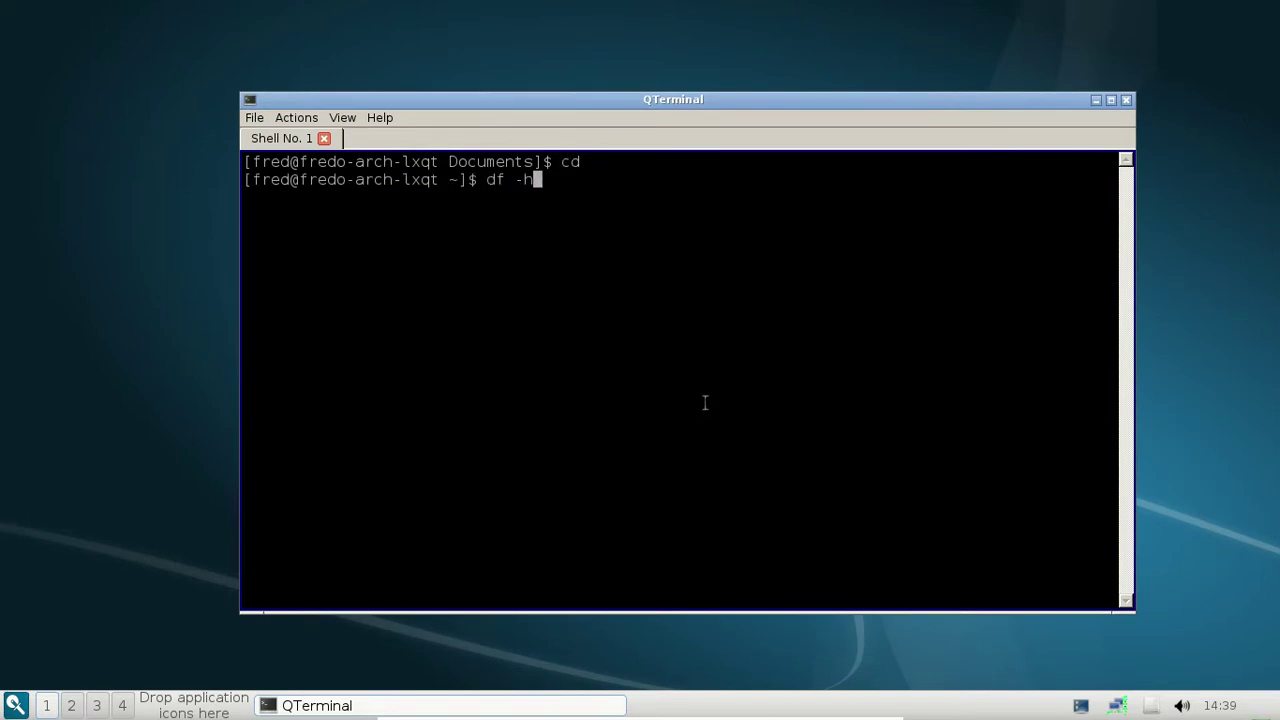
key(Return)
Clear the package cache and unused repositories with yaourt -Scc, entering the sudo password and answering o to both questions.
text(yaourt -Scc)
key(Return)
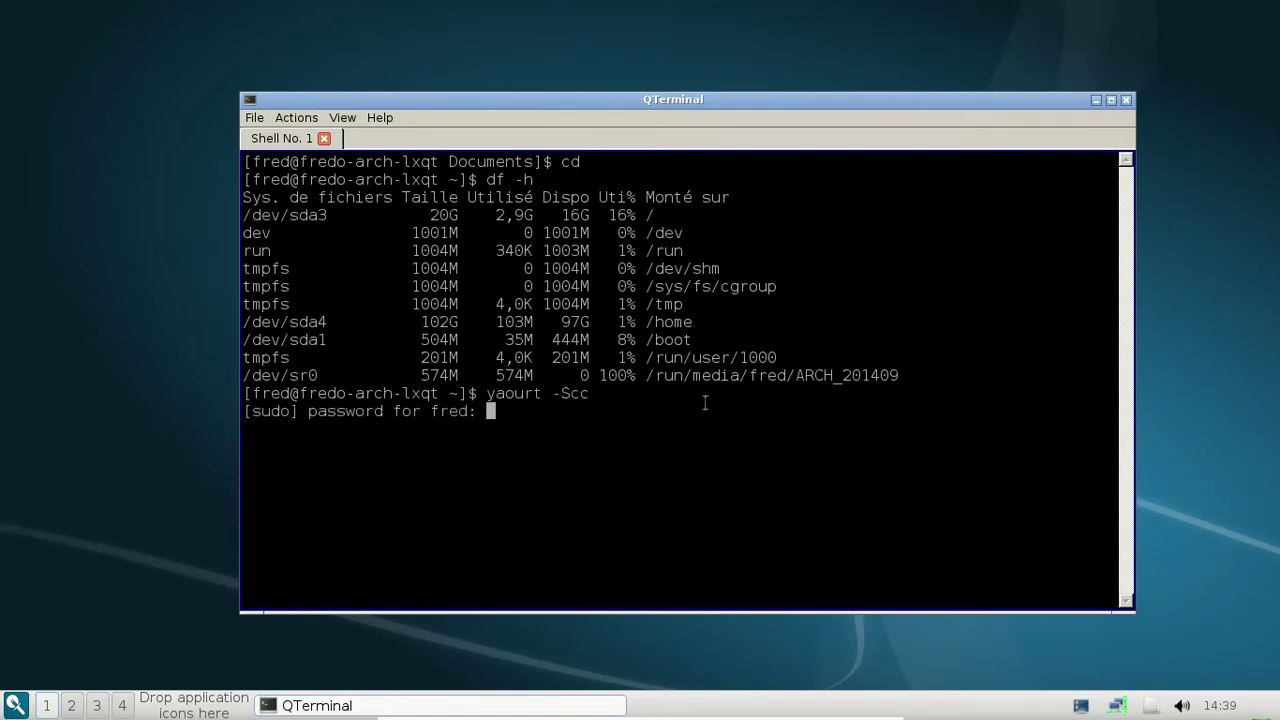
key(Return)
text(o)
key(Return)
text(o)
key(Return)
Check the disk usage again with df -h and close the terminal, confirming the exit.
text(df -hj)
key(BackSpace)
key(Return)
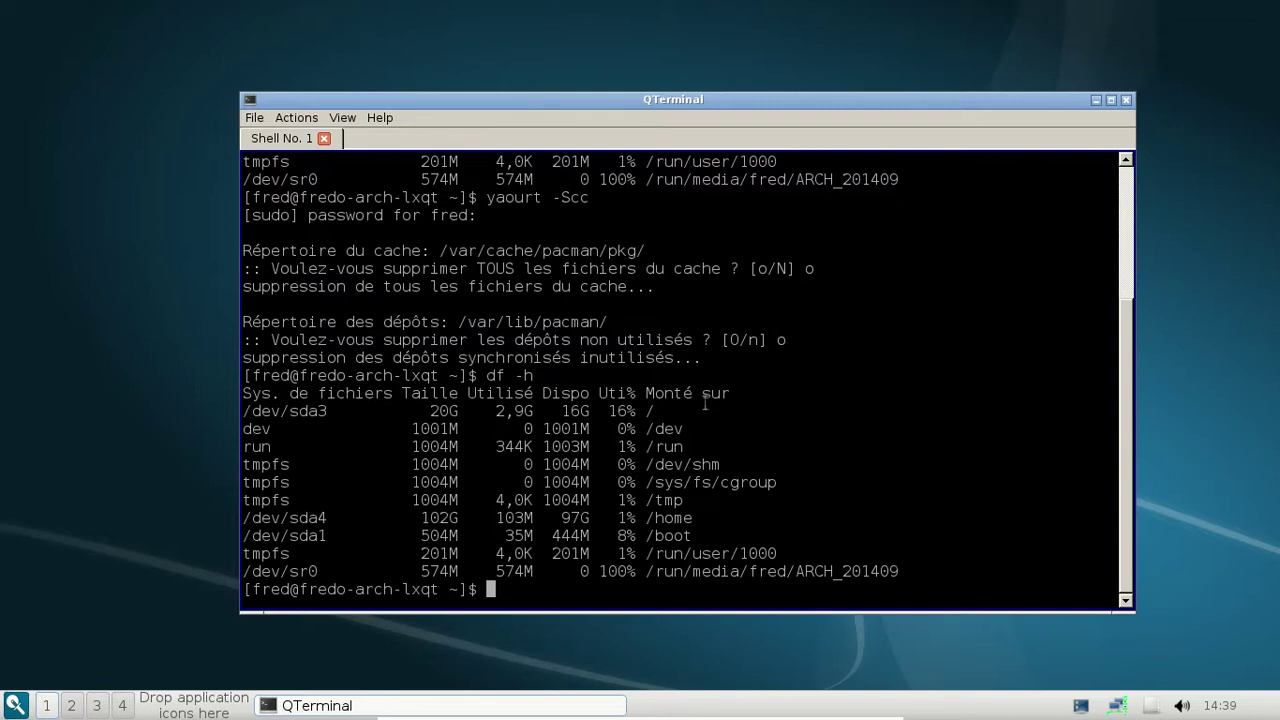
click(1126, 101)
click(673, 384)
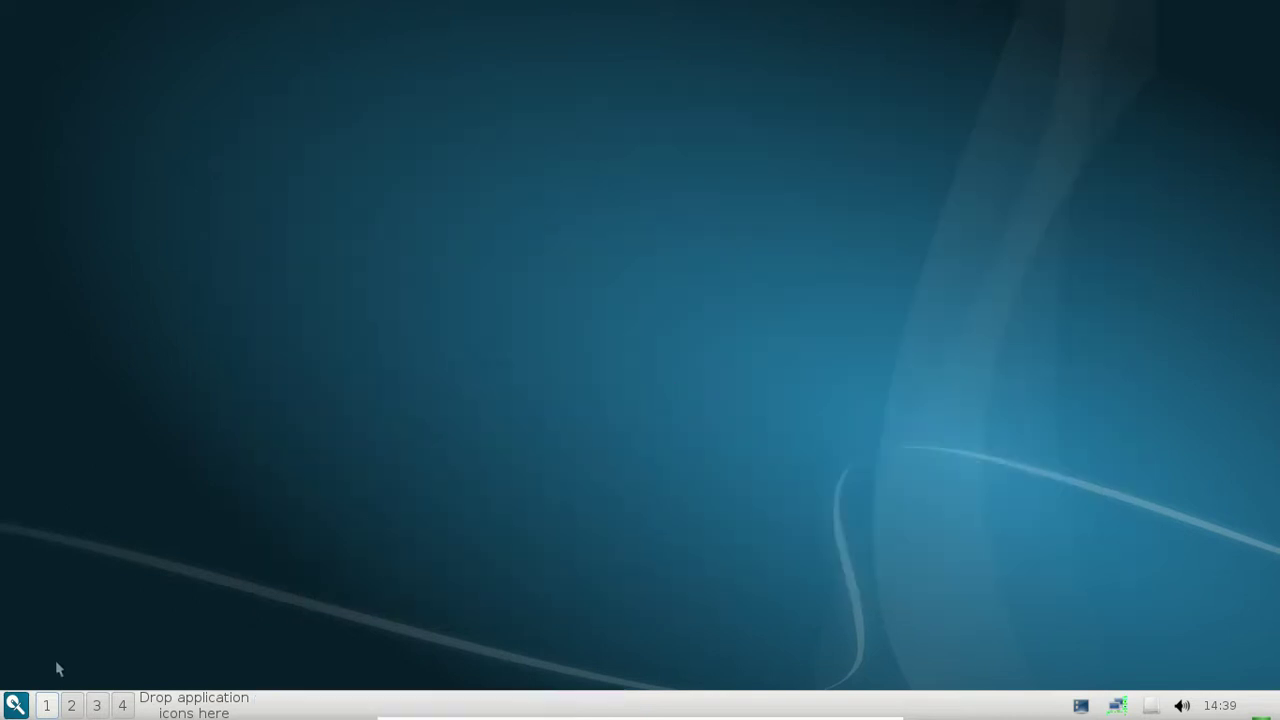
Launch LibreOffice Writer from the Bureautique applications to view its blank document, and close it.
click(15, 705)
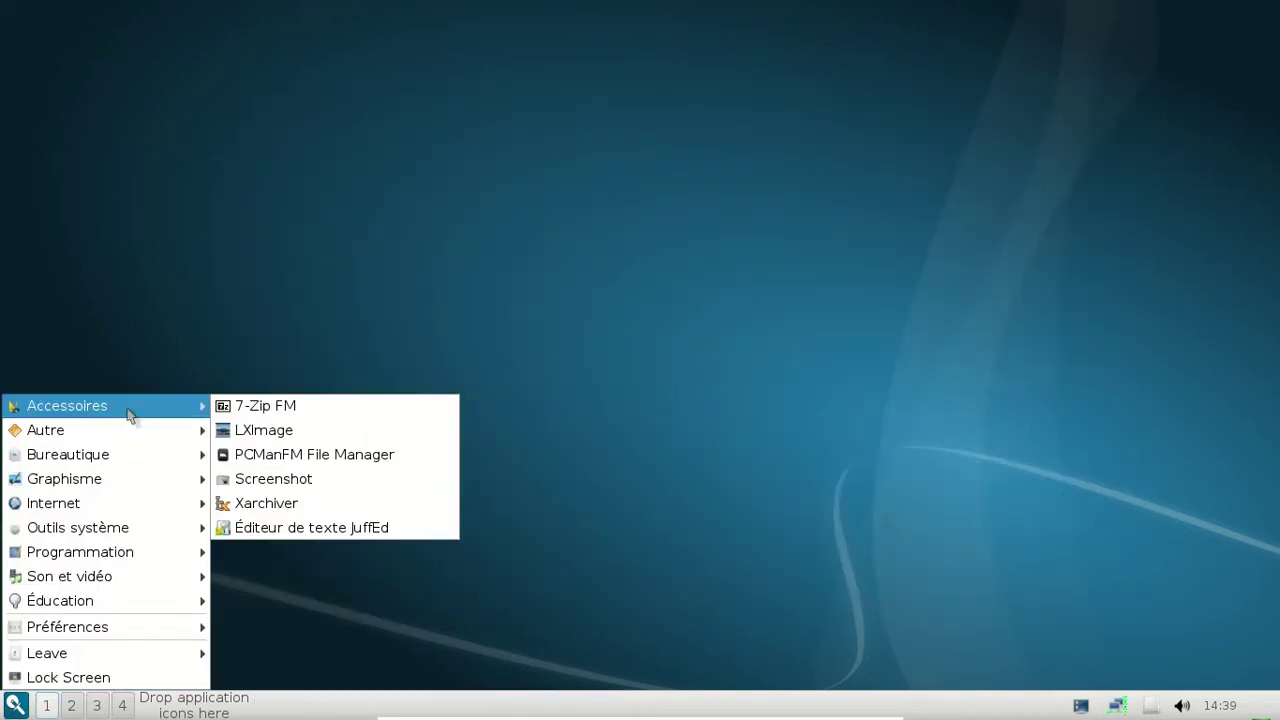
mouse_move(132, 431)
mouse_move(123, 458)
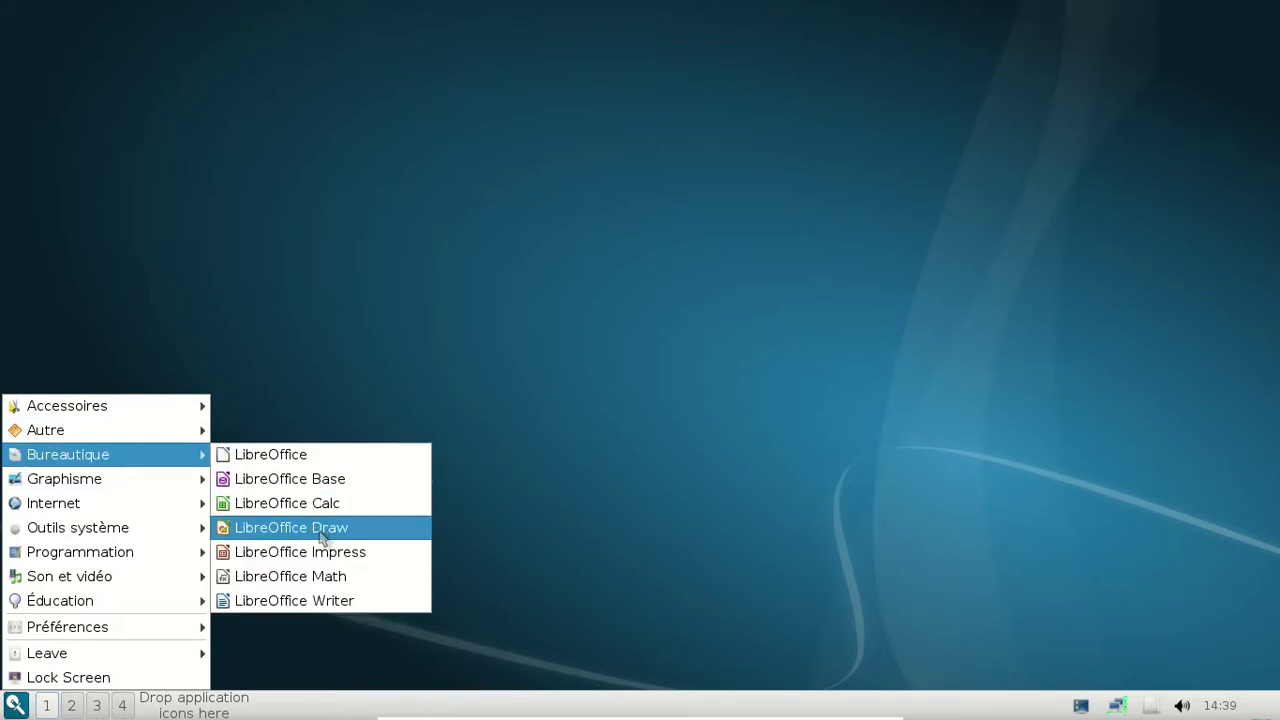
click(318, 602)
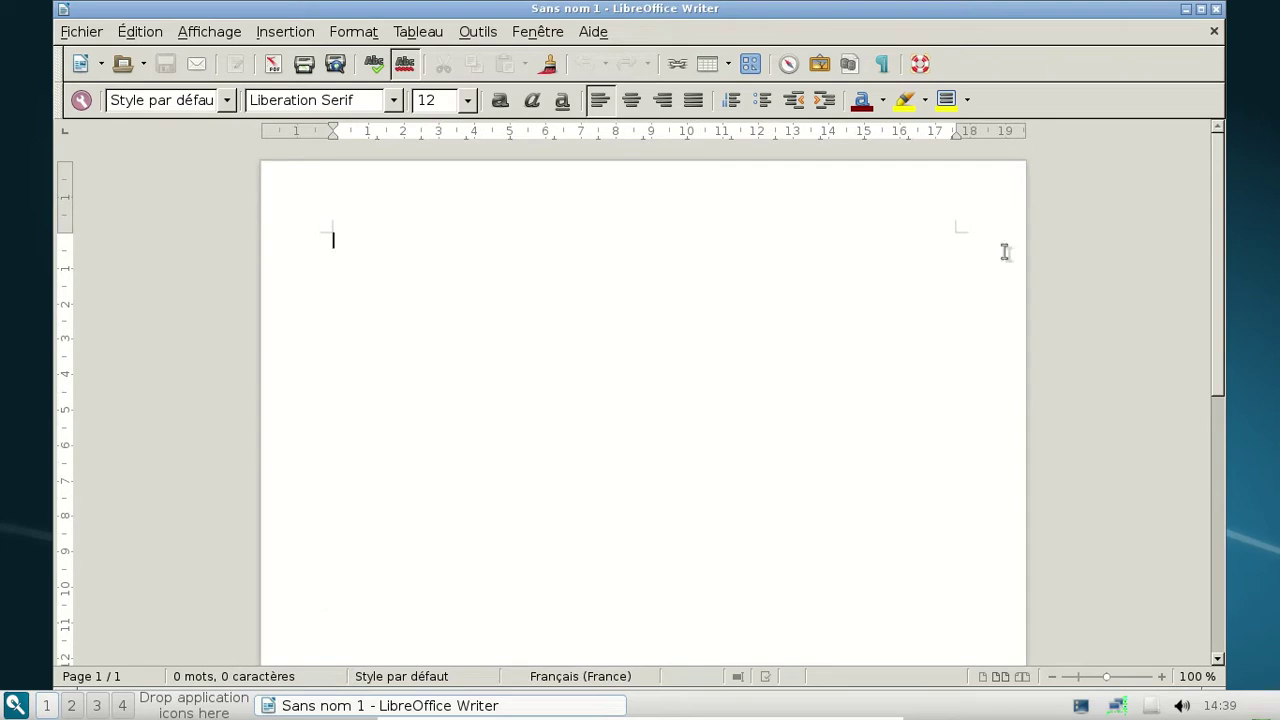
click(1216, 9)
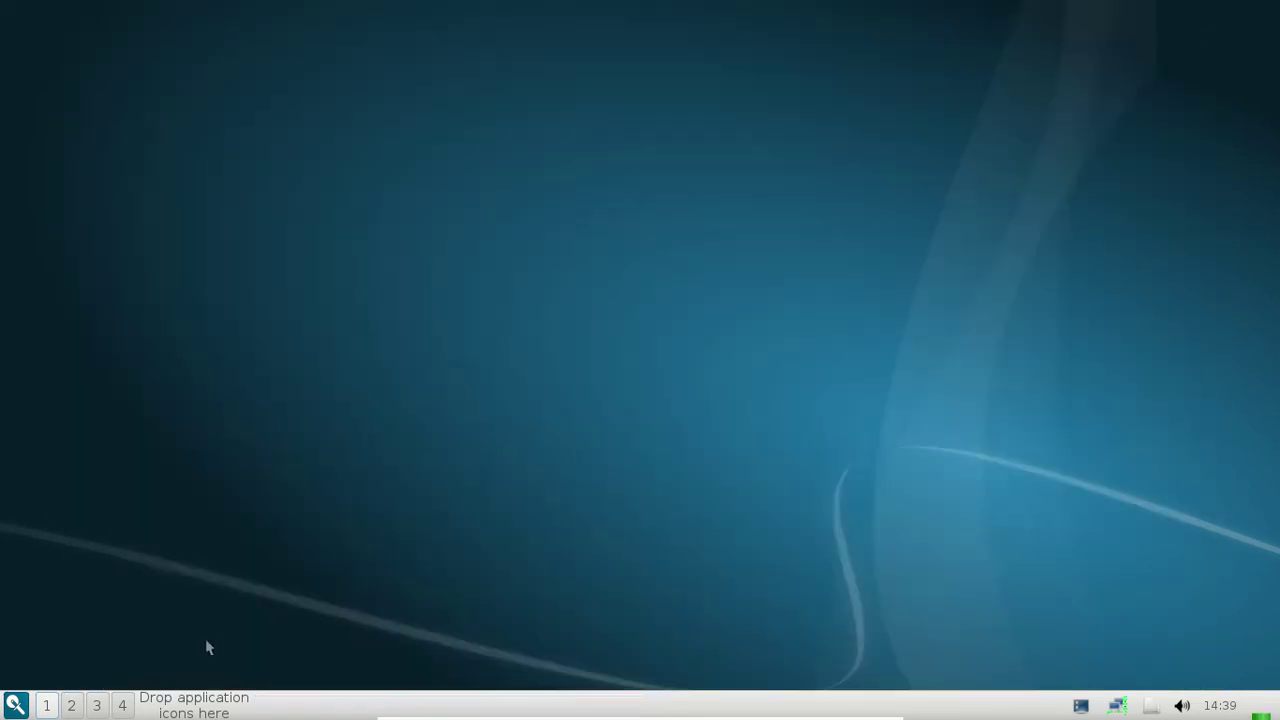
Launch Firefox, enlarge its window, and close the Bienvenue dans Firefox welcome tab.
click(15, 706)
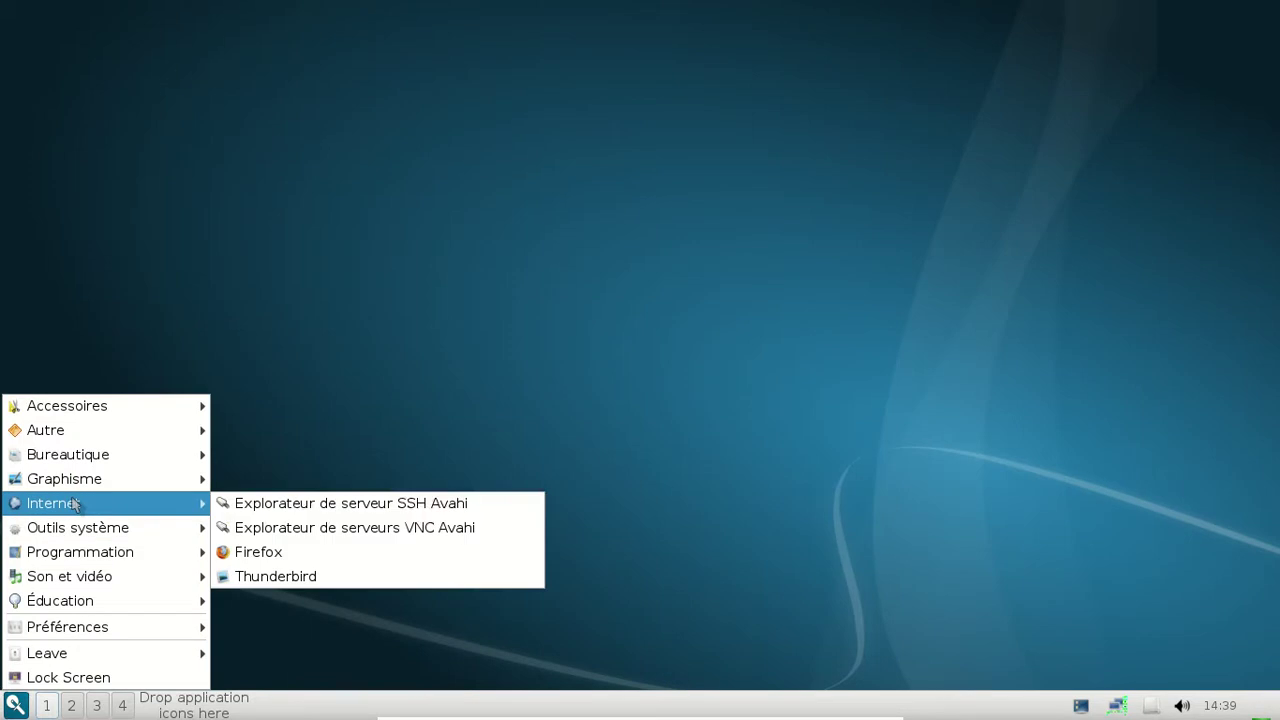
click(306, 554)
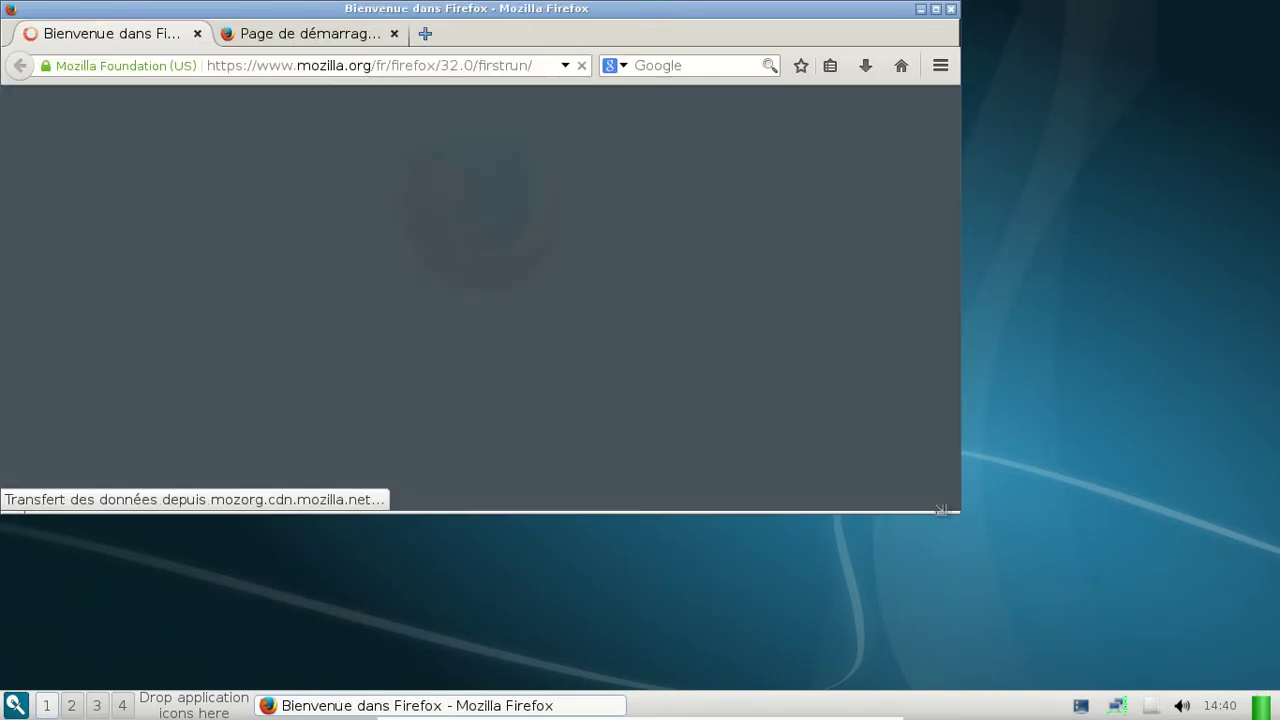
drag(952, 514, 987, 592)
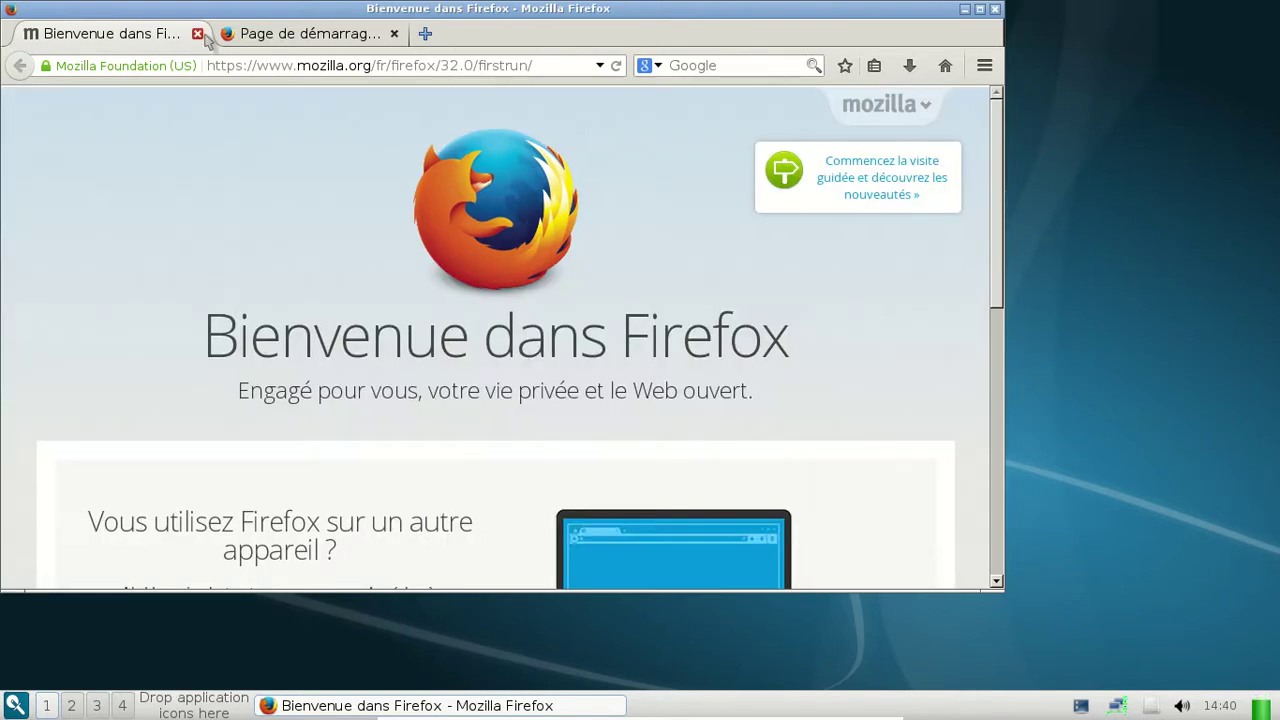
click(197, 33)
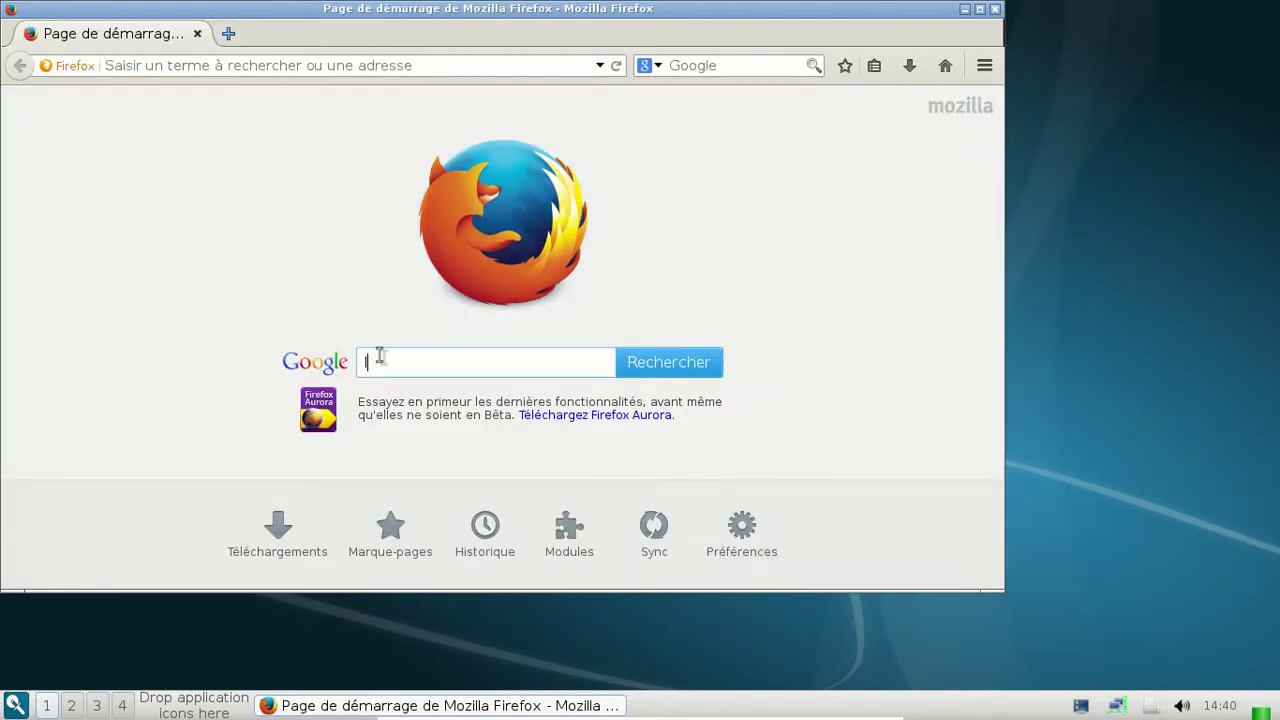
Search Google for lxqt, open the lxqt.org result and enlarge the browser window.
key(Return)
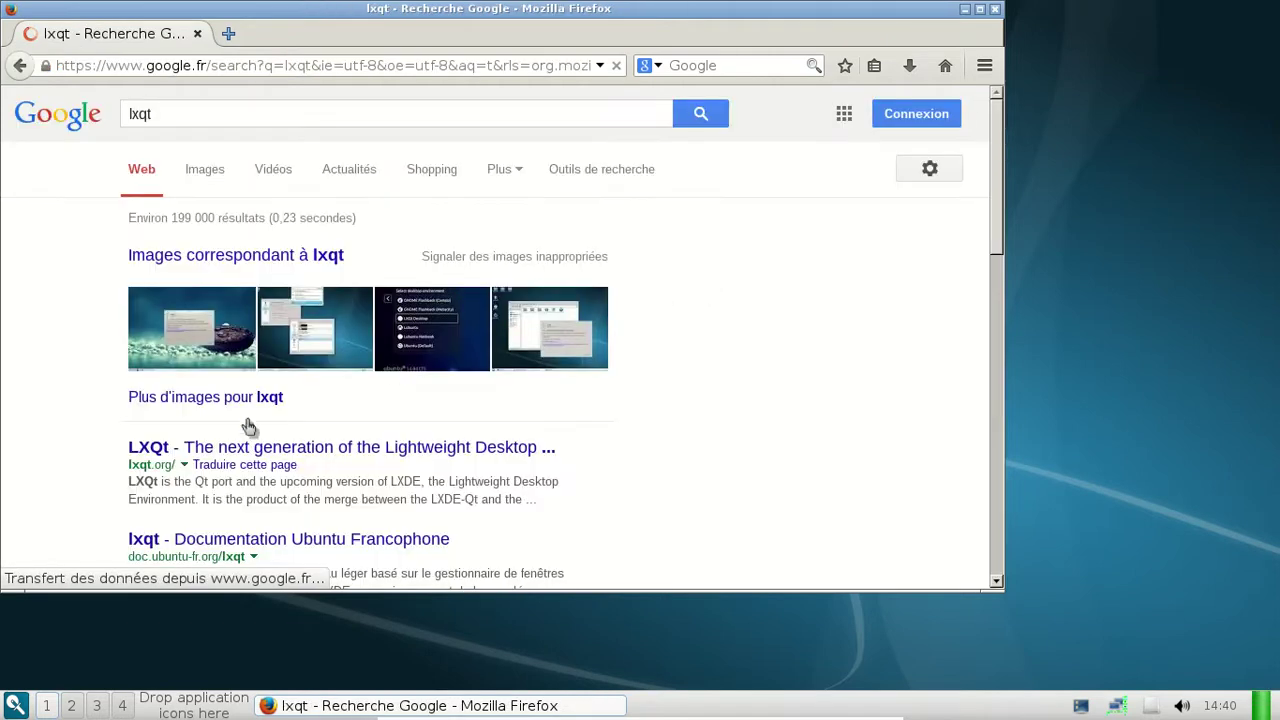
click(217, 452)
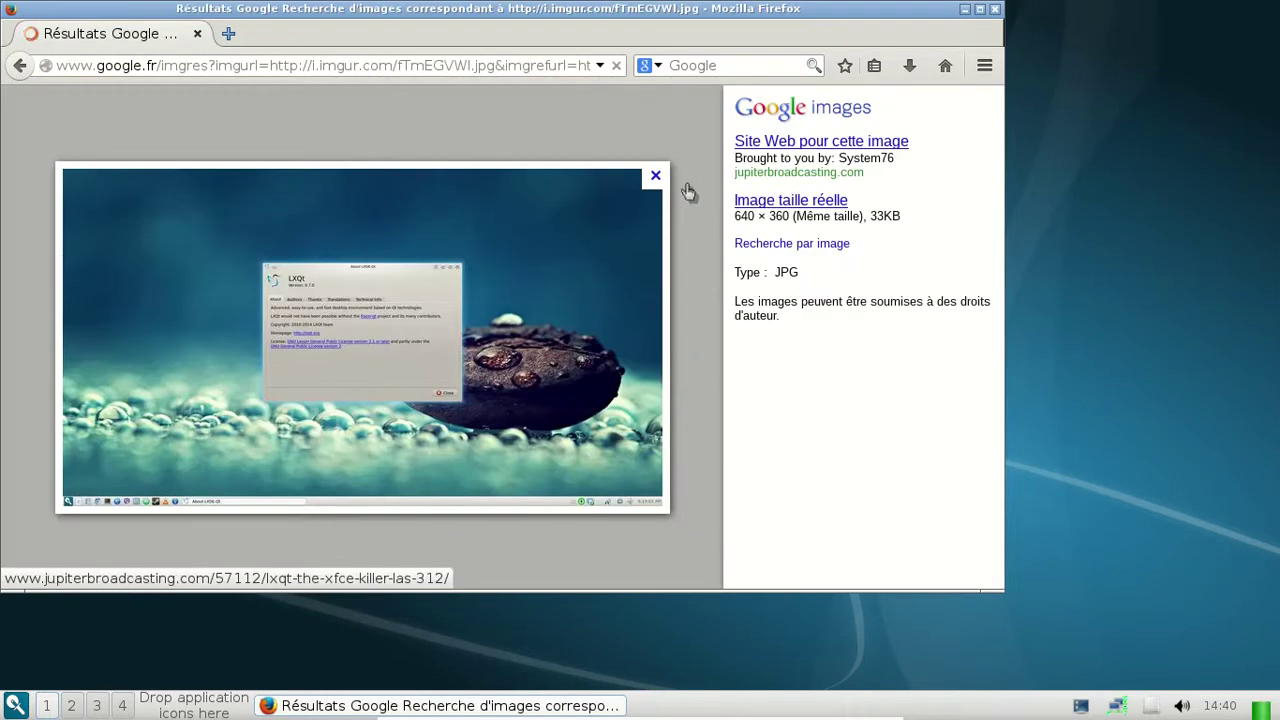
click(17, 66)
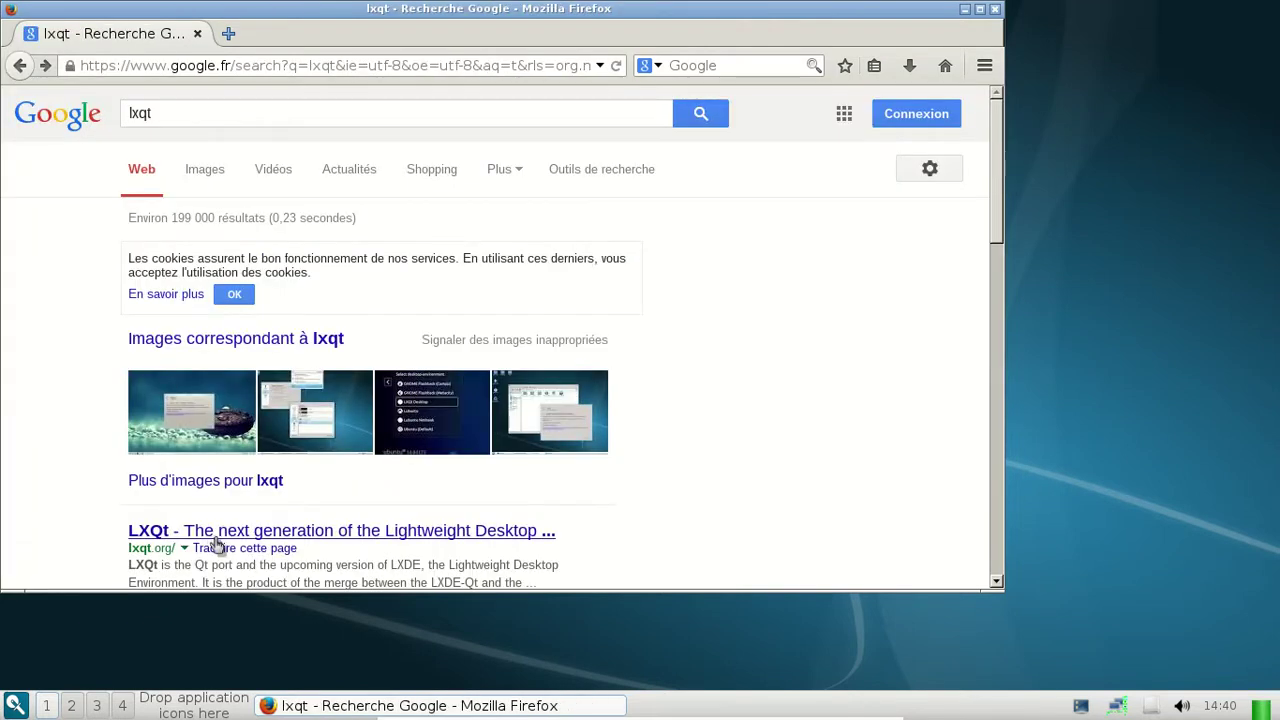
click(213, 543)
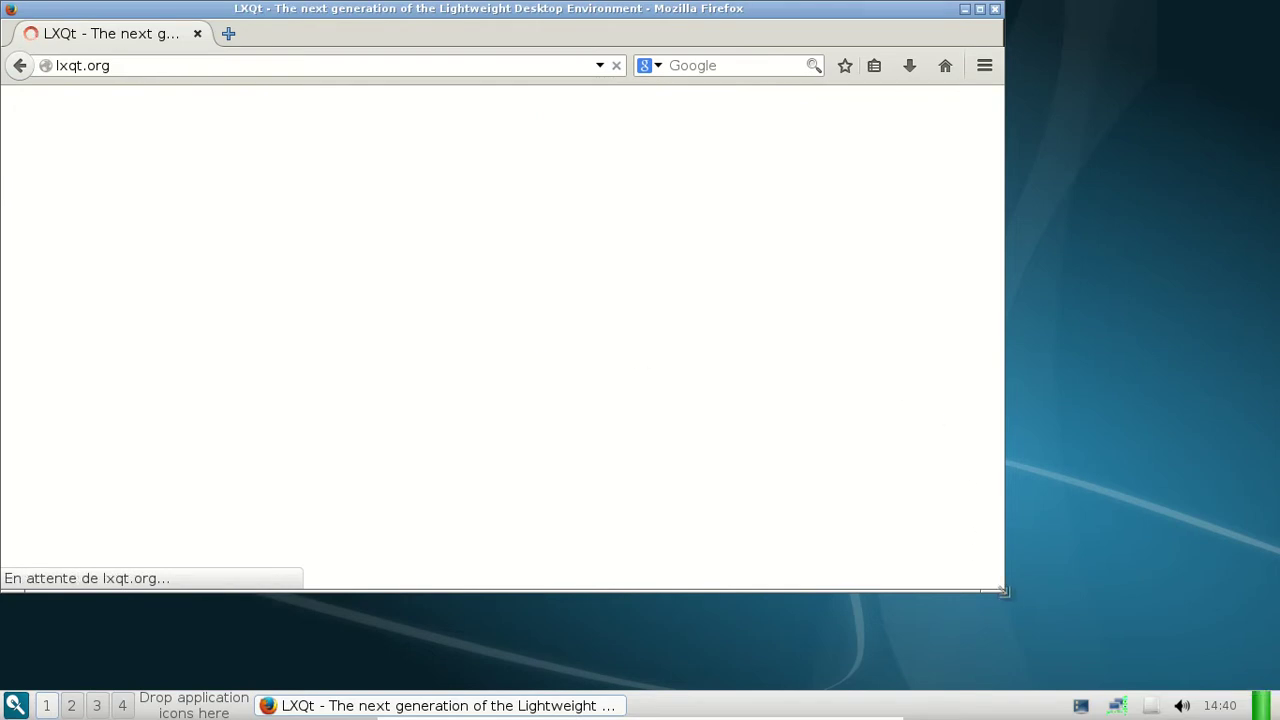
drag(1004, 592, 1053, 636)
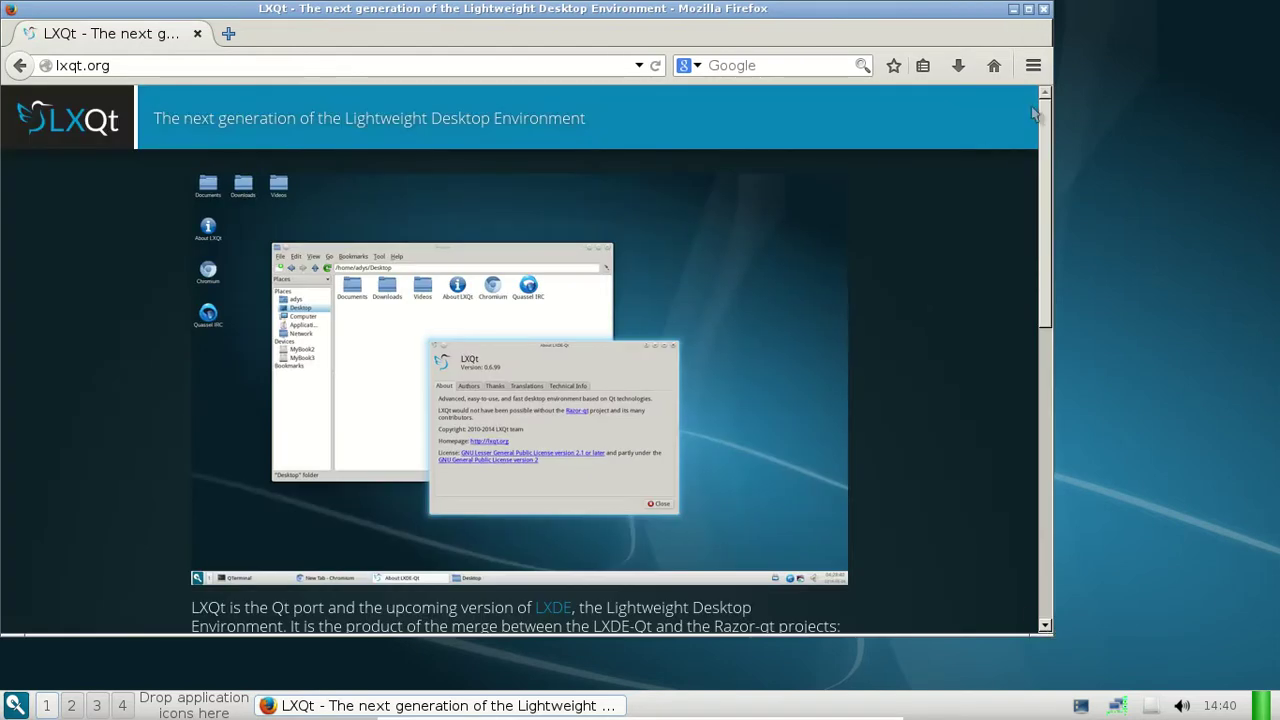
Open the blog.lxde.org and Arch Linux links from the lxqt.org footer in new tabs and view the AUR package page.
drag(1045, 120, 1008, 400)
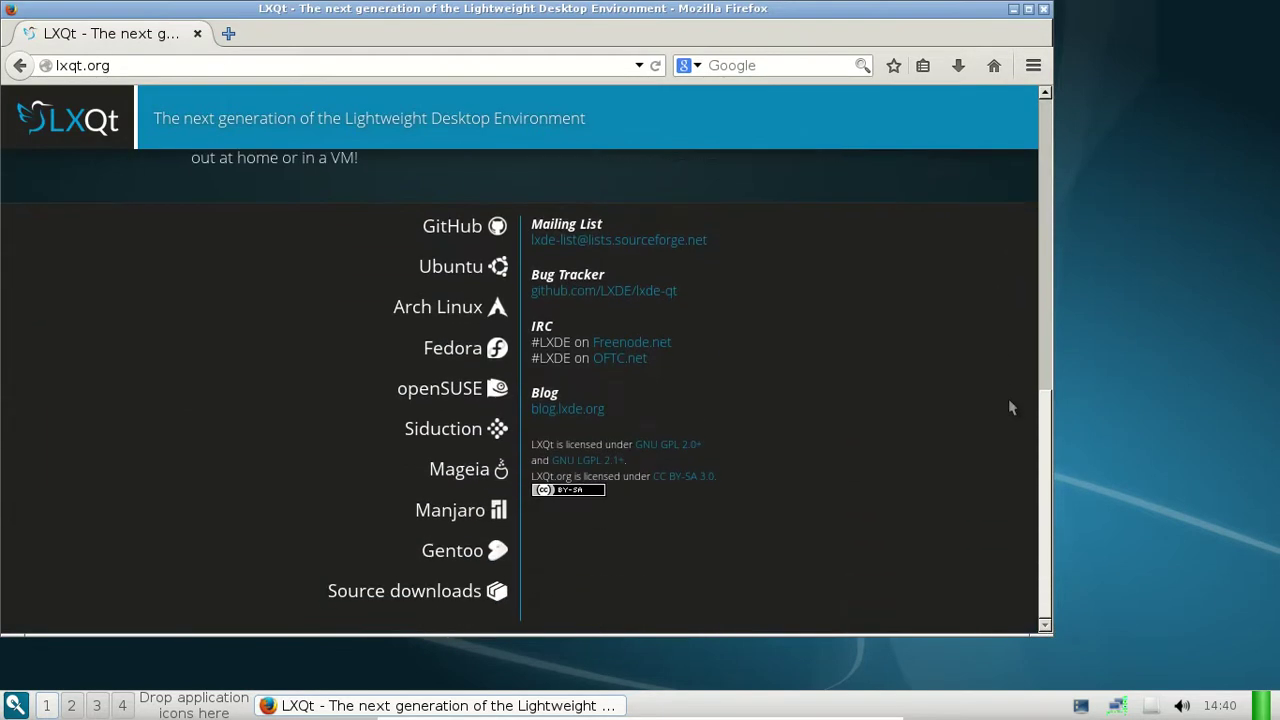
middle_click(577, 412)
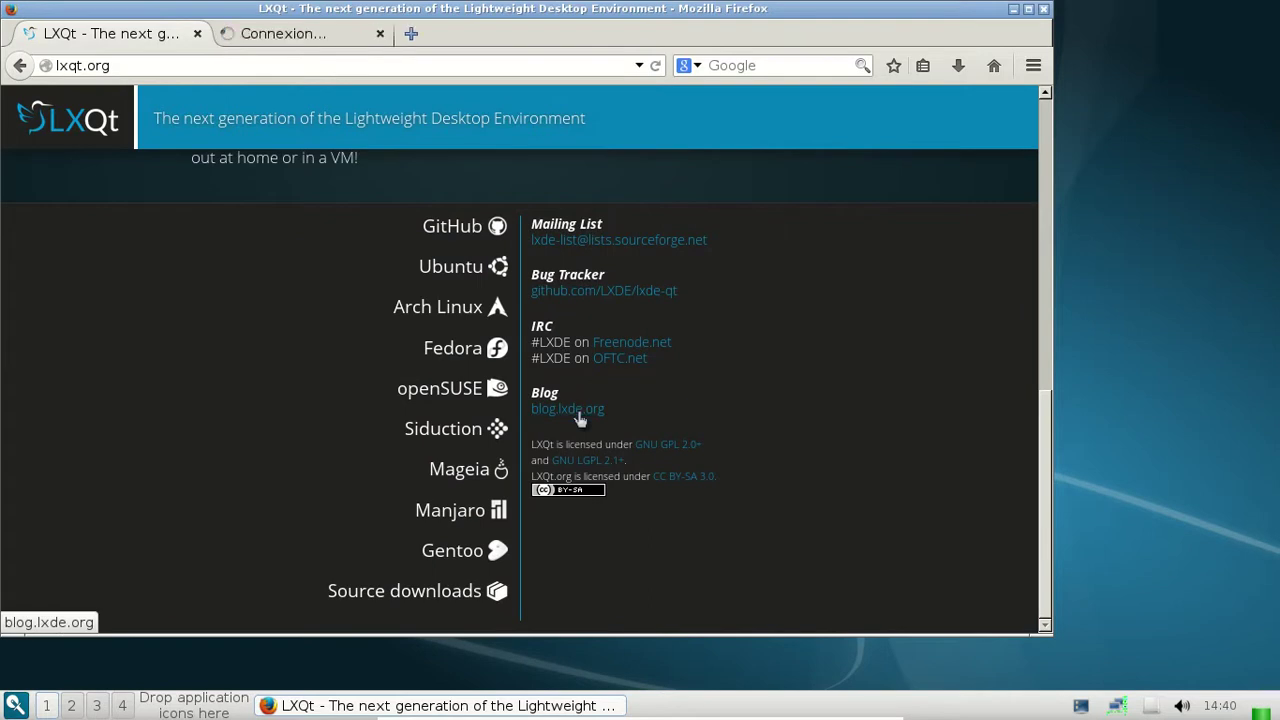
middle_click(464, 316)
click(471, 38)
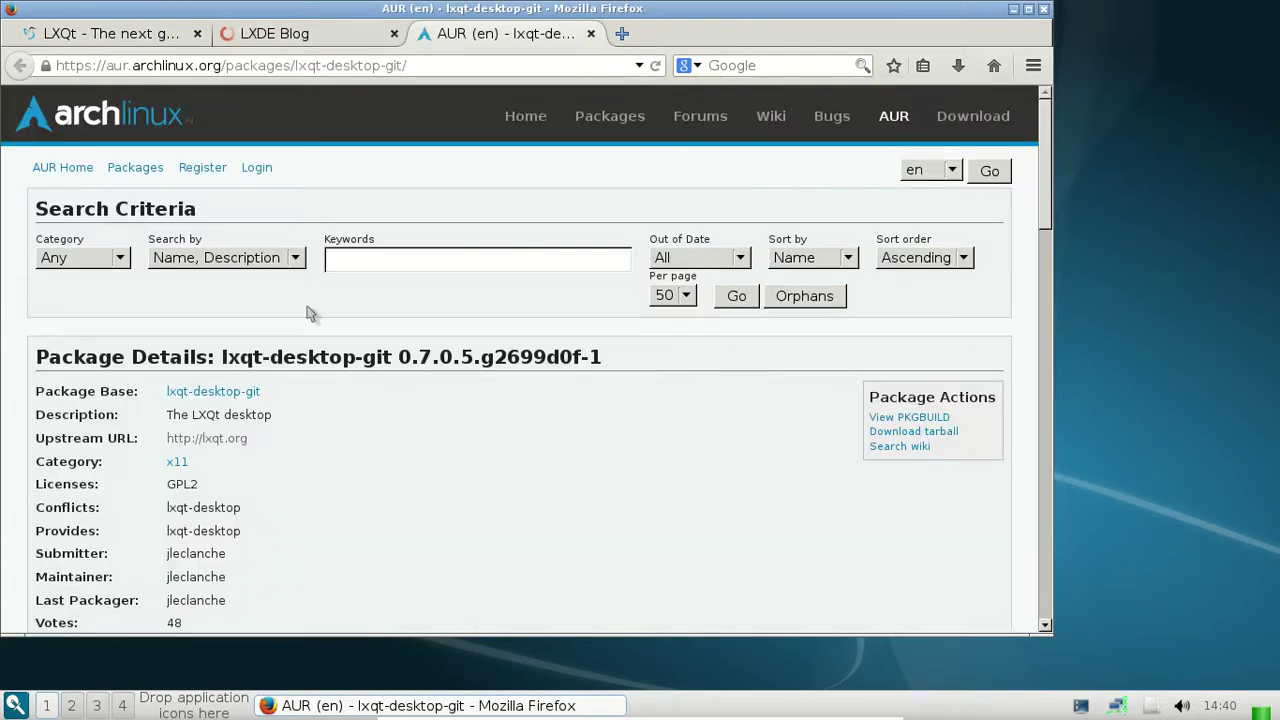
Read through the LXPanel 0.7.0 release post on the LXDE Blog, close that tab and return to the lxqt.org page.
click(328, 37)
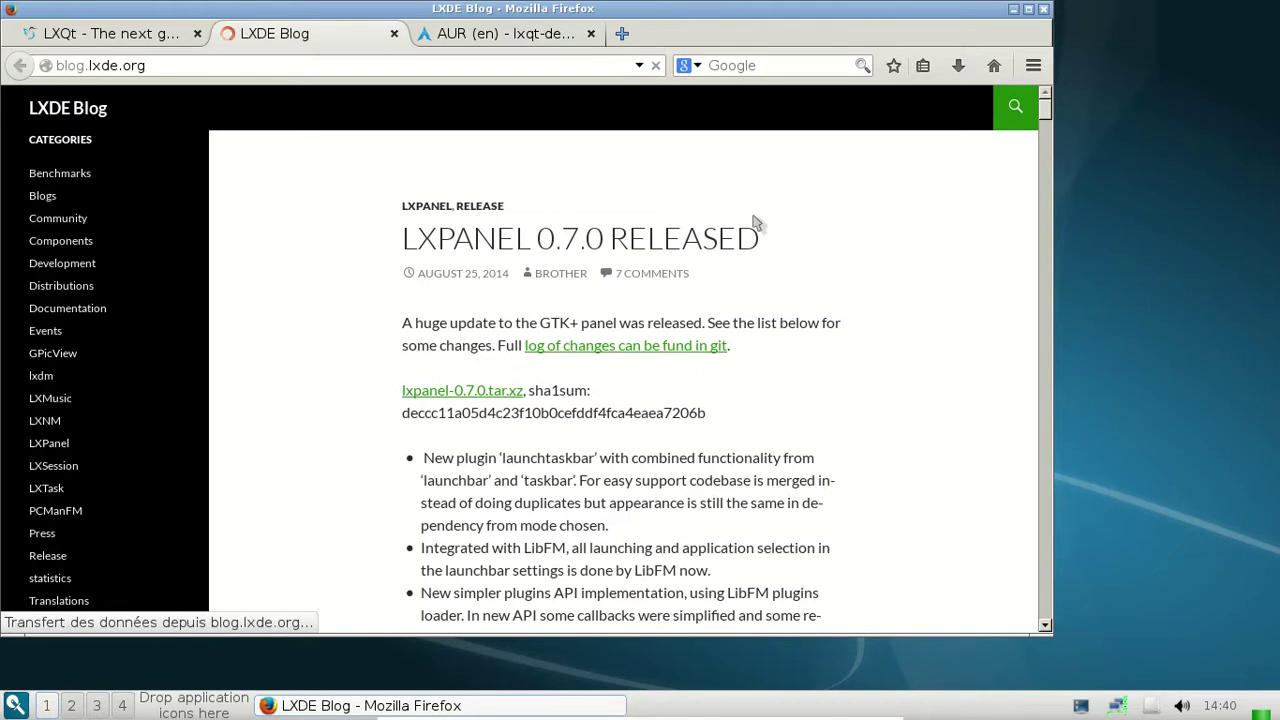
scroll(868, 243, down, 4)
scroll(852, 247, down, 4)
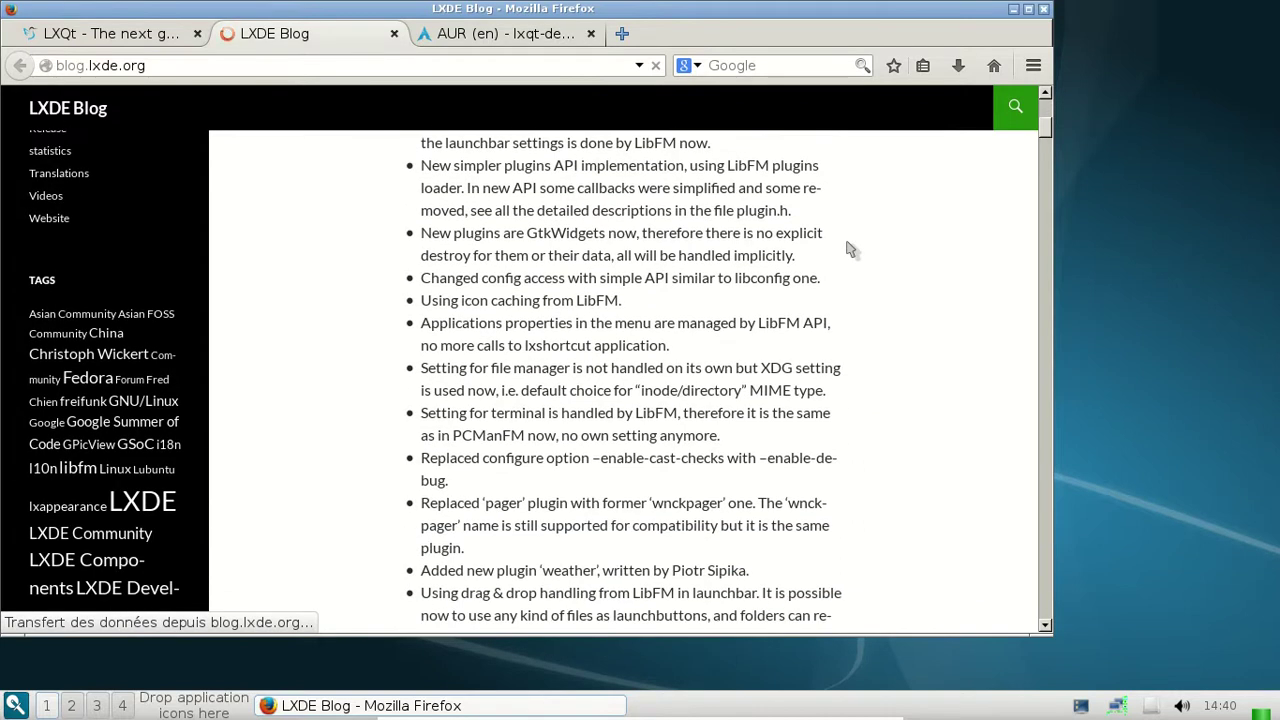
click(394, 35)
click(142, 36)
View the About LXQt information from the Autre applications, close it, and close Firefox with all its tabs.
click(15, 705)
mouse_move(129, 434)
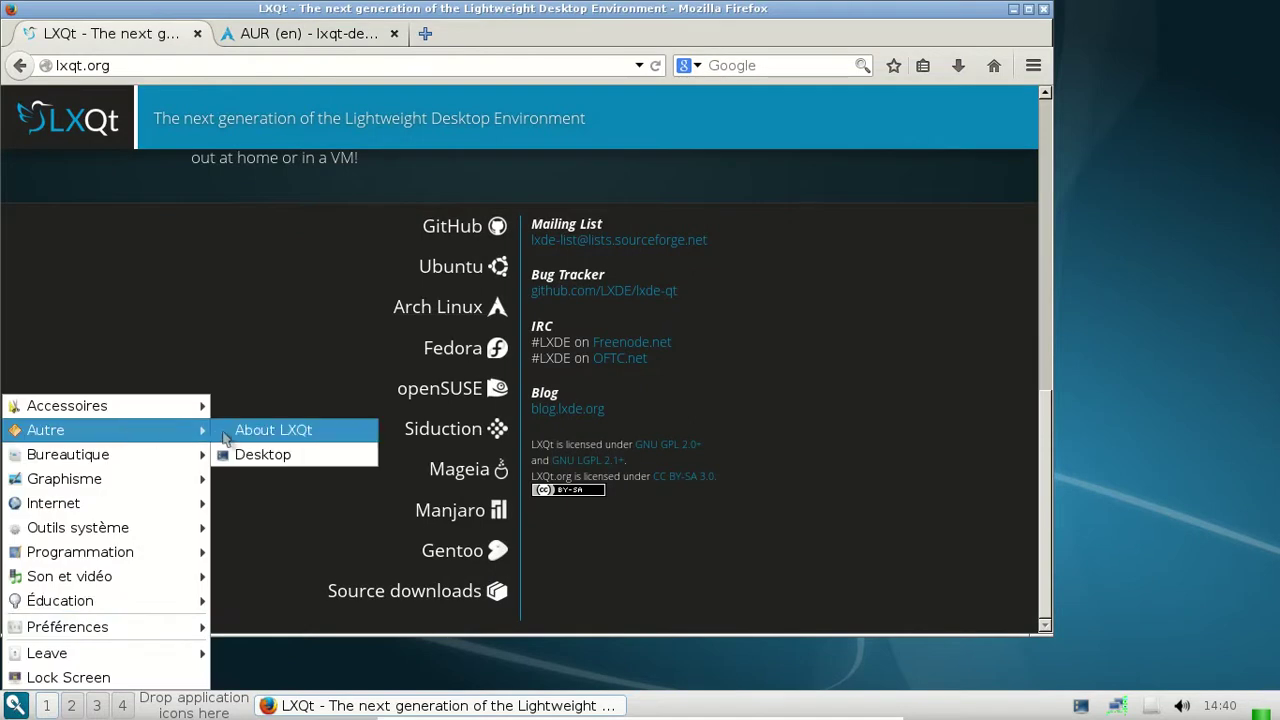
click(260, 430)
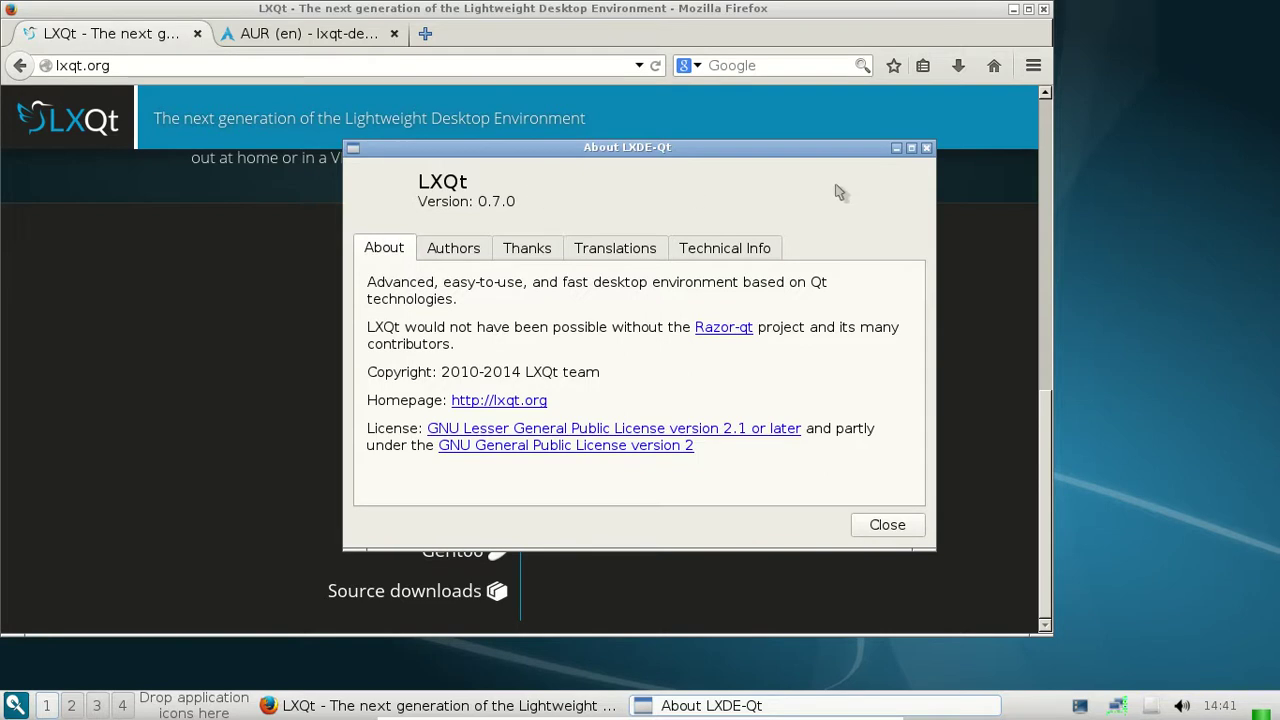
click(926, 149)
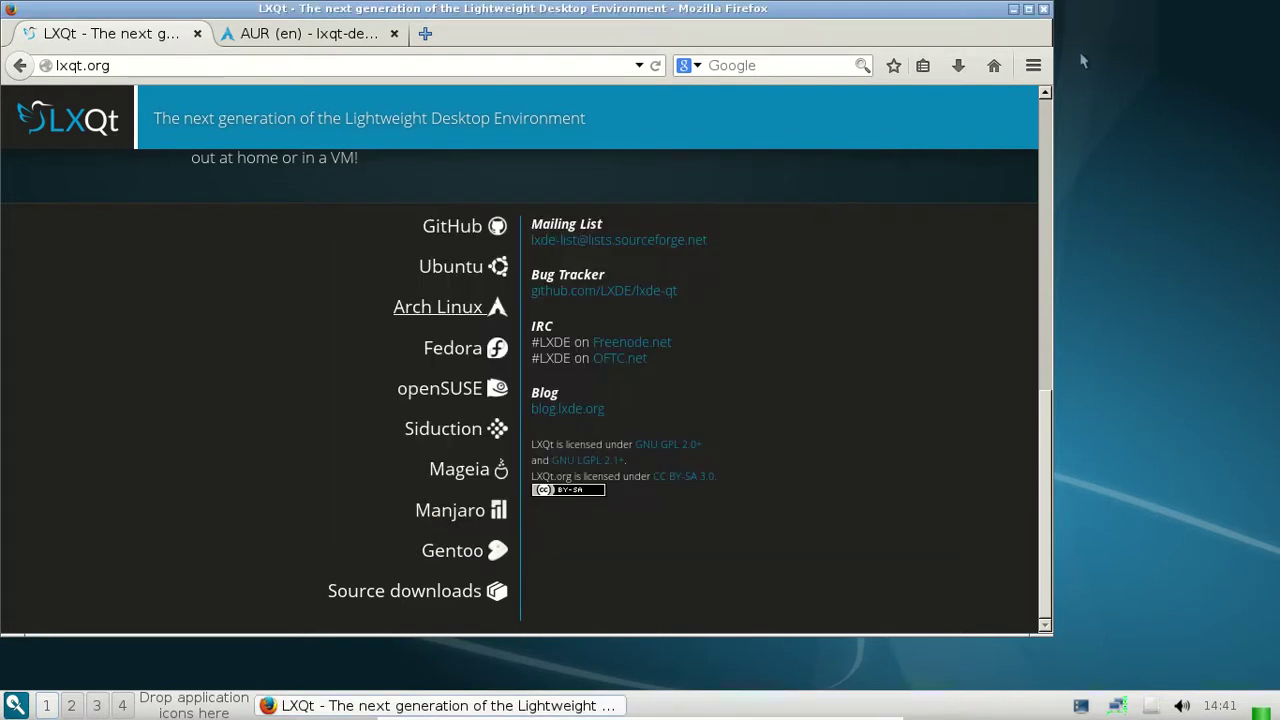
click(1043, 10)
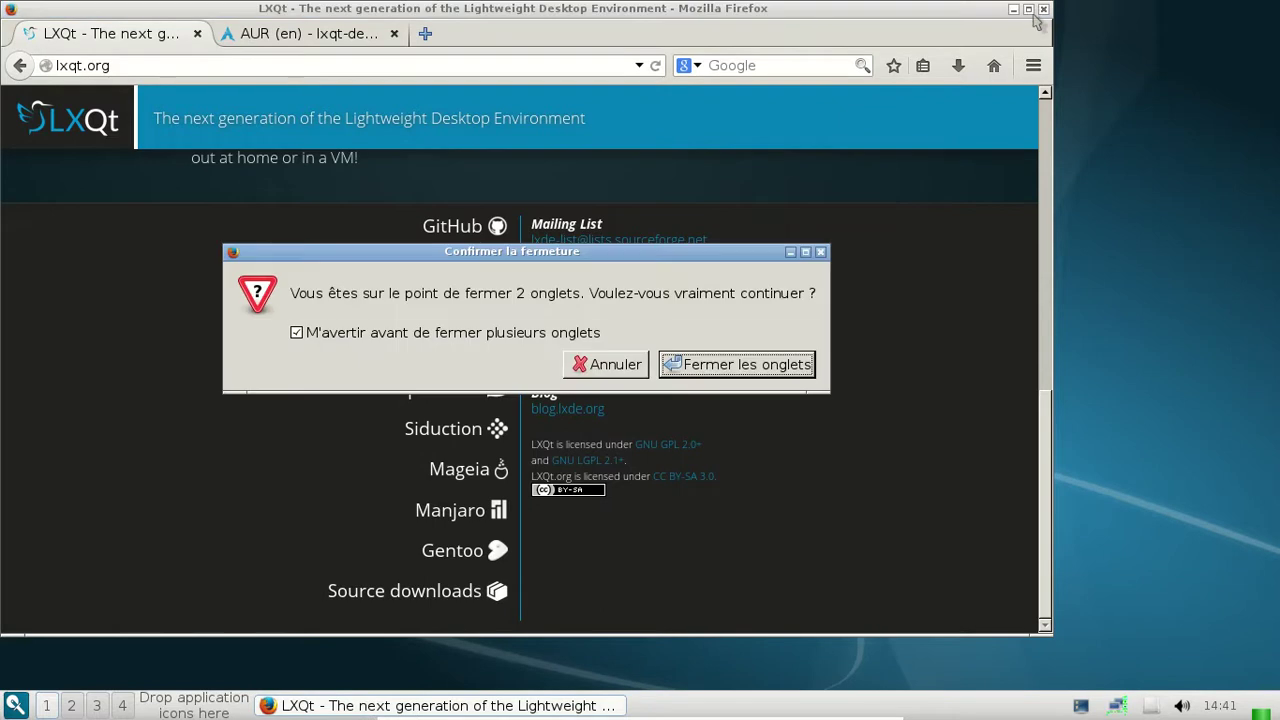
click(750, 364)
Launch Clementine from the Son et vidéo applications, bring up its window from the tray, and close the window.
click(24, 708)
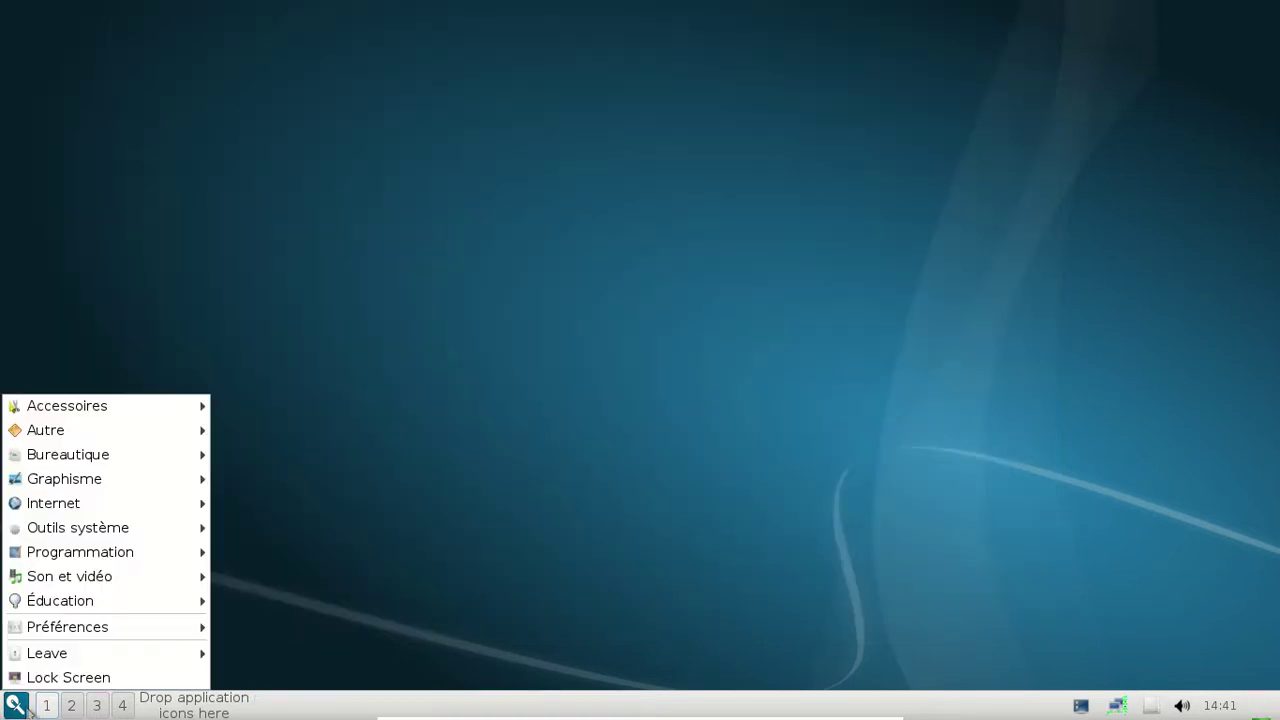
mouse_move(112, 530)
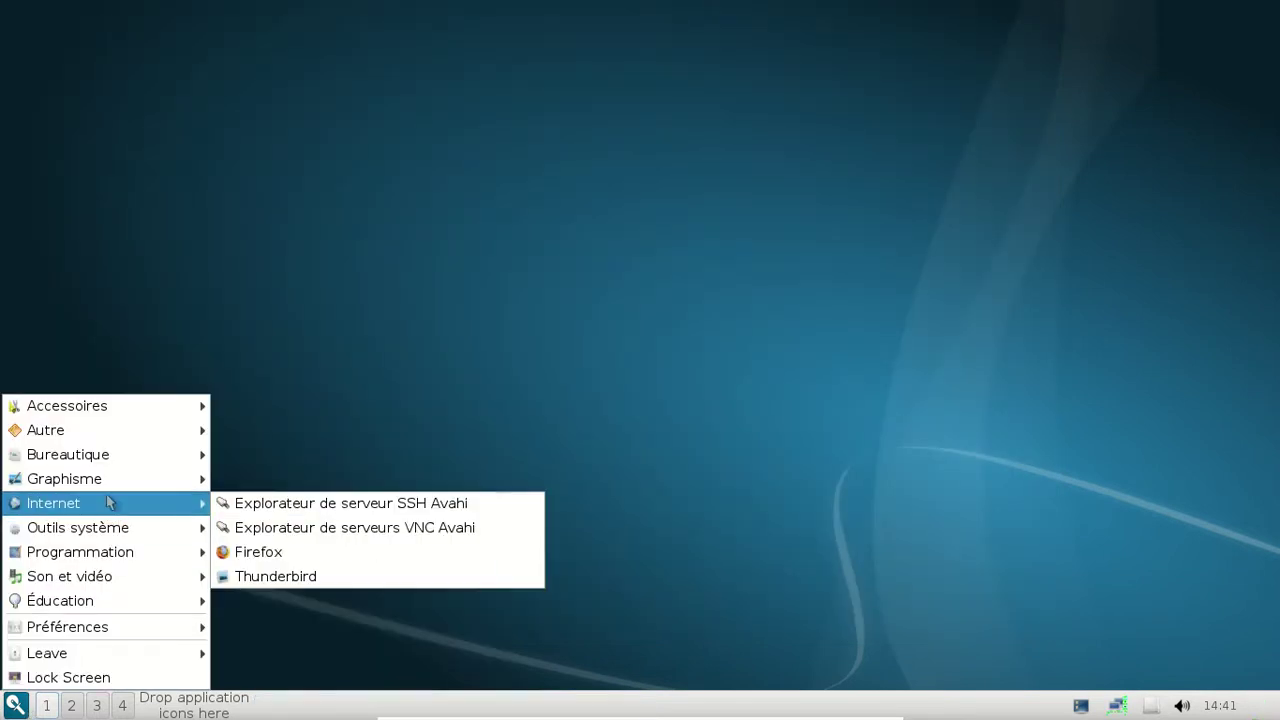
mouse_move(104, 578)
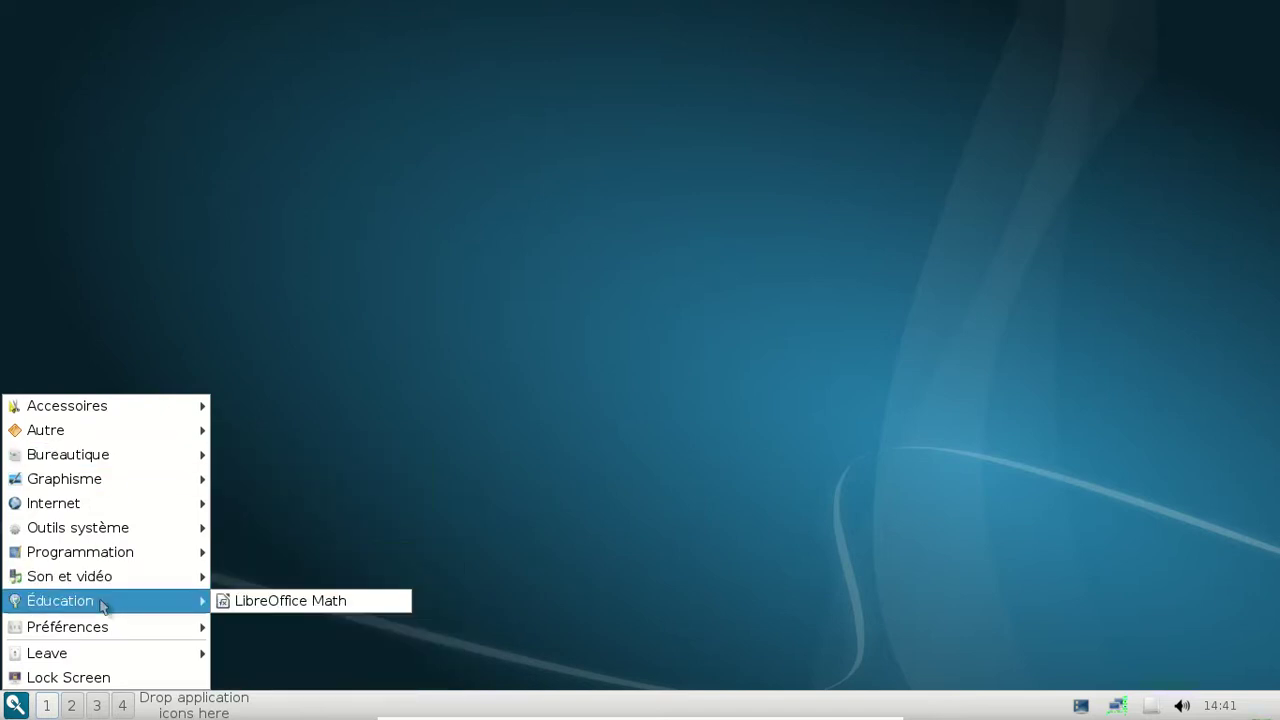
click(230, 572)
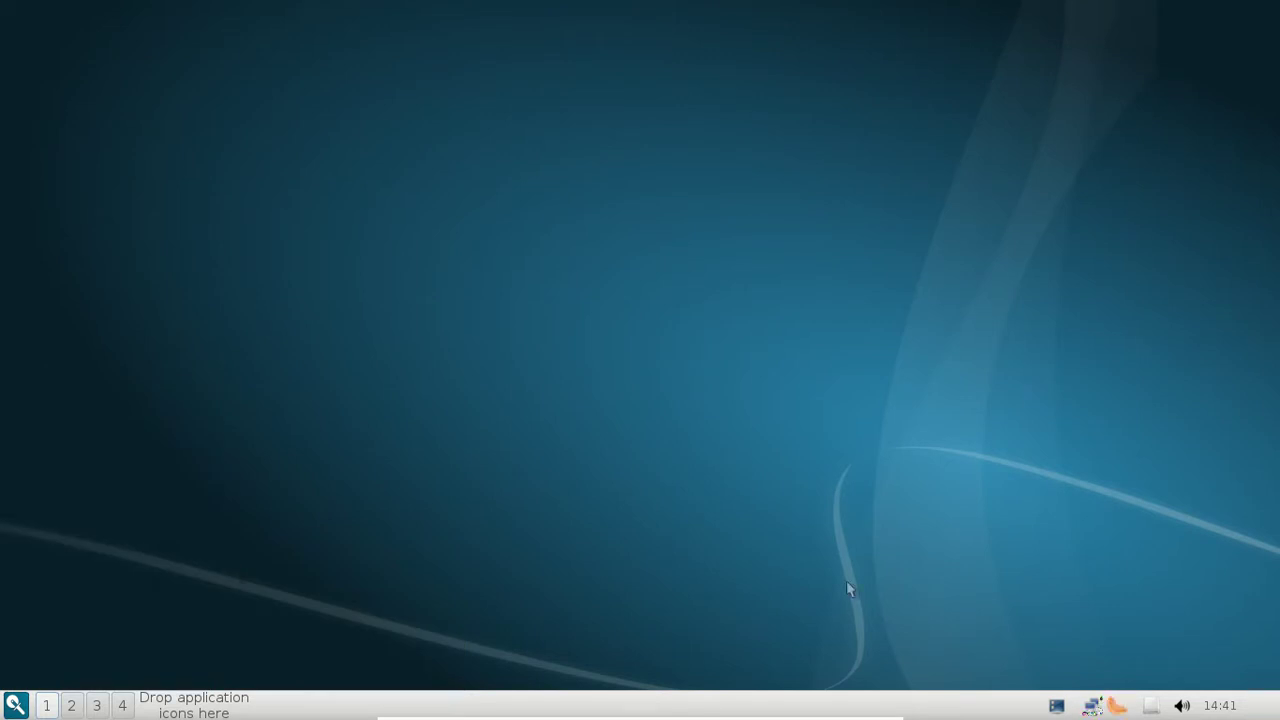
click(1116, 706)
click(1116, 706)
click(1116, 706)
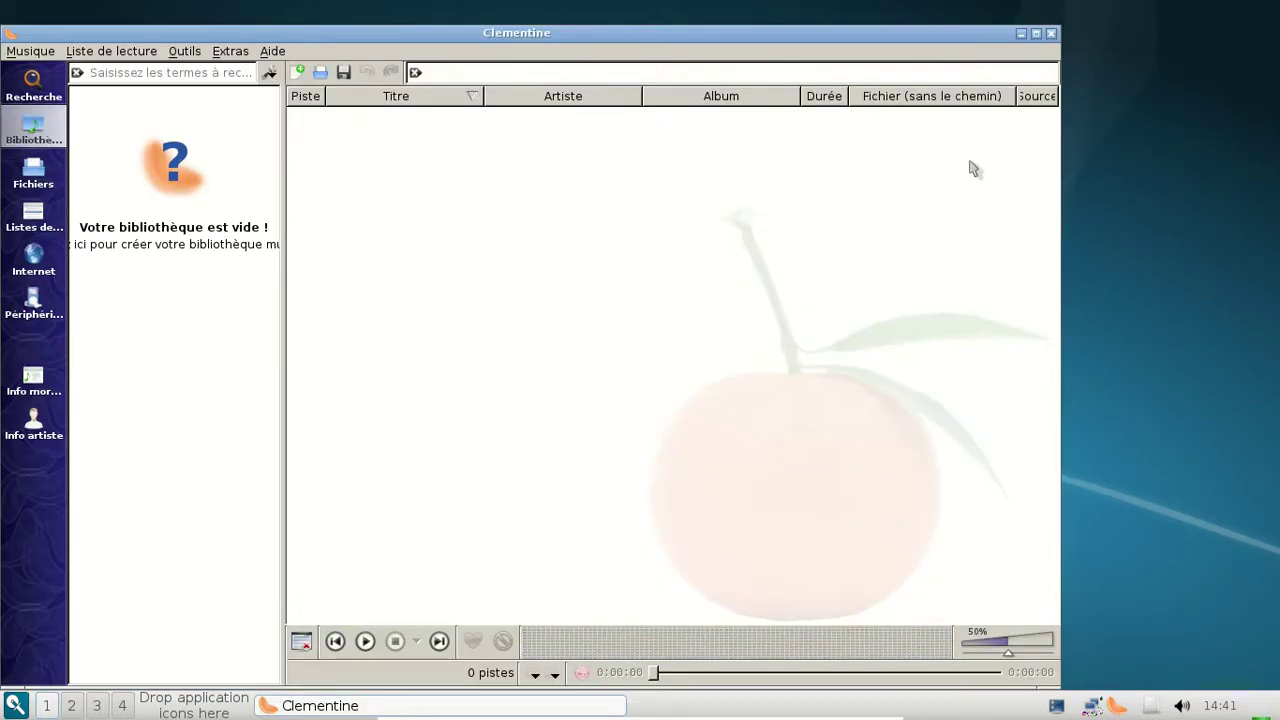
click(1050, 34)
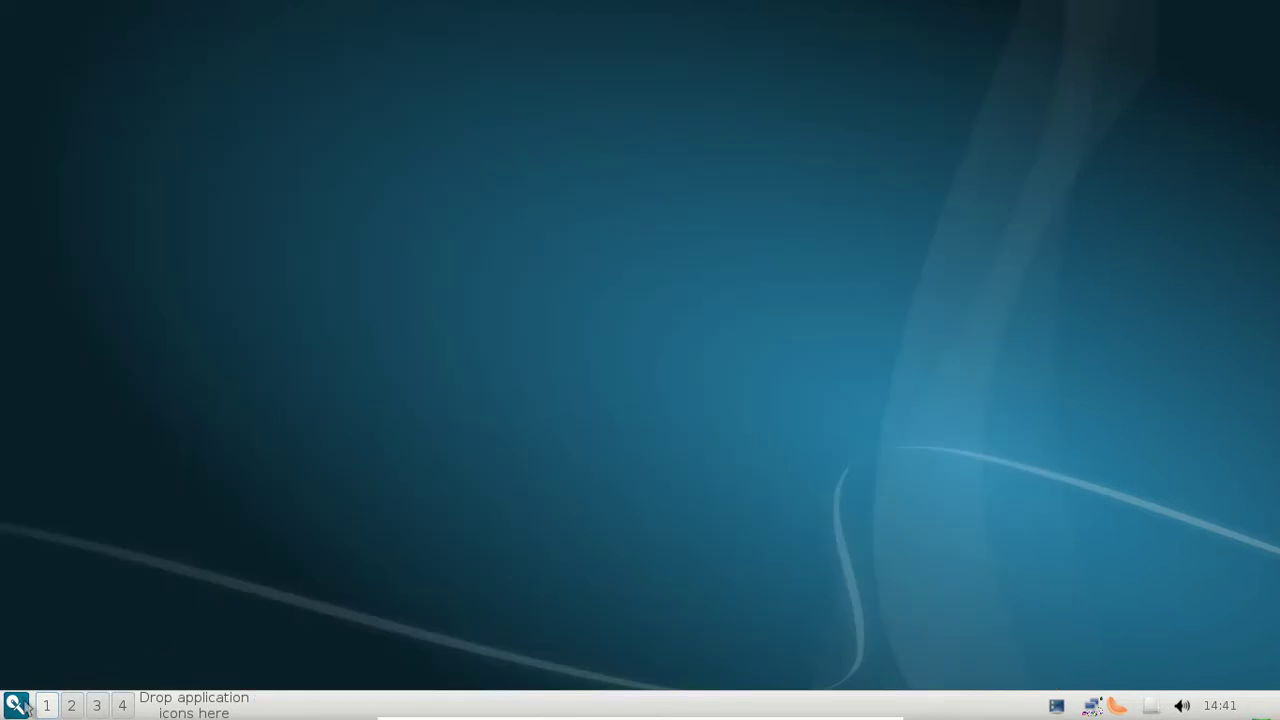
Launch Lecteur multimédia VLC, view its À propos information, and close both windows.
click(22, 704)
mouse_move(122, 572)
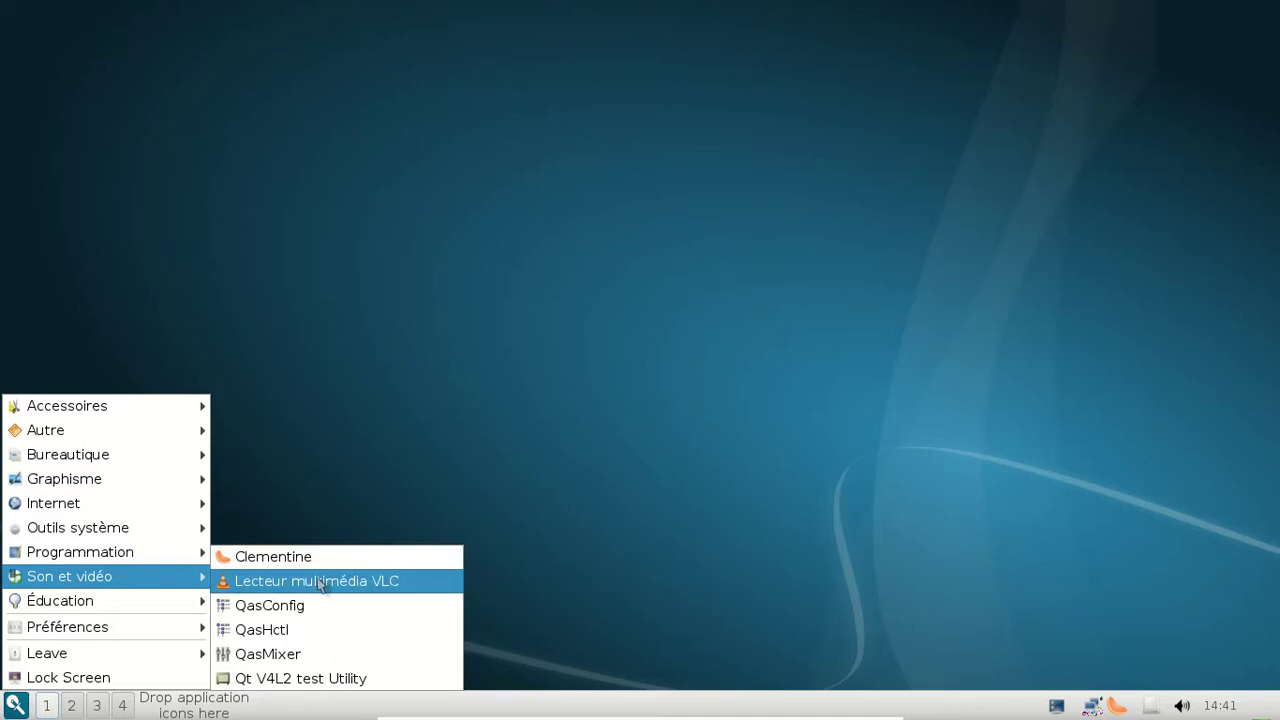
click(320, 582)
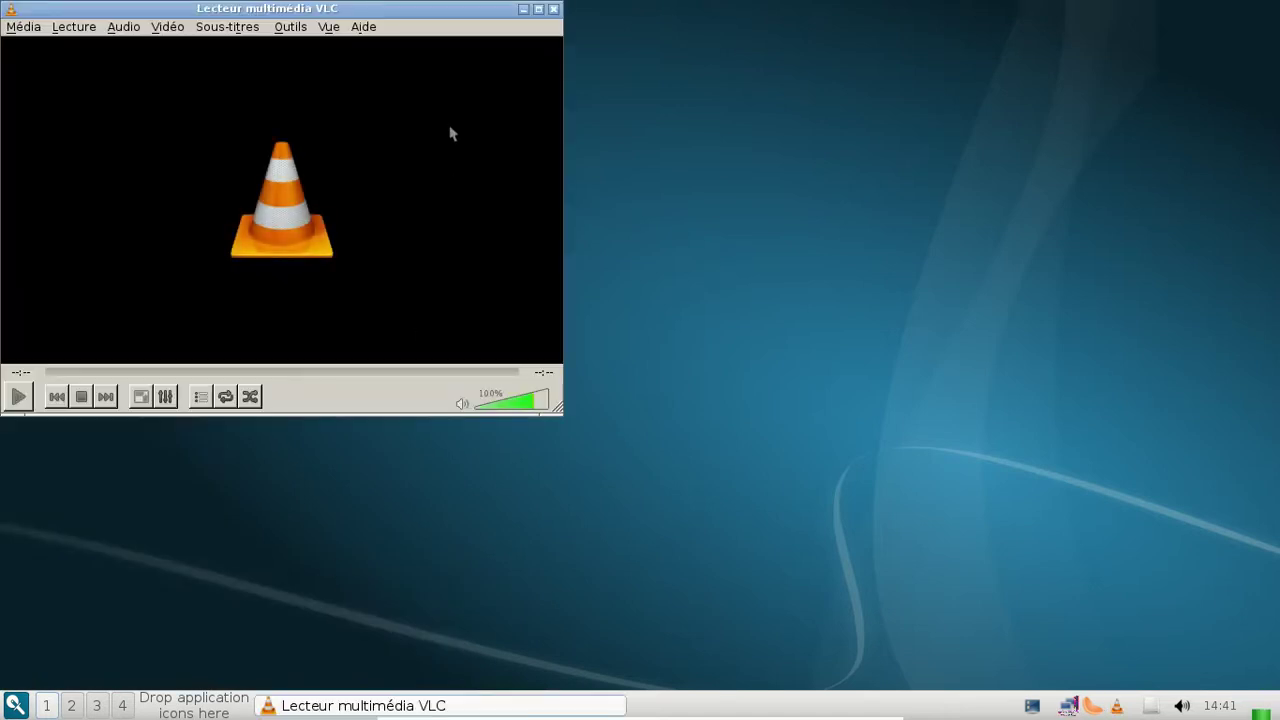
click(379, 27)
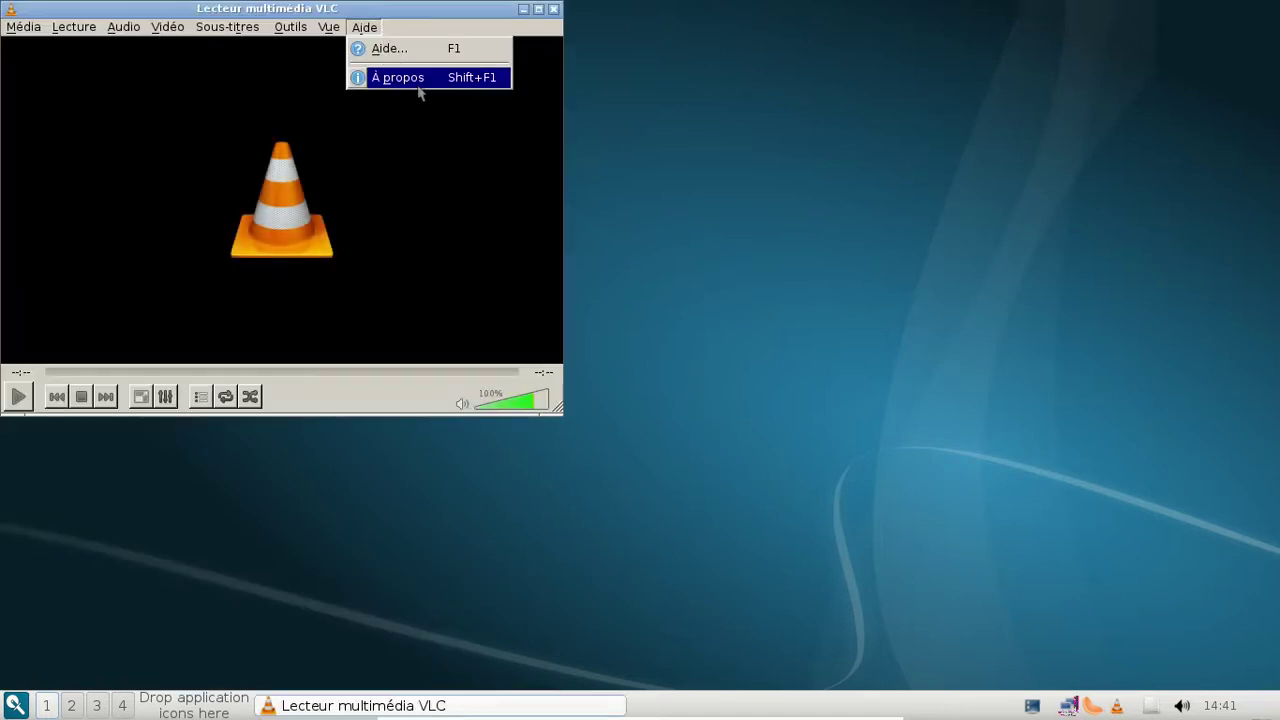
click(419, 86)
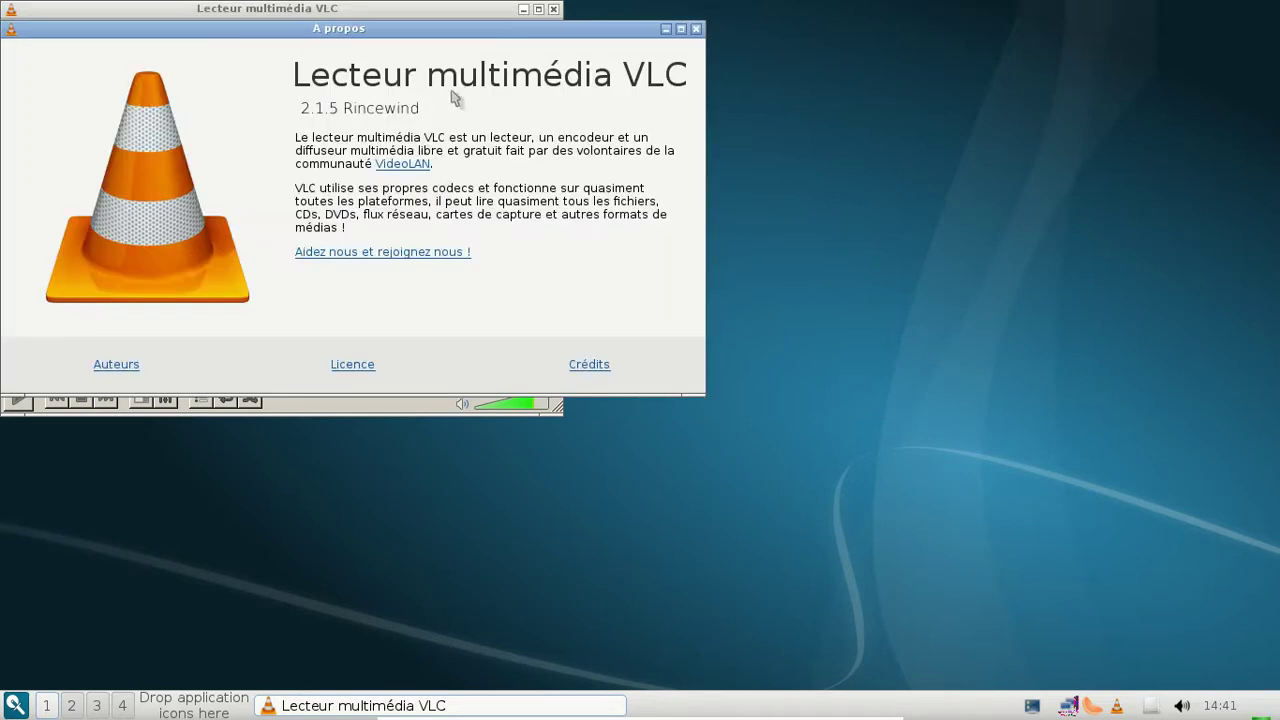
click(697, 30)
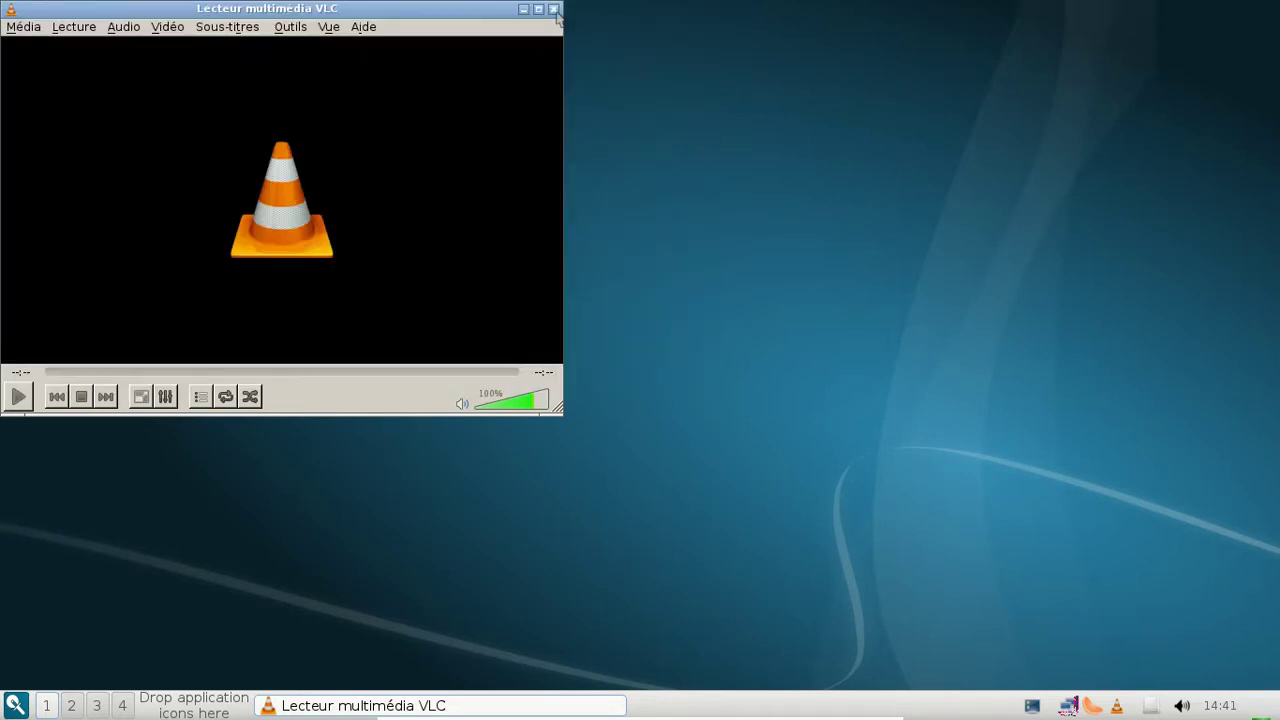
click(555, 10)
Open the LXQt Configuration Center from Préférences, move its window toward the middle of the desktop and enlarge it.
click(15, 705)
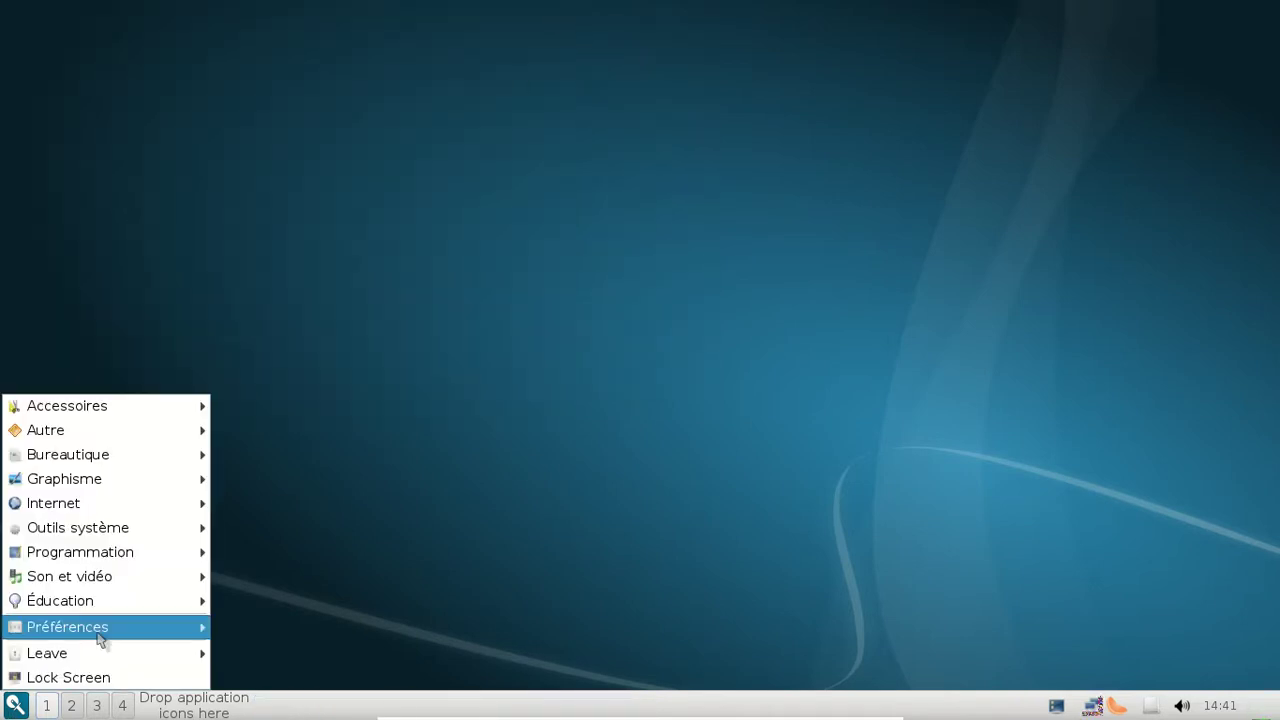
mouse_move(100, 640)
click(360, 337)
drag(397, 20, 672, 119)
drag(898, 505, 967, 559)
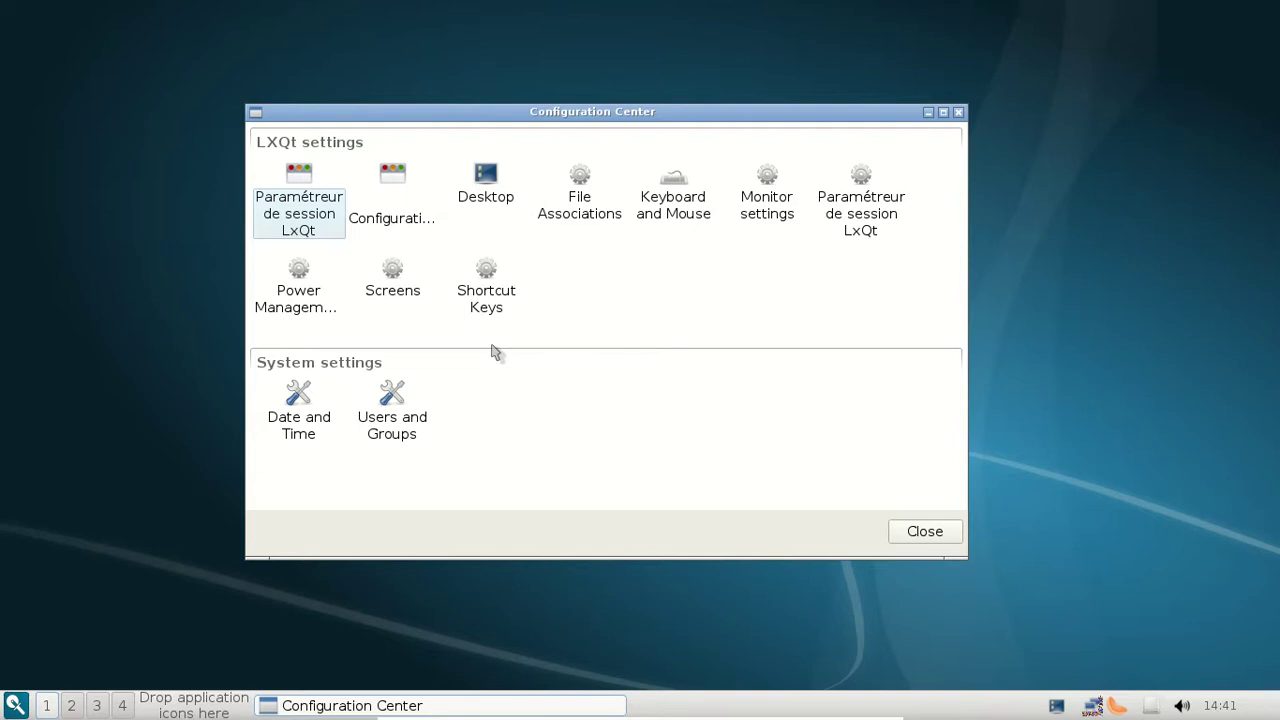
Open Users and Groups from the system settings, close the duplicate windows and move the remaining one over the Configuration Center.
click(410, 423)
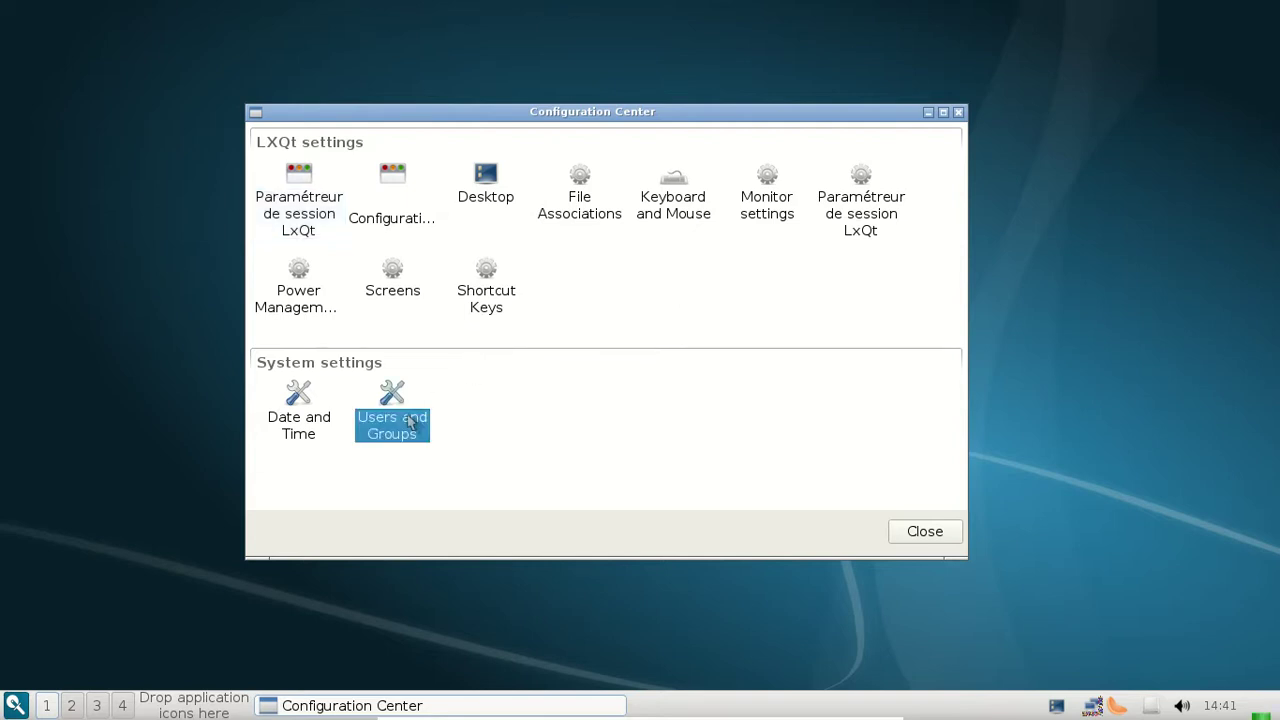
double_click(410, 423)
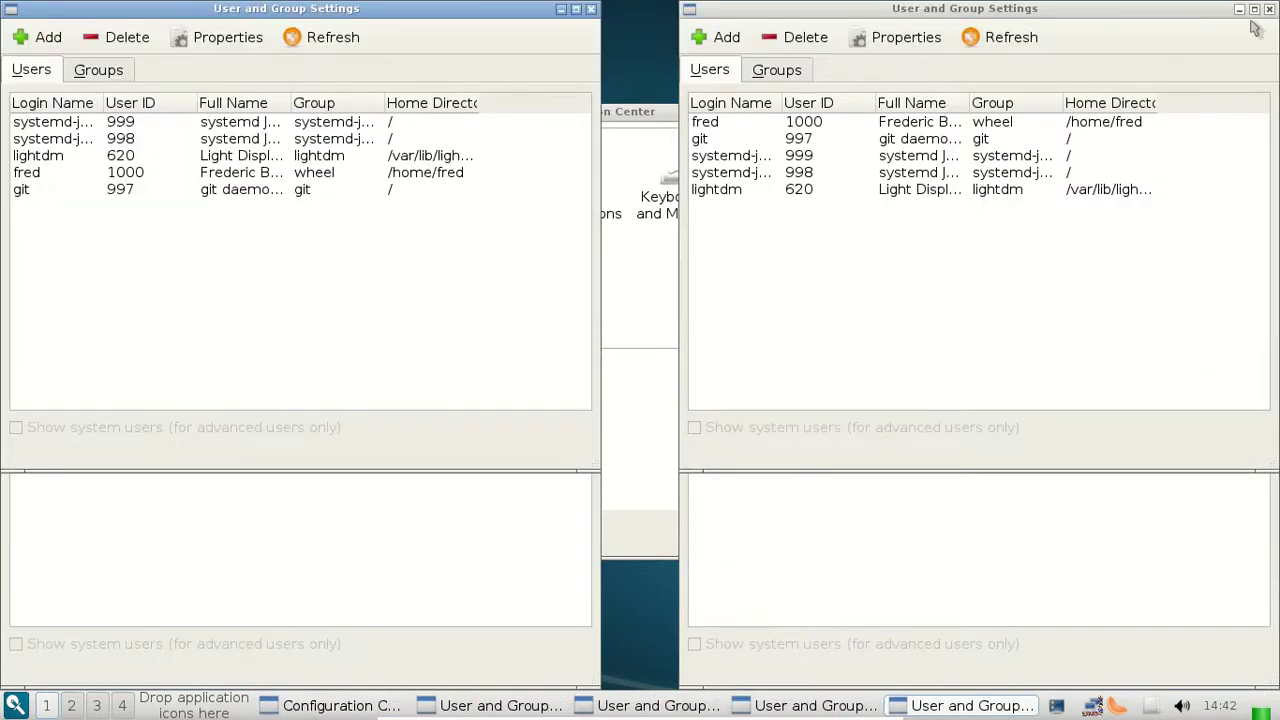
click(1266, 16)
click(1269, 10)
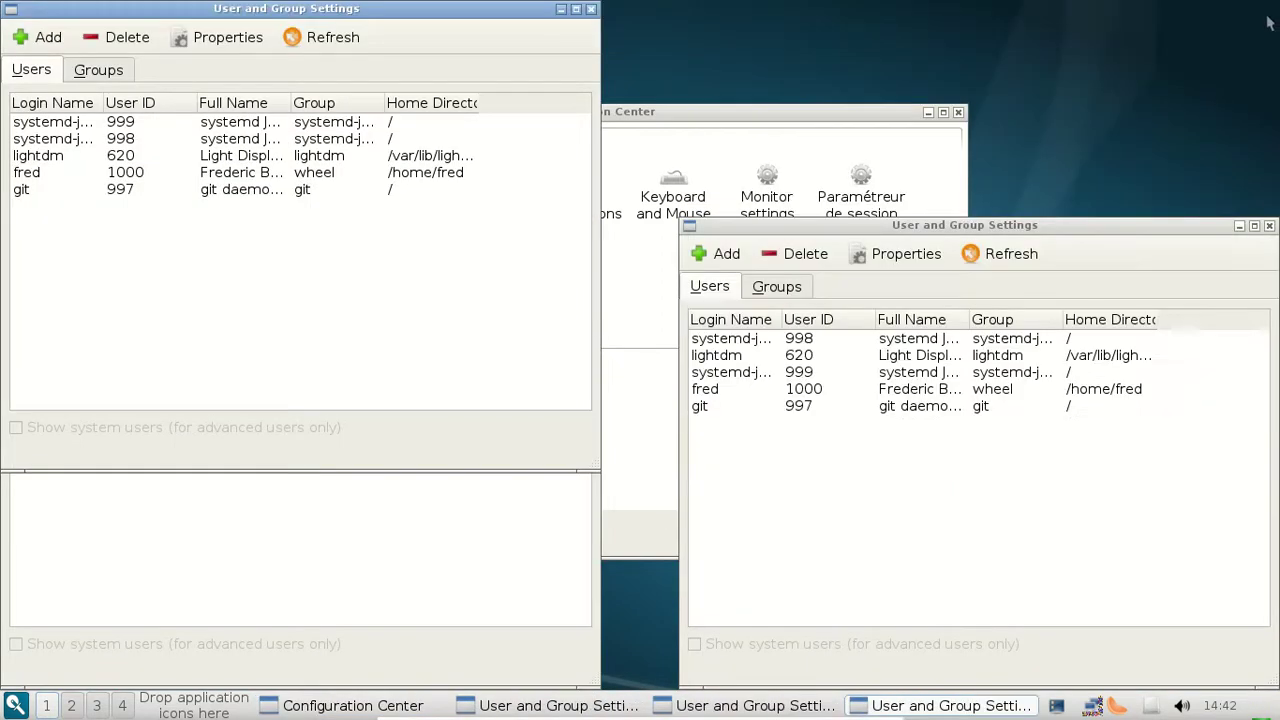
click(1268, 225)
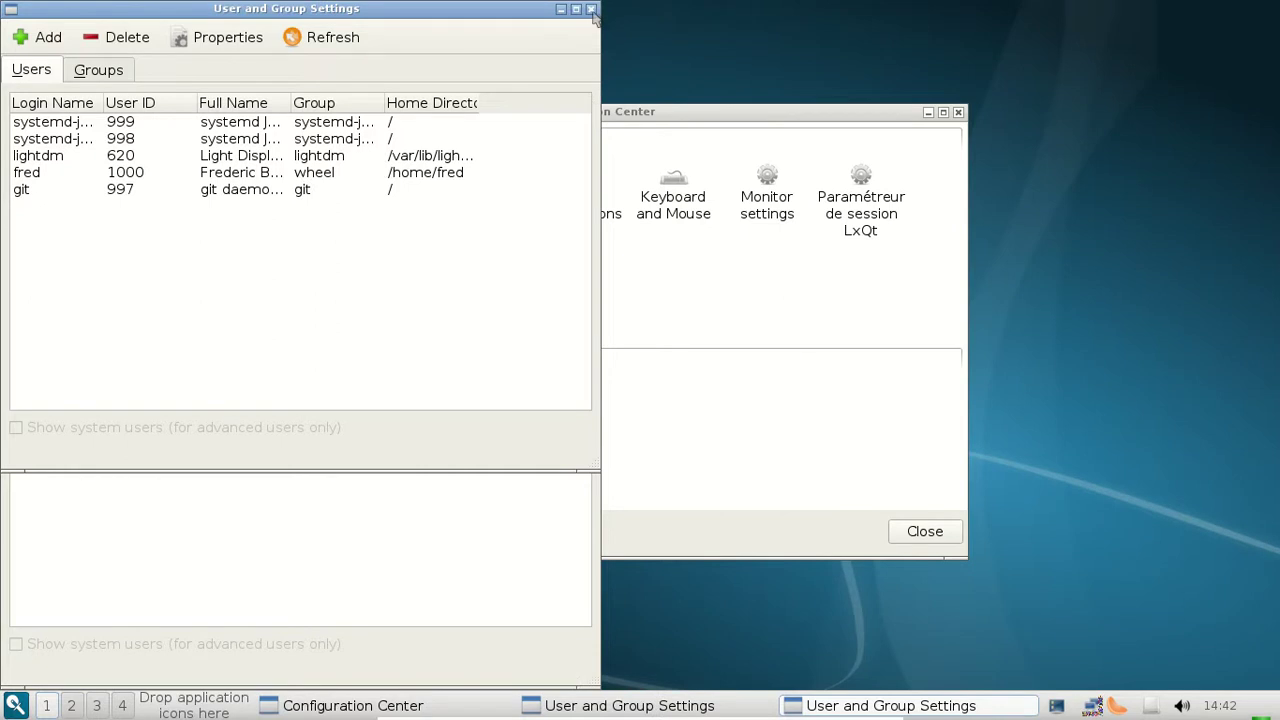
click(591, 8)
drag(385, 228, 722, 120)
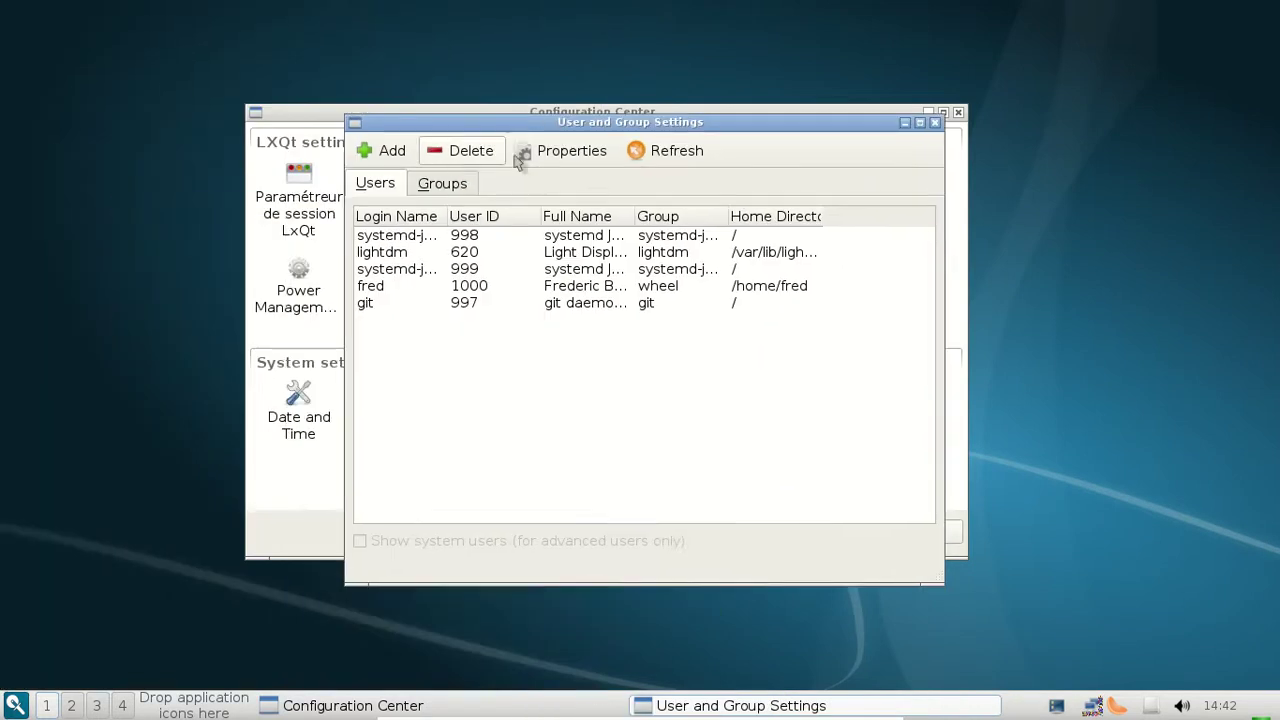
Open the properties of the user account in the wheel group, authenticating with the root password.
click(408, 289)
click(528, 152)
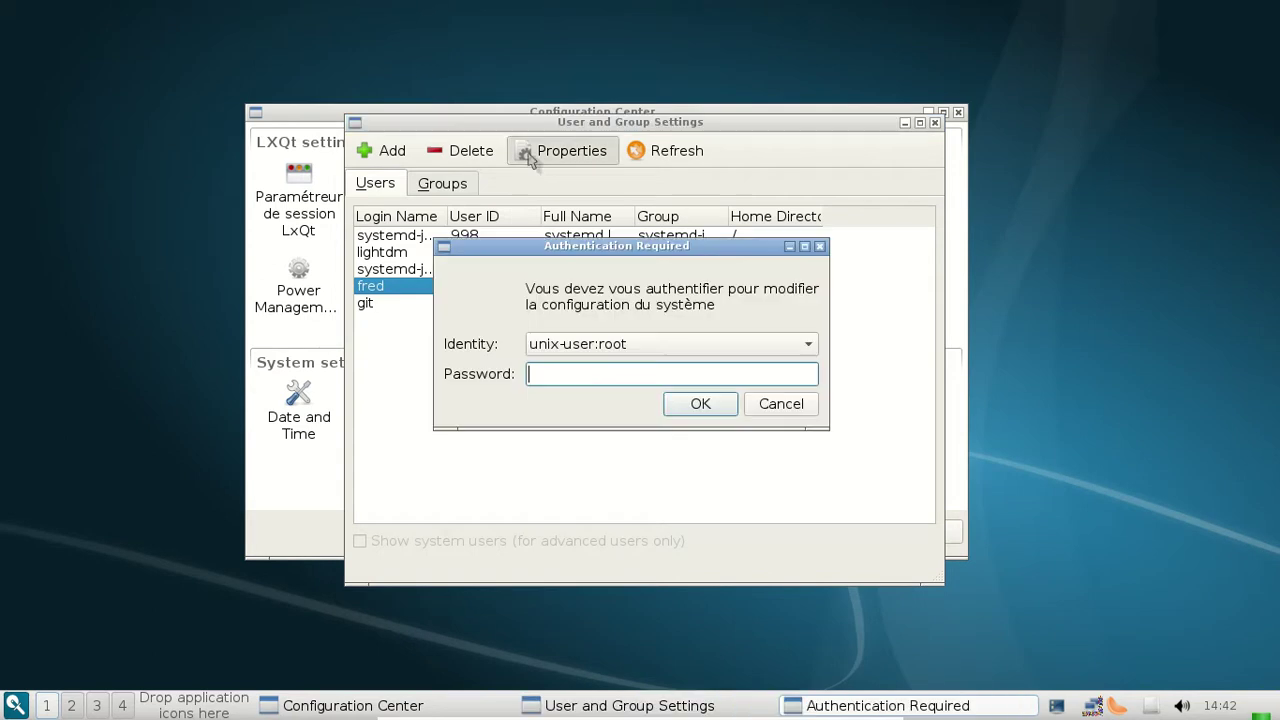
text(********)
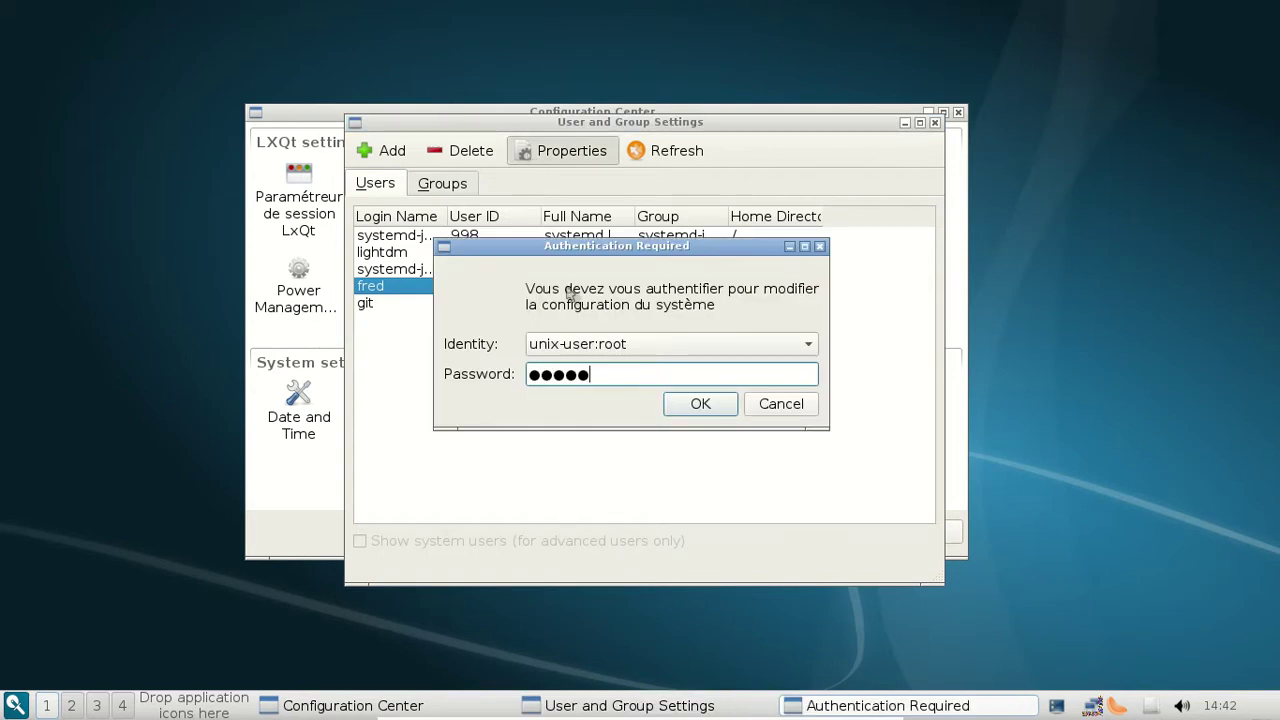
key(Return)
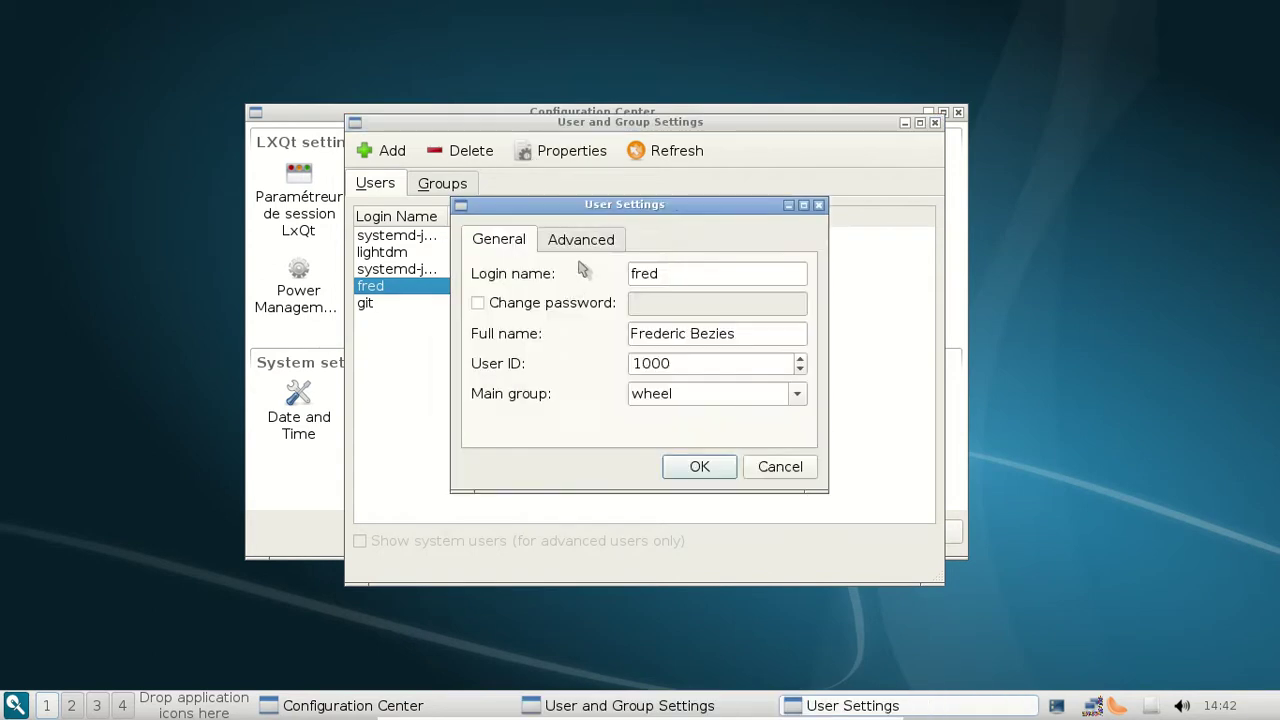
Review the account's Advanced and General properties, confirm them, look through the list of groups and close User and Group Settings.
click(582, 240)
click(498, 240)
click(712, 468)
click(467, 190)
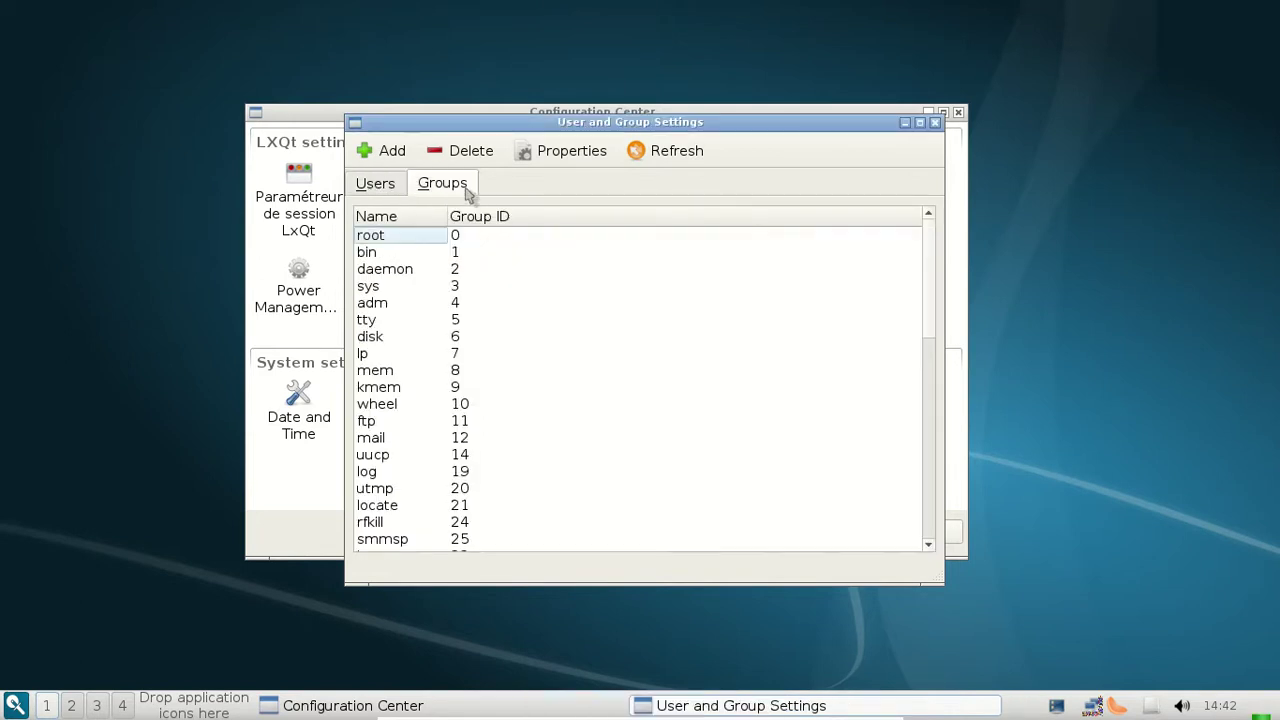
scroll(900, 513, down, 8)
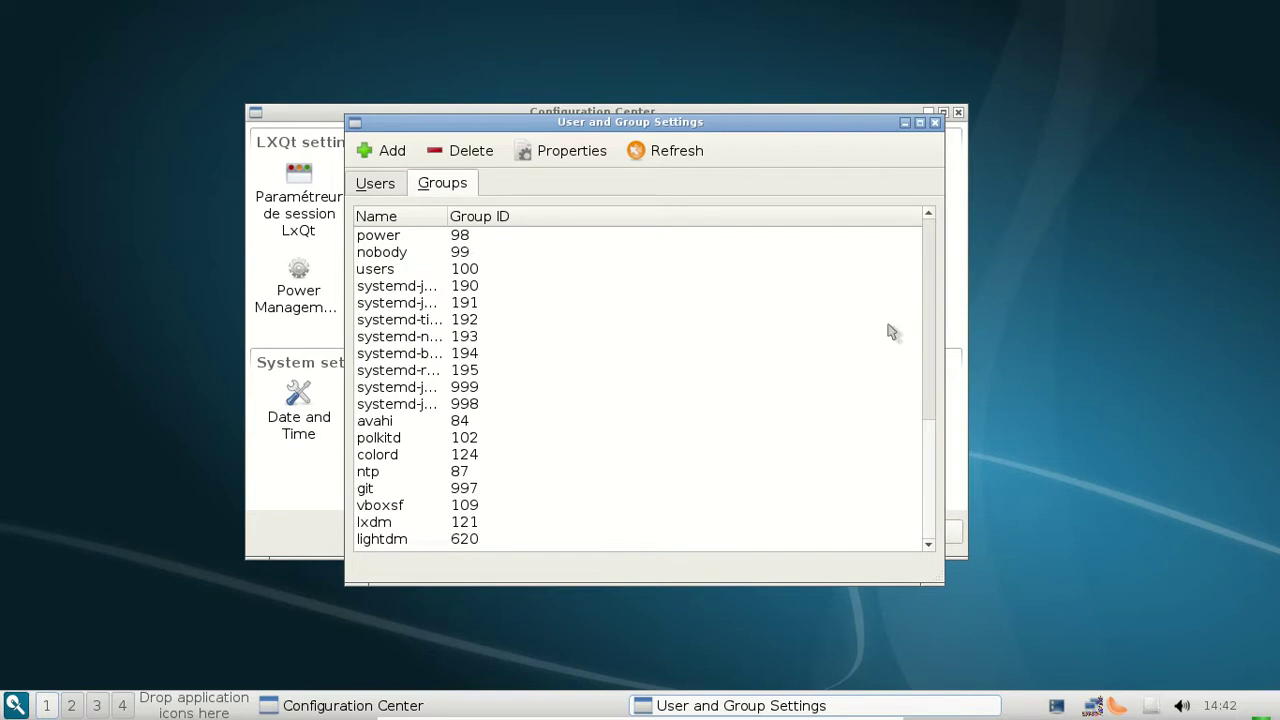
click(935, 122)
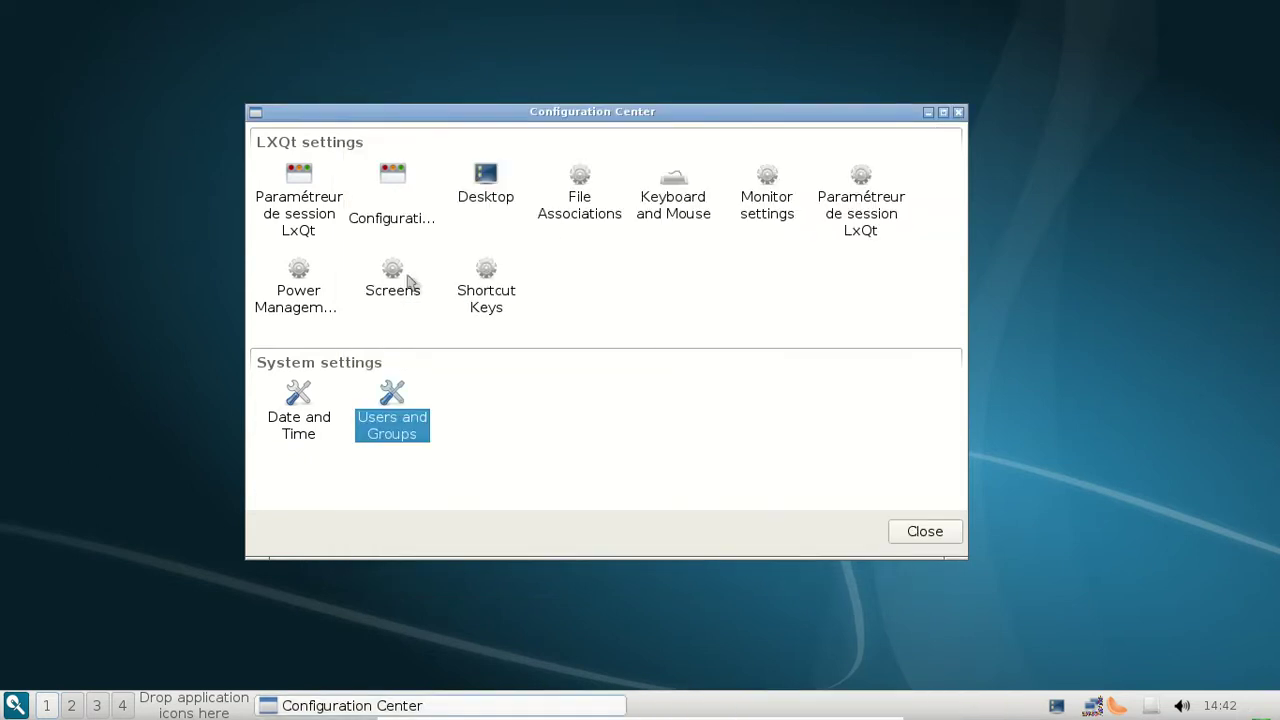
Open the Date and Time settings and set the time zone to Europe/Paris, authenticating with the root password.
double_click(320, 412)
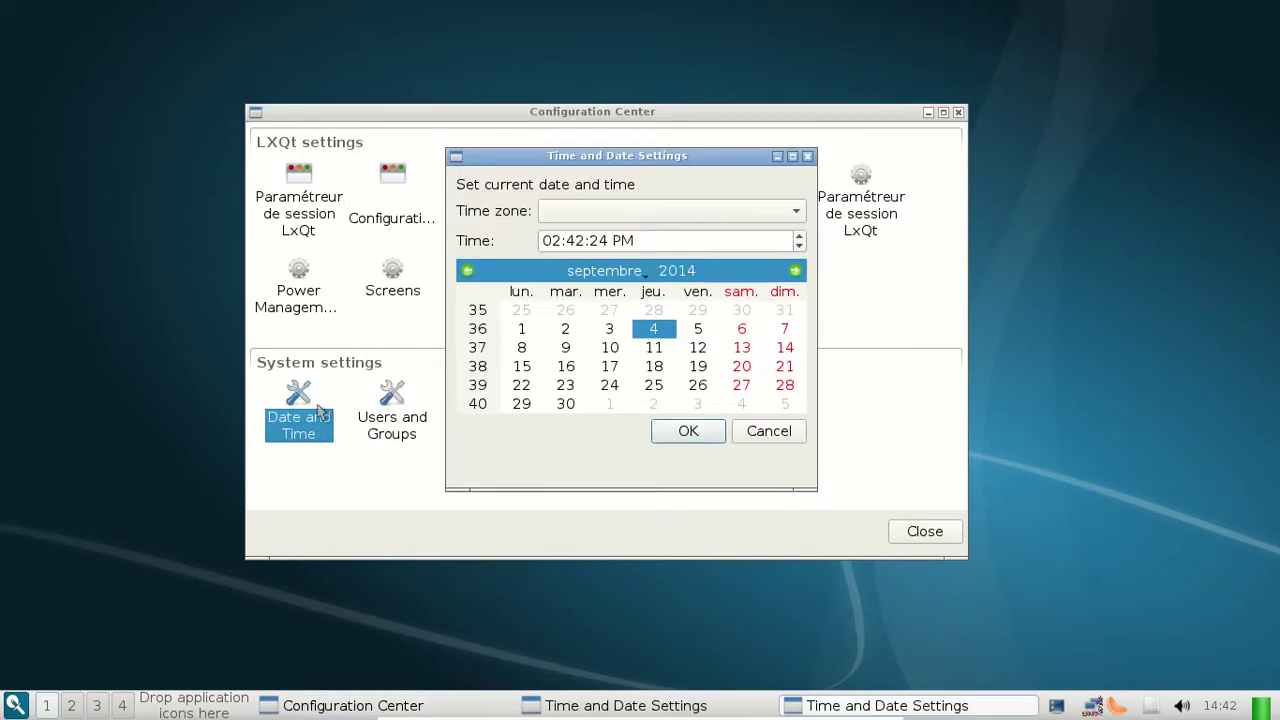
click(650, 213)
key(e)
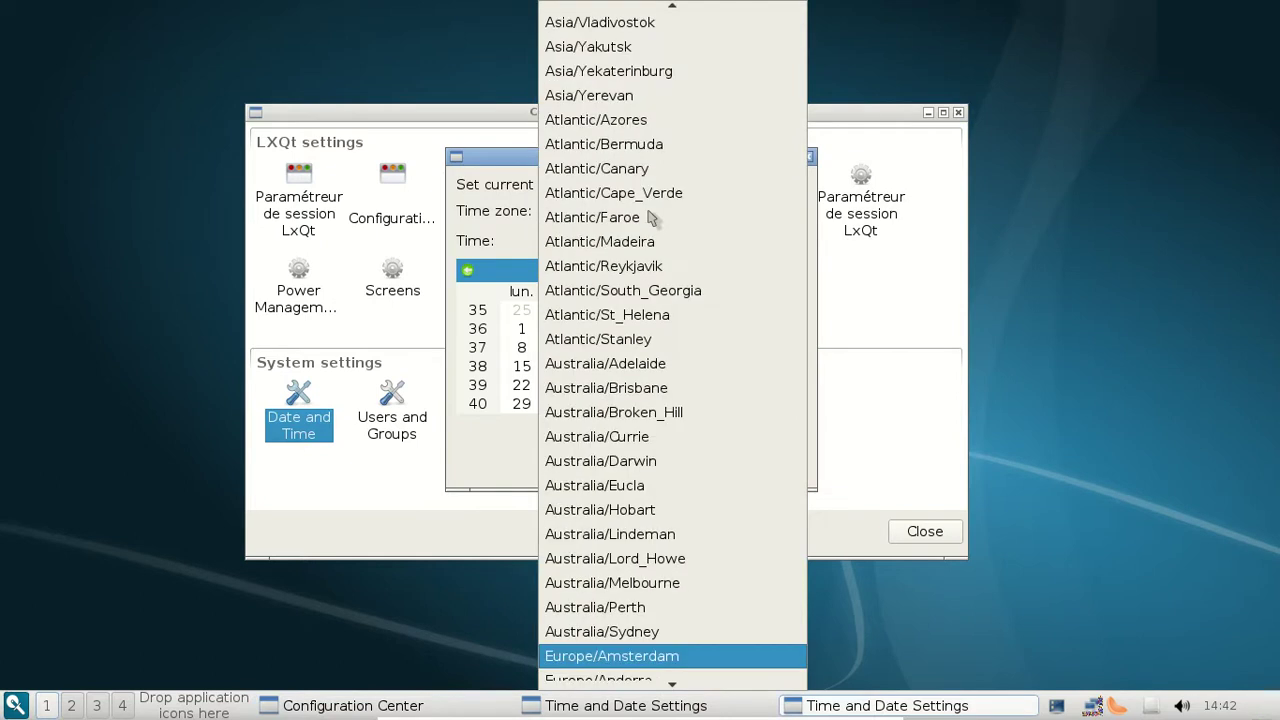
key(Down)
key(Down)
key(Down)
key(Down)
key(Down)
key(Down)
key(Down)
key(Down)
key(Down)
key(Down)
key(Down)
key(Down)
key(Down)
key(Down)
key(Down)
key(Down)
key(Down)
key(Down)
key(Down)
key(Down)
key(Down)
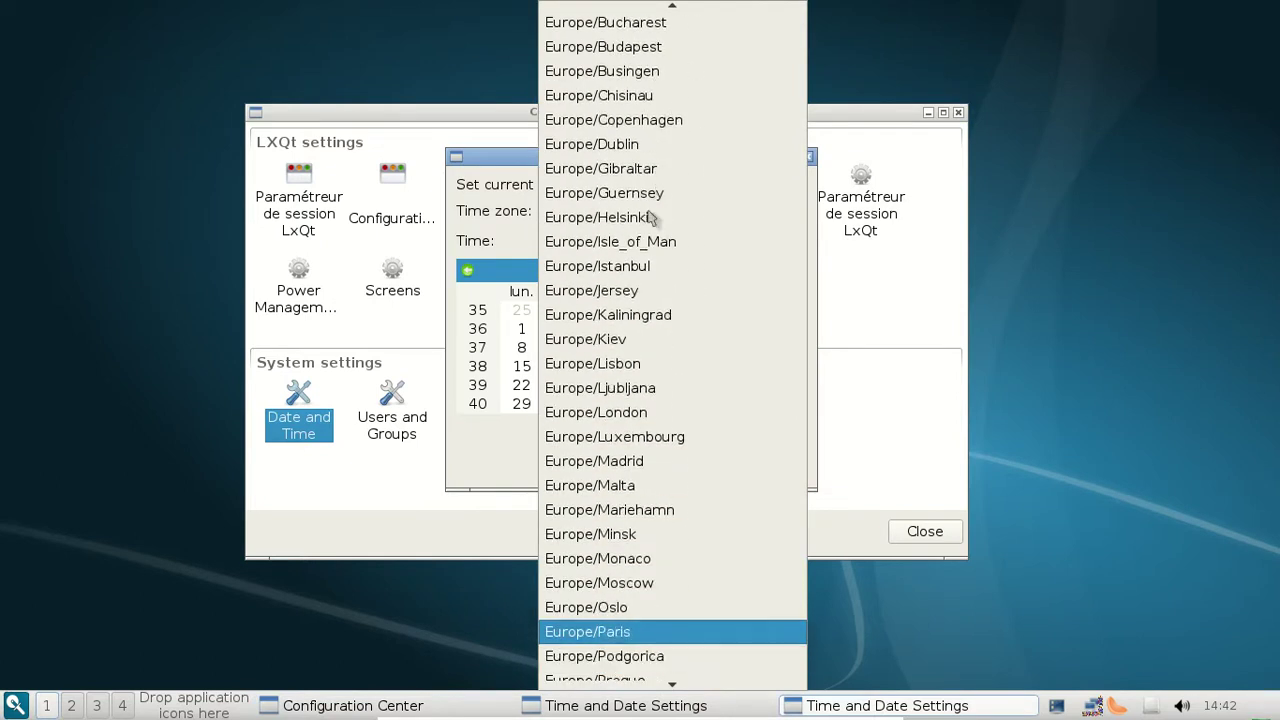
key(Return)
click(679, 438)
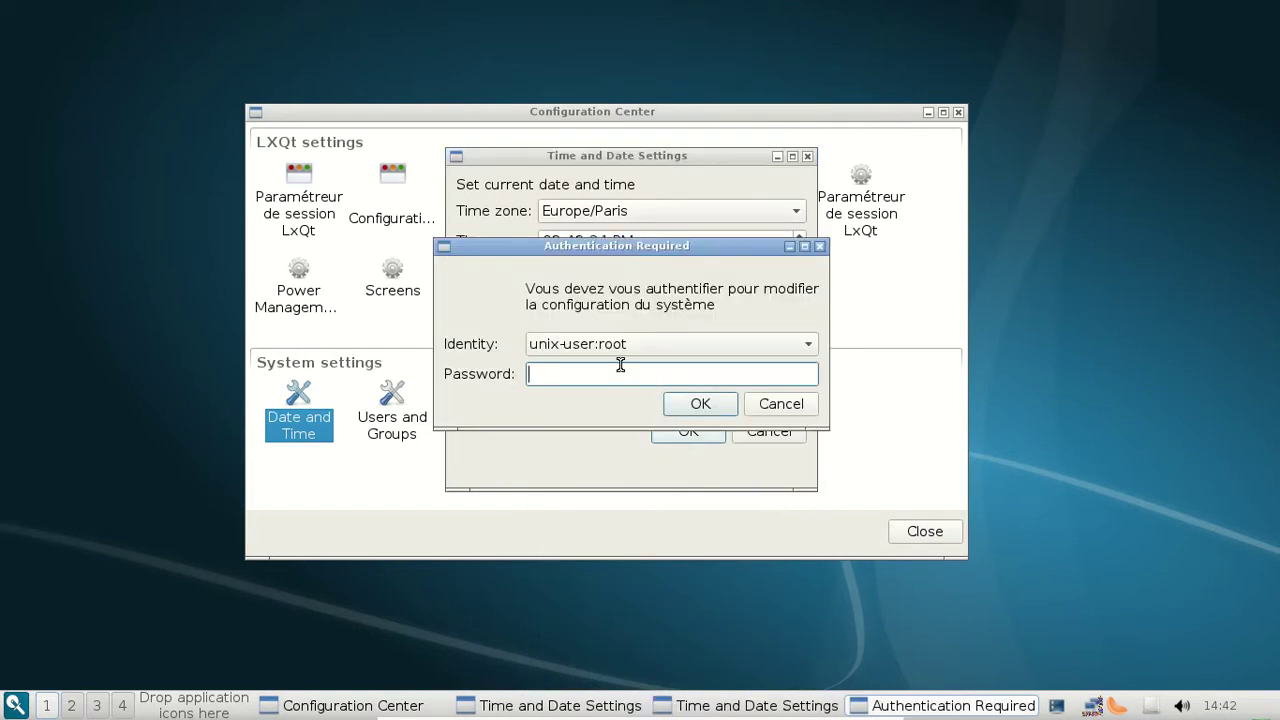
key(Return)
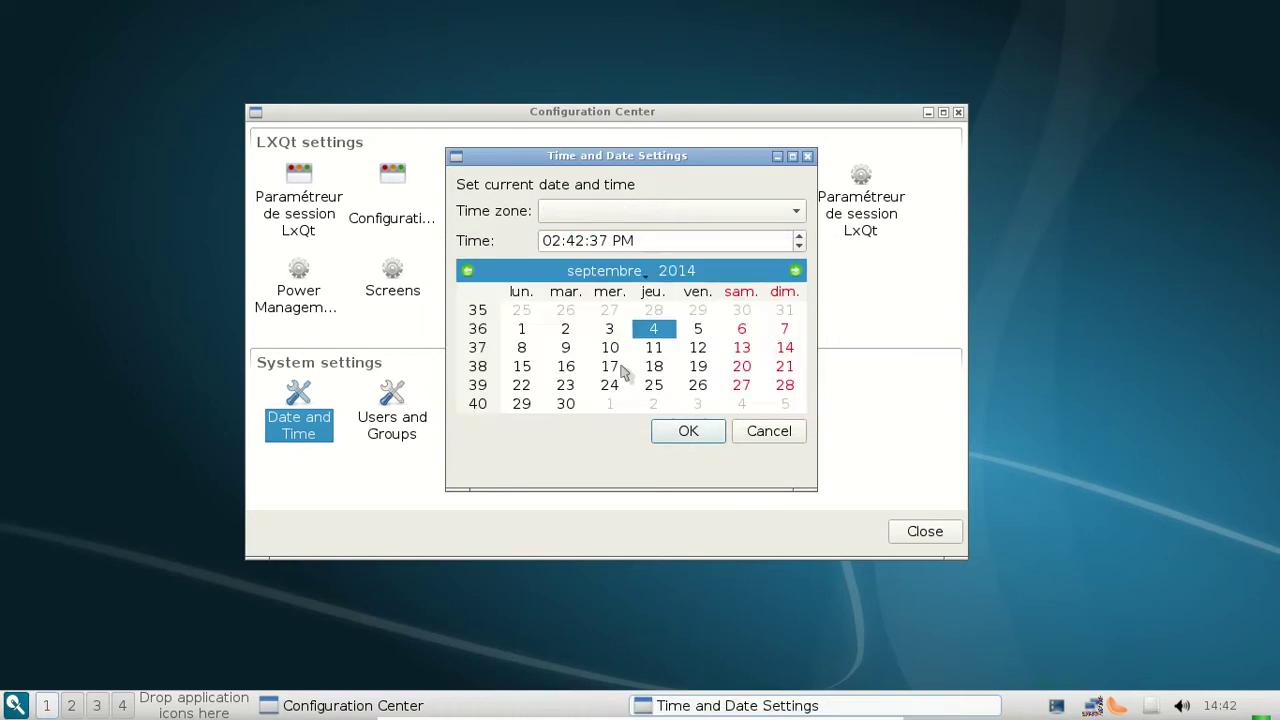
Select Europe/Paris as the time zone in the remaining Time and Date Settings window.
click(694, 214)
key(e)
key(Down)
key(Down)
key(Down)
key(Down)
key(Down)
key(Down)
key(Down)
key(Down)
key(Down)
key(Down)
key(Down)
key(Down)
key(Down)
key(Down)
key(Down)
key(Down)
key(Down)
key(Down)
key(Down)
key(Down)
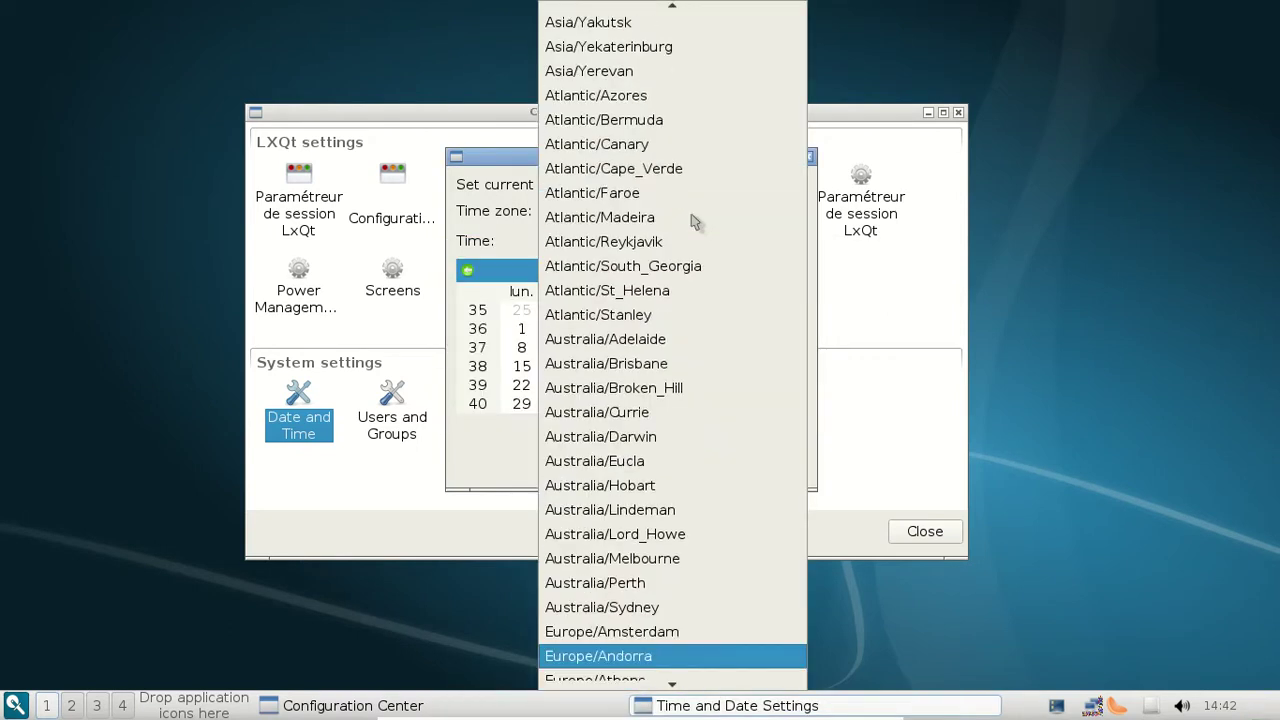
key(Down)
key(Down)
key(Down)
key(Down)
key(Down)
key(Down)
key(Down)
key(Down)
key(Down)
key(Down)
key(Down)
key(Down)
key(Down)
key(Down)
key(Down)
key(Down)
key(Down)
key(Down)
key(Down)
key(Down)
key(Up)
key(Up)
key(Up)
key(Up)
key(Up)
key(Up)
key(Up)
key(Up)
key(Up)
key(Up)
key(Up)
key(Up)
key(Up)
key(Up)
key(Up)
key(Up)
key(Up)
key(Up)
key(Up)
key(Up)
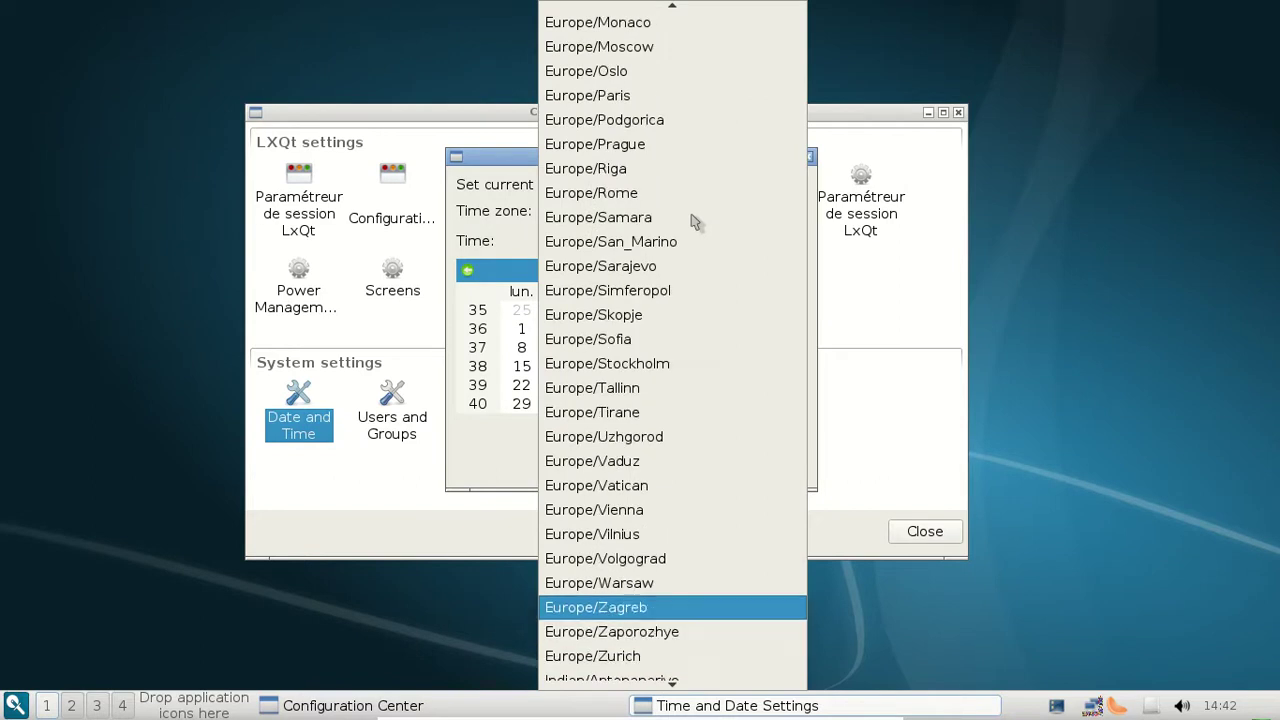
key(Down)
key(Up)
key(Return)
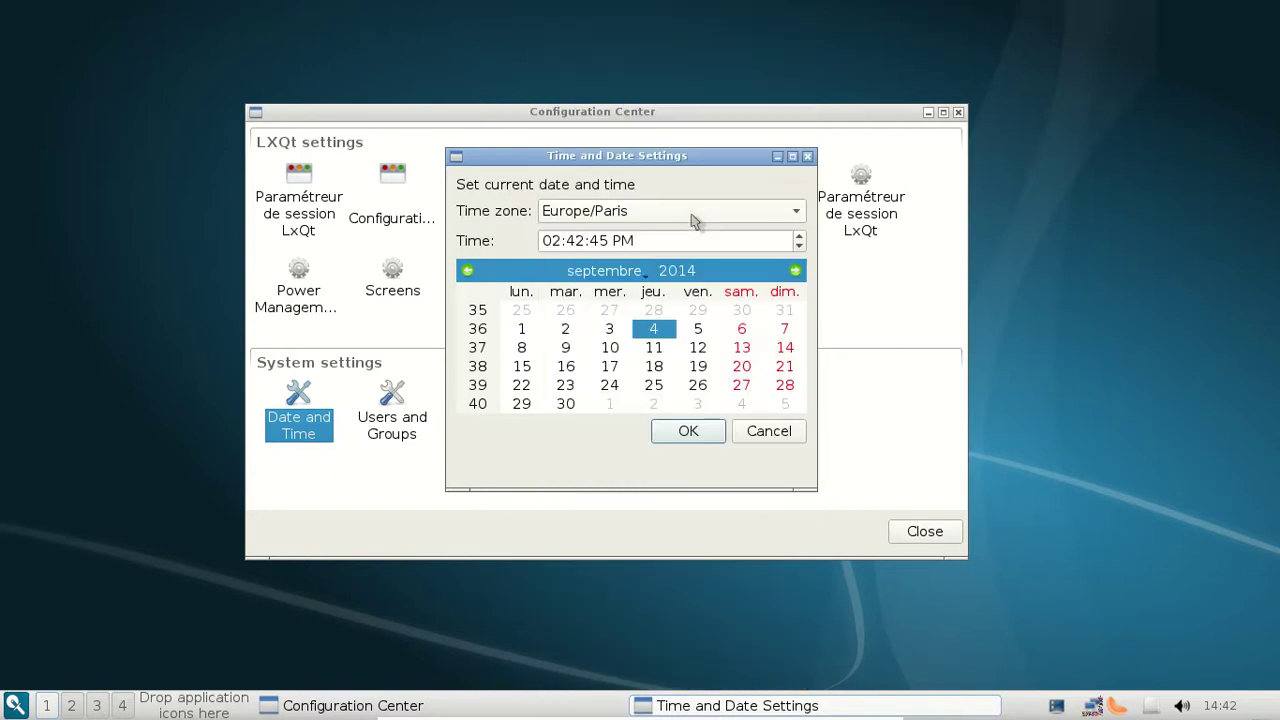
Apply the date and time settings, authenticating with the root password.
click(686, 430)
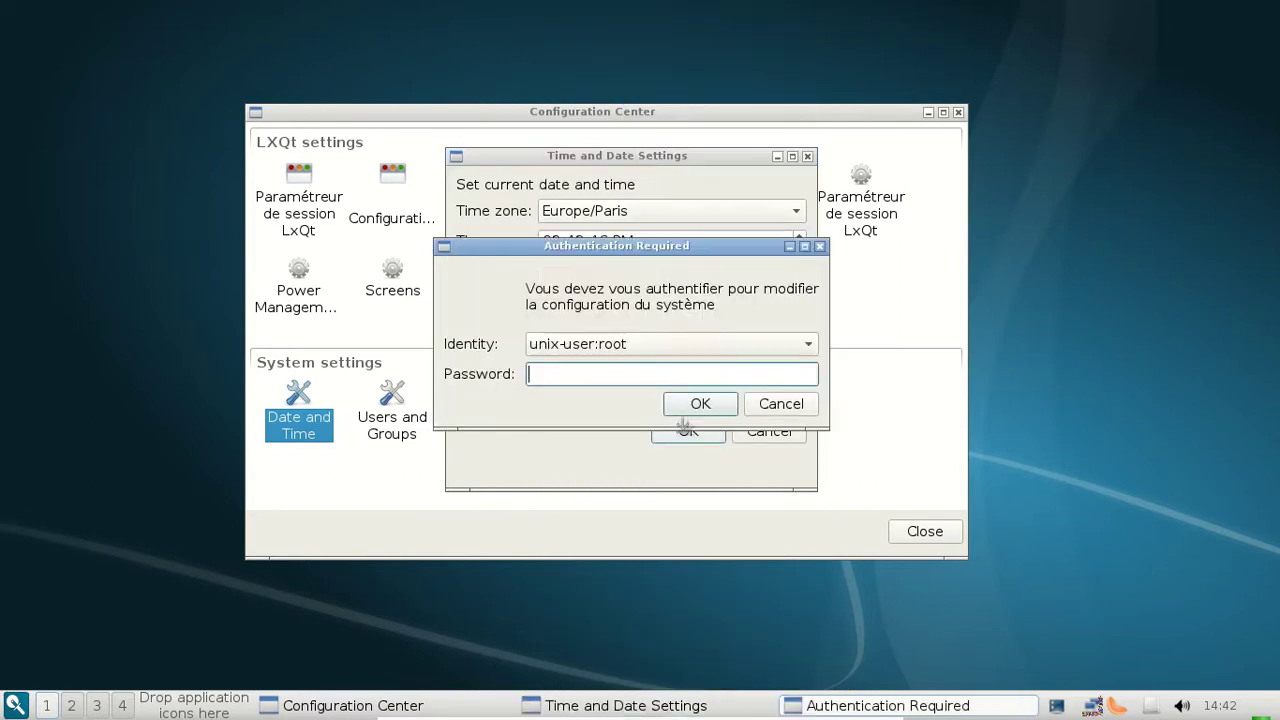
click(668, 356)
click(645, 375)
text(passwor)
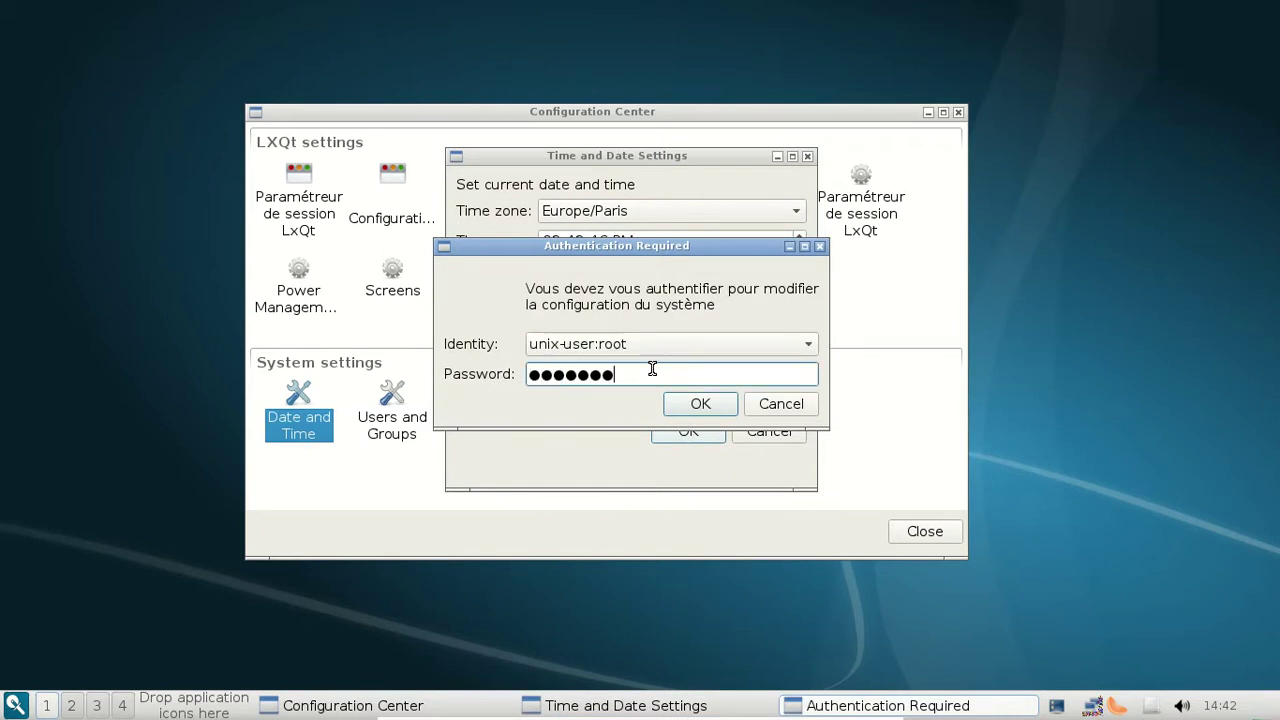
text(d)
key(Return)
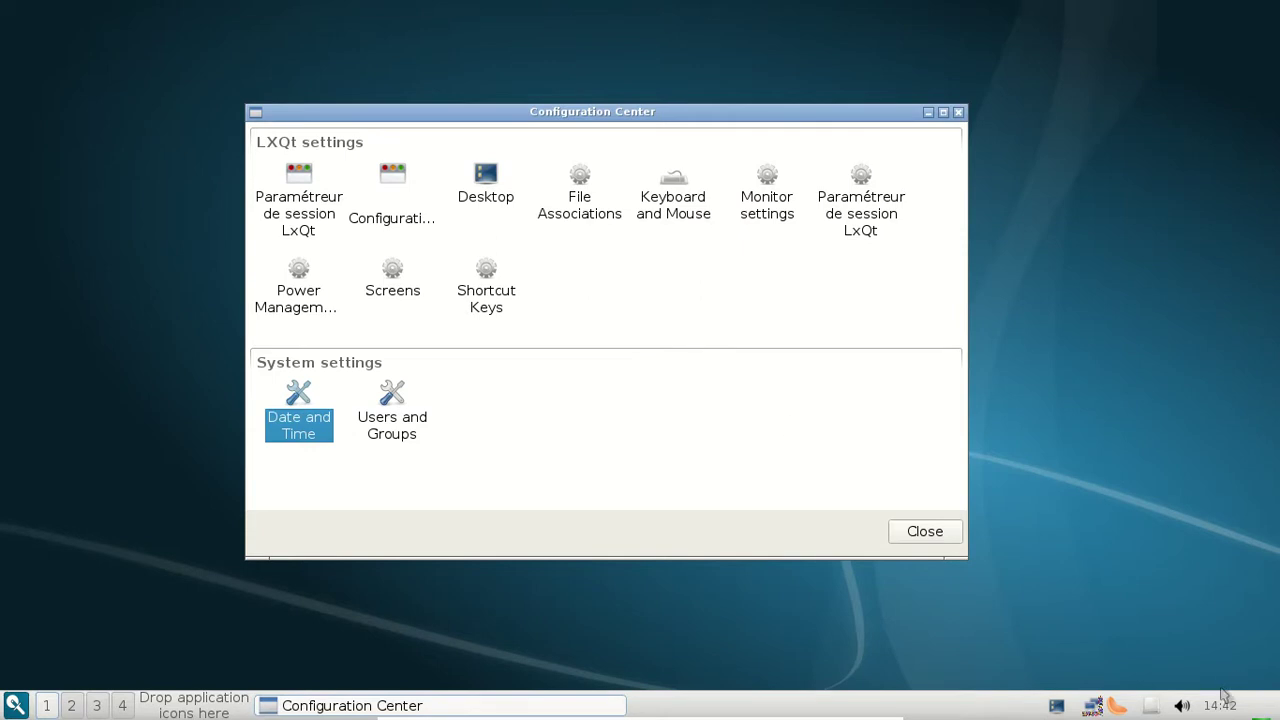
Open the Desktop Notifications settings, close the duplicate window, review the advanced and basic settings, and close the remaining window.
mouse_move(1214, 707)
double_click(300, 190)
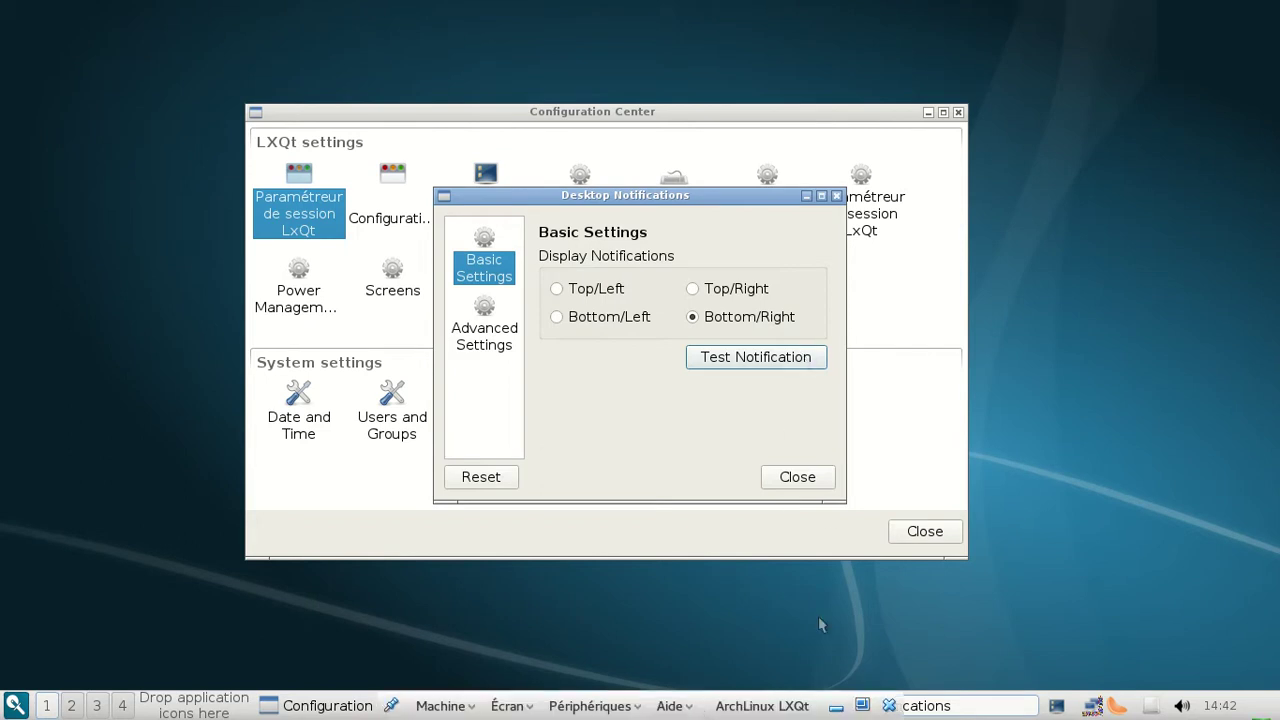
click(714, 705)
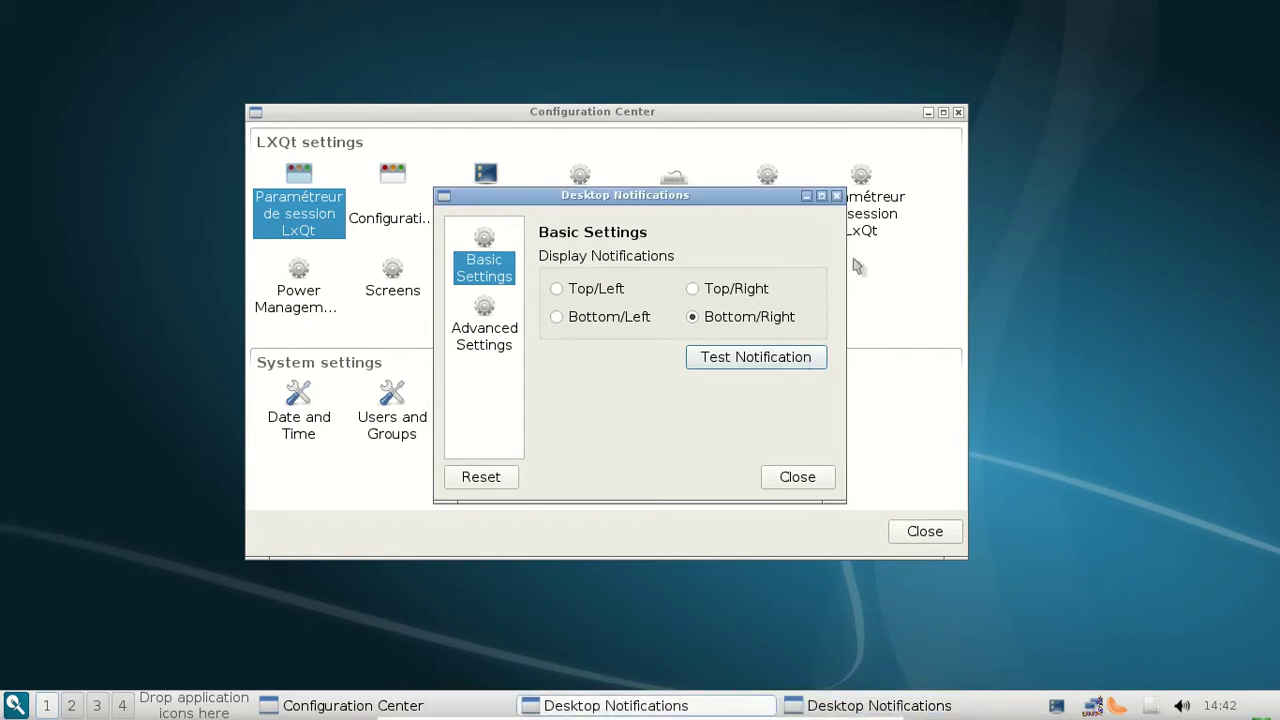
click(837, 196)
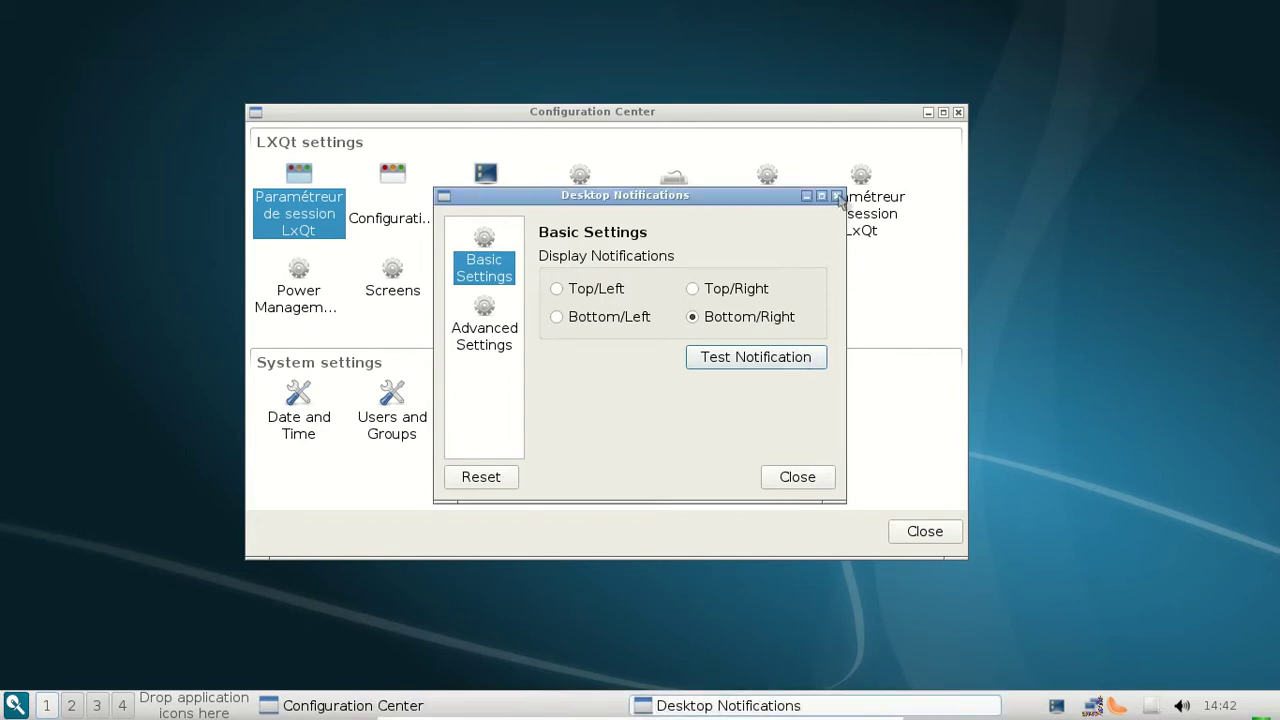
click(500, 320)
click(481, 270)
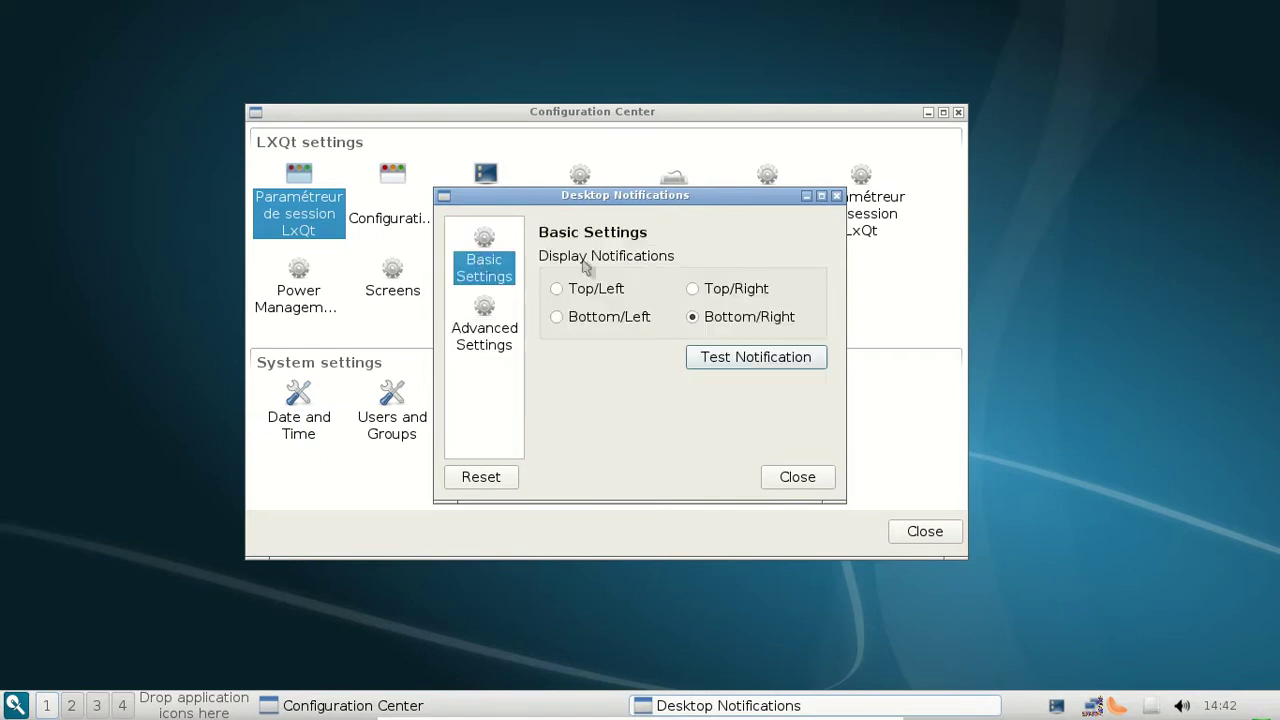
click(837, 196)
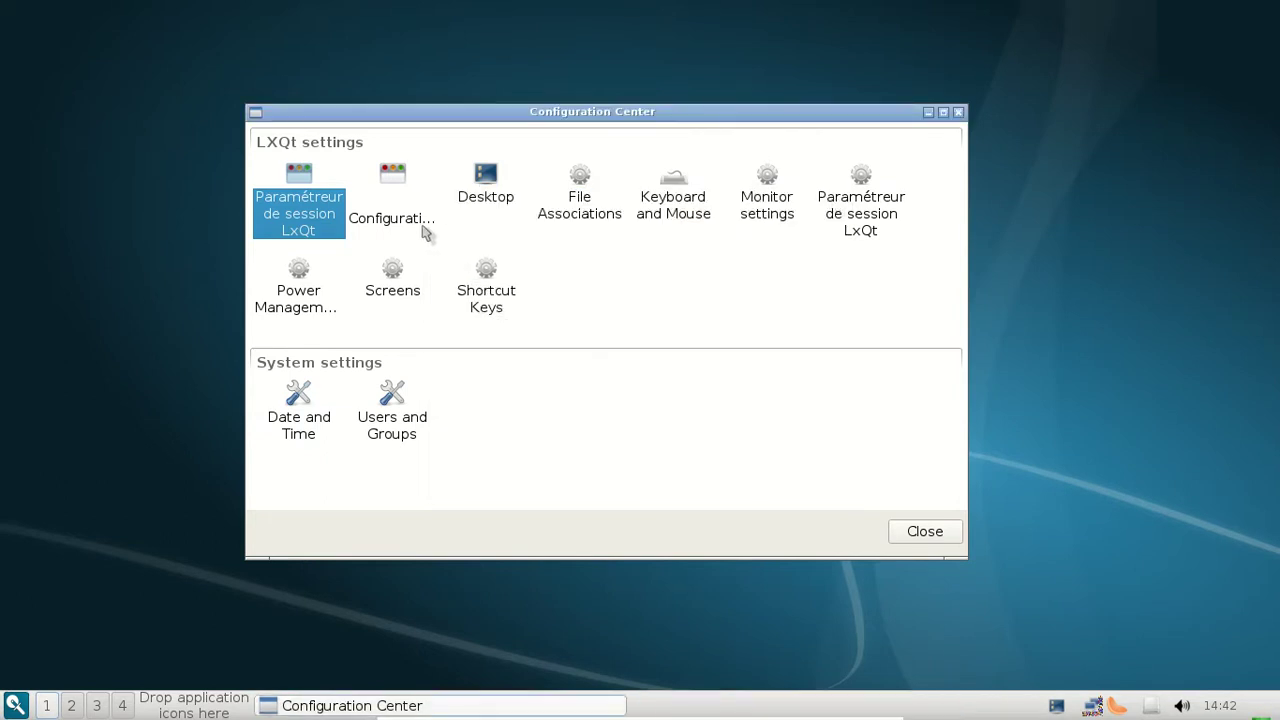
Open the LXQt appearance configuration, try the Windows and GTK+ widget styles, and set the style back to Fusion.
click(403, 188)
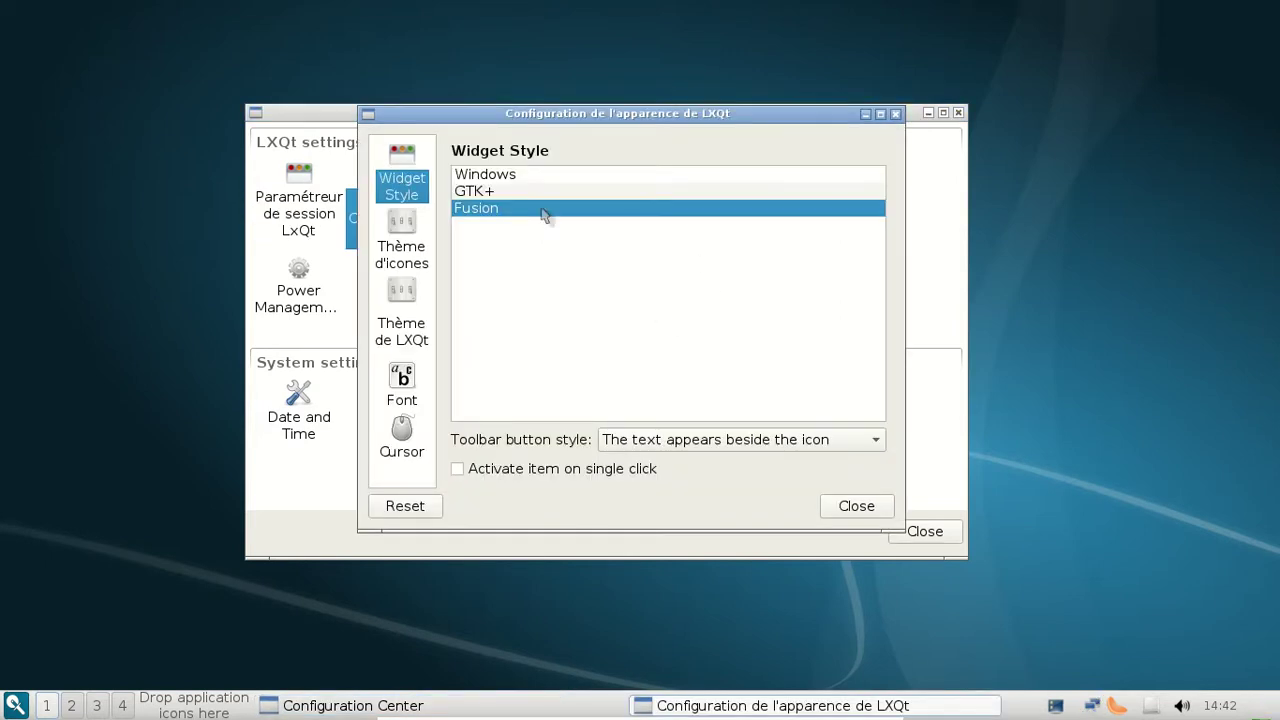
click(560, 177)
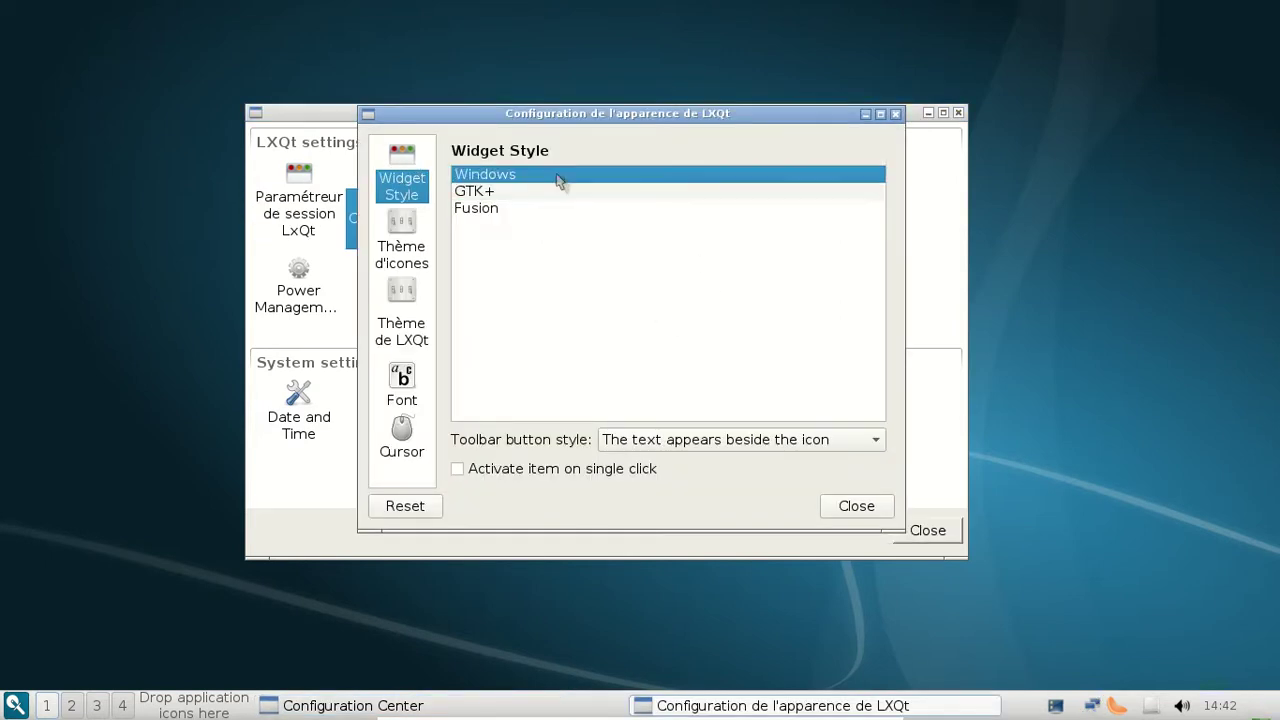
click(549, 193)
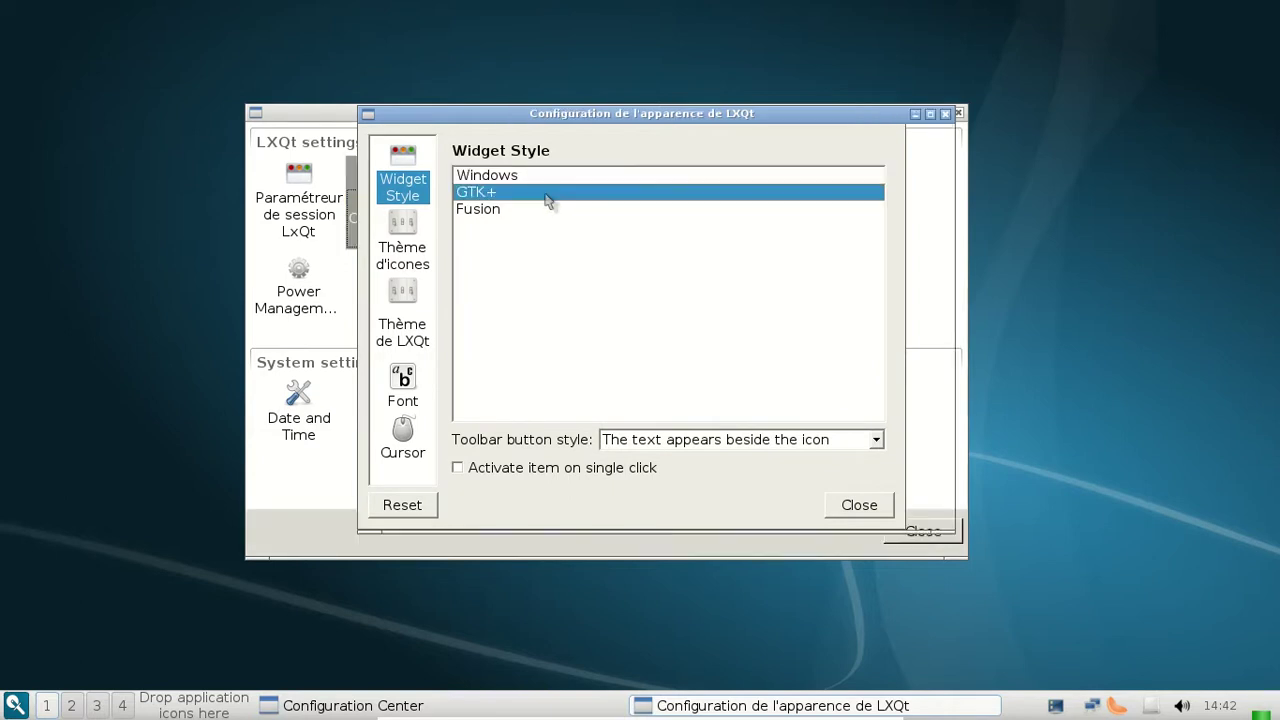
click(535, 210)
Try the Tango icon theme, check the panel's tray icons, and switch back to nuoveXT.2.2.
click(403, 238)
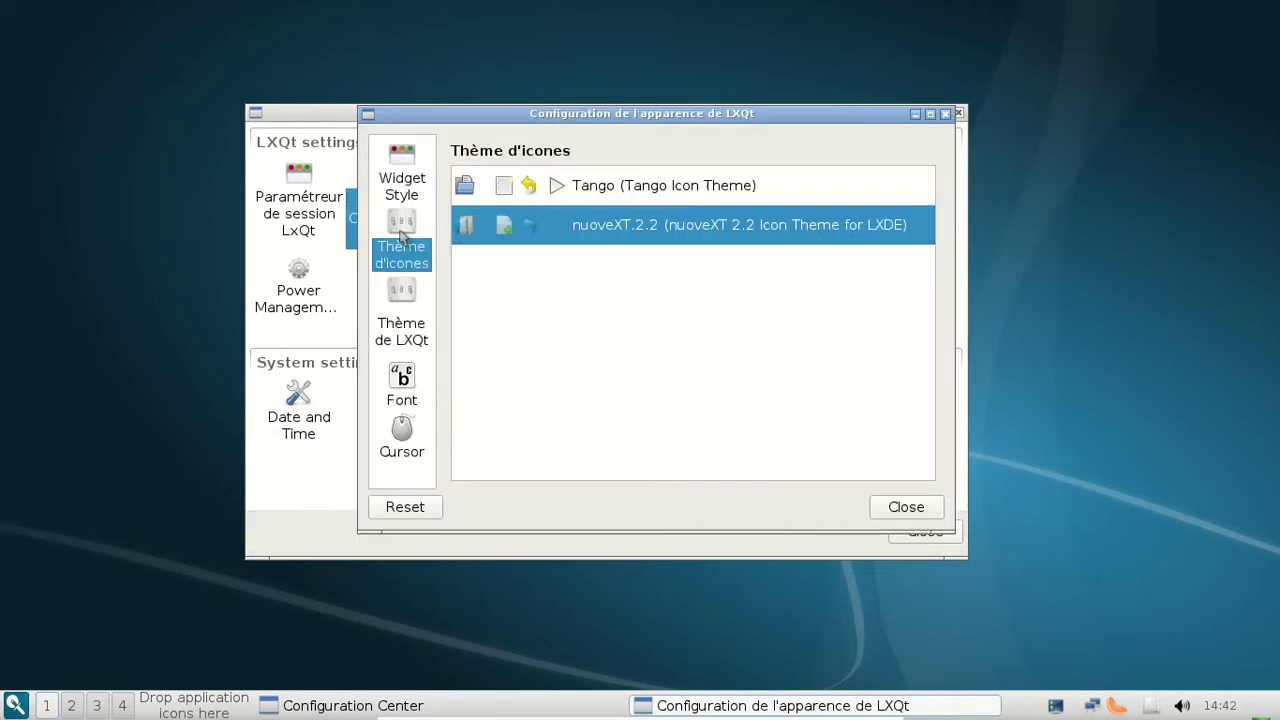
click(637, 188)
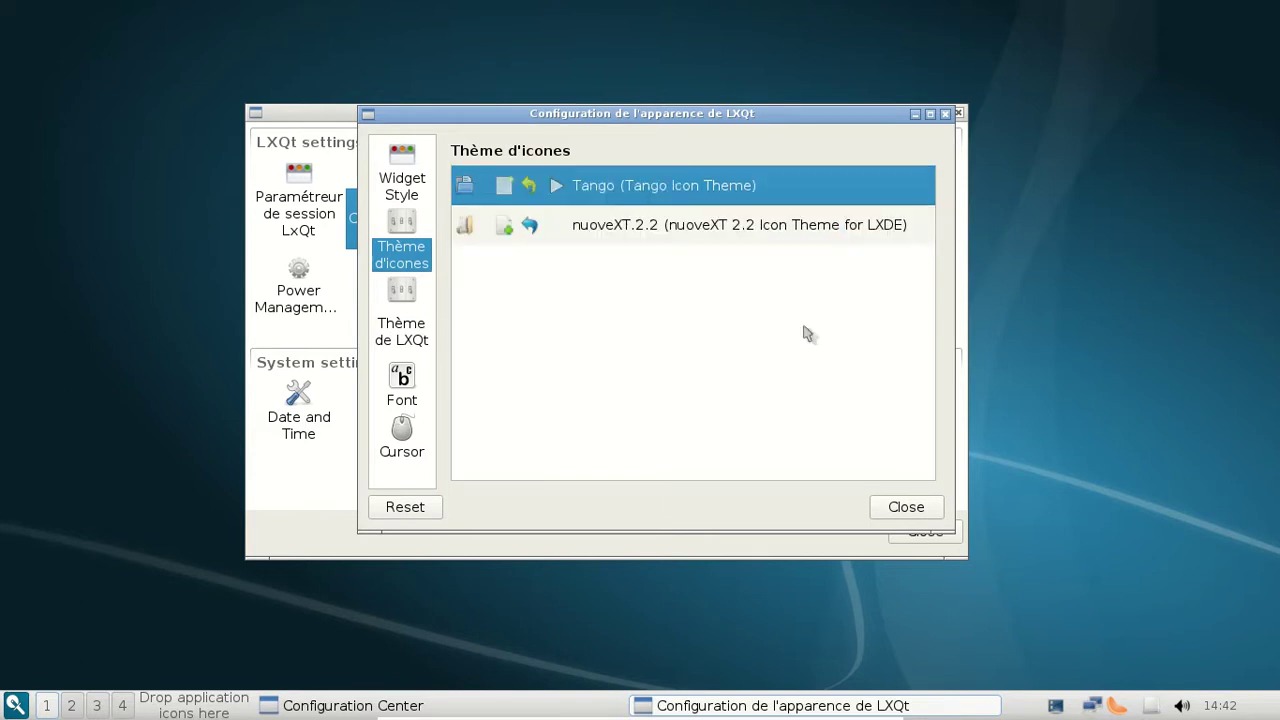
right_click(1094, 702)
click(1090, 684)
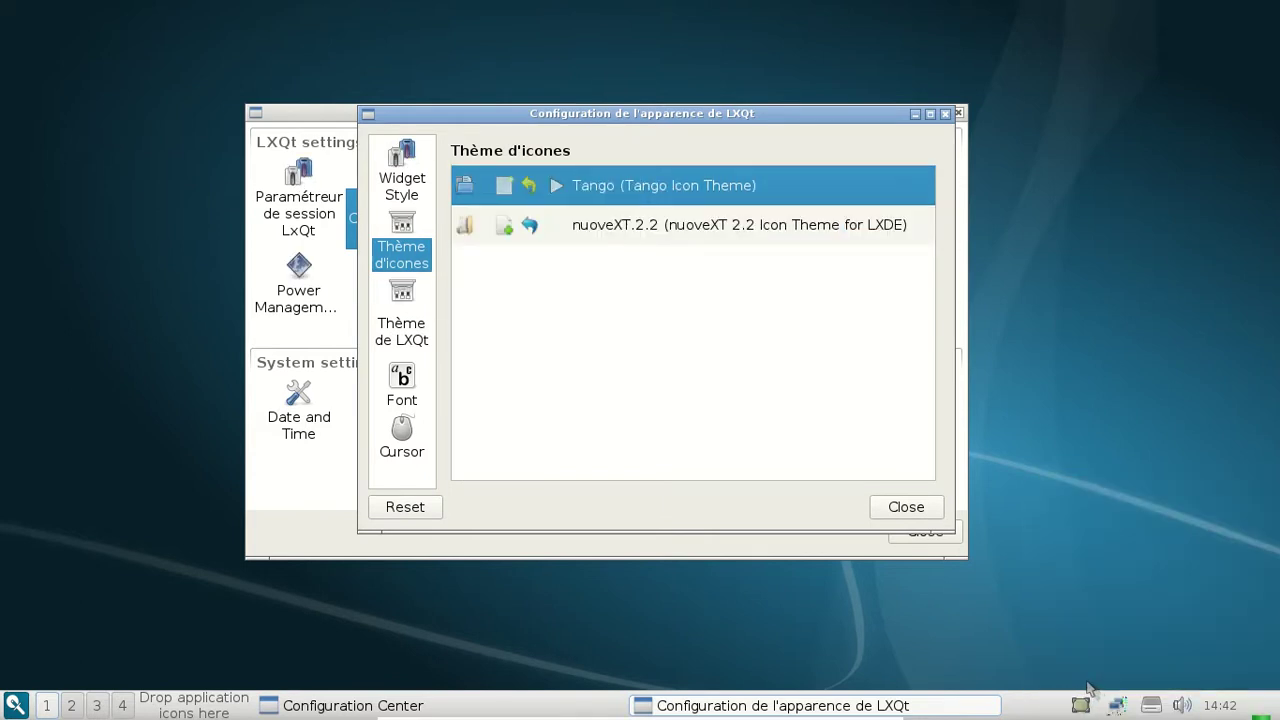
click(668, 234)
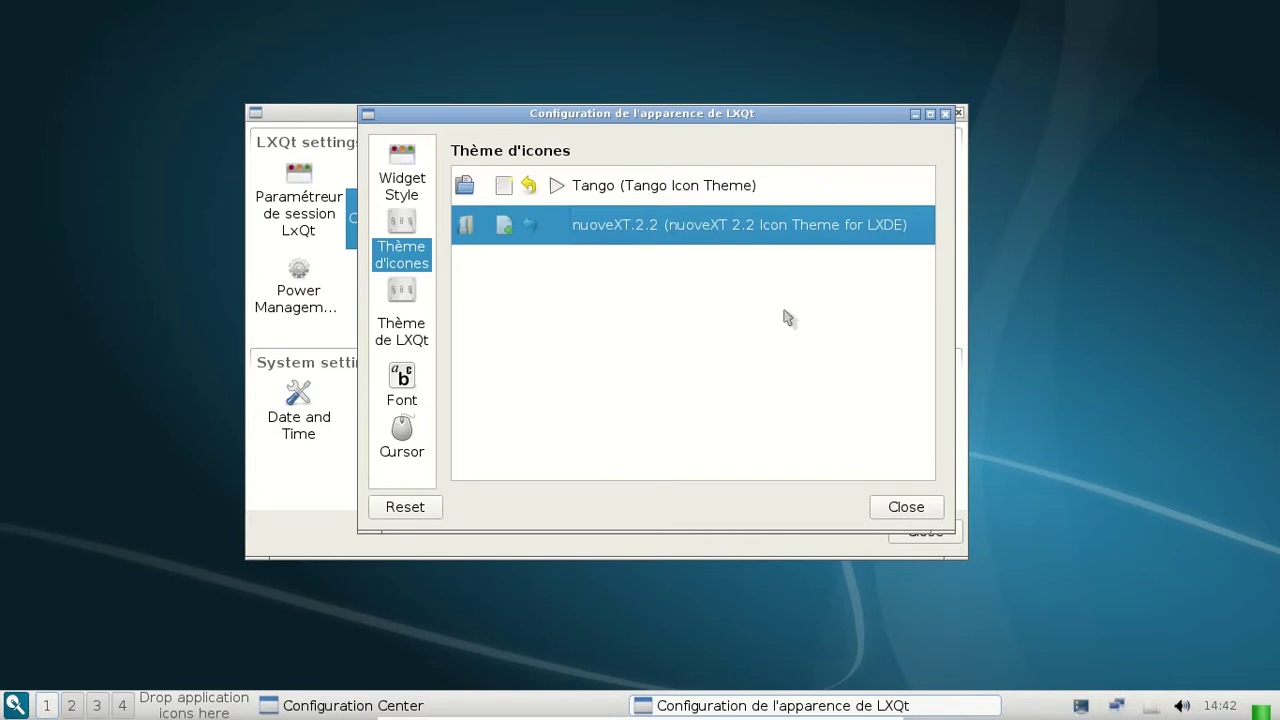
Apply the a-mego LXQt theme, preview it on empty desktop 2 and return to desktop 1.
click(421, 341)
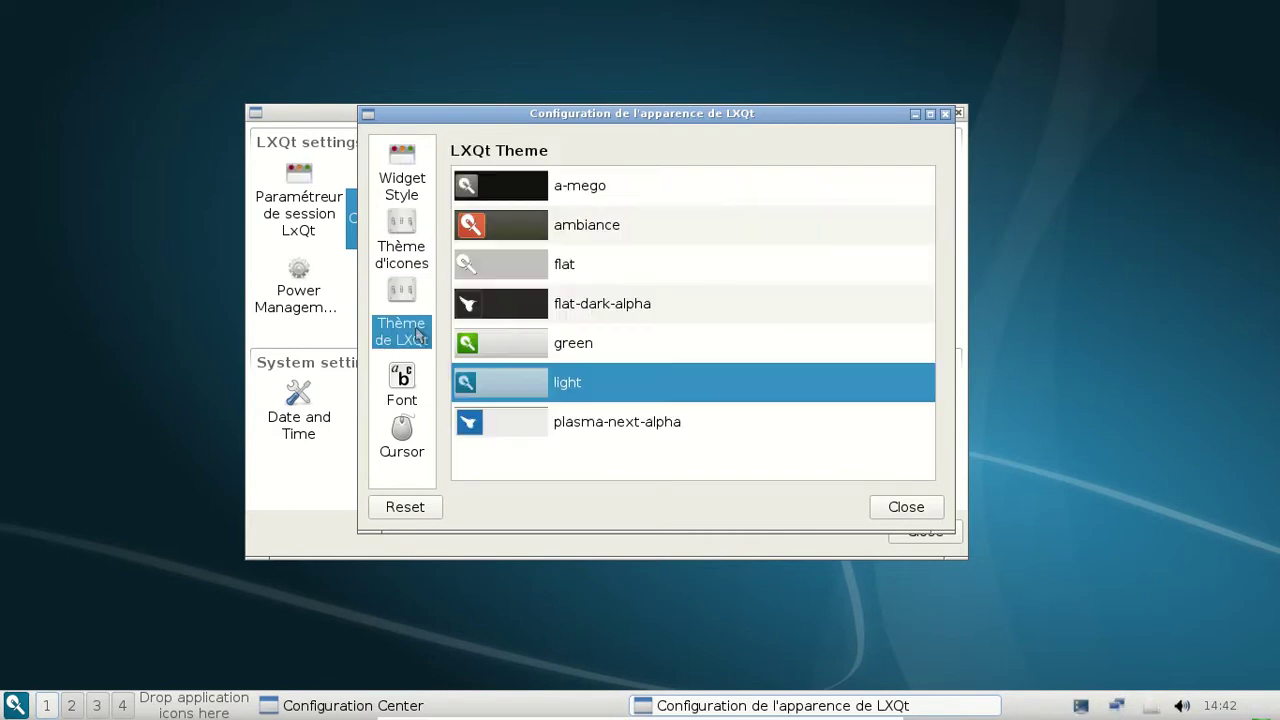
click(632, 186)
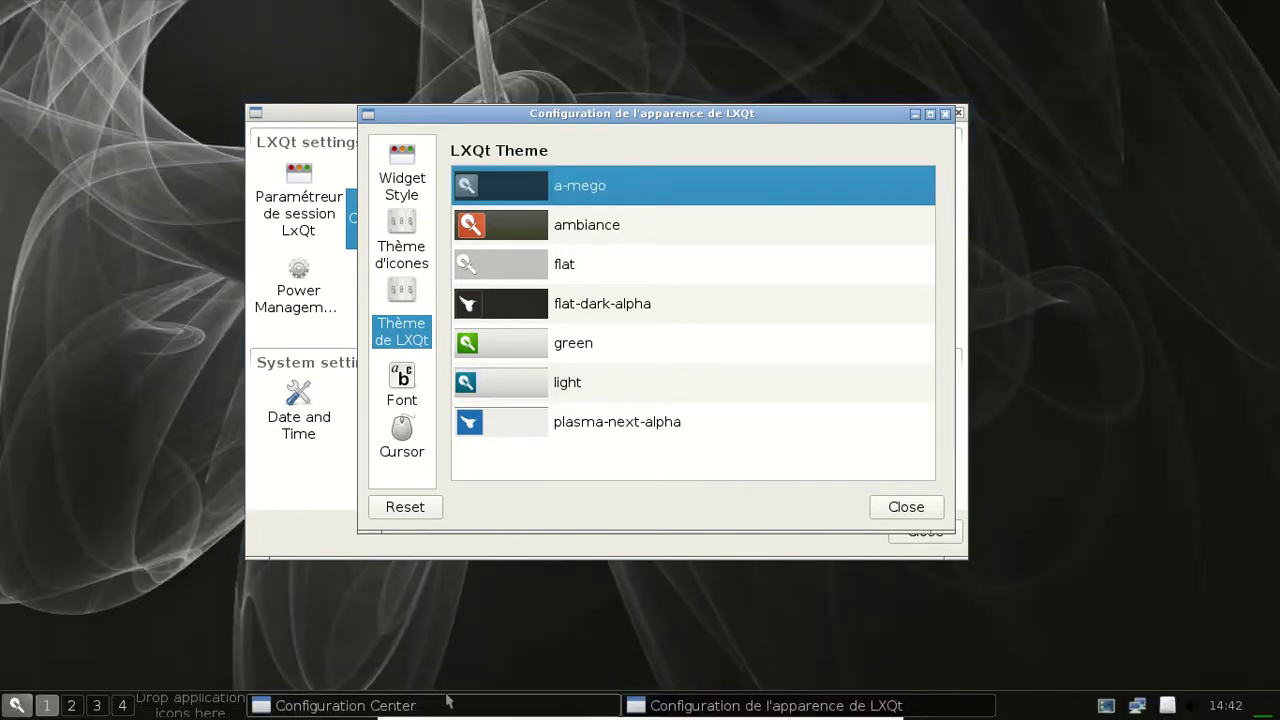
click(74, 706)
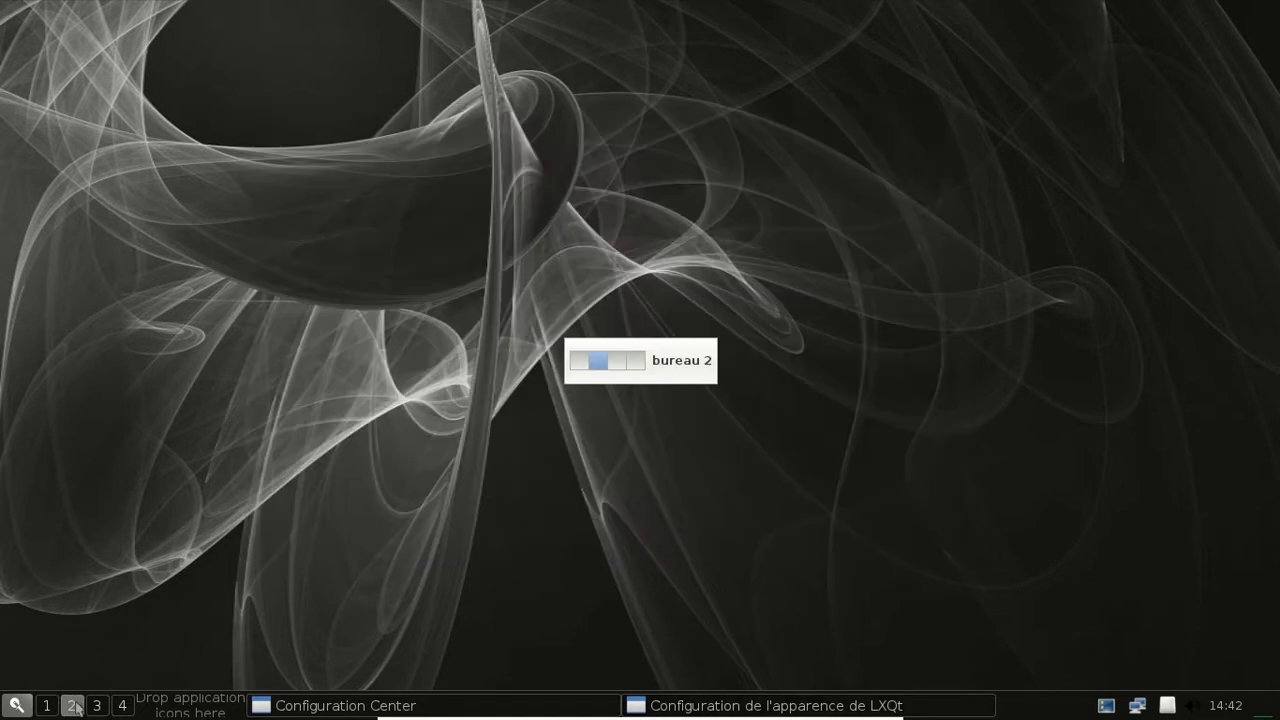
click(48, 706)
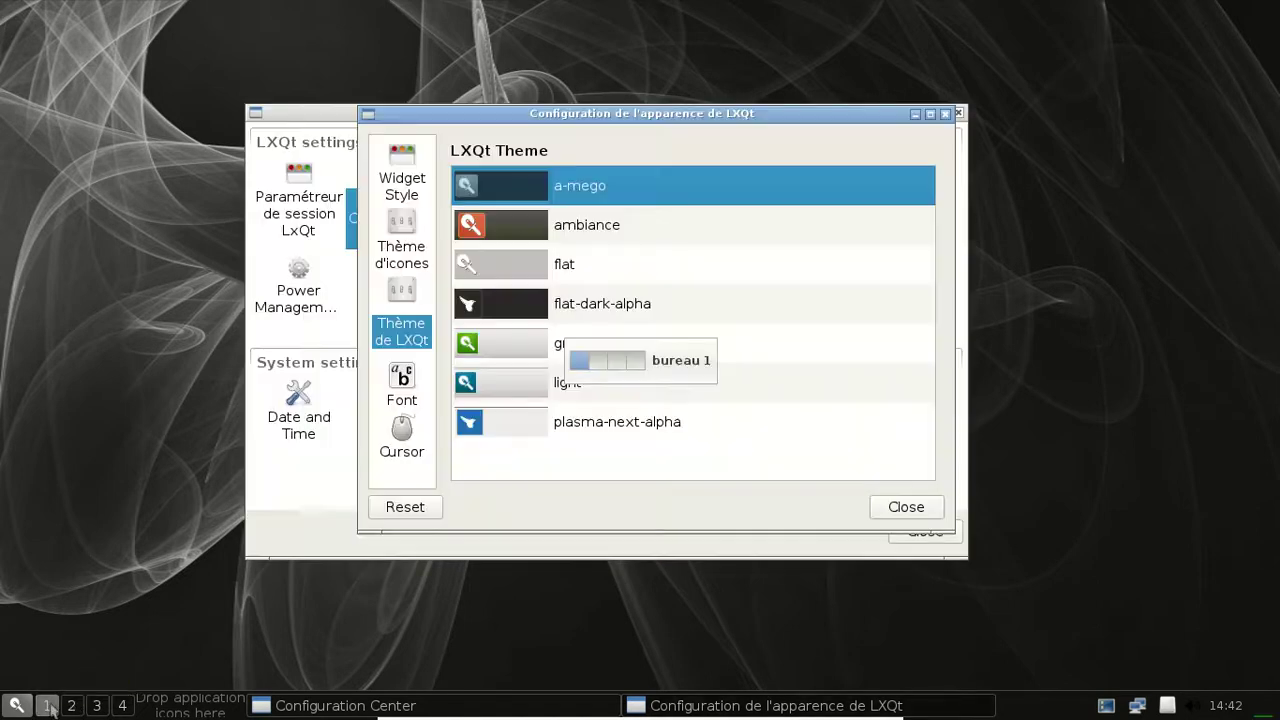
Switch the LXQt theme to ambiance, preview it on desktop 2 and go back to desktop 1.
click(607, 229)
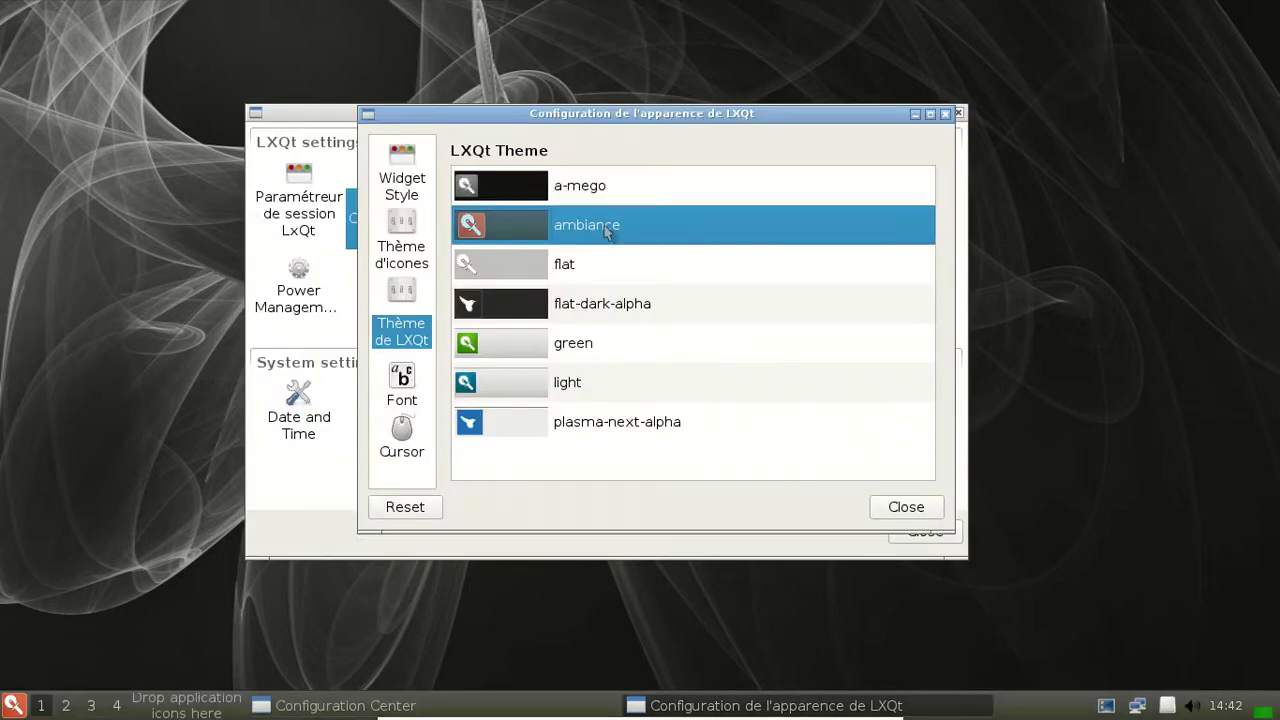
click(65, 706)
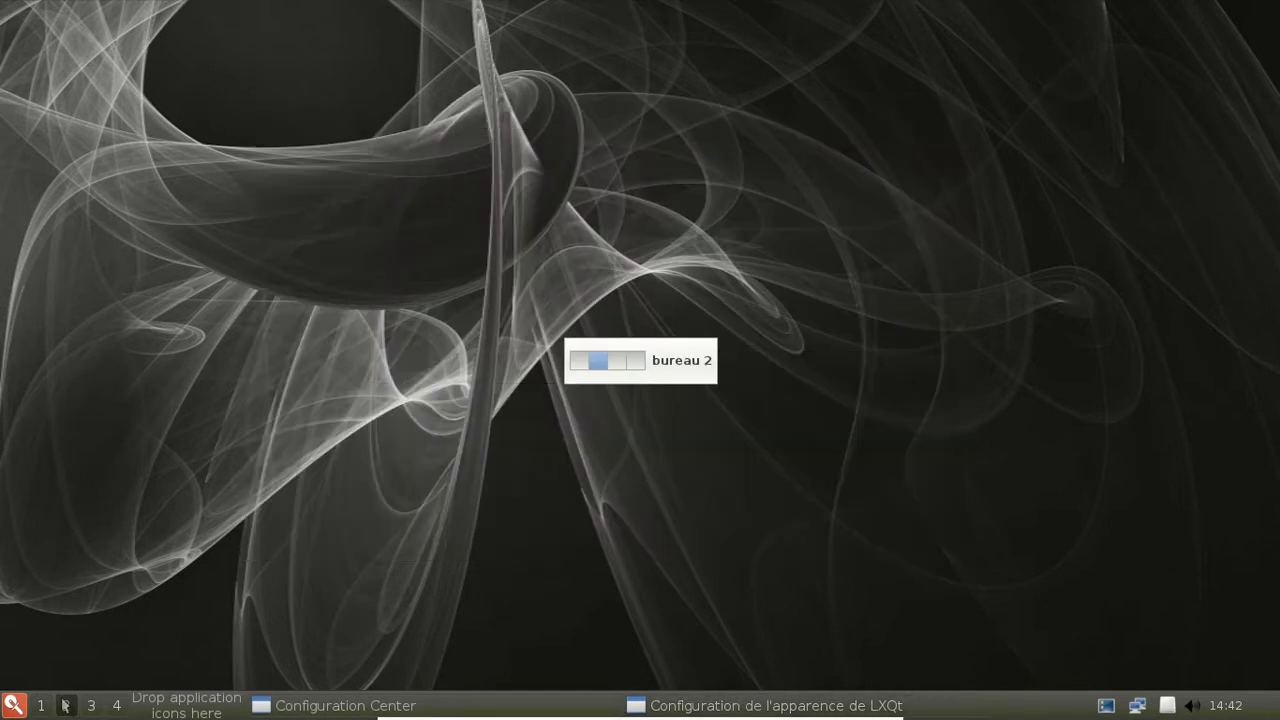
click(52, 706)
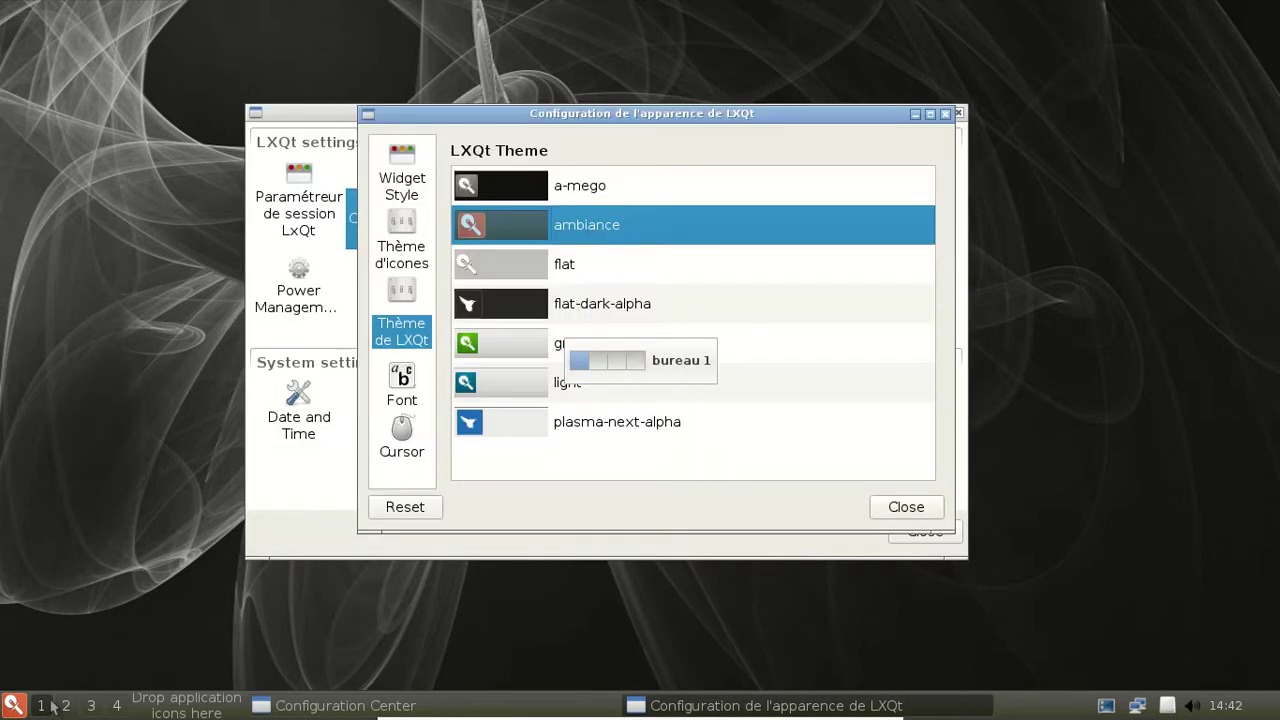
Apply the flat LXQt theme, preview it on empty desktop 2 and return to desktop 1.
click(613, 266)
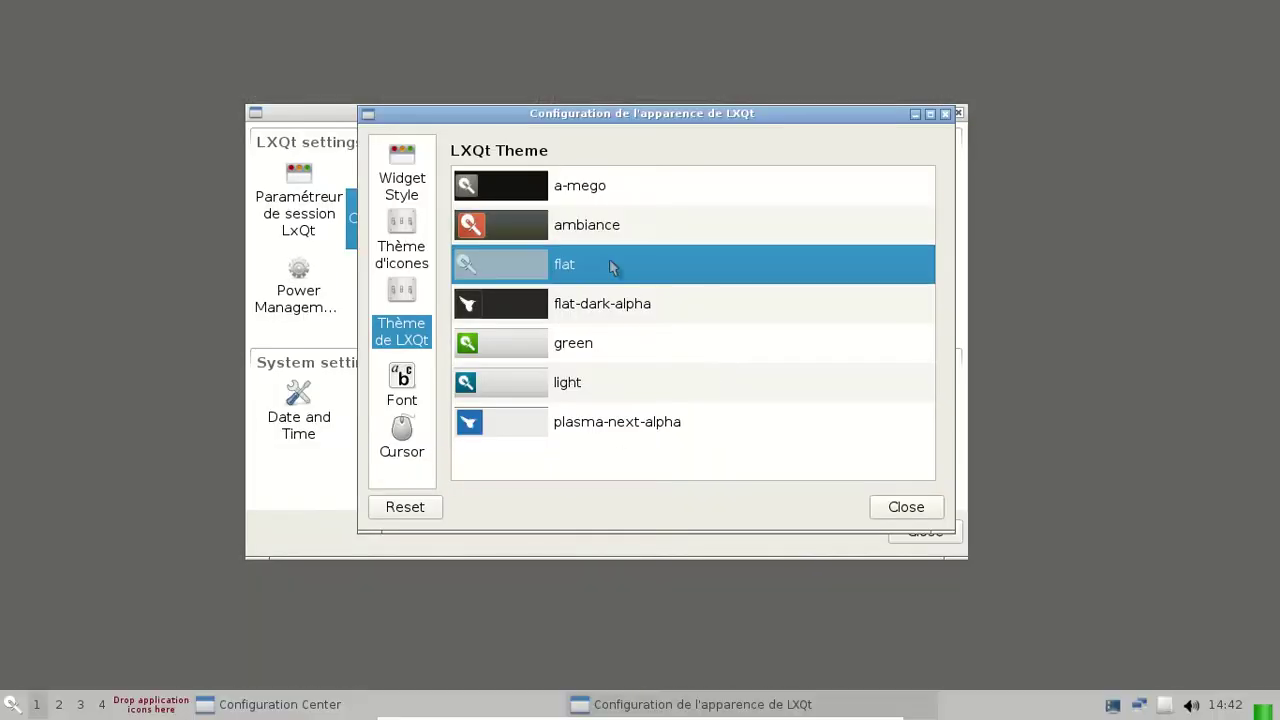
click(59, 705)
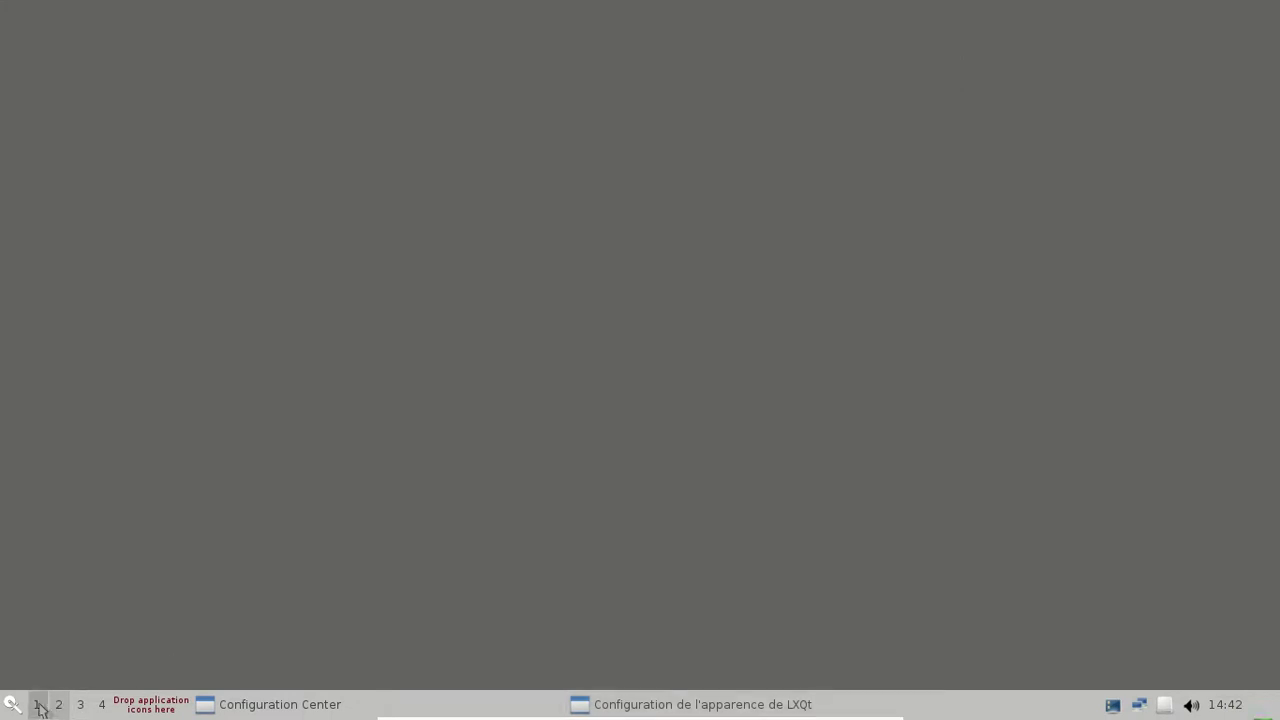
click(38, 706)
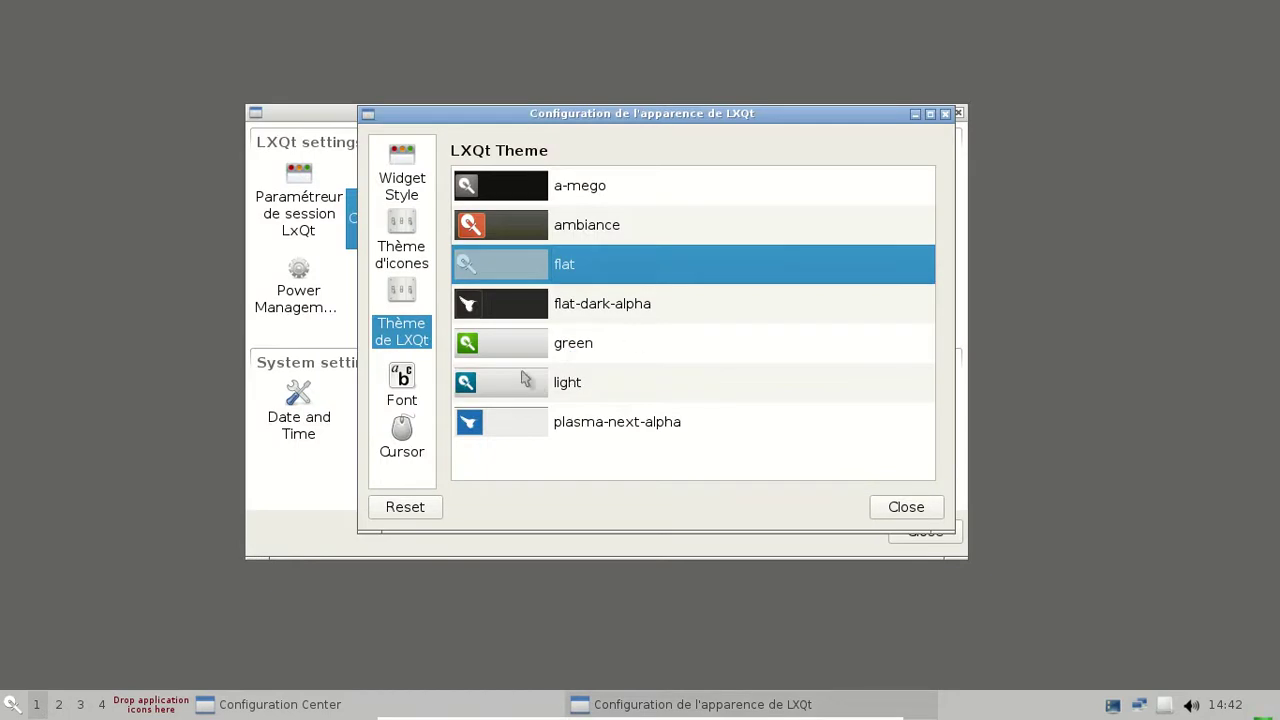
Switch the LXQt theme to flat-dark-alpha, view it on desktop 2 and go back to desktop 1.
click(578, 312)
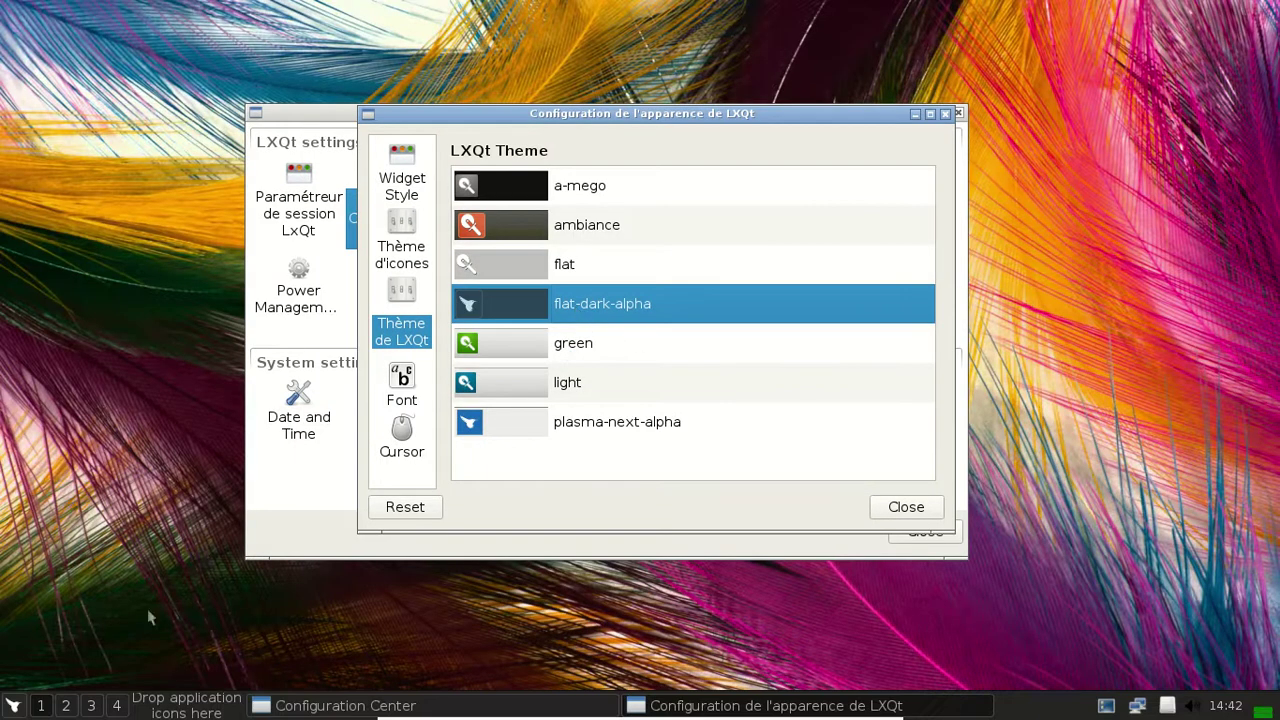
click(70, 713)
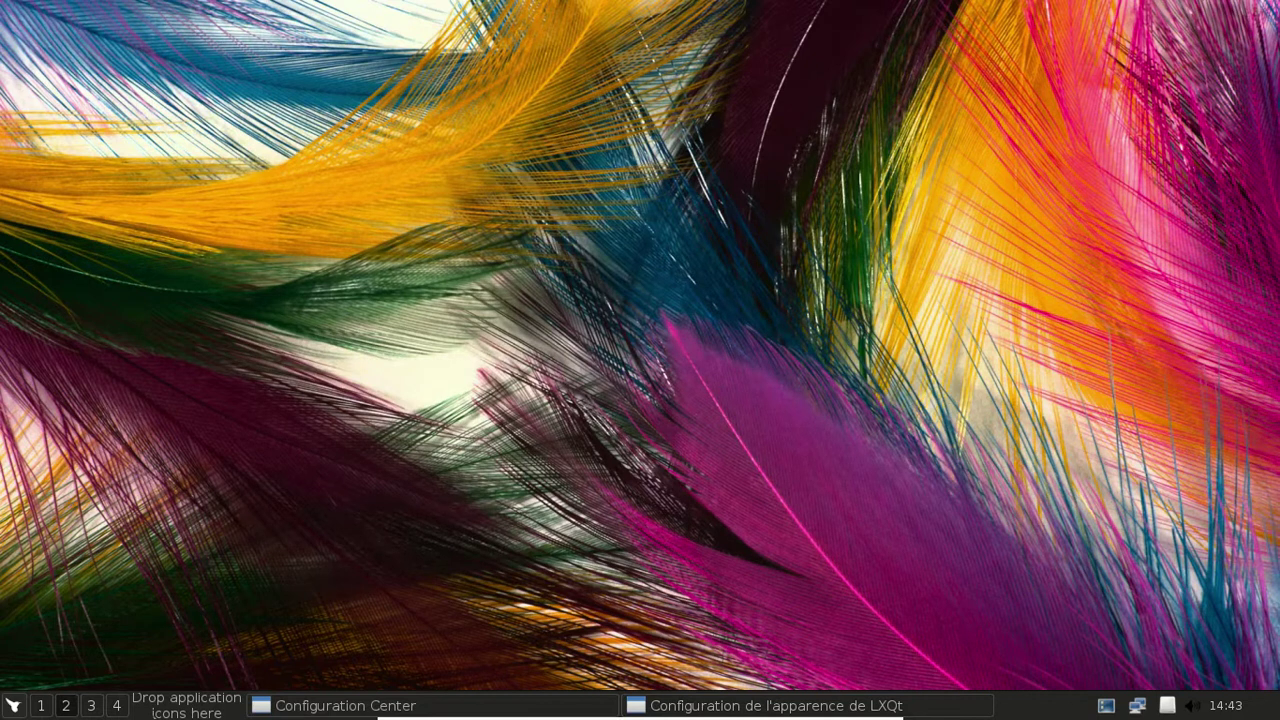
click(41, 706)
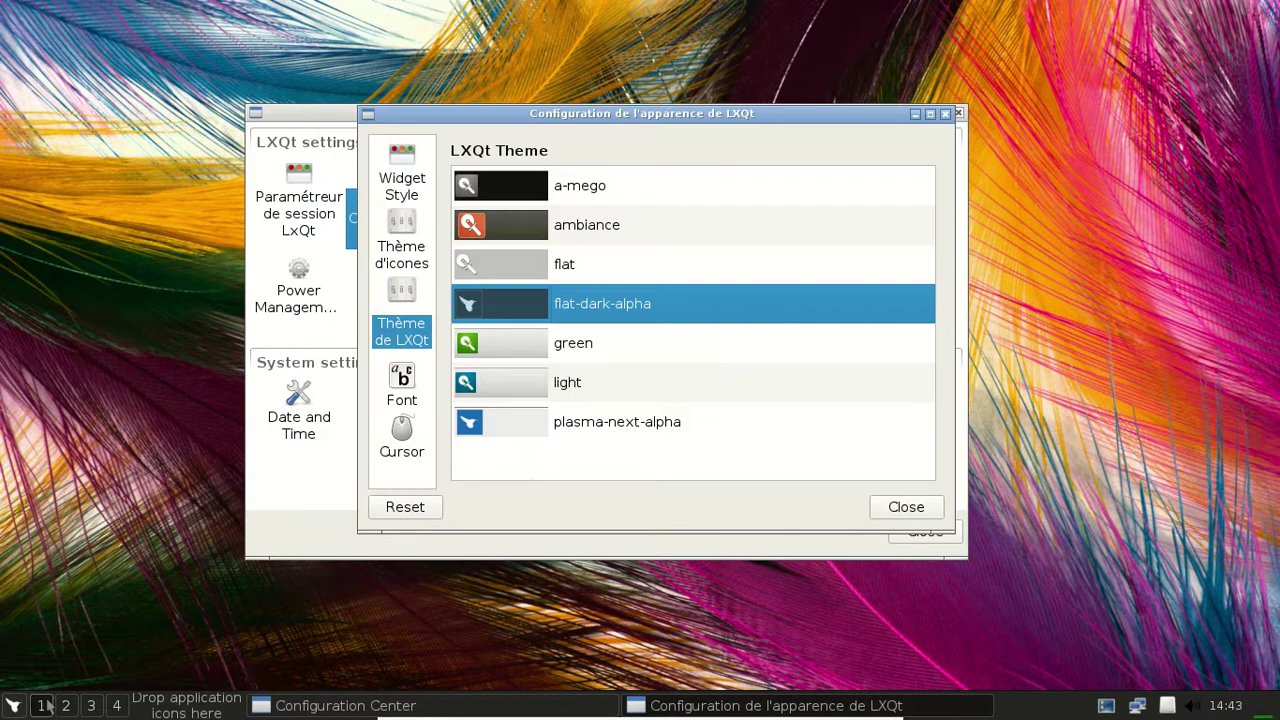
Try the green LXQt theme, check how it looks on desktop 2 and return to desktop 1.
click(615, 350)
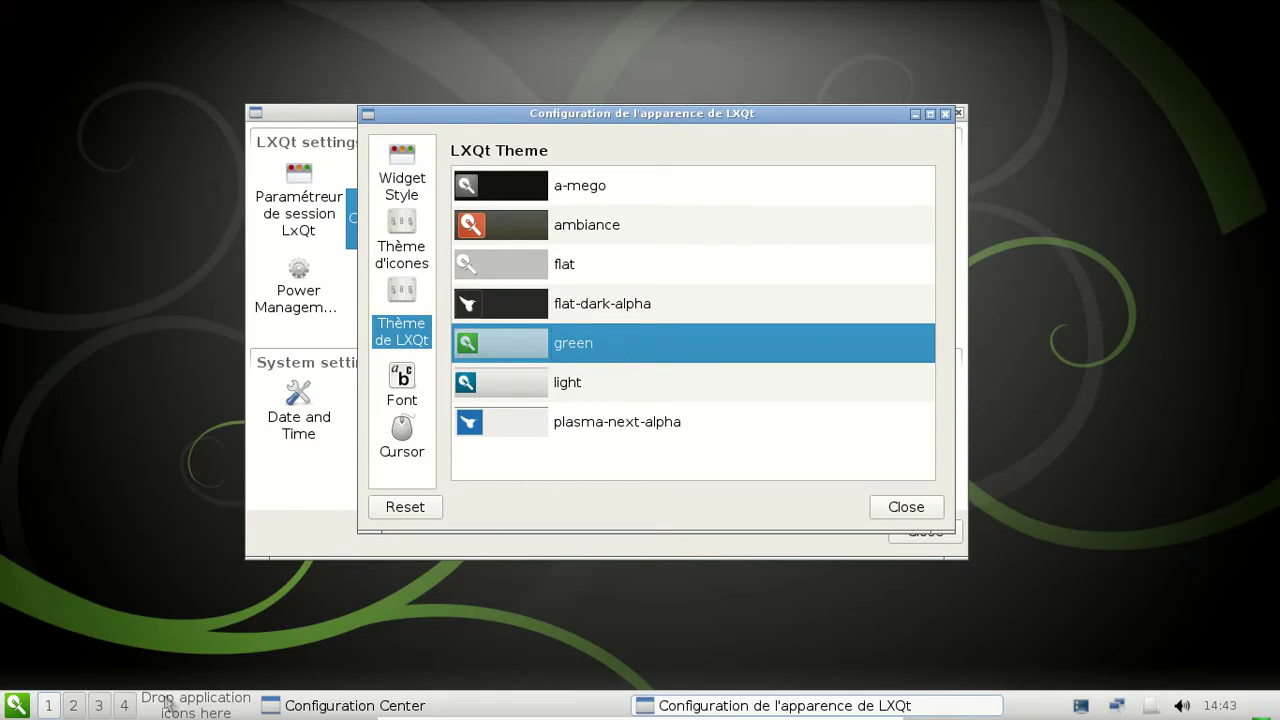
click(76, 706)
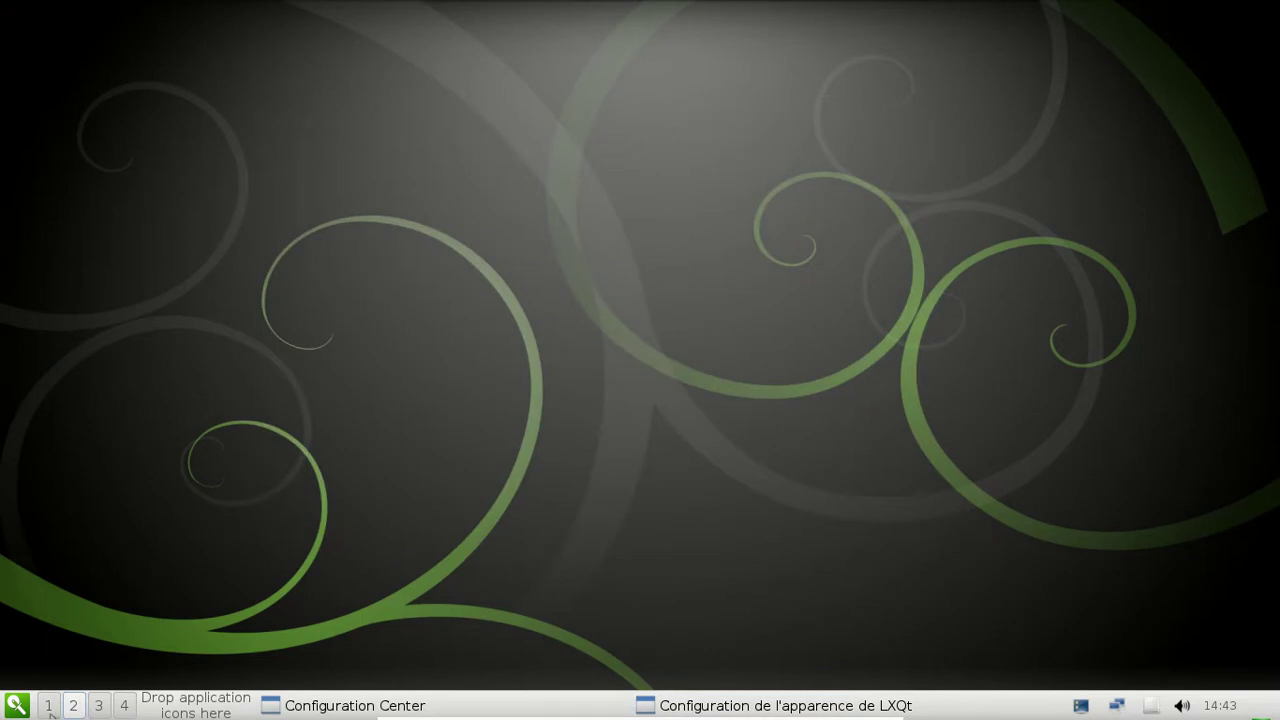
click(48, 706)
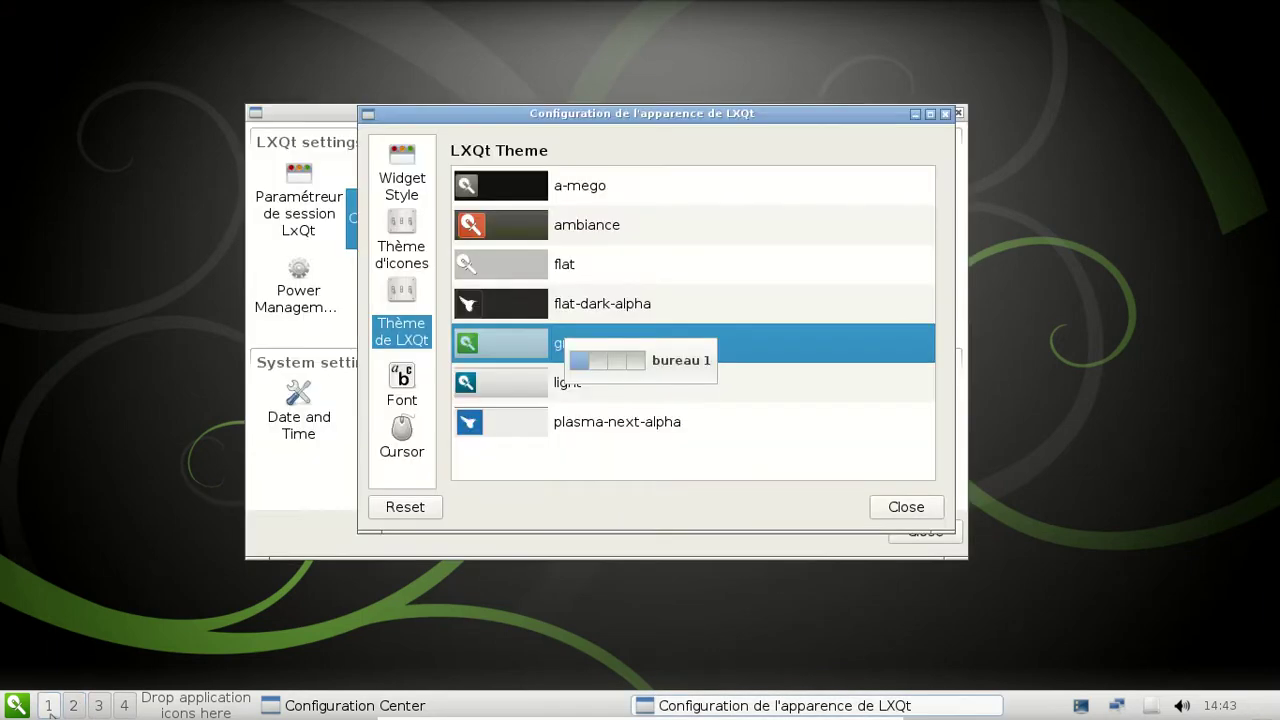
Try the light LXQt theme, apply plasma-next-alpha instead and preview it on desktop 2 before returning to desktop 1.
click(600, 395)
click(588, 421)
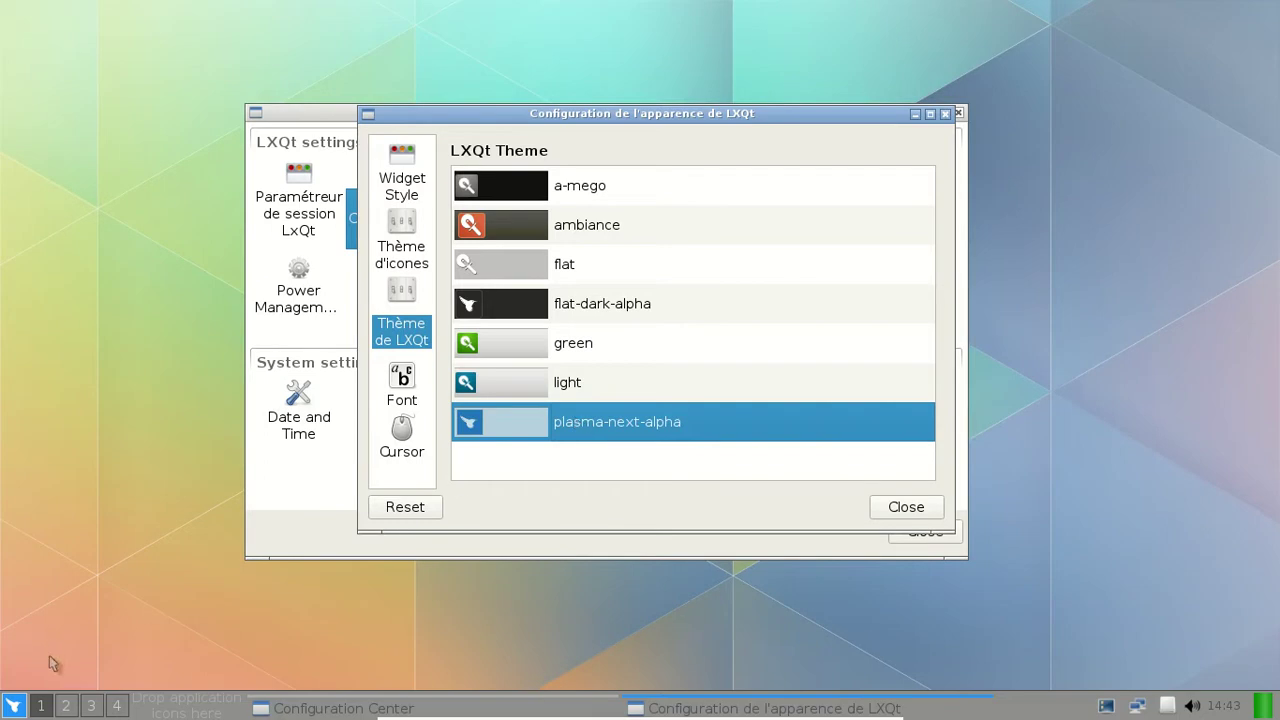
click(66, 706)
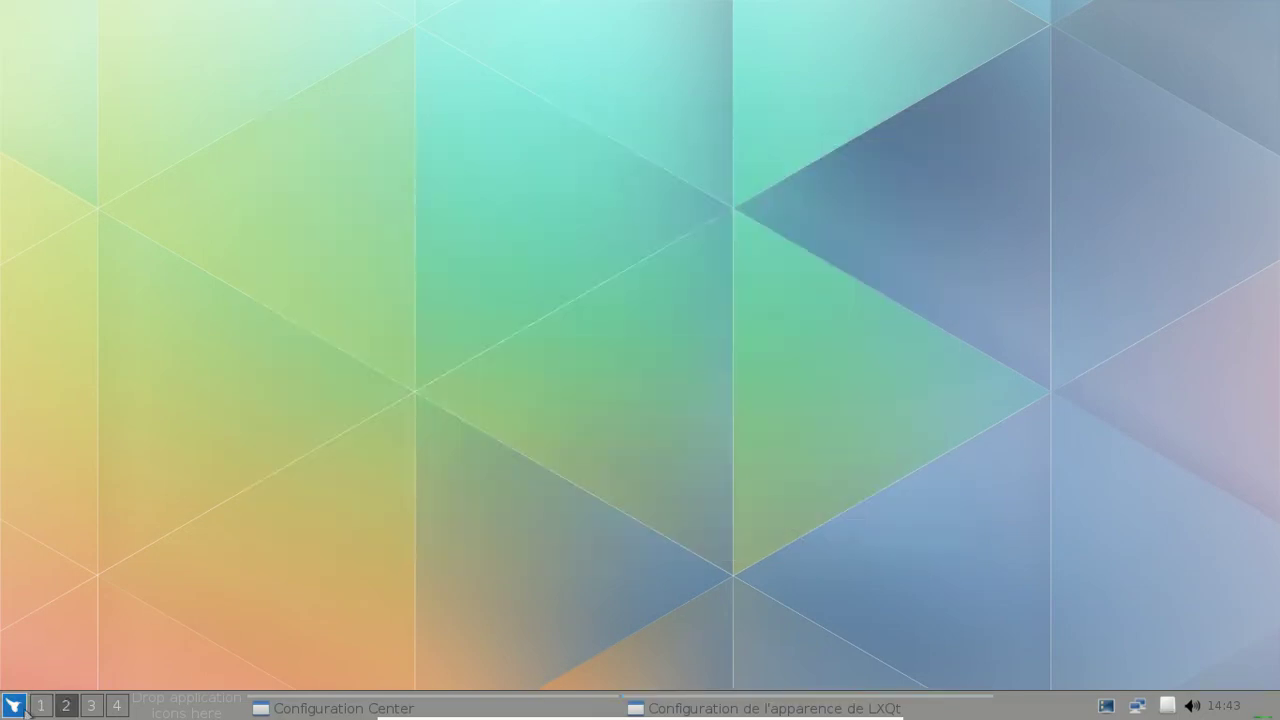
click(41, 706)
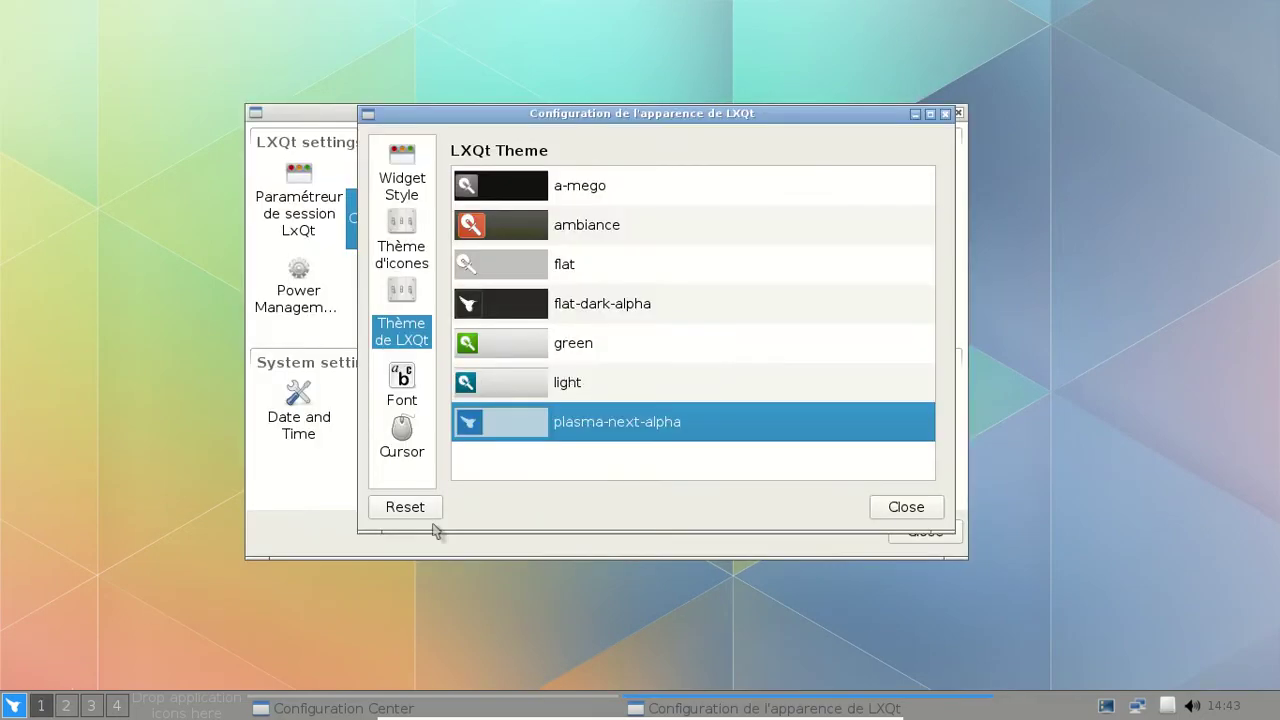
Review the default interface font settings and check the list of available font names.
click(402, 379)
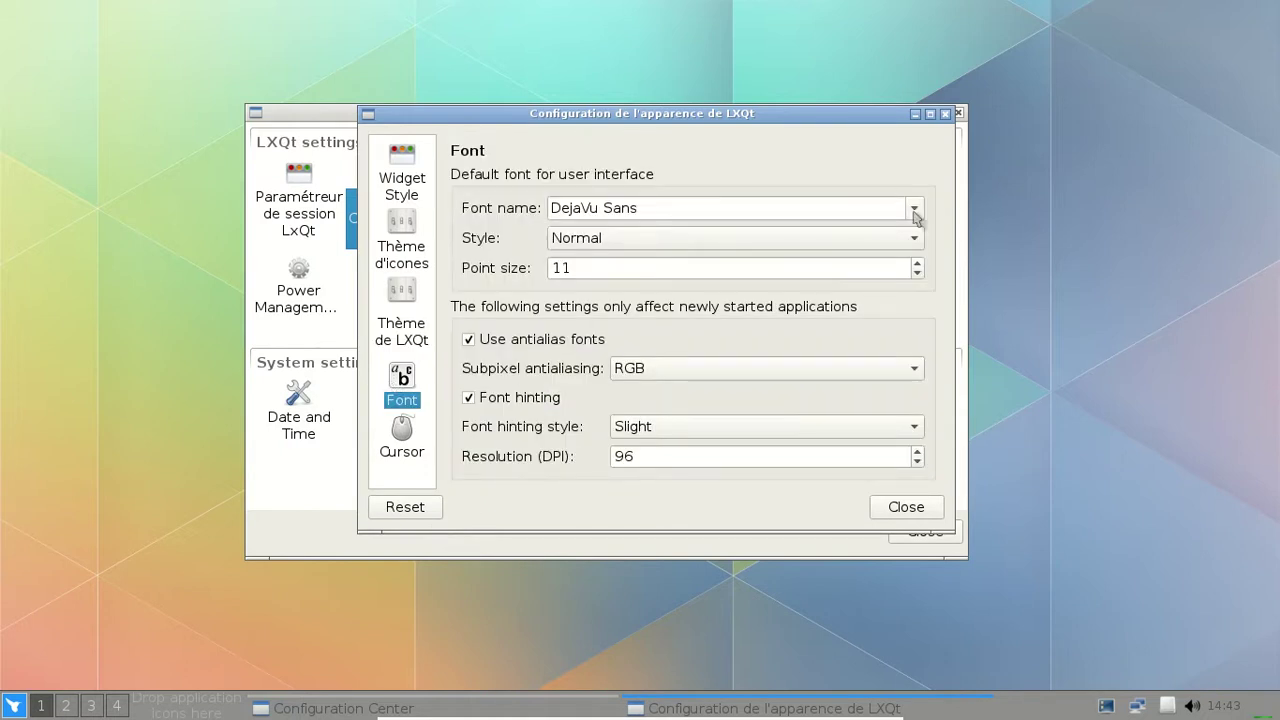
click(913, 210)
click(913, 214)
Preview the handhelds and redglass cursor themes, reselect whiteglass and close the appearance configuration.
click(408, 430)
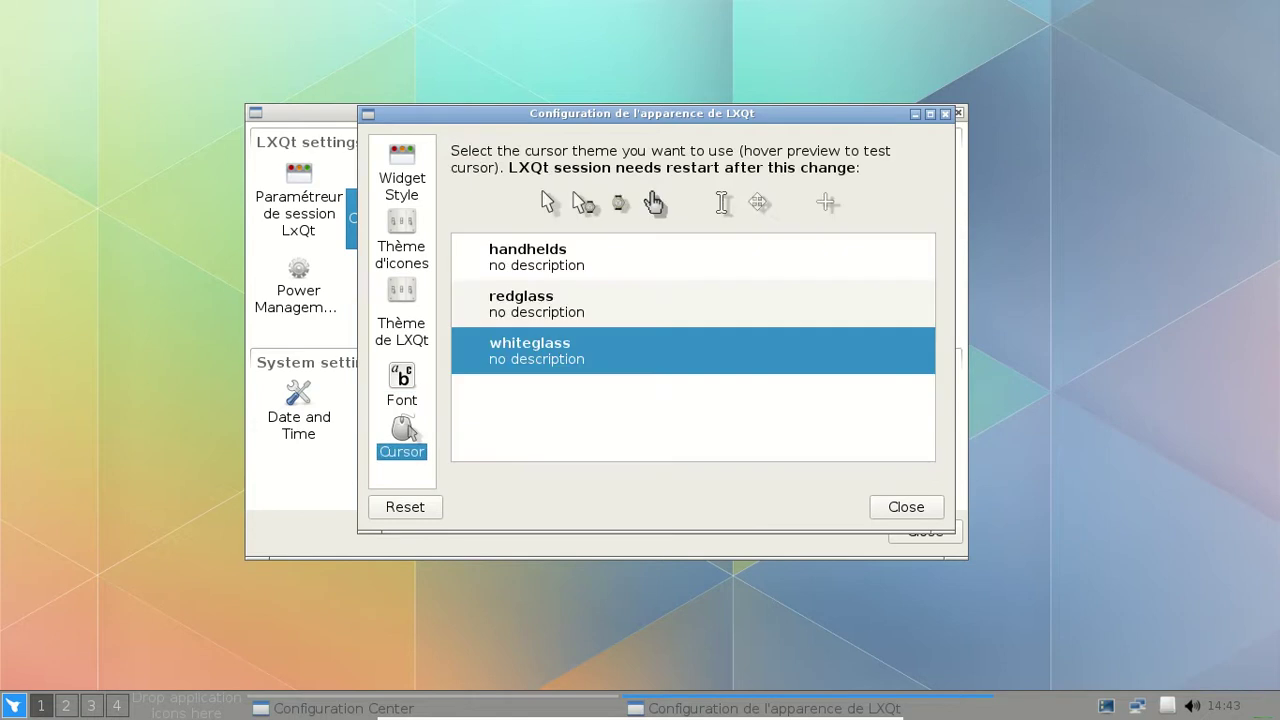
click(601, 275)
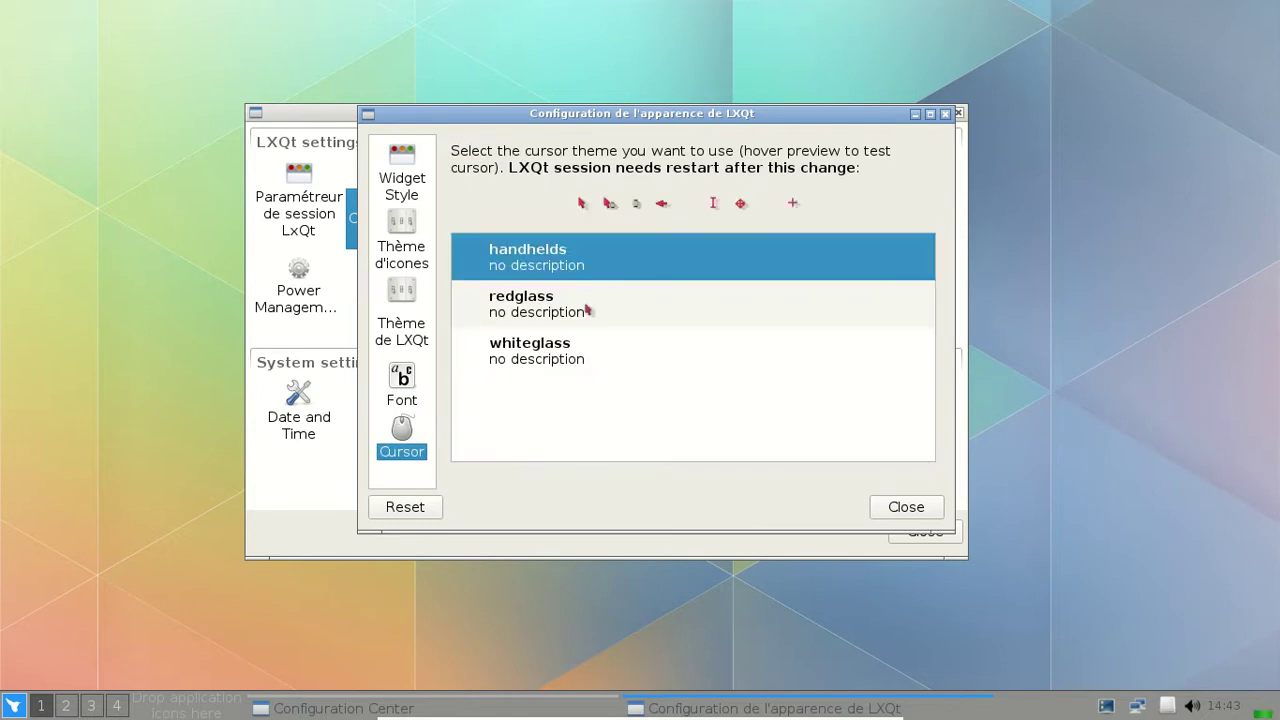
click(588, 311)
click(571, 352)
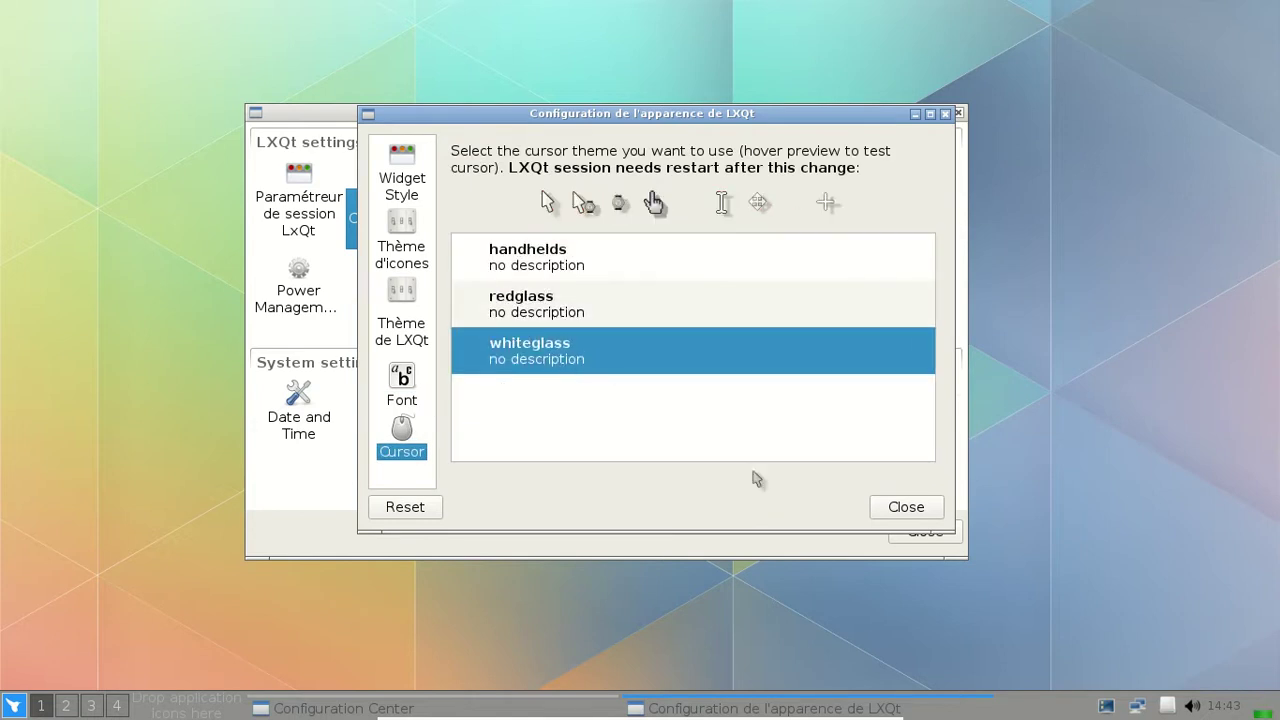
click(888, 516)
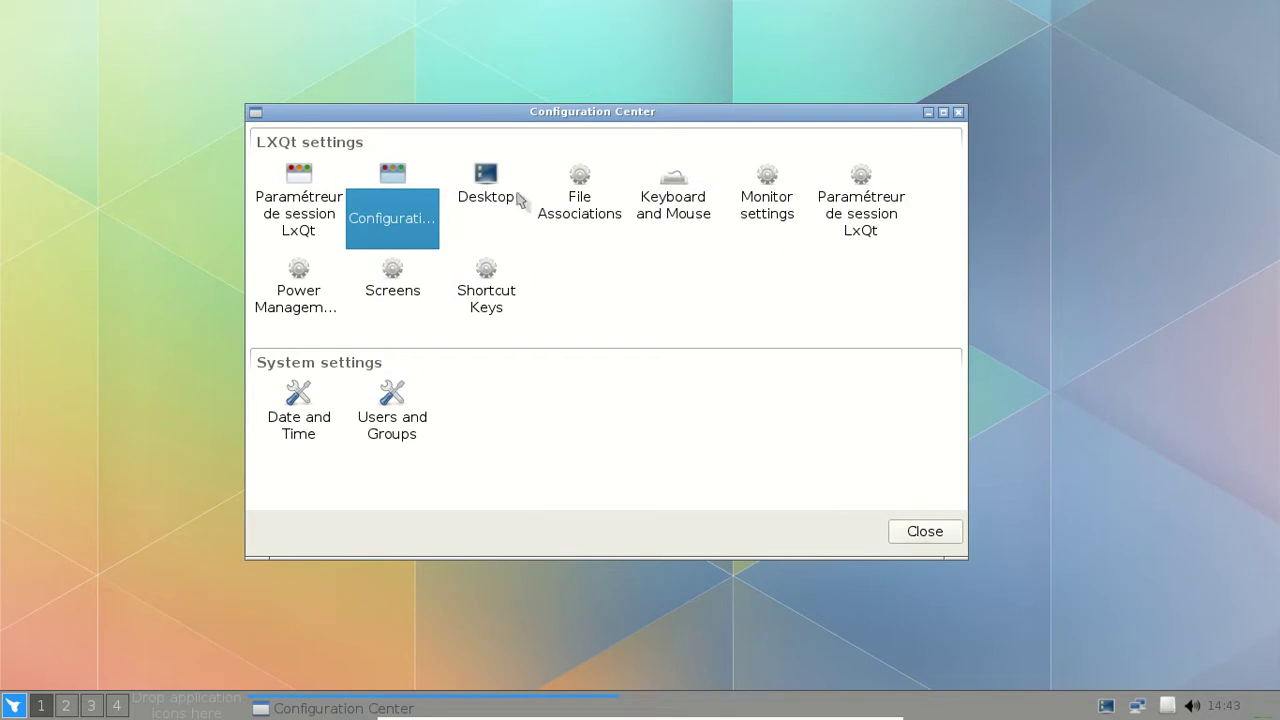
Open the Keyboard and Mouse settings and review the mouse, cursor, keyboard and keyboard layout options.
double_click(641, 207)
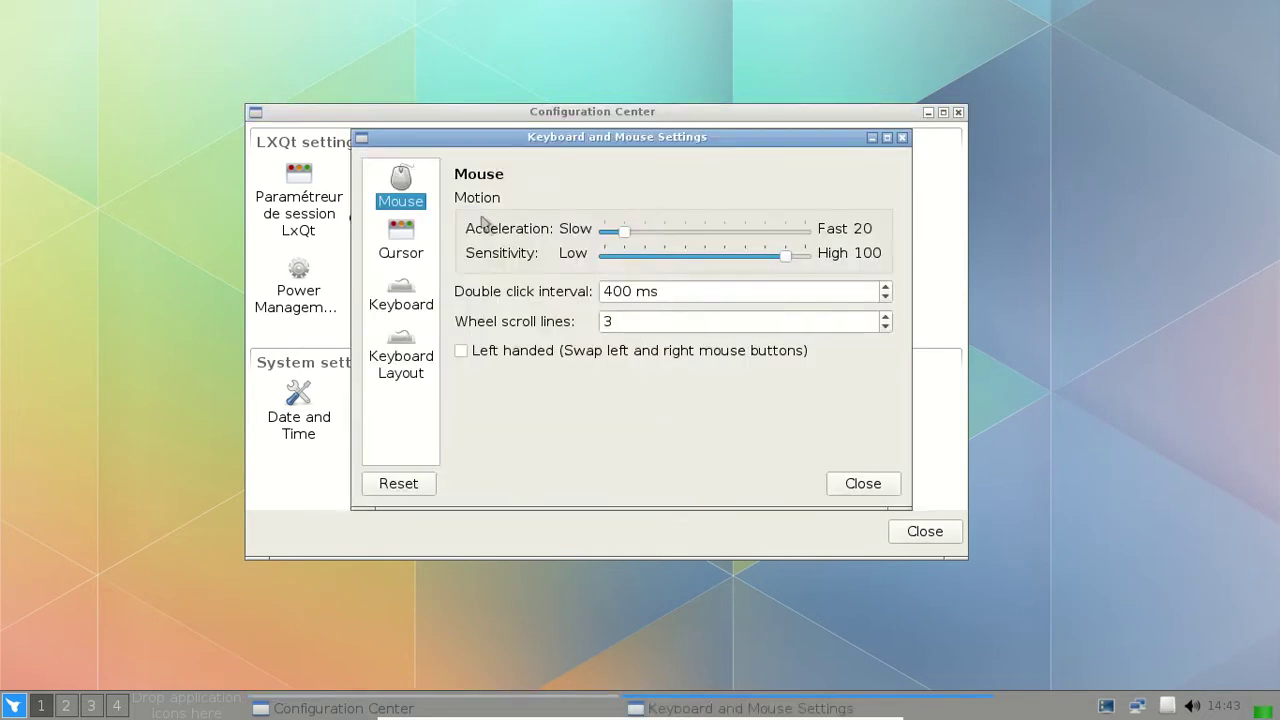
click(418, 244)
click(412, 292)
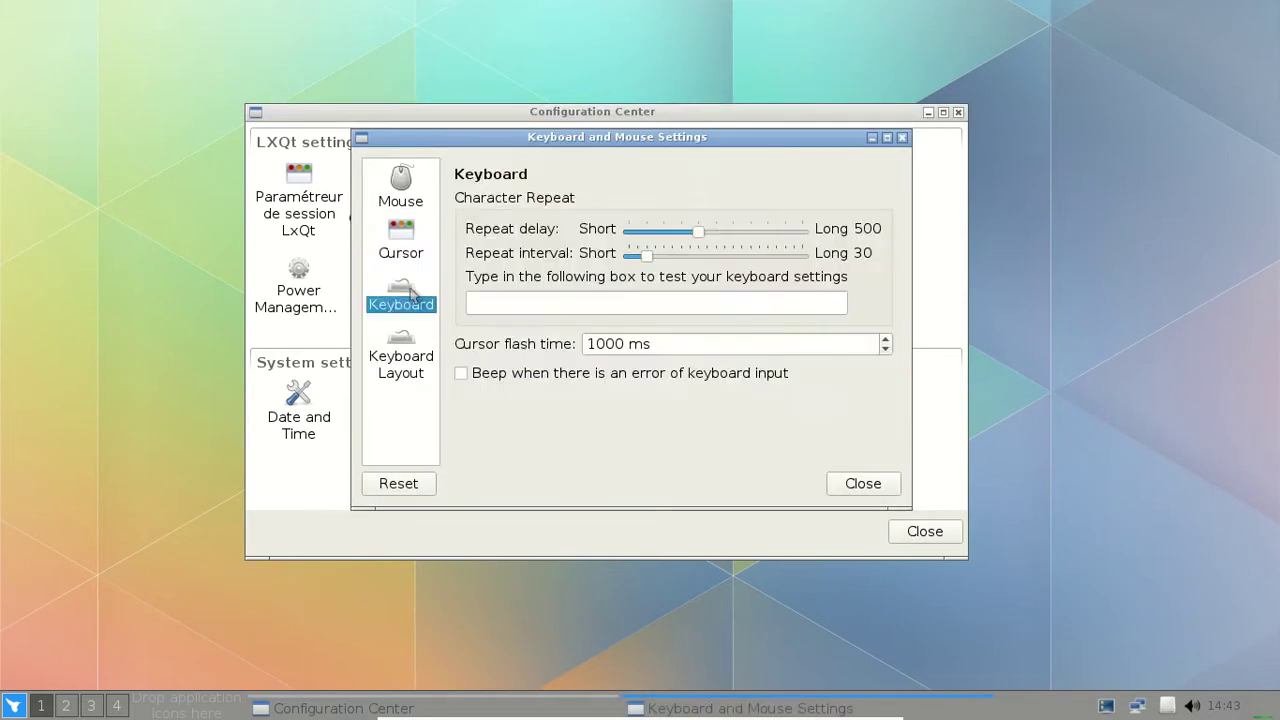
click(403, 370)
Browse the keyboard layouts and variants available to add, and dismiss the selection dialog without adding one.
click(866, 210)
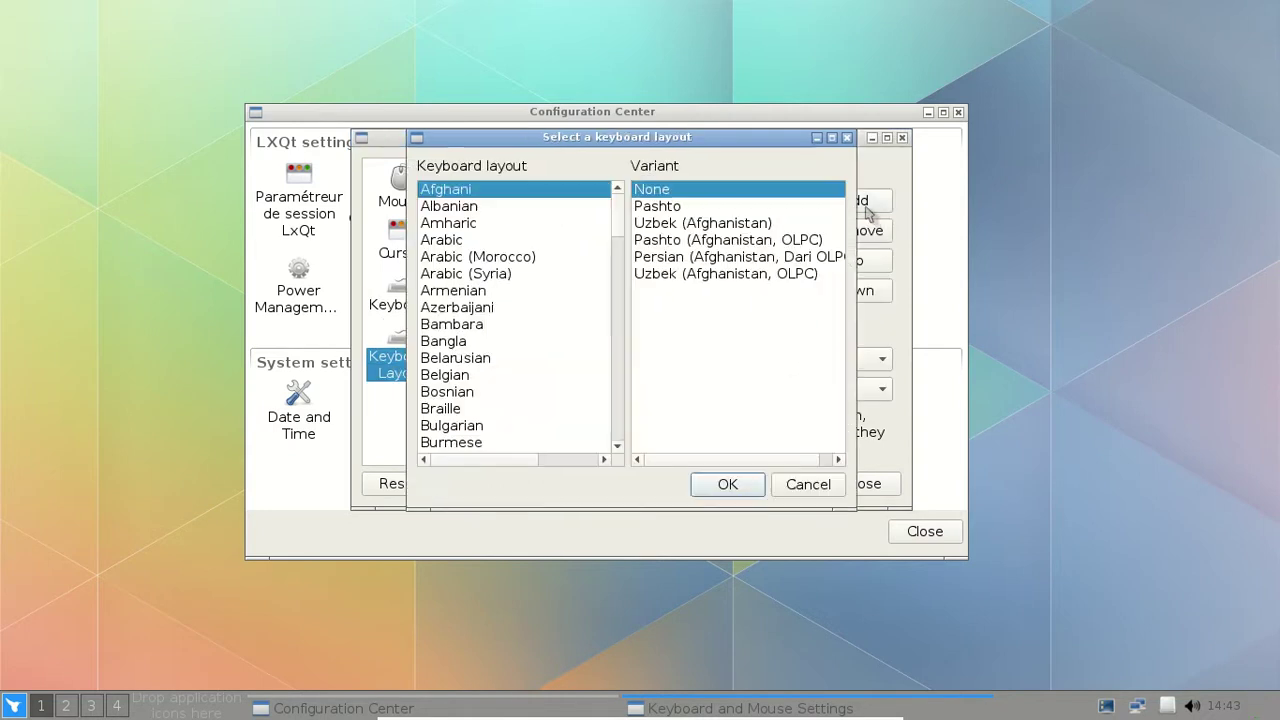
drag(622, 222, 650, 200)
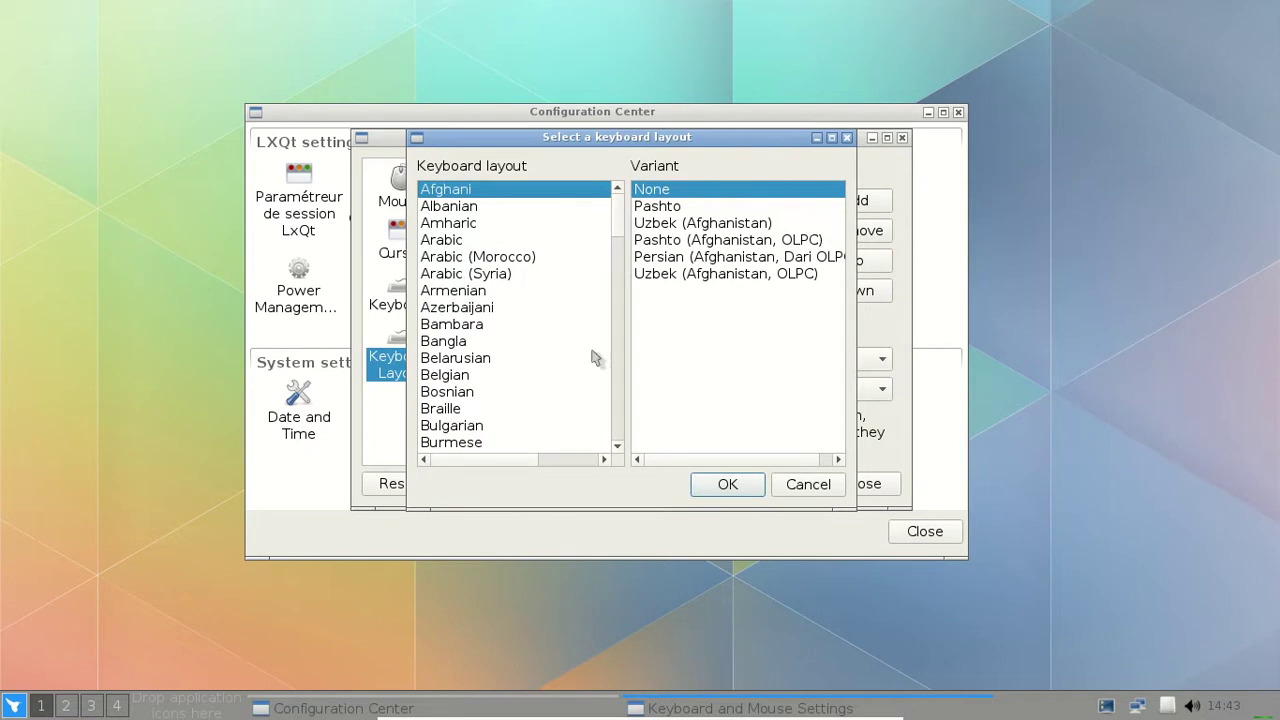
scroll(560, 314, down, 7)
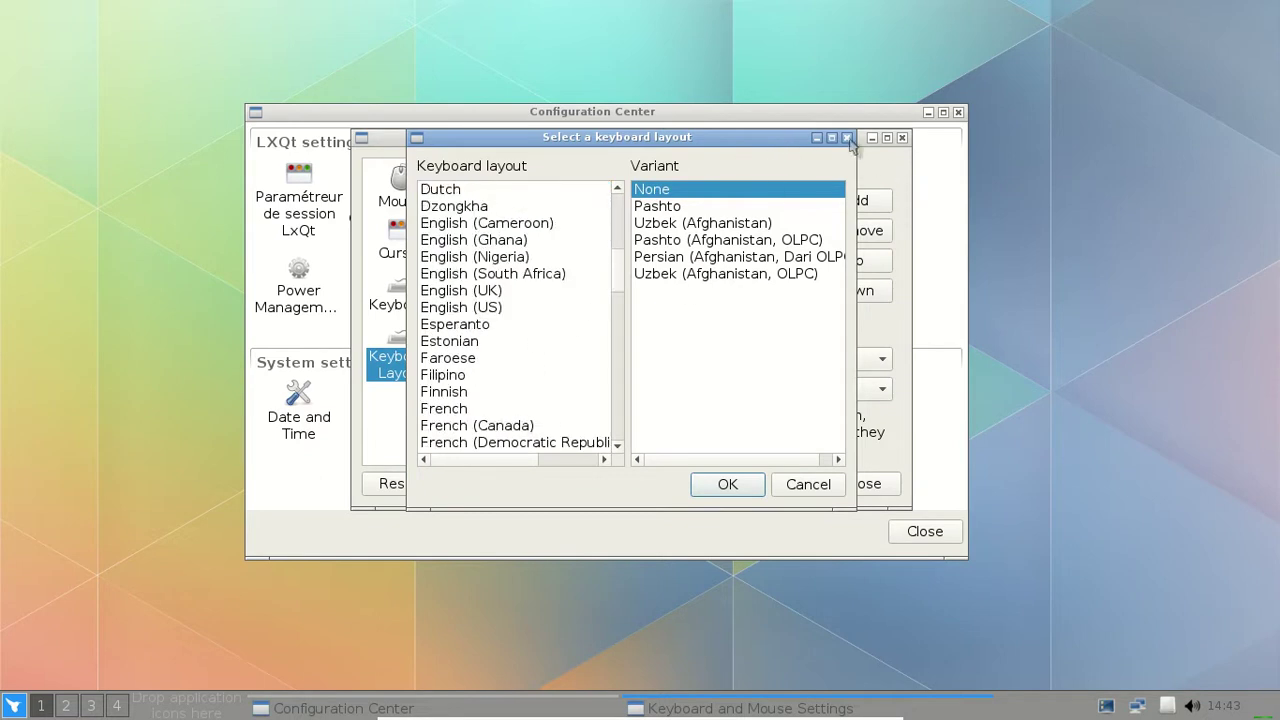
click(847, 138)
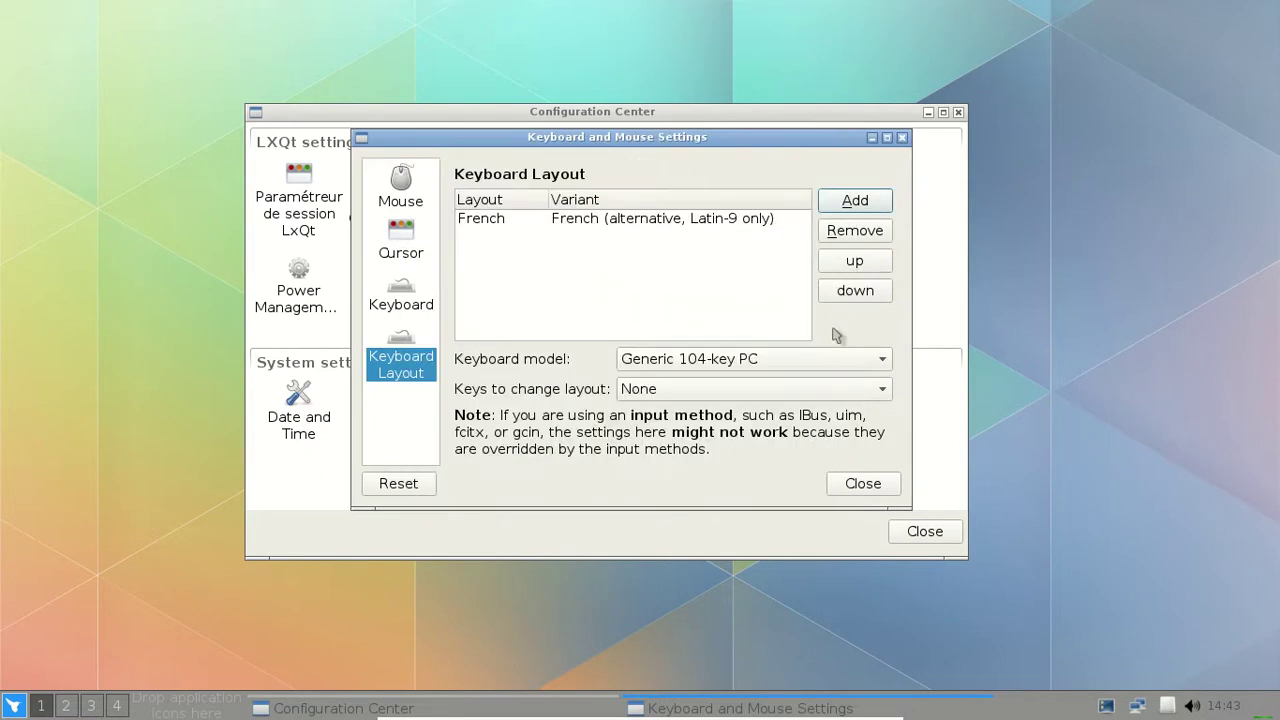
Browse the keyboard model list as far as the Logitech entries and dismiss it without choosing a model.
click(793, 368)
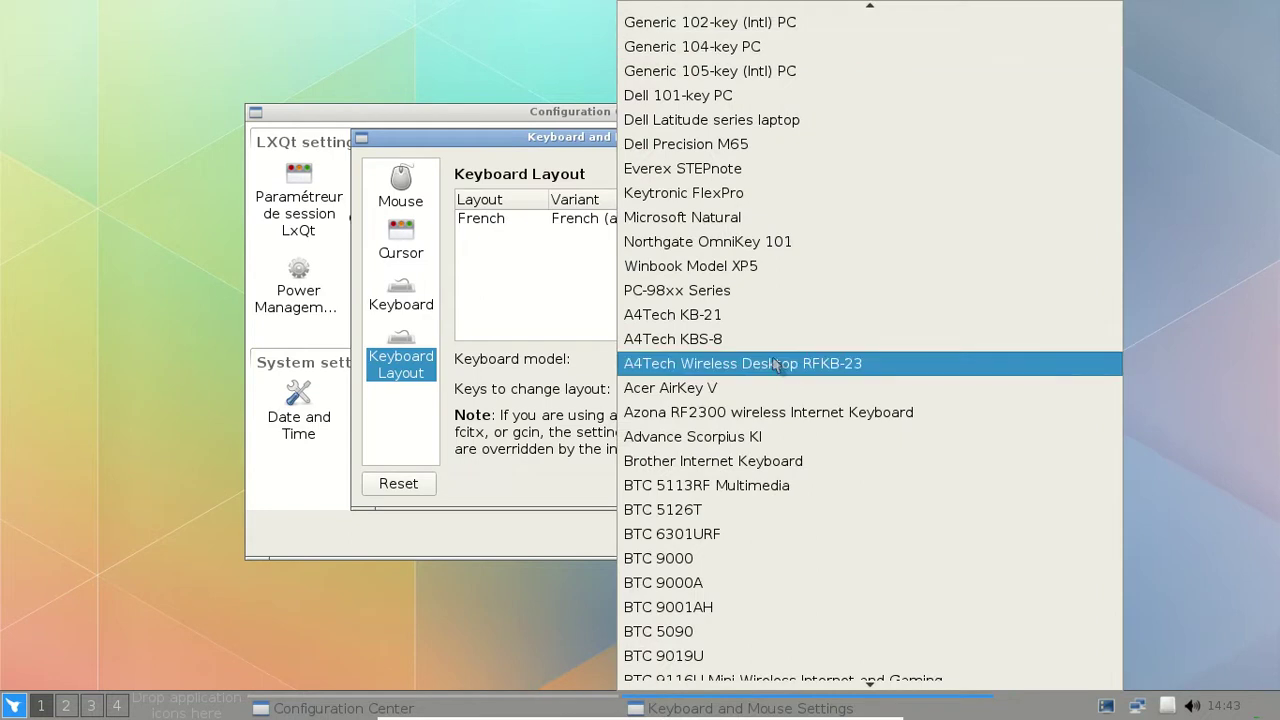
scroll(777, 365, down, 10)
key(g)
key(Down)
key(Down)
key(Down)
key(Down)
key(Down)
key(Down)
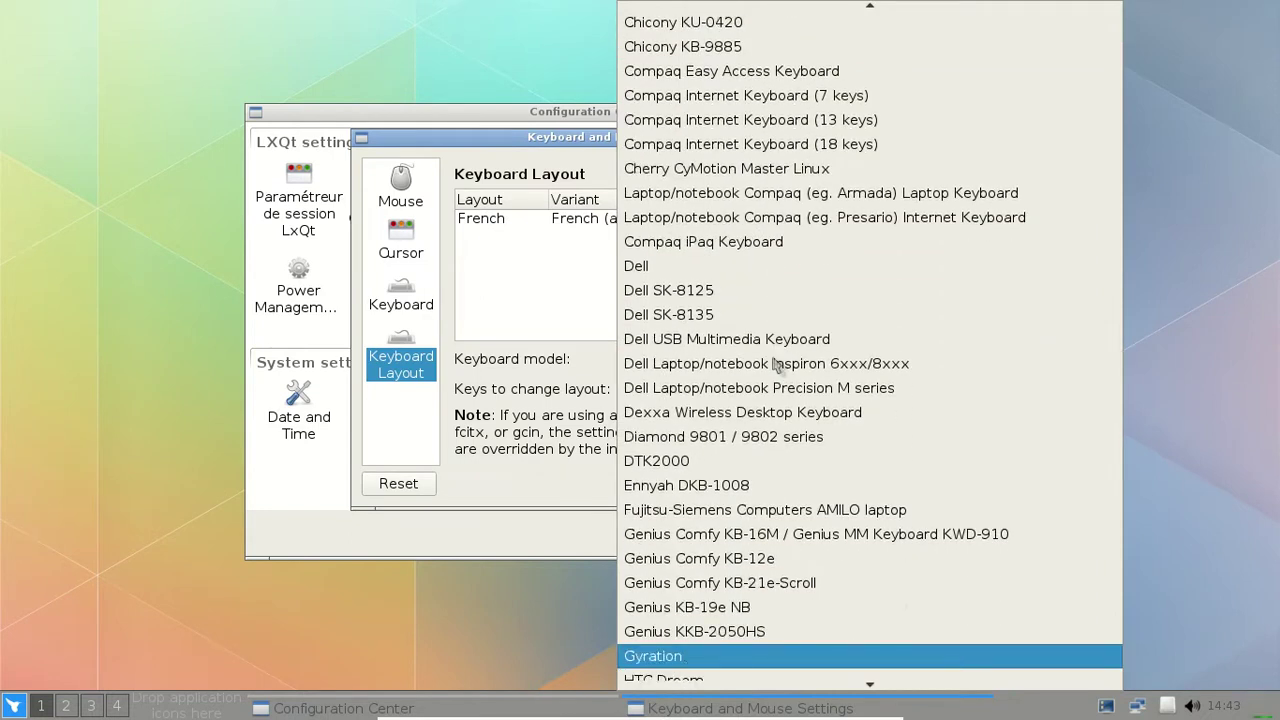
key(Up)
key(Page_Down)
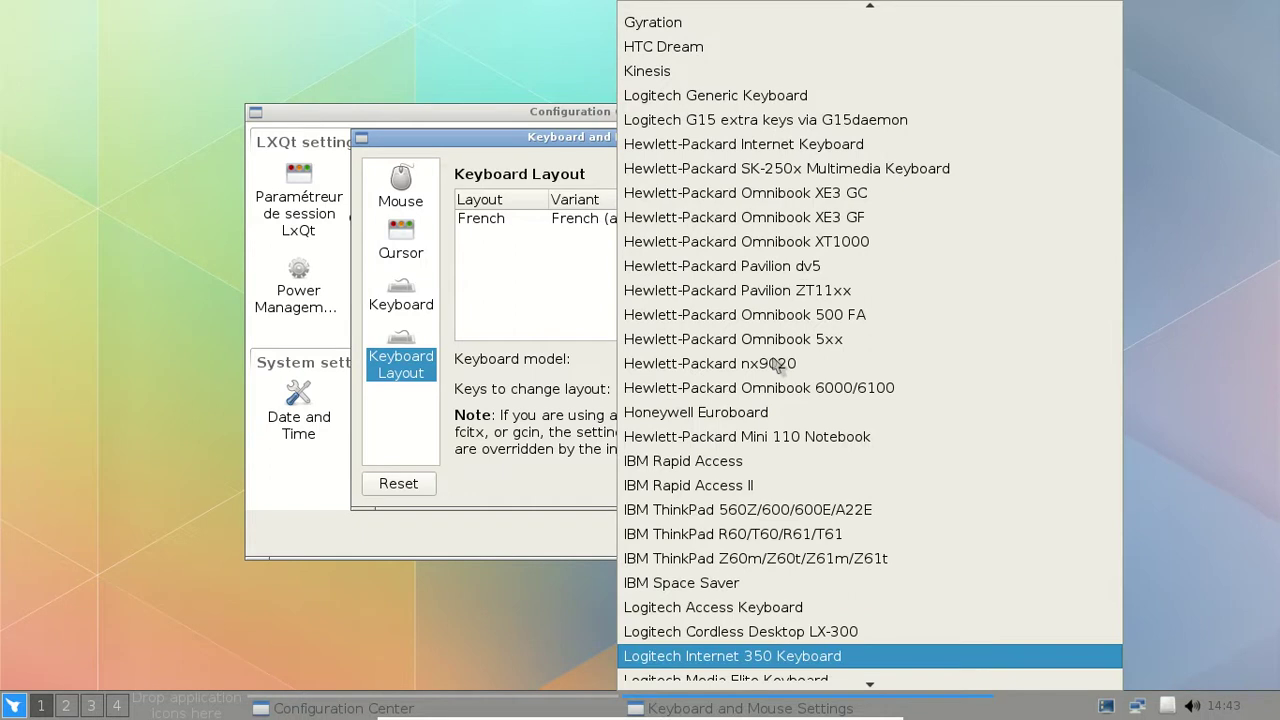
key(Escape)
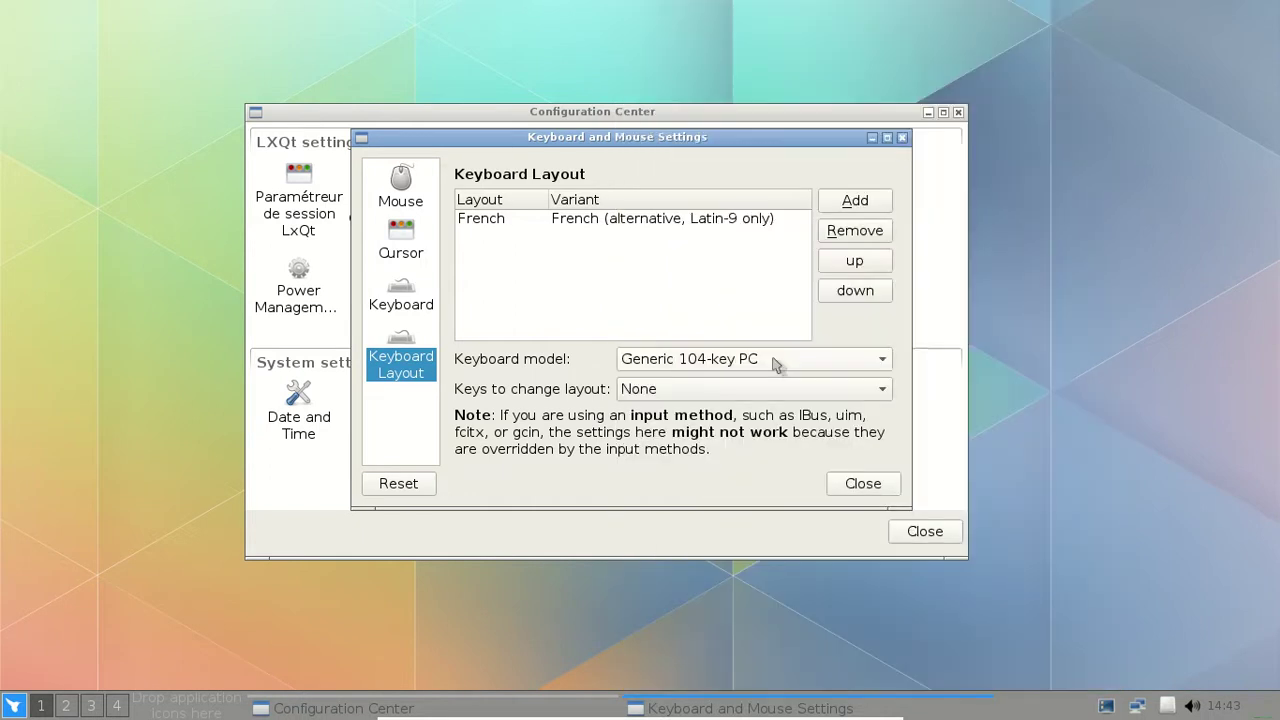
Reopen the keyboard model list and look through it to its end and back up to the Microsoft models.
click(775, 362)
key(Page_Down)
key(Page_Down)
key(Page_Down)
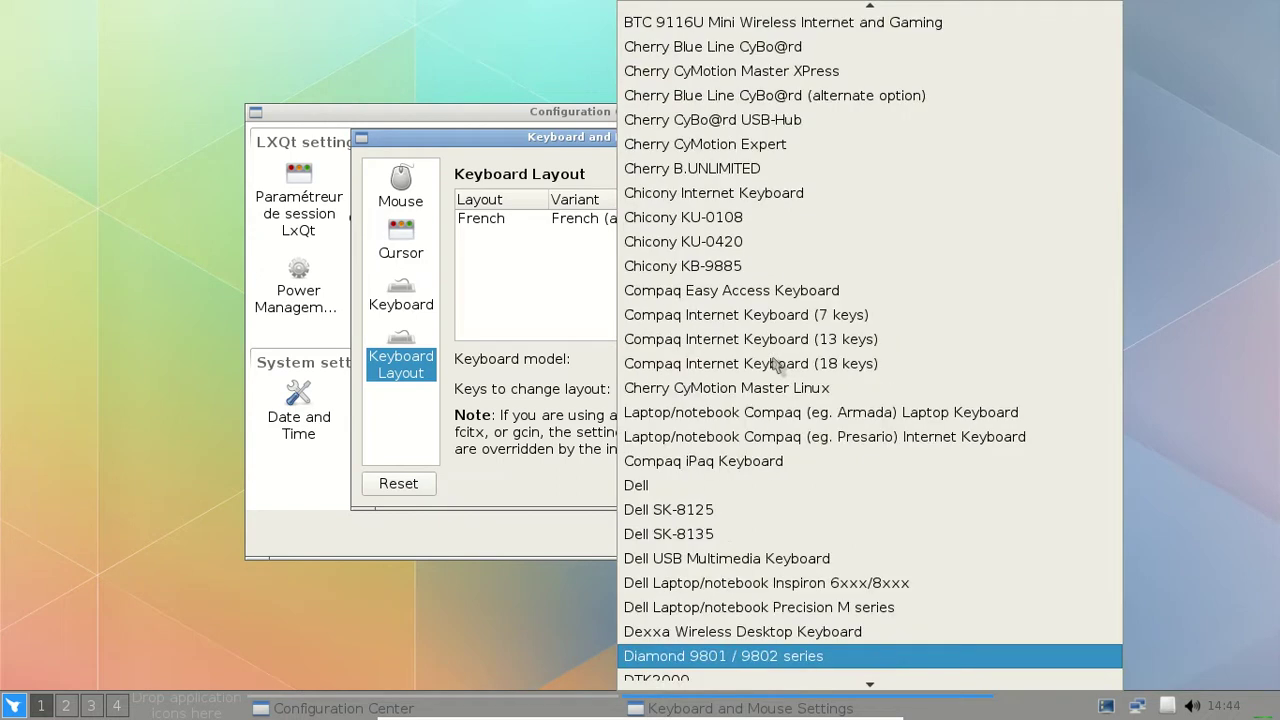
key(Up)
key(Up)
key(Up)
key(Up)
key(Up)
key(Page_Up)
key(Up)
key(Down)
key(Page_Down)
key(Page_Down)
key(Page_Down)
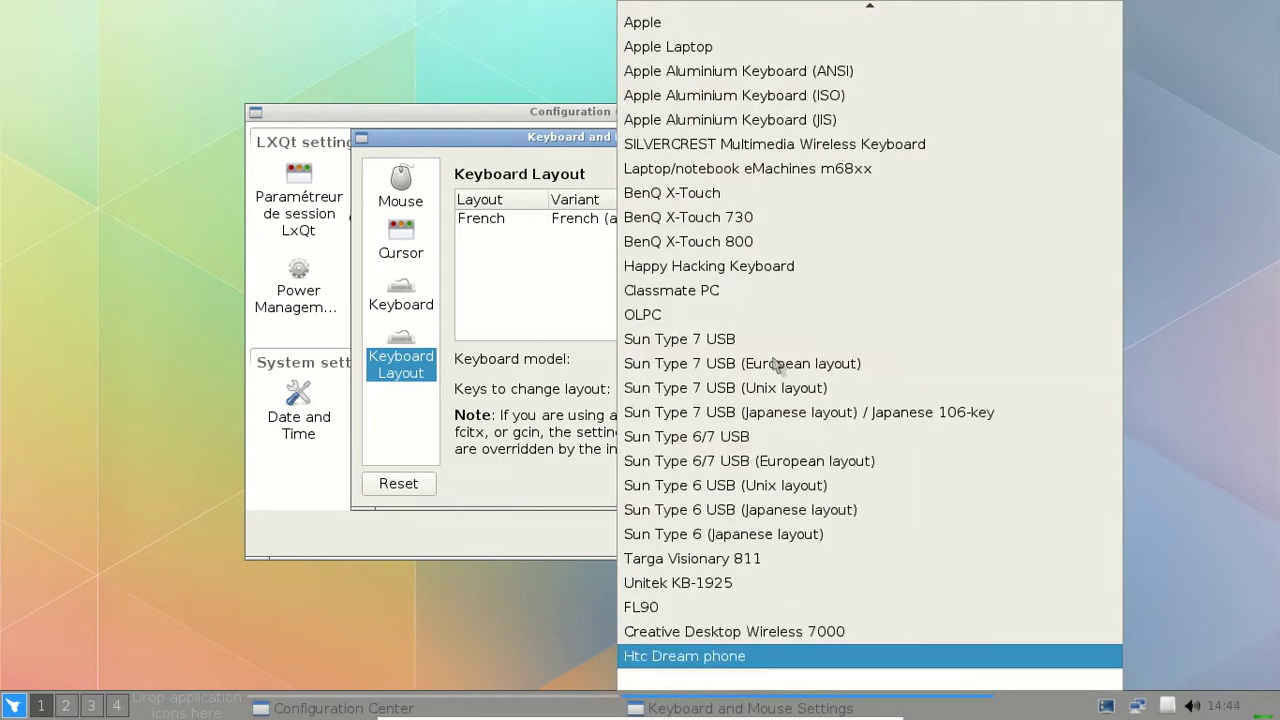
key(Up)
key(Page_Up)
key(Page_Up)
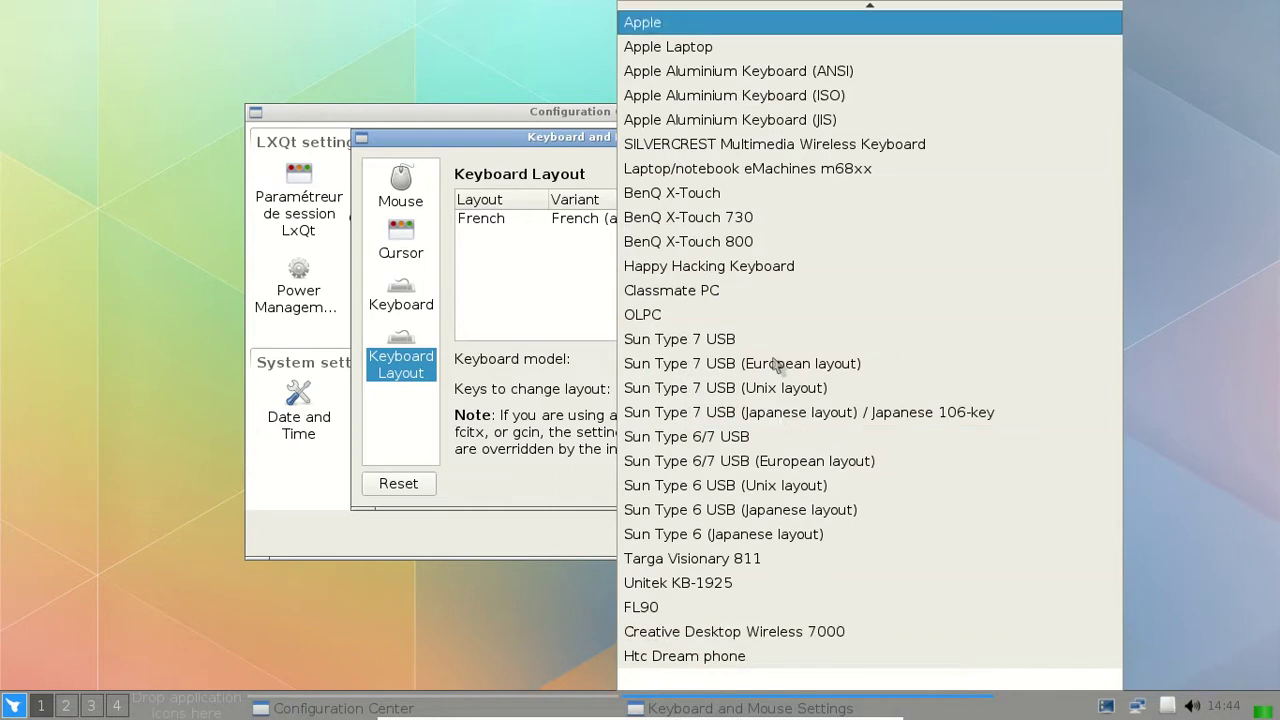
key(Up)
key(Up)
key(Up)
key(Up)
key(Up)
key(Up)
key(Up)
key(Up)
key(Up)
key(Up)
key(Up)
key(Up)
key(Up)
key(Up)
key(Up)
key(Up)
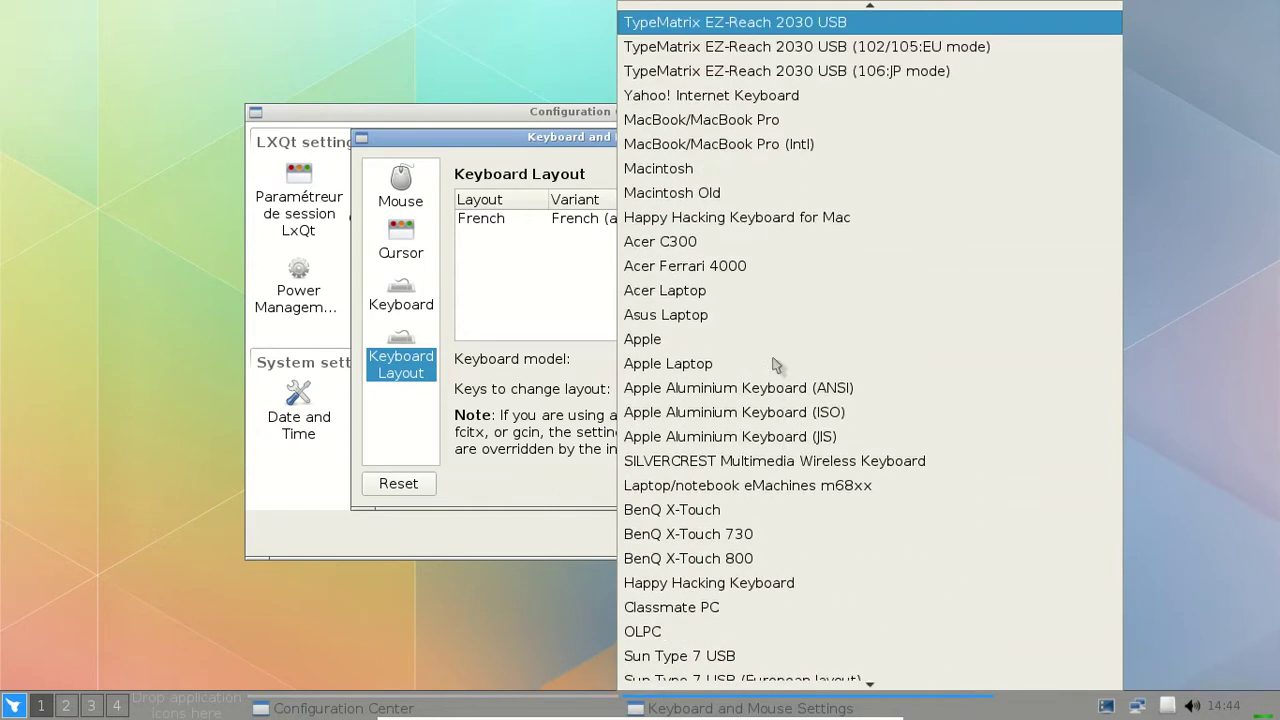
key(Up)
key(Up)
key(Up)
key(Up)
key(Up)
key(Up)
key(Up)
key(Up)
key(Up)
key(Up)
key(Up)
key(Up)
key(Up)
key(Up)
key(Up)
key(Up)
key(Up)
key(Up)
key(Up)
key(Up)
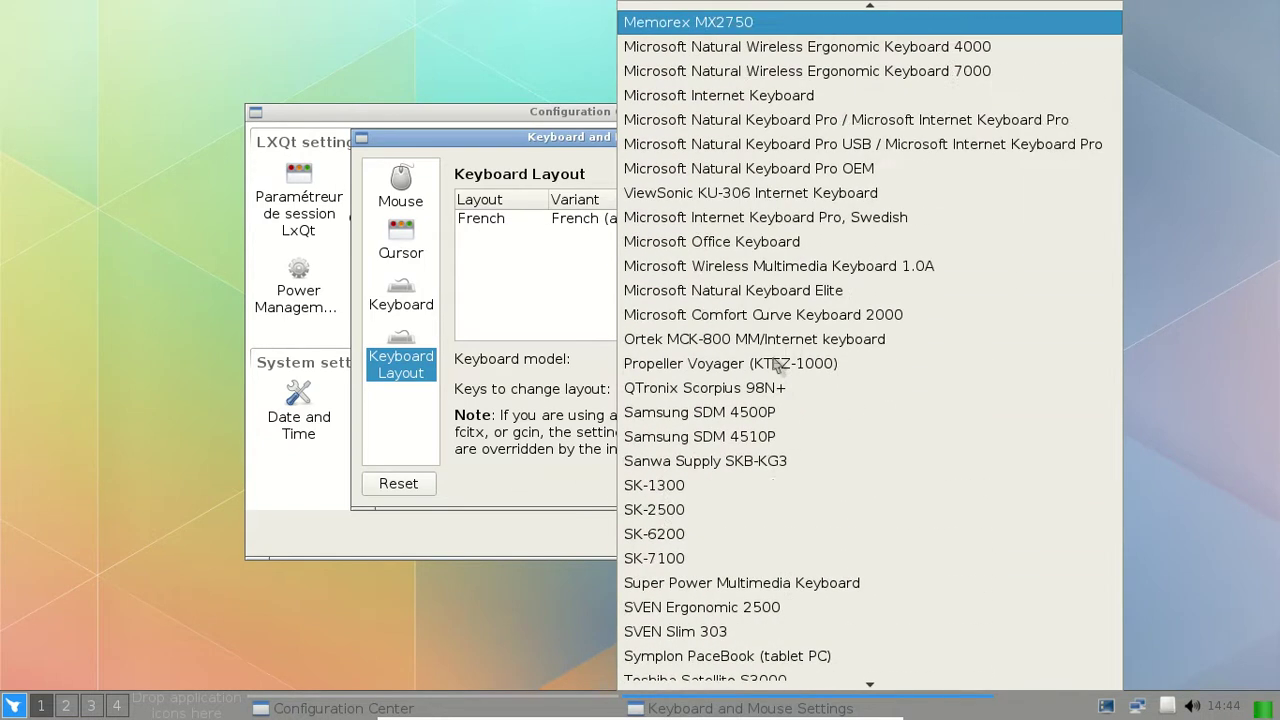
key(Down)
key(Down)
key(Down)
key(Down)
key(Down)
key(Down)
key(Down)
key(Down)
key(Down)
key(Down)
key(Down)
key(Down)
key(Down)
key(Down)
key(Down)
key(Down)
key(Down)
key(Down)
key(Down)
key(Down)
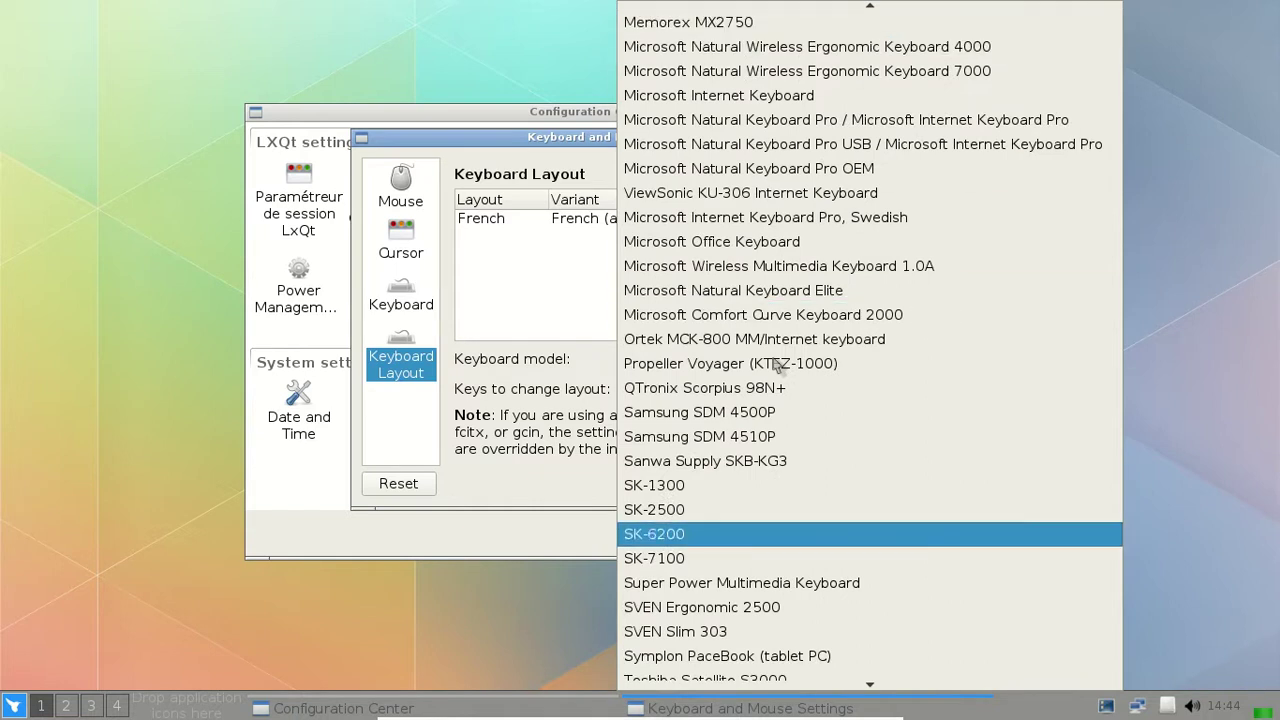
key(Down)
key(Down)
key(Down)
key(Down)
key(Down)
key(Page_Up)
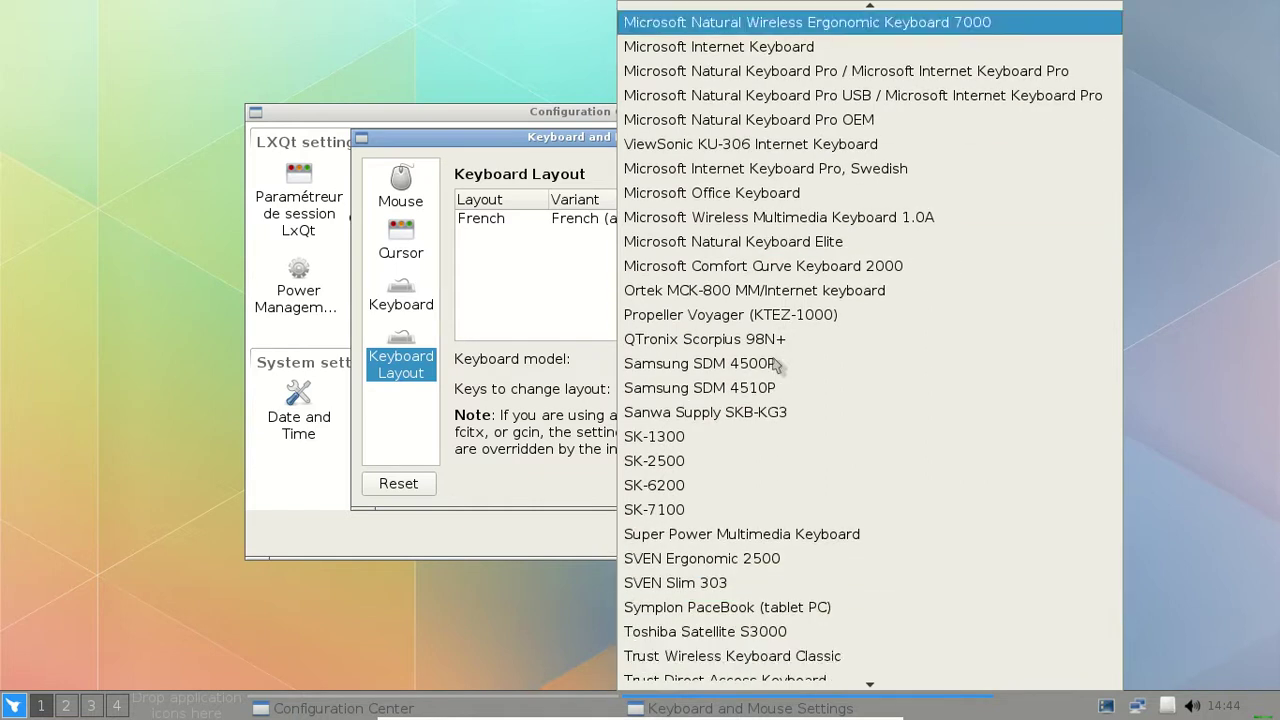
Set the keyboard model to Generic 105-key (Intl) PC.
key(Home)
key(Down)
key(Down)
key(Down)
key(Return)
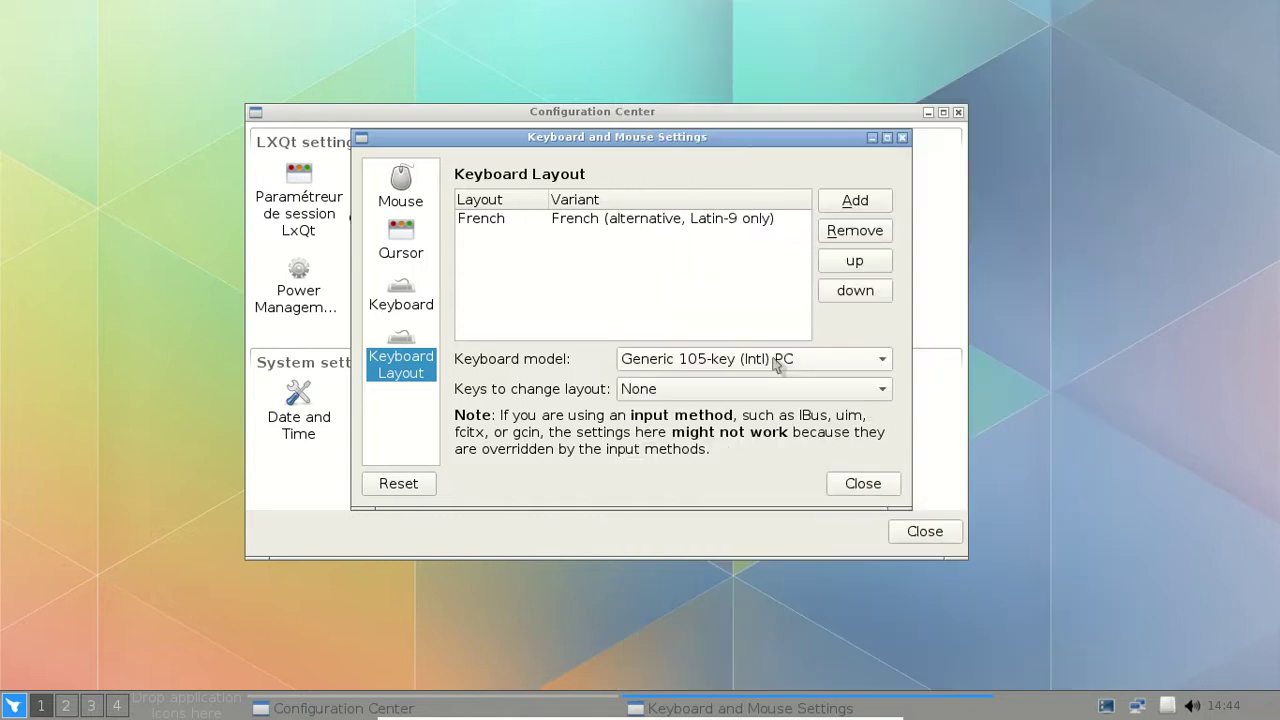
Check the options for the keys to change layout without choosing one, and close the keyboard and mouse settings.
click(684, 390)
click(558, 323)
click(862, 485)
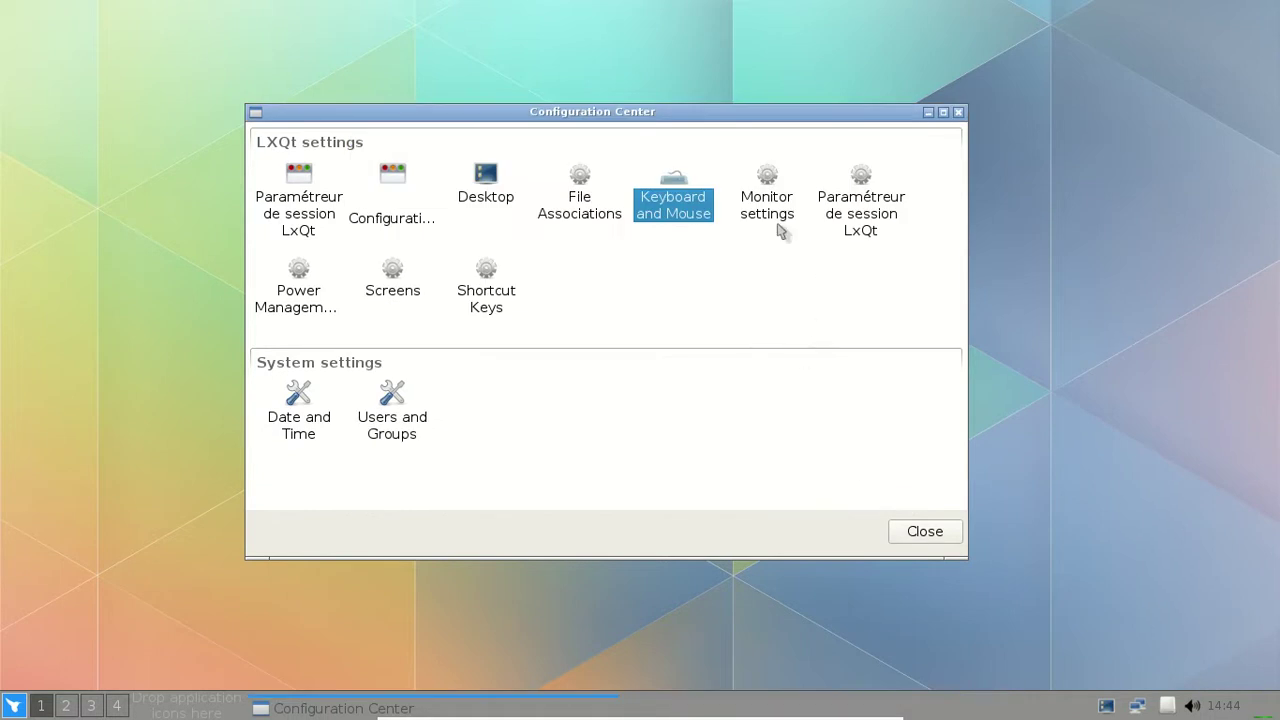
Open the monitor settings, look at the available resolutions without changing any, and close the window.
double_click(770, 212)
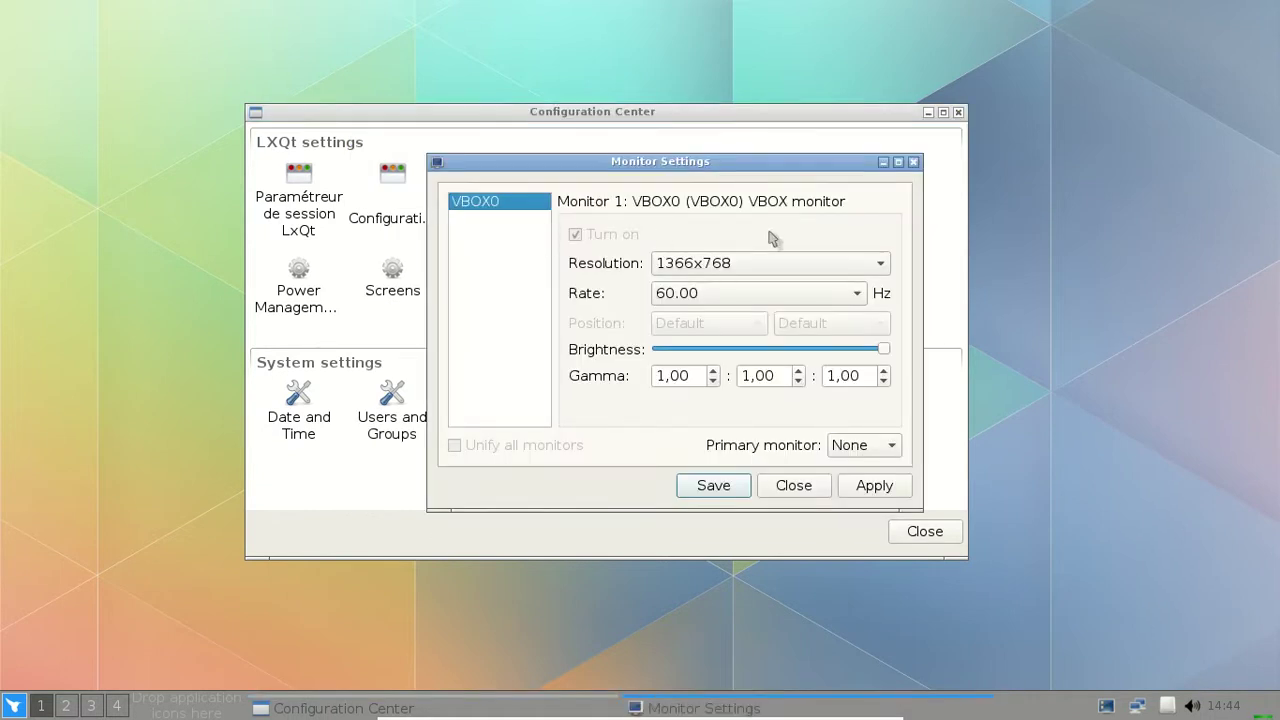
click(818, 265)
click(801, 211)
click(913, 163)
Open the LXQt session settings and check the window manager choices without changing the selection.
double_click(860, 210)
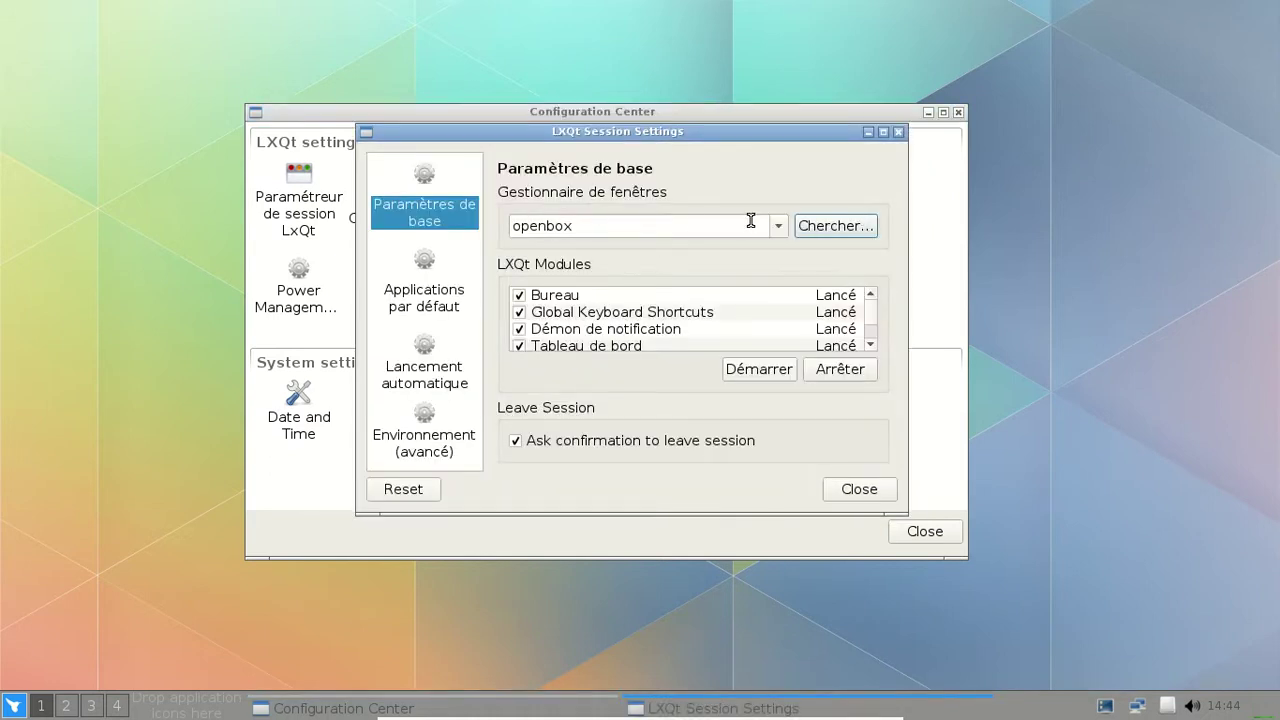
click(776, 228)
click(777, 228)
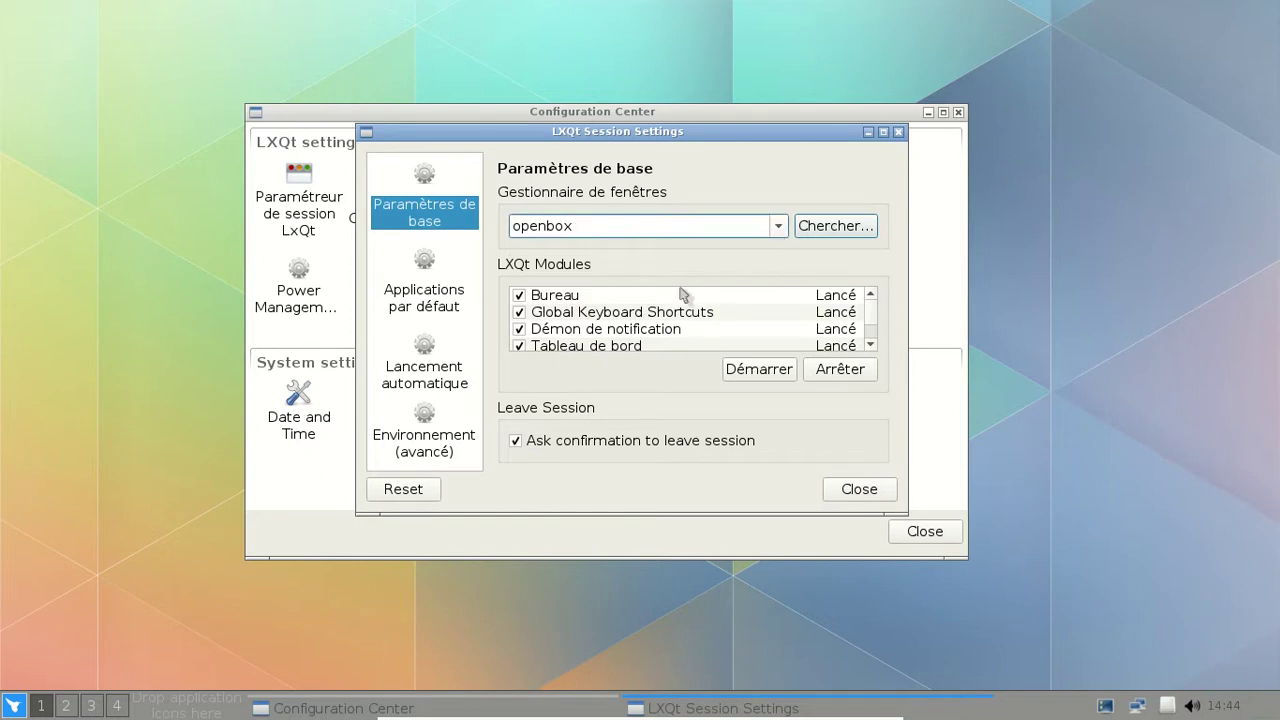
Set the default terminal emulator to qterminal and the default web browser to firefox.
click(428, 287)
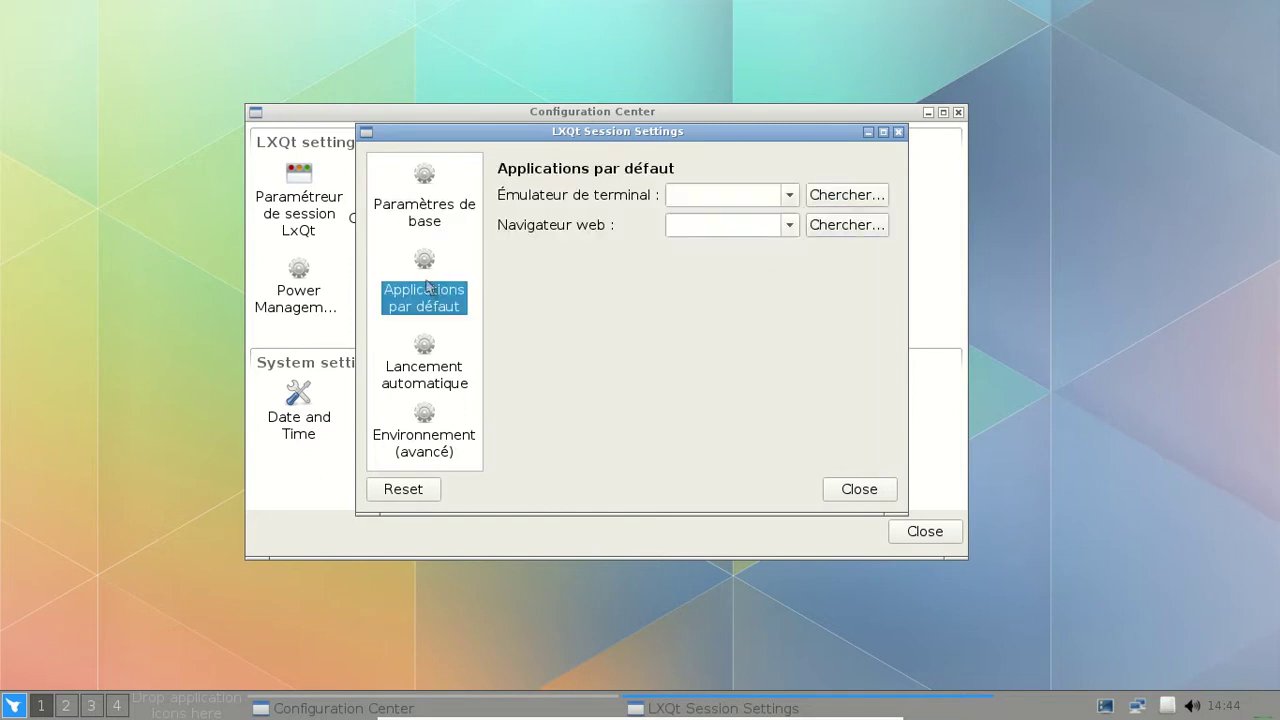
click(790, 196)
click(766, 214)
click(789, 226)
click(757, 250)
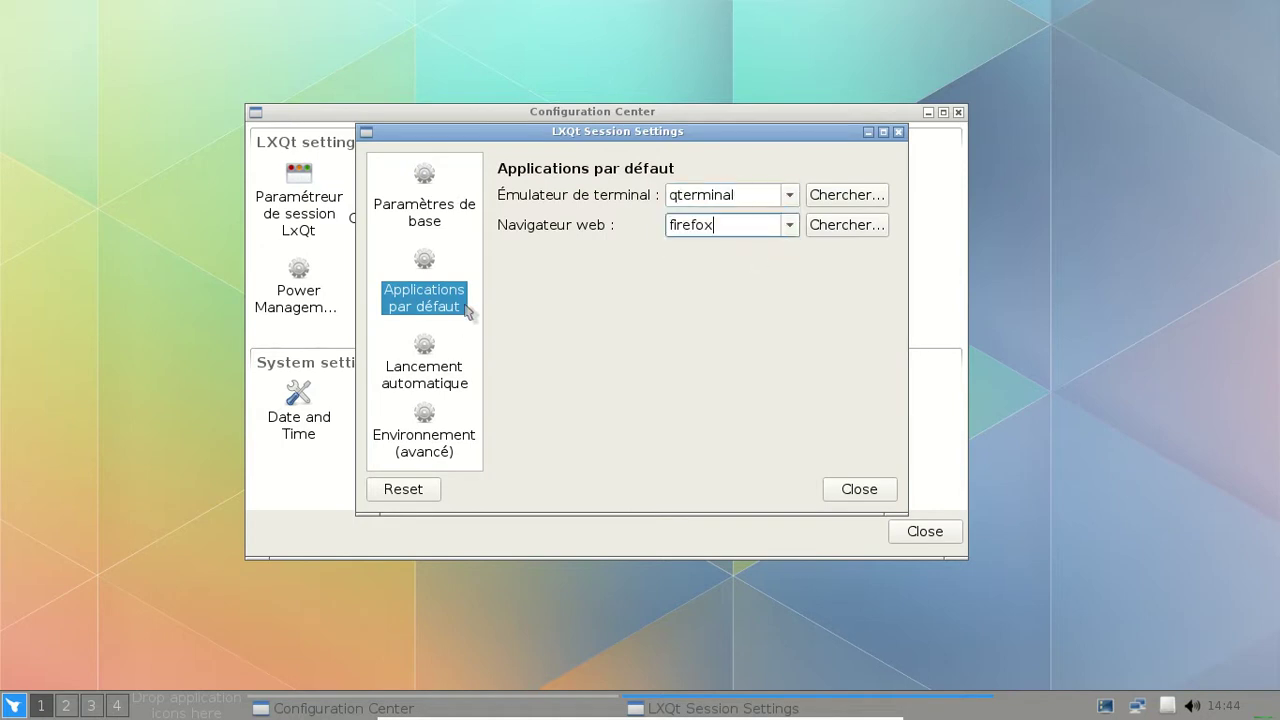
Review the autostart applications and environment variables, then close the session settings and acknowledge the restart notice.
click(410, 387)
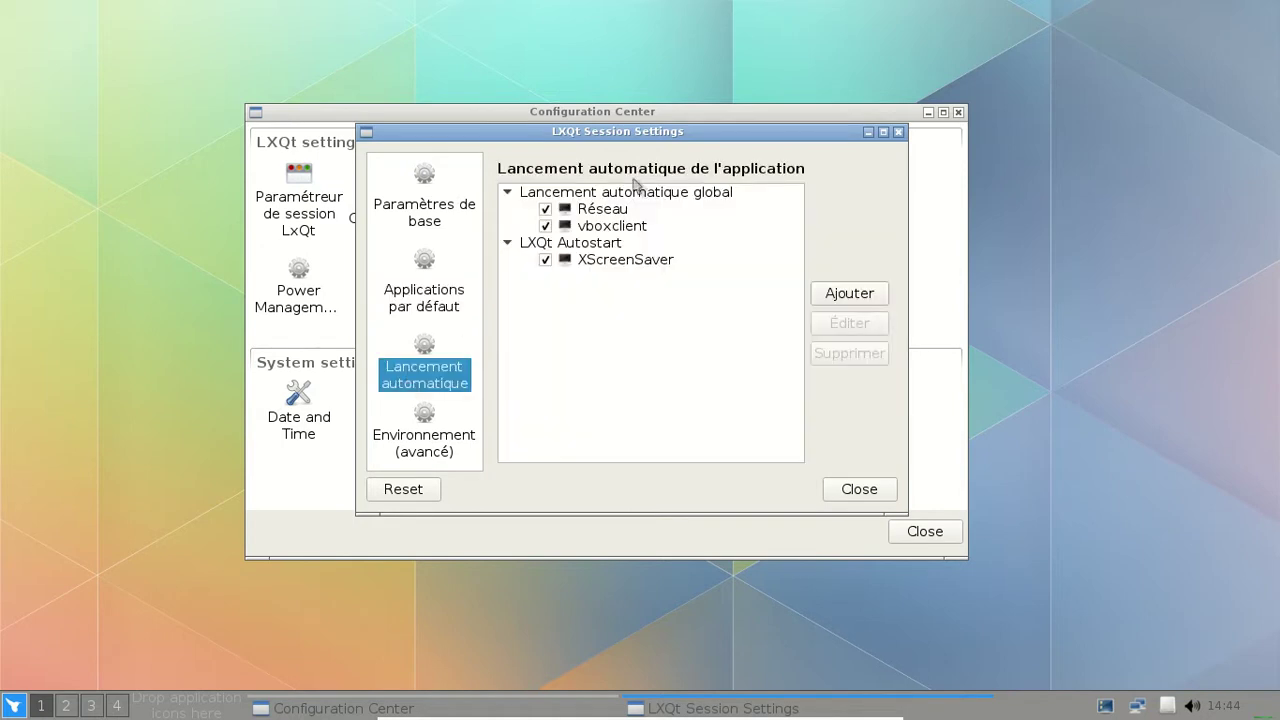
click(438, 456)
click(850, 490)
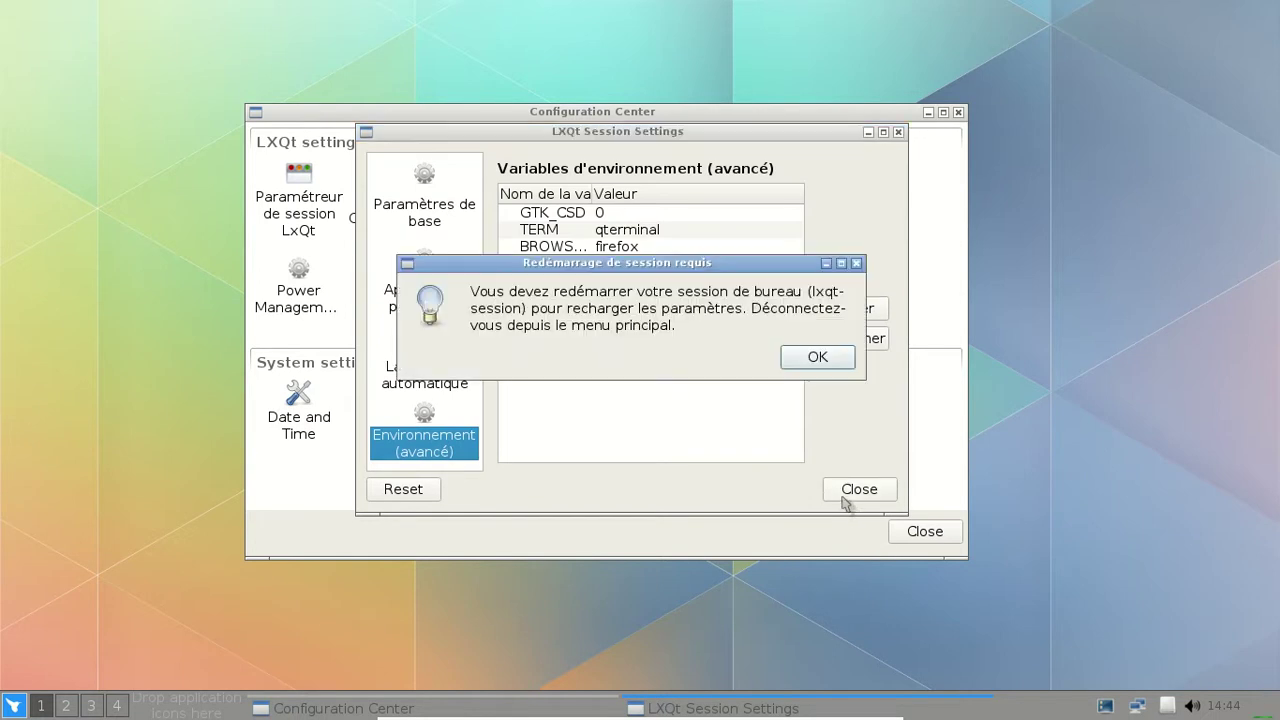
click(836, 360)
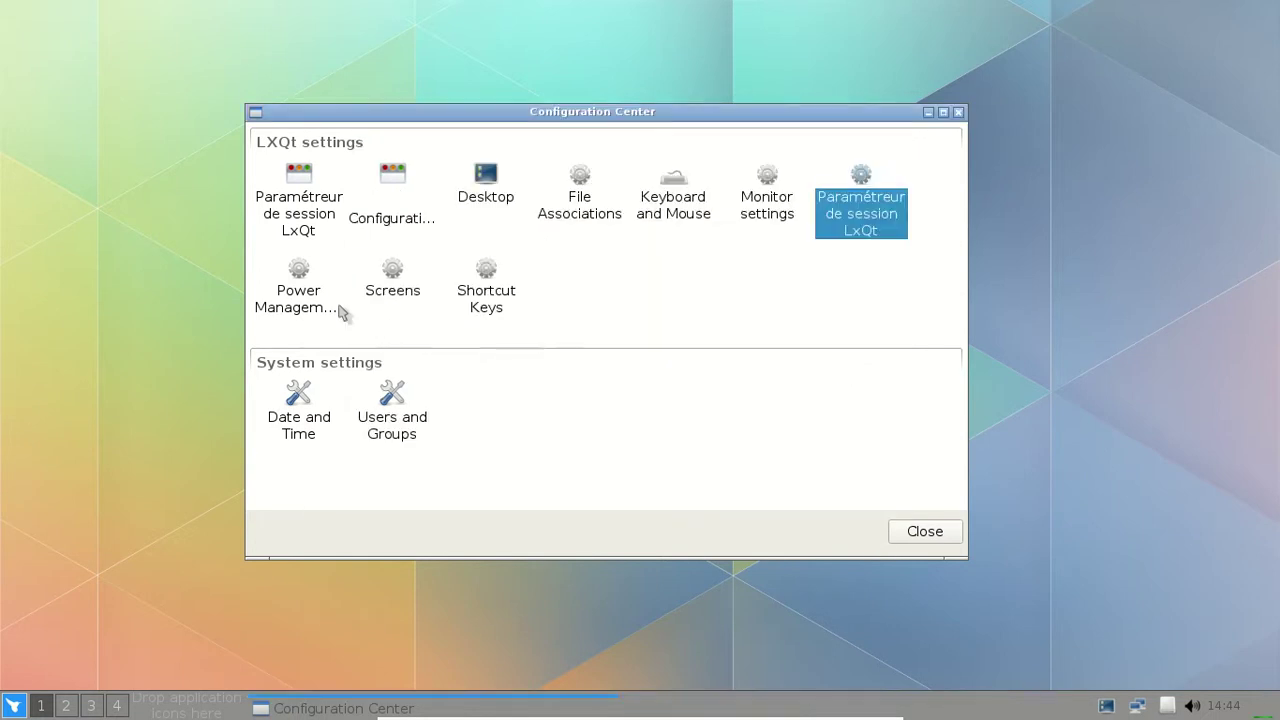
Open the power management configuration, close its duplicate window, enable the Battery Watcher and dismiss the notification.
double_click(298, 290)
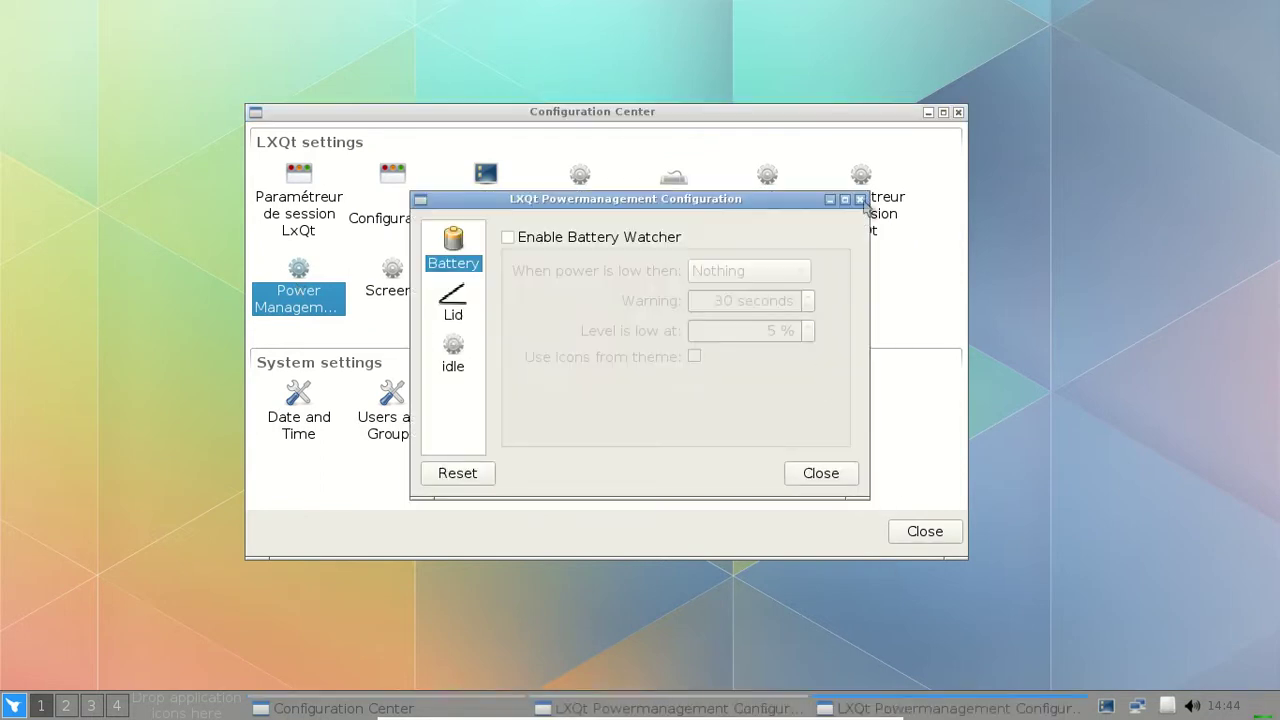
click(859, 199)
click(742, 707)
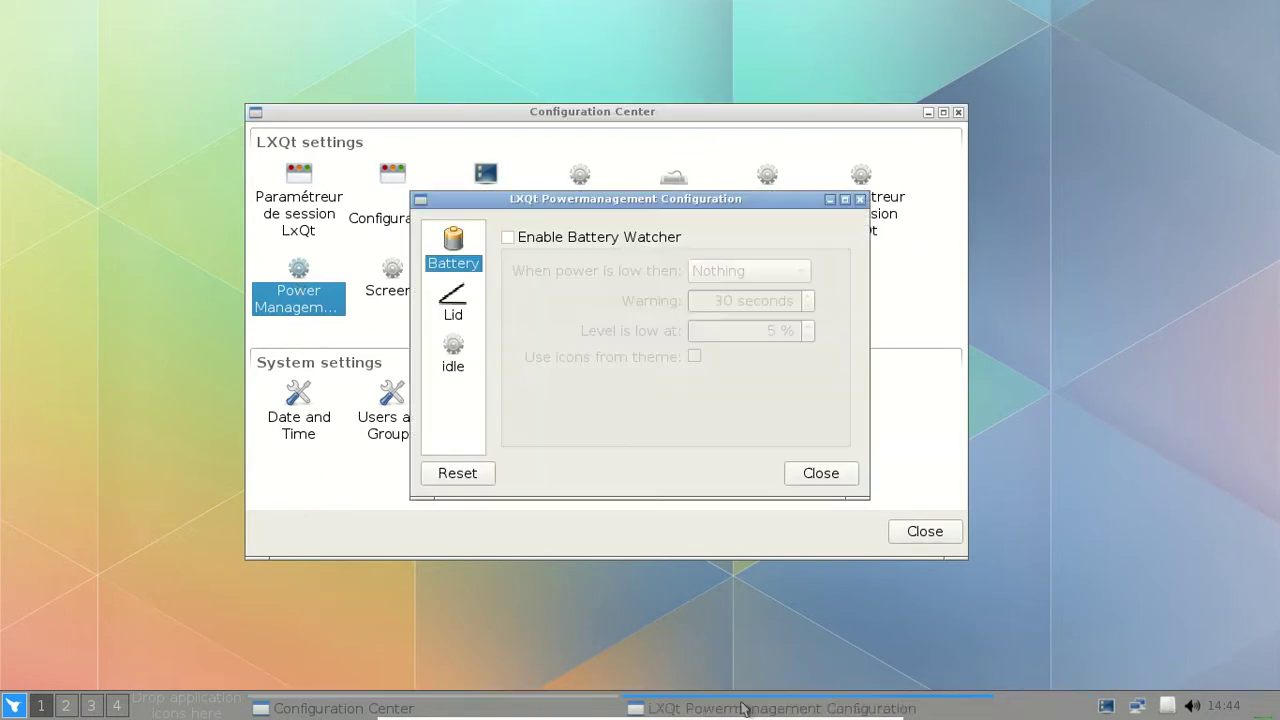
click(555, 242)
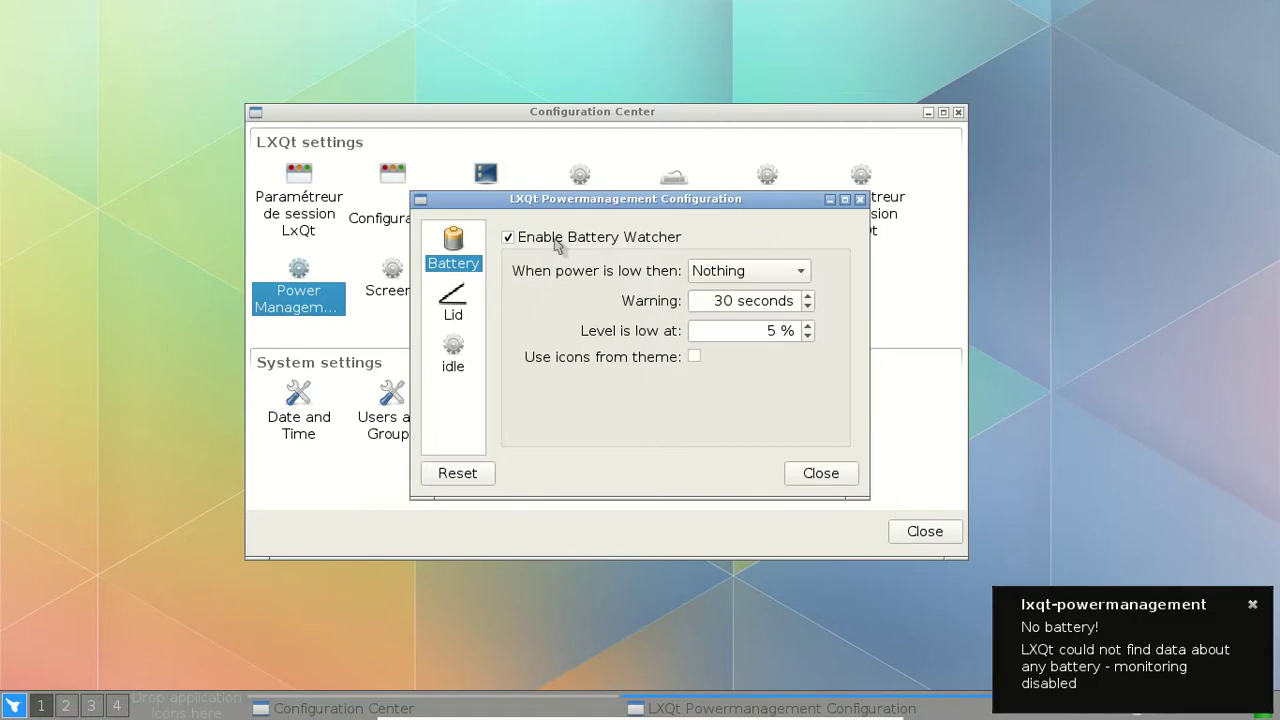
click(1252, 606)
Review the Lid and idle power management settings and close the configuration window.
click(456, 314)
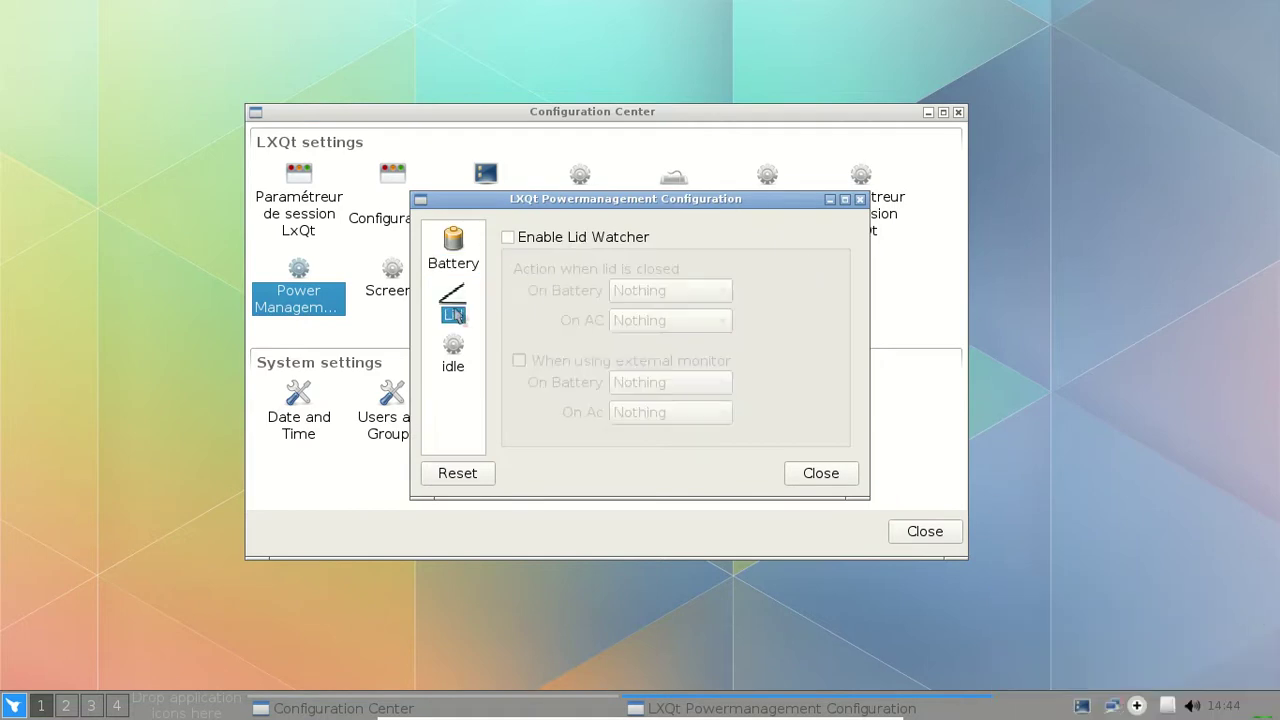
click(461, 365)
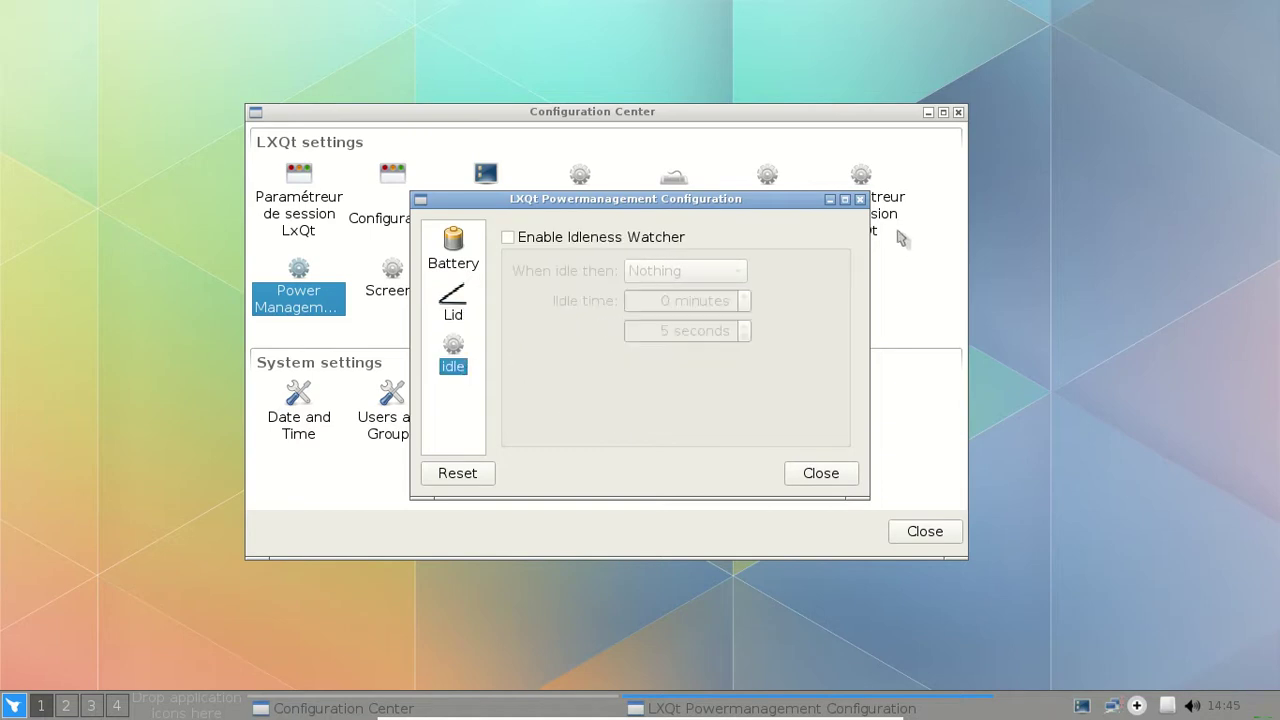
click(860, 200)
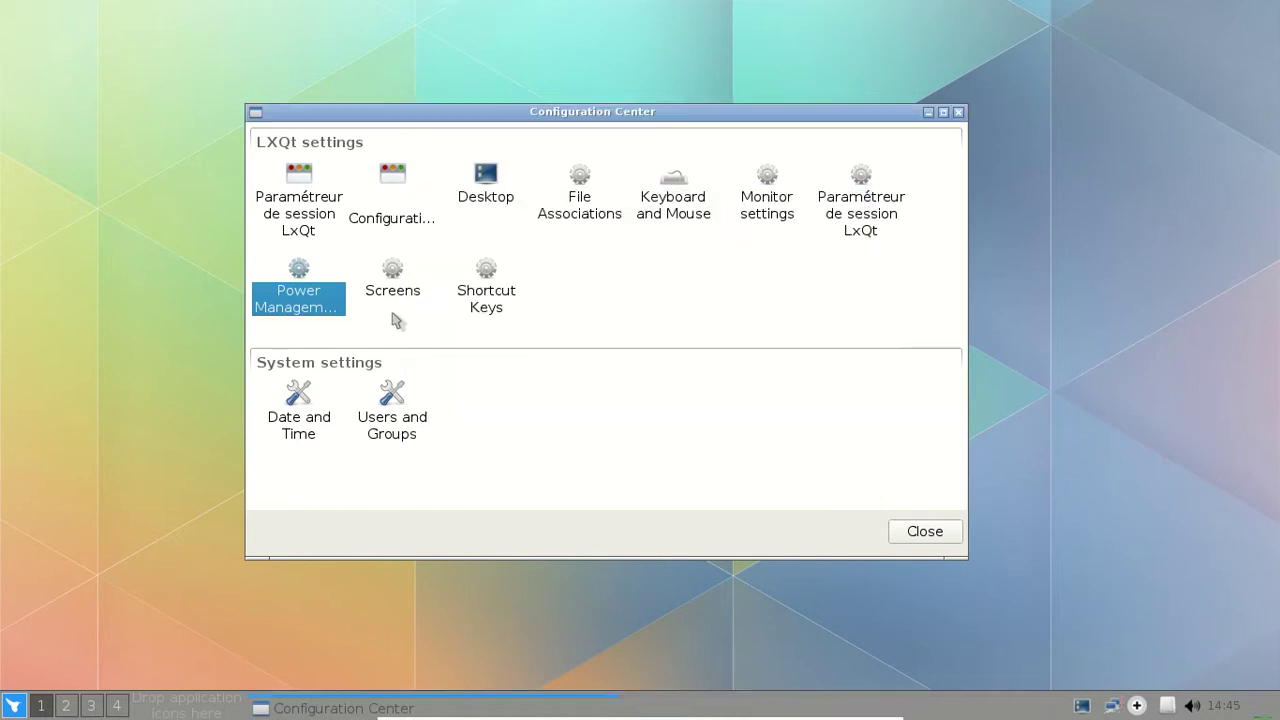
Open the Shortcut Keys settings, look over the list of global actions and close the manager.
double_click(508, 308)
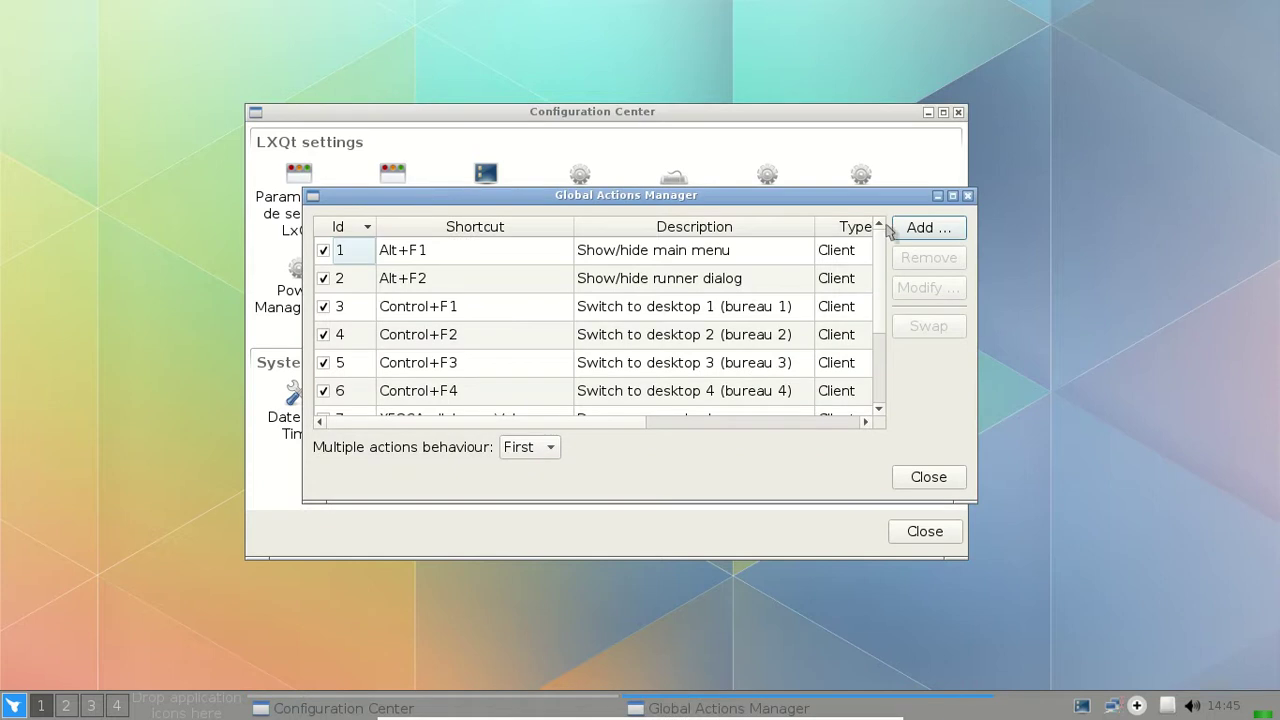
drag(880, 275, 880, 197)
click(967, 196)
Open the Screens settings to view the VBOX0 display configuration, then close them and the Configuration Center.
click(410, 291)
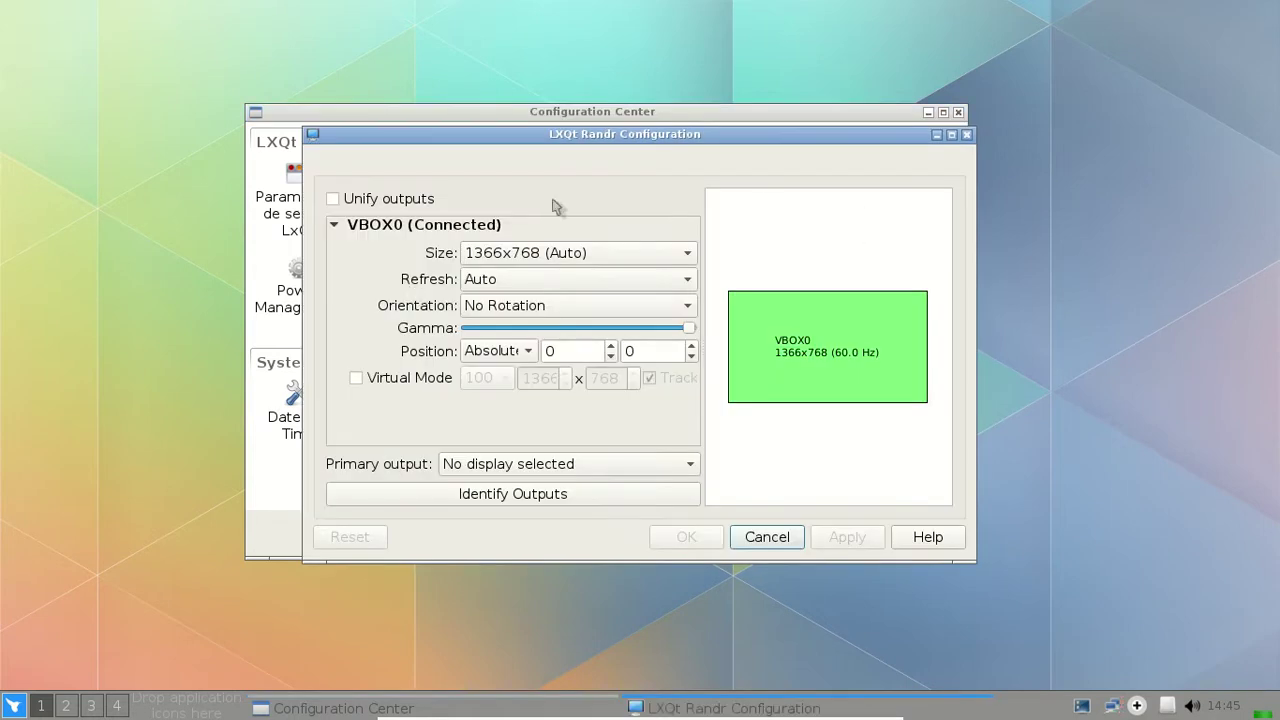
click(966, 134)
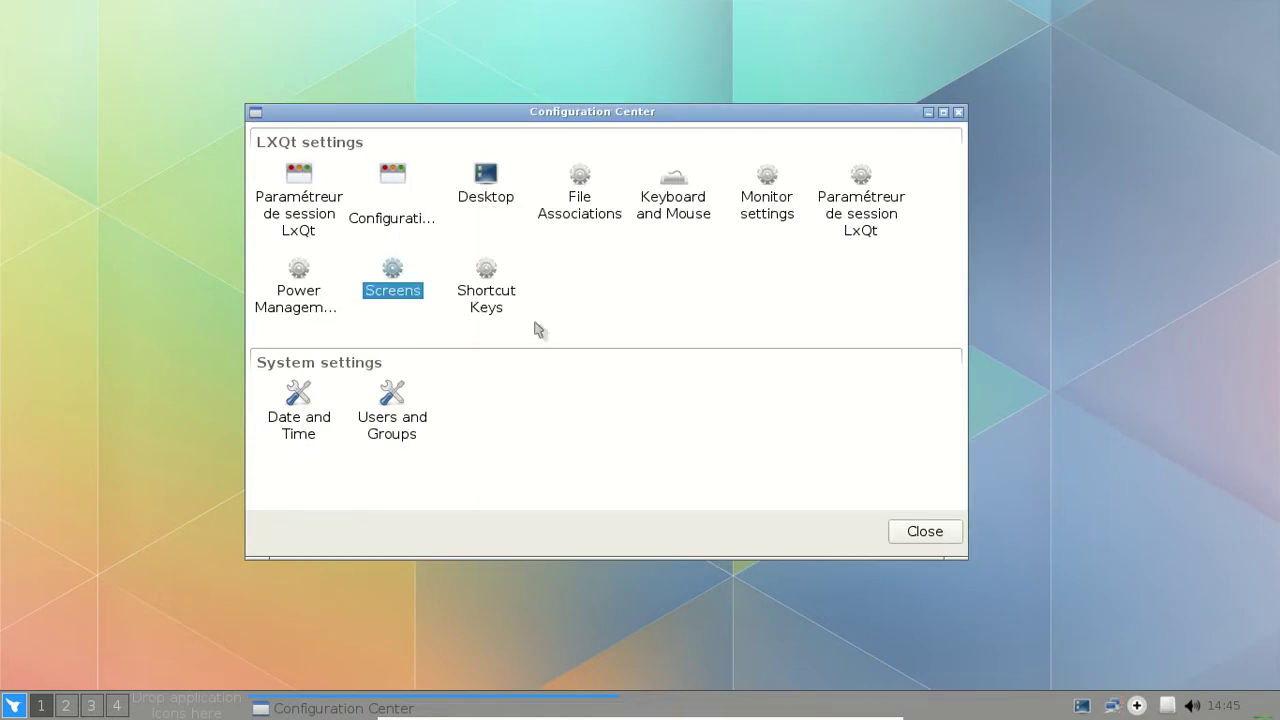
click(958, 112)
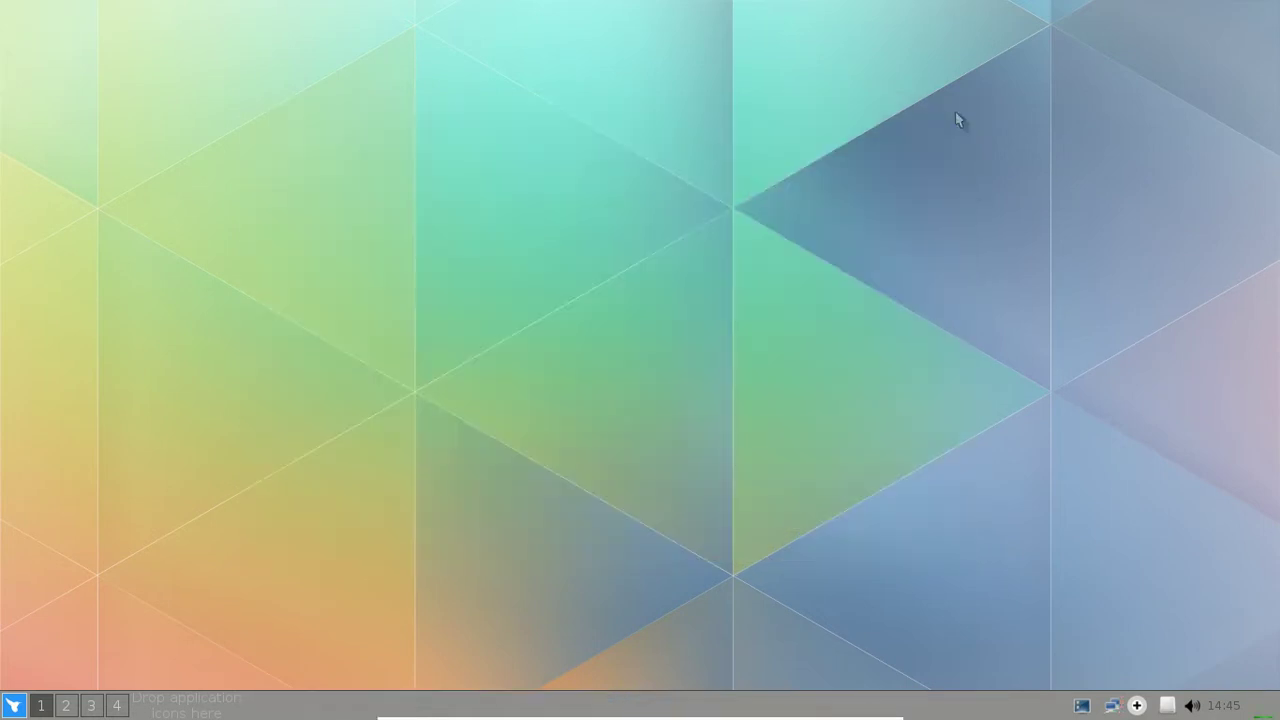
View the About information of the LXQt power management tray applet and close it.
right_click(1140, 706)
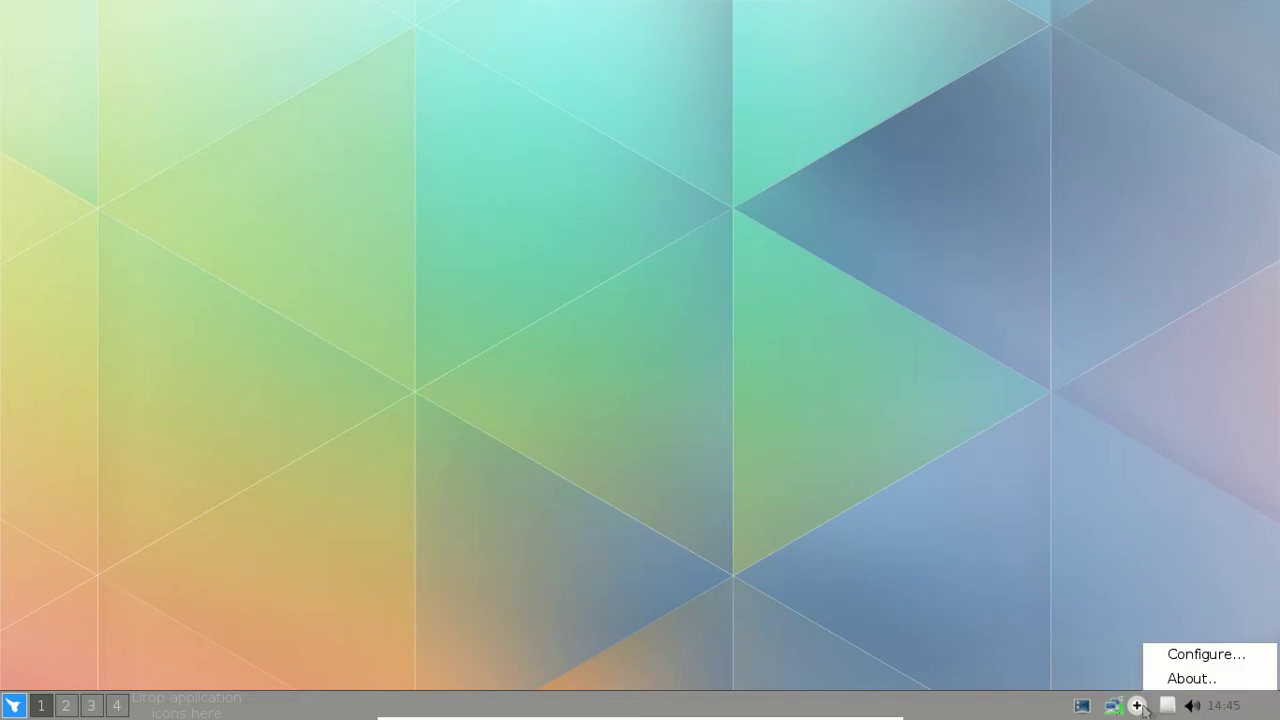
click(1206, 679)
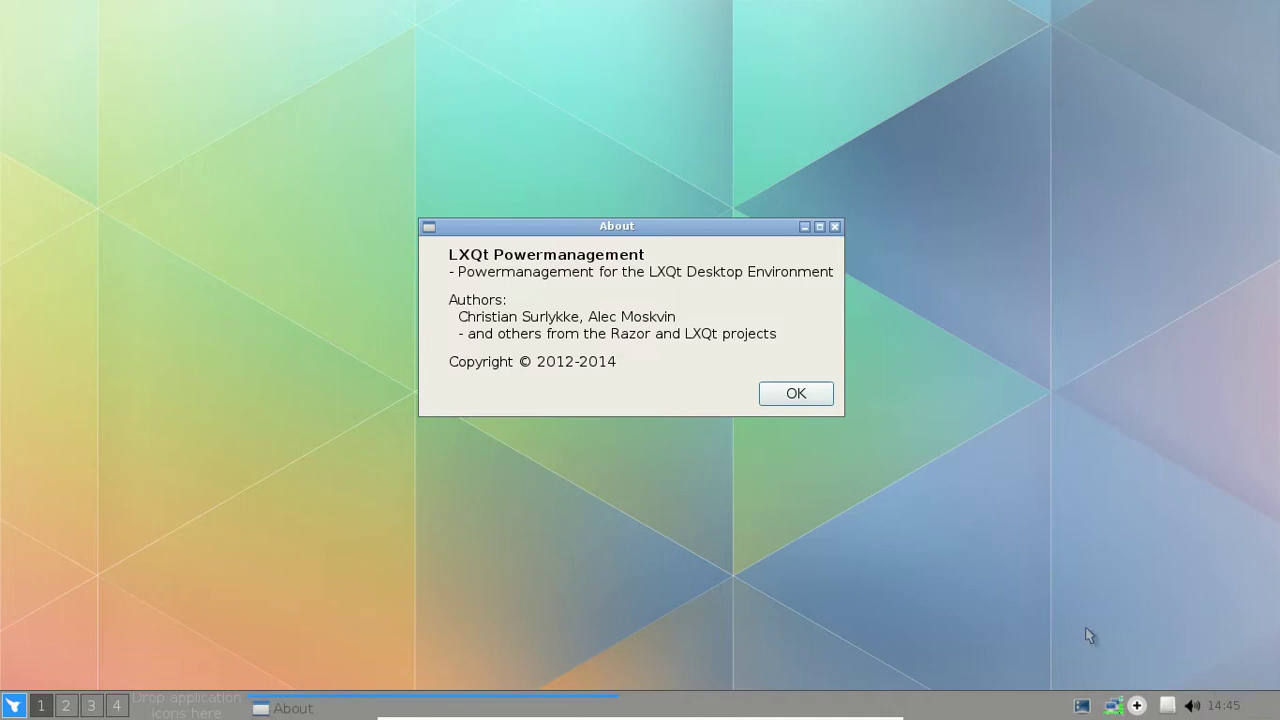
click(820, 398)
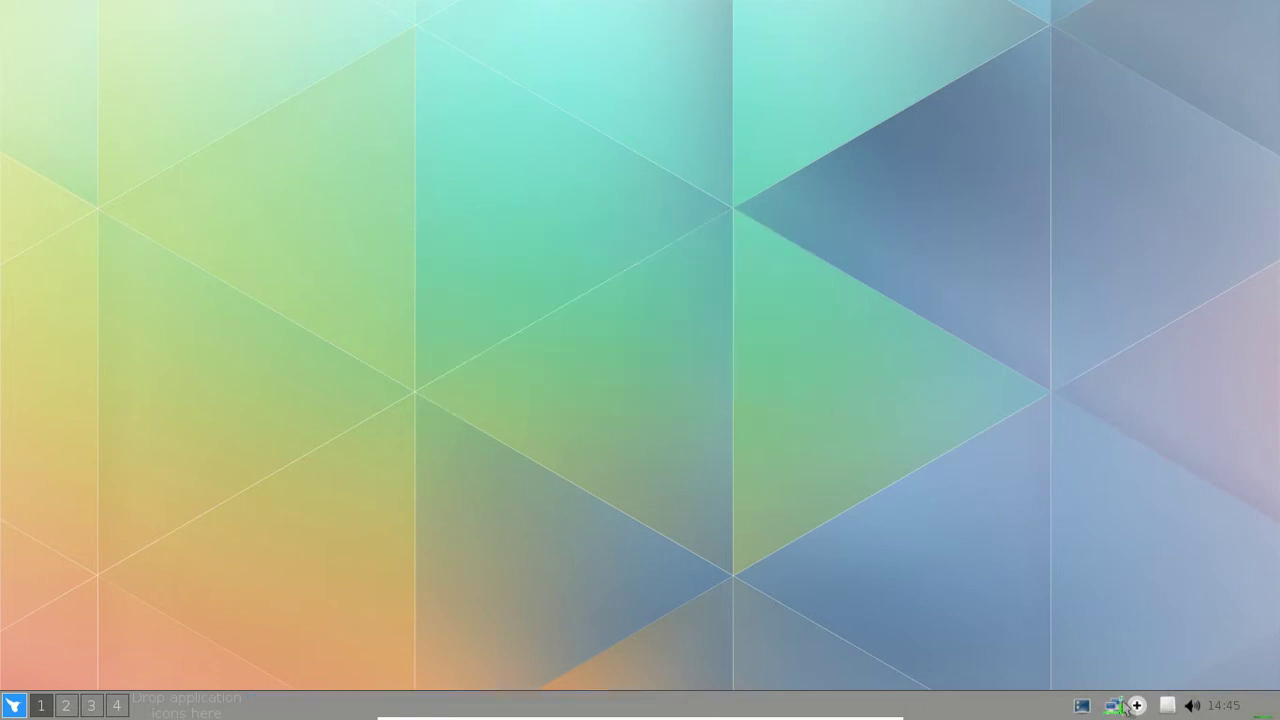
Launch LibreOffice Writer to view its blank document window, then close it.
click(18, 706)
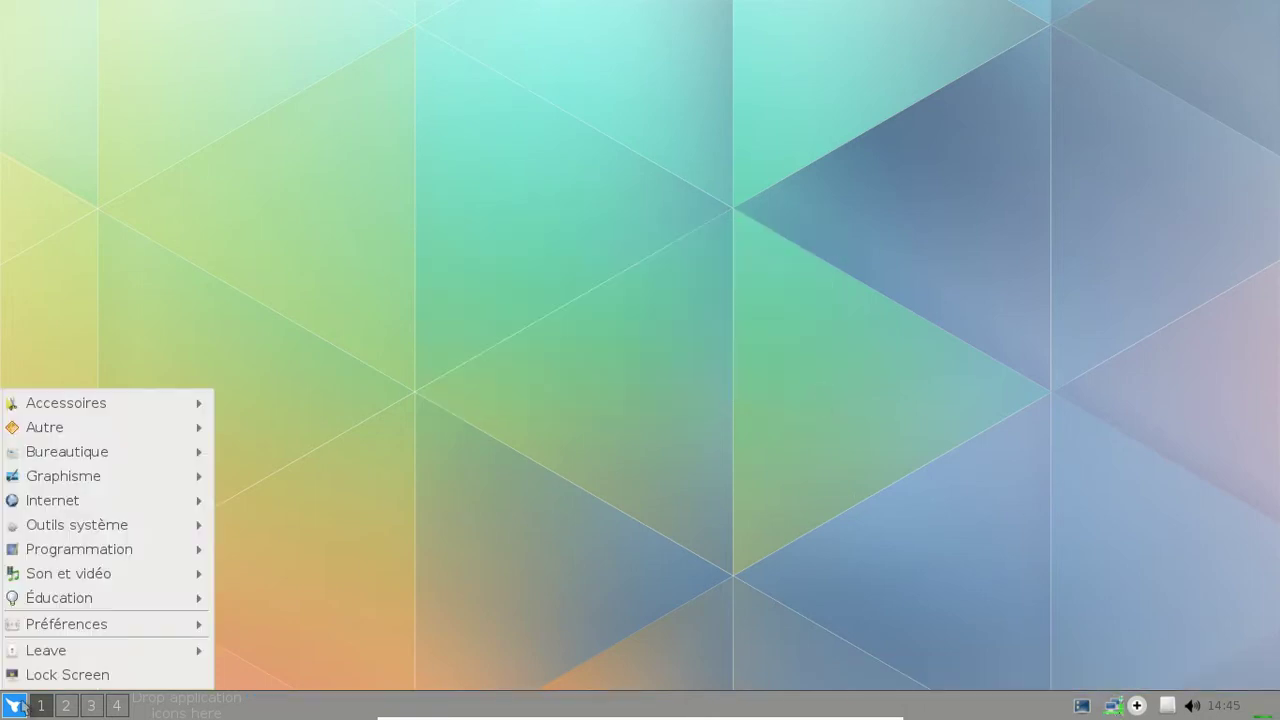
mouse_move(90, 447)
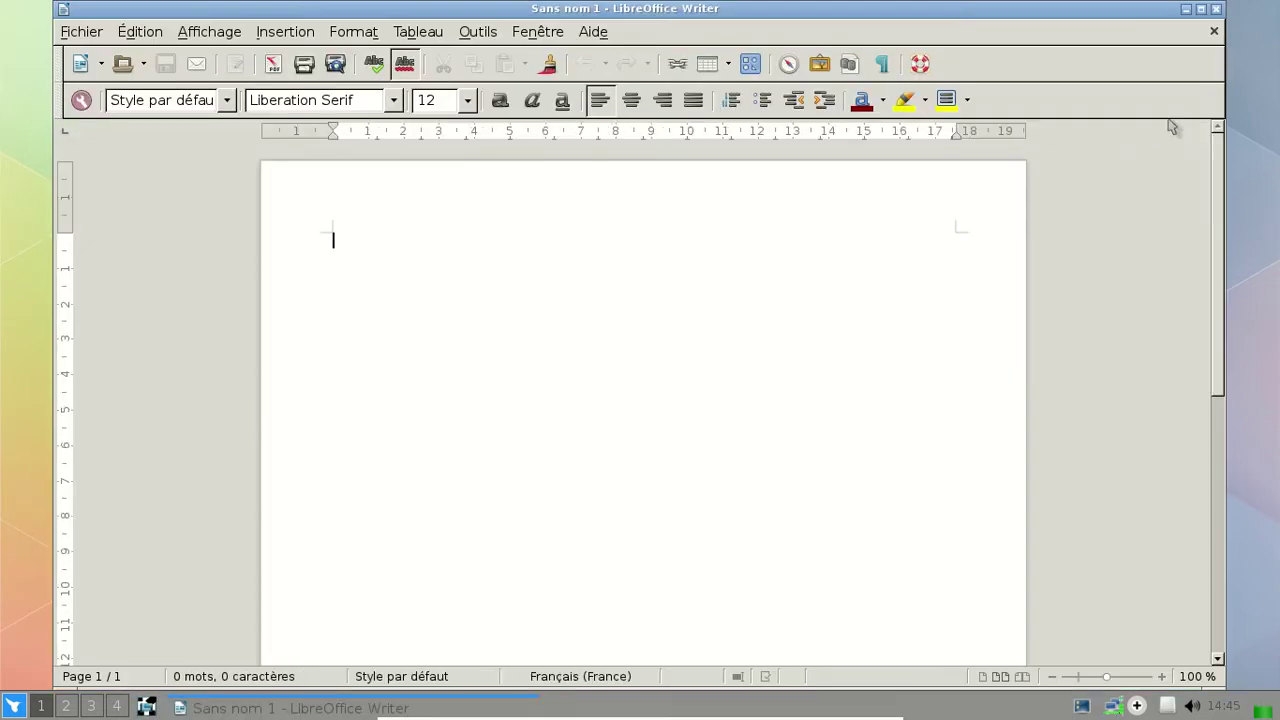
click(1216, 10)
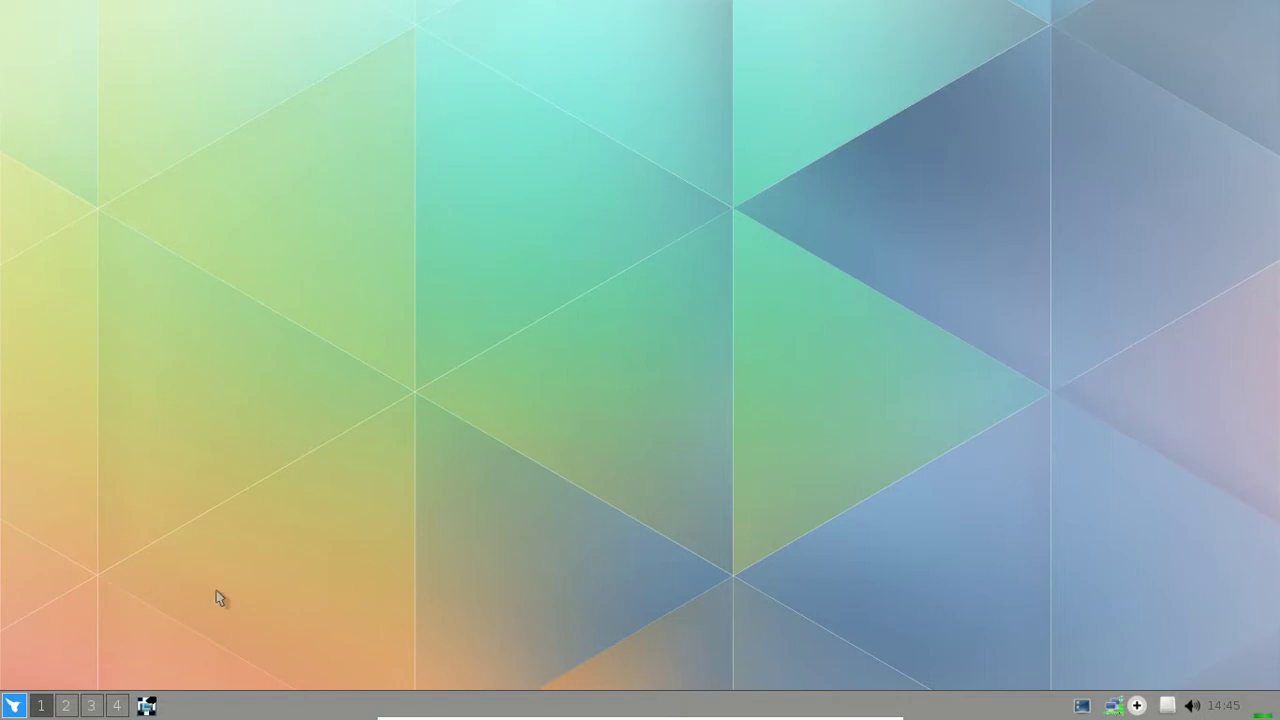
Launch the JuffEd text editor from the accessories, then move its window toward the middle of the desktop and enlarge it.
click(15, 707)
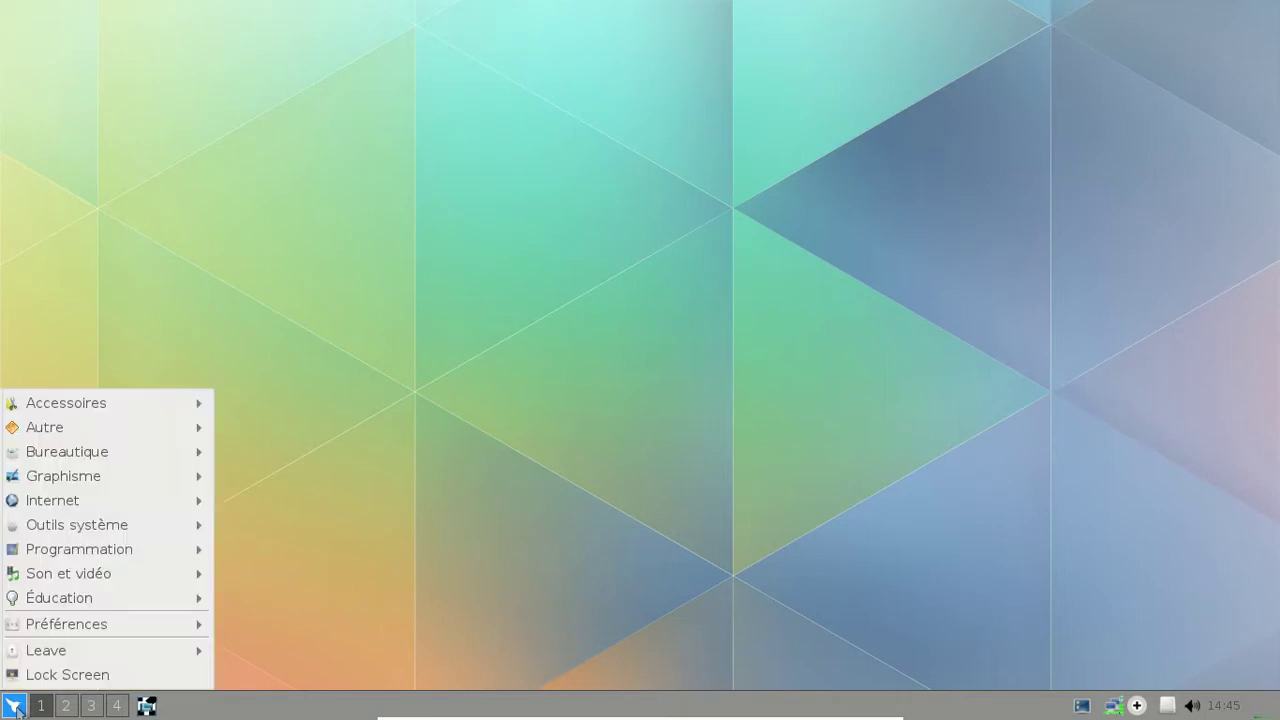
mouse_move(116, 585)
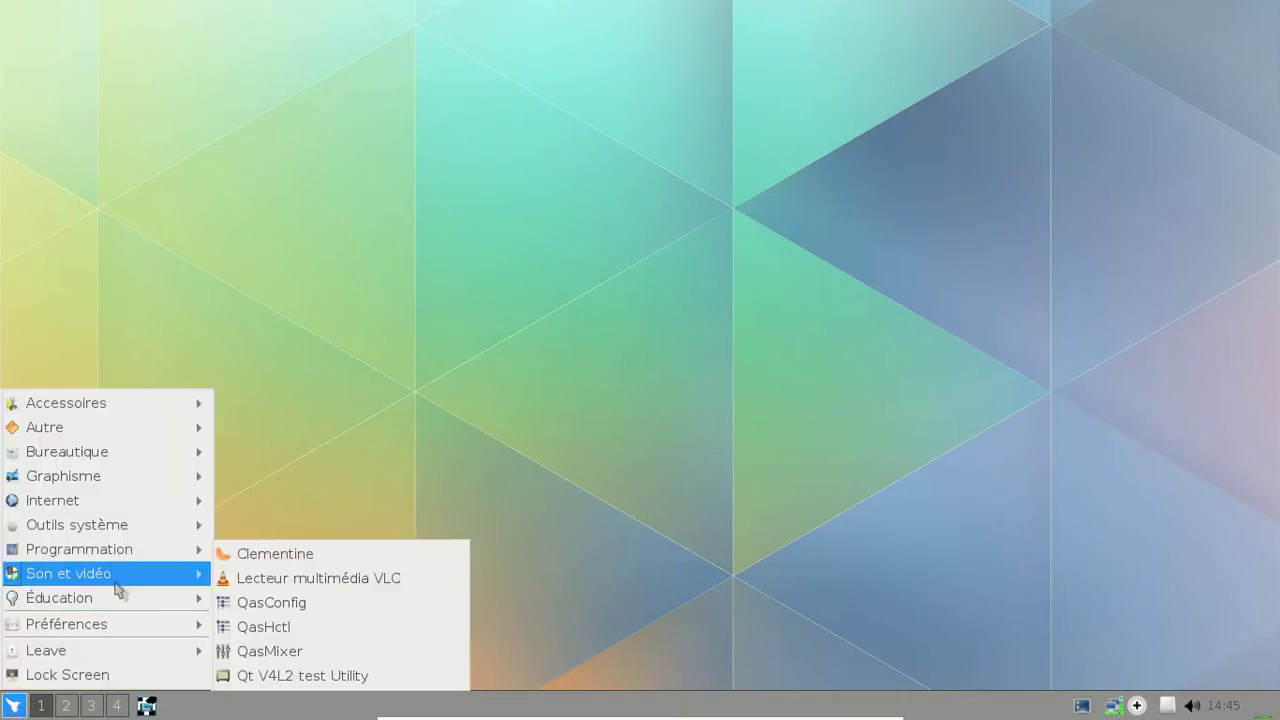
mouse_move(125, 482)
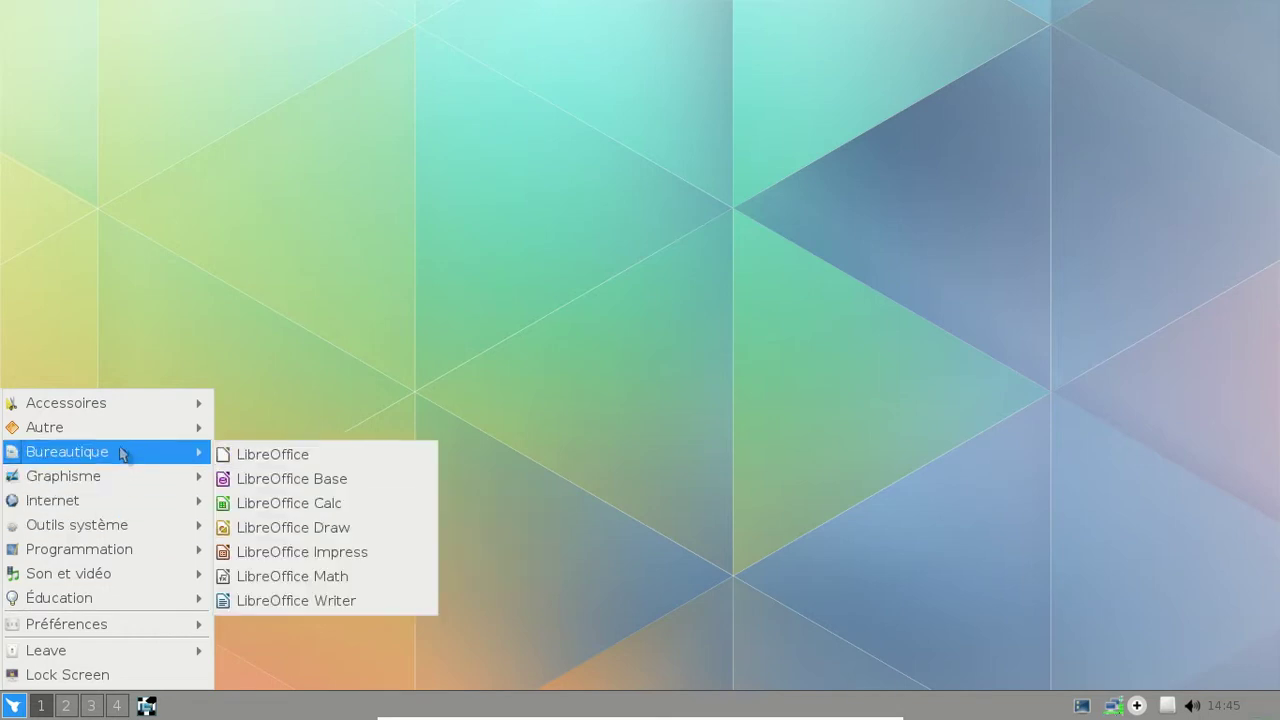
mouse_move(90, 405)
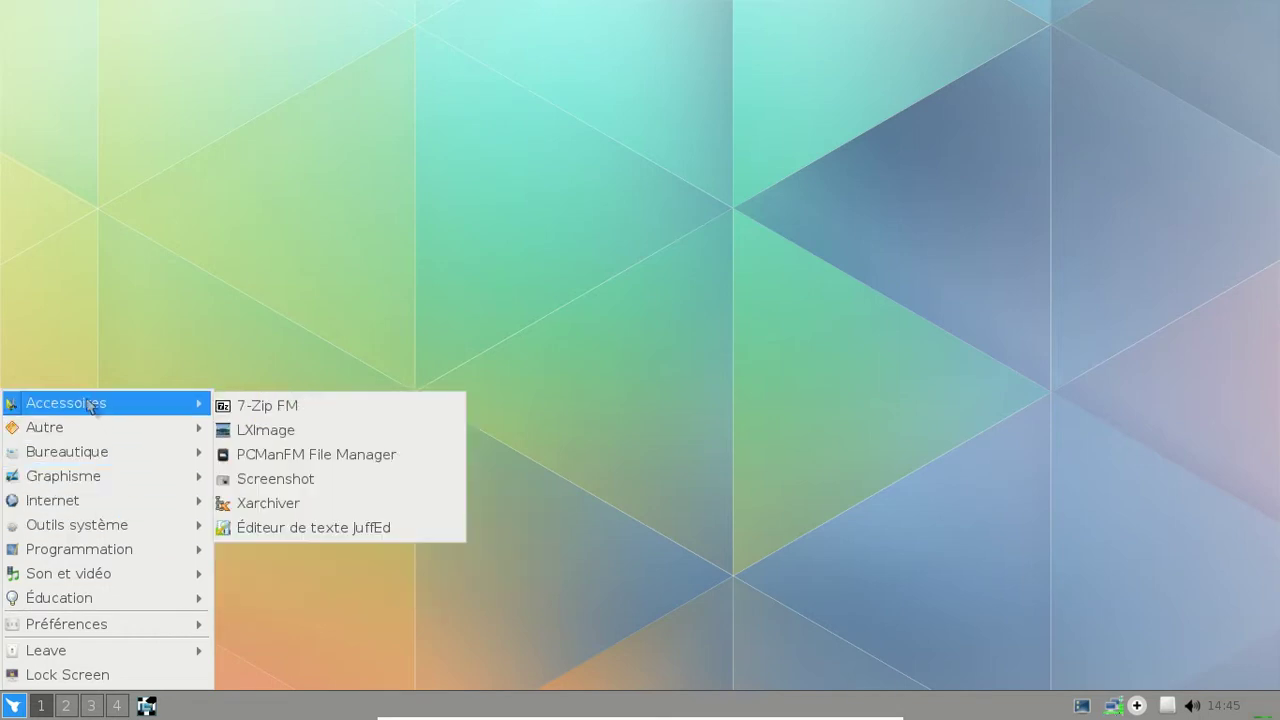
click(361, 527)
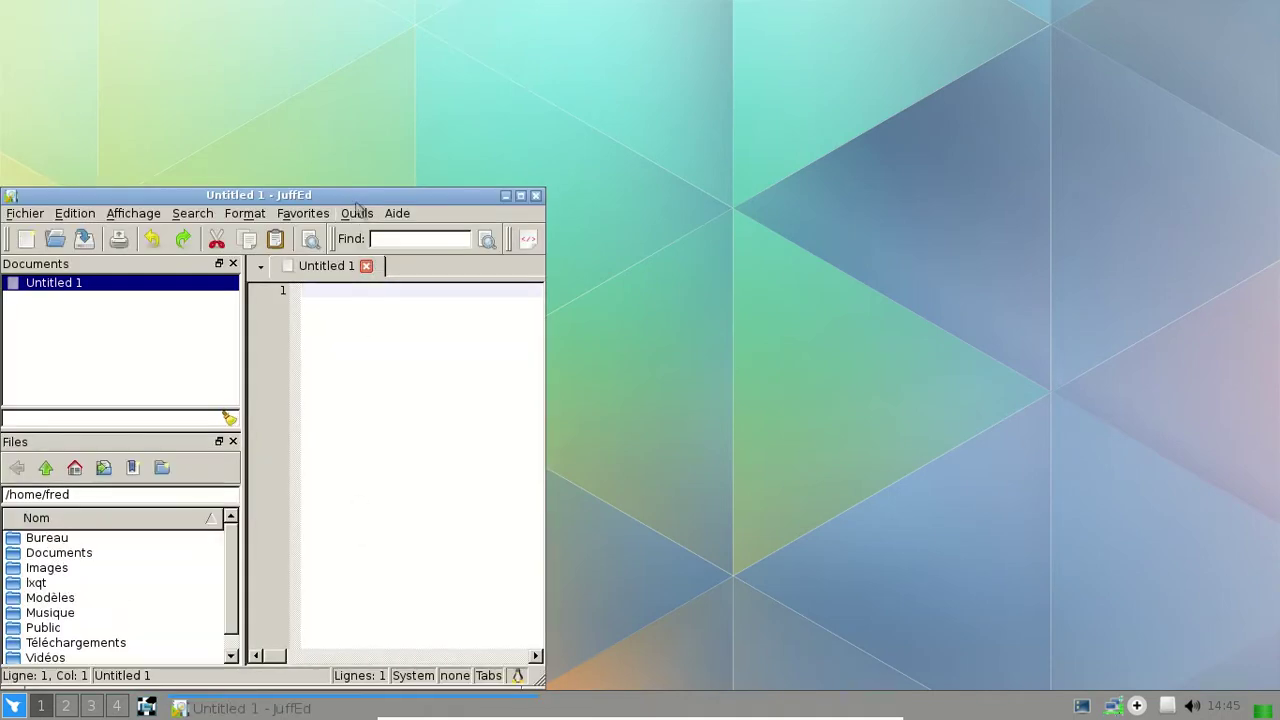
drag(350, 193, 614, 88)
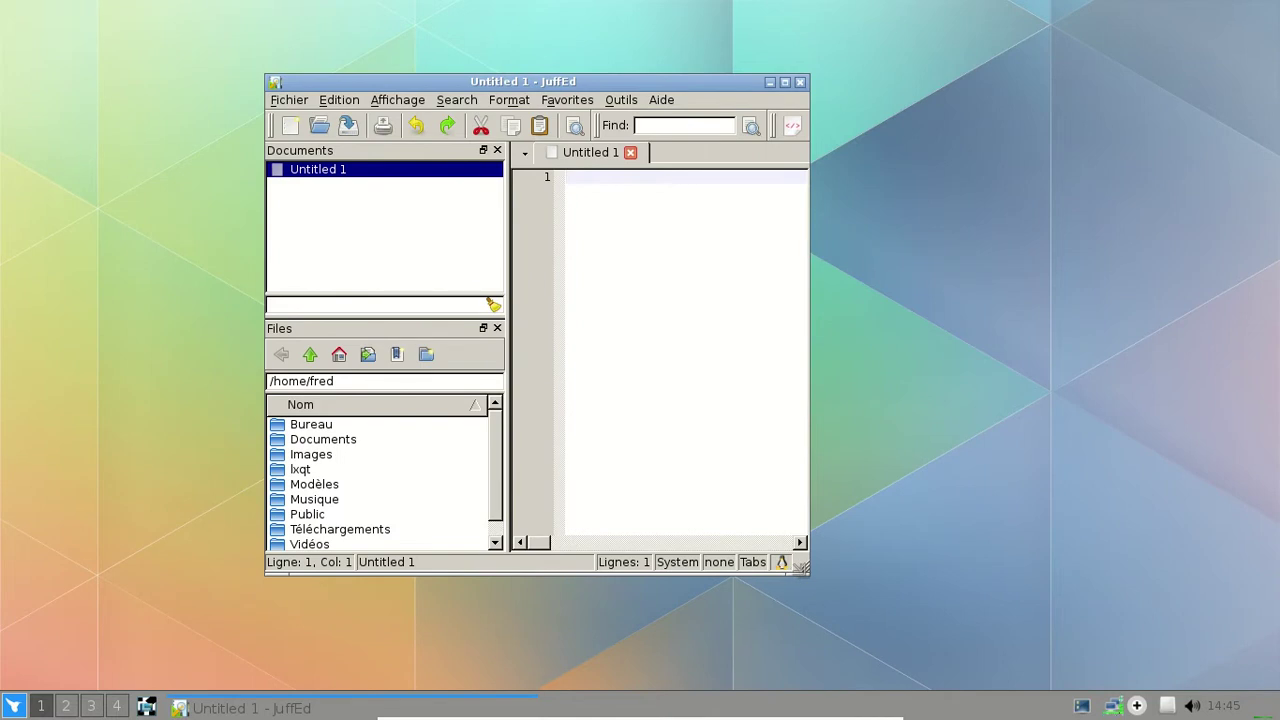
drag(804, 569, 999, 596)
View JuffEd's About information, then close the dialog and the editor.
click(672, 102)
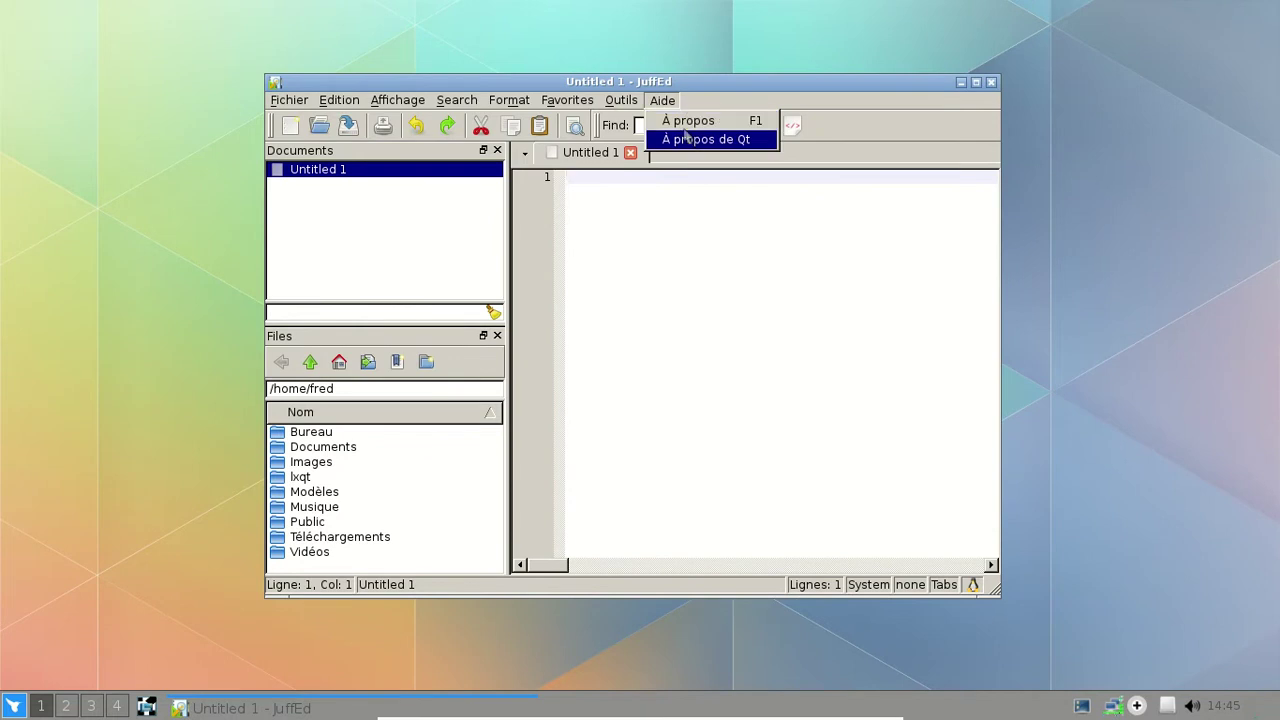
click(686, 121)
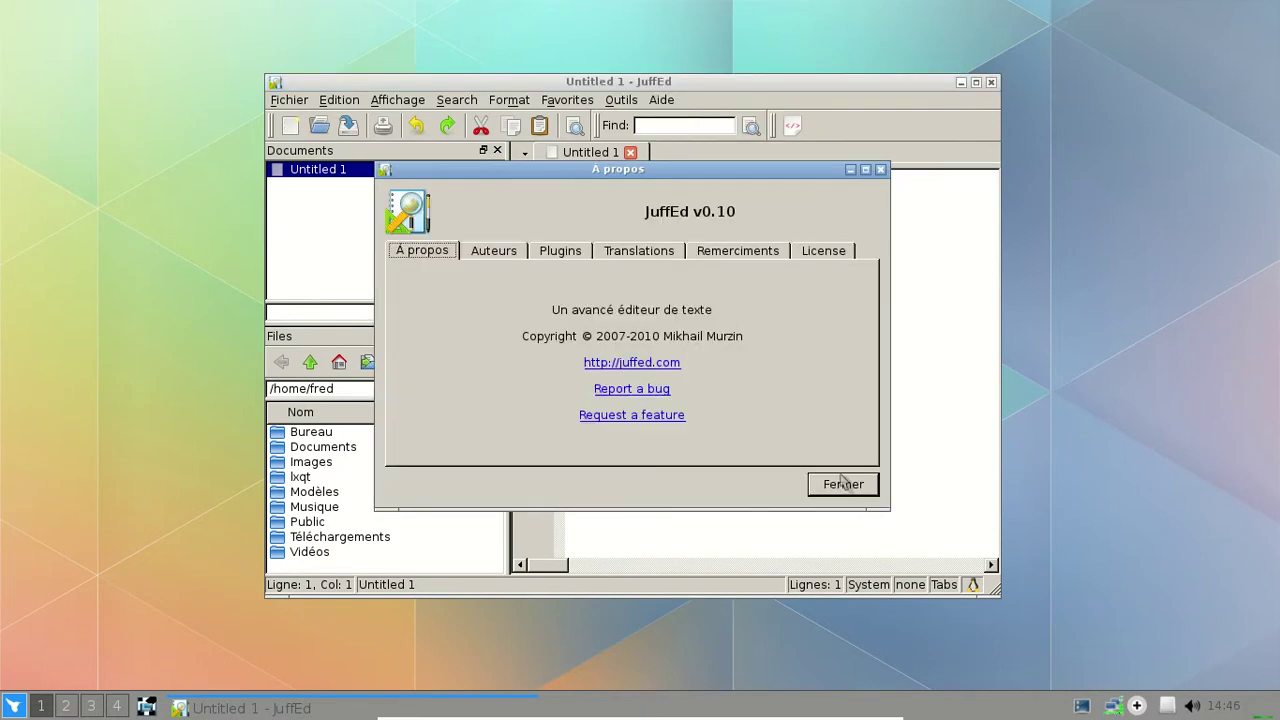
click(843, 483)
click(992, 83)
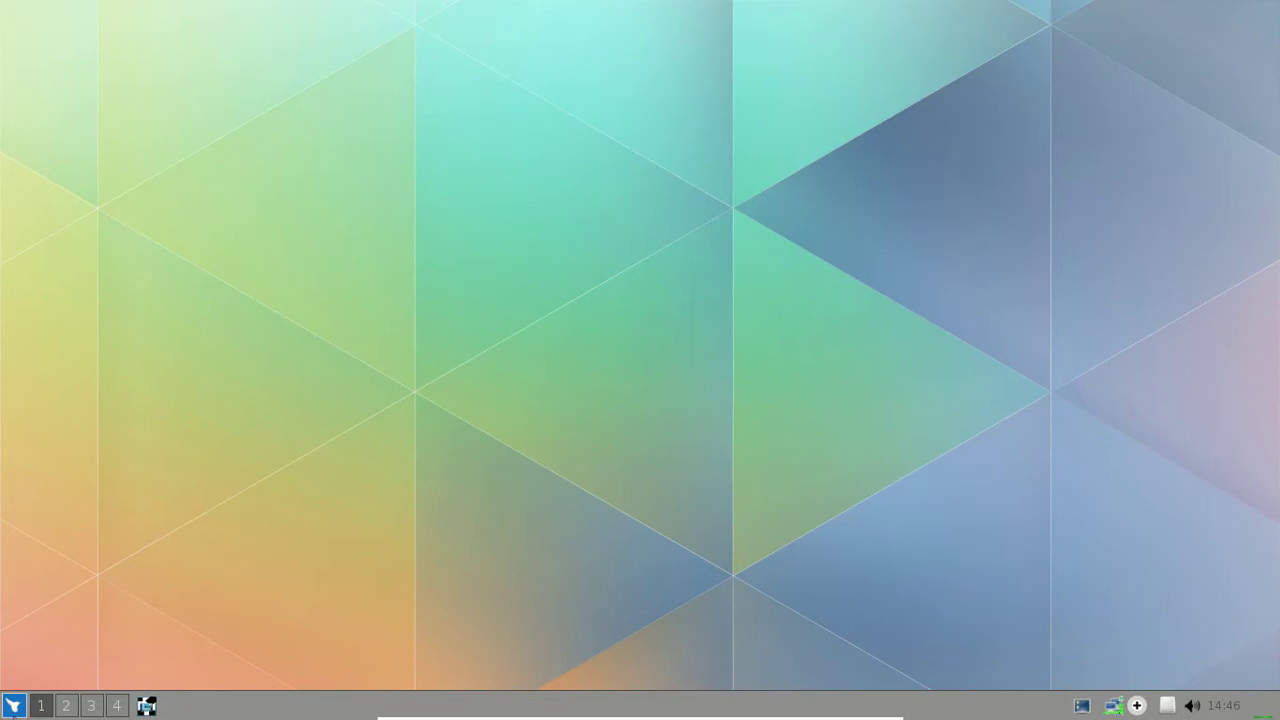
Browse the installed applications by category, including Bureautique, Internet and Son et vidéo, plus the Préférences and Leave entries.
click(13, 705)
mouse_move(78, 500)
mouse_move(80, 477)
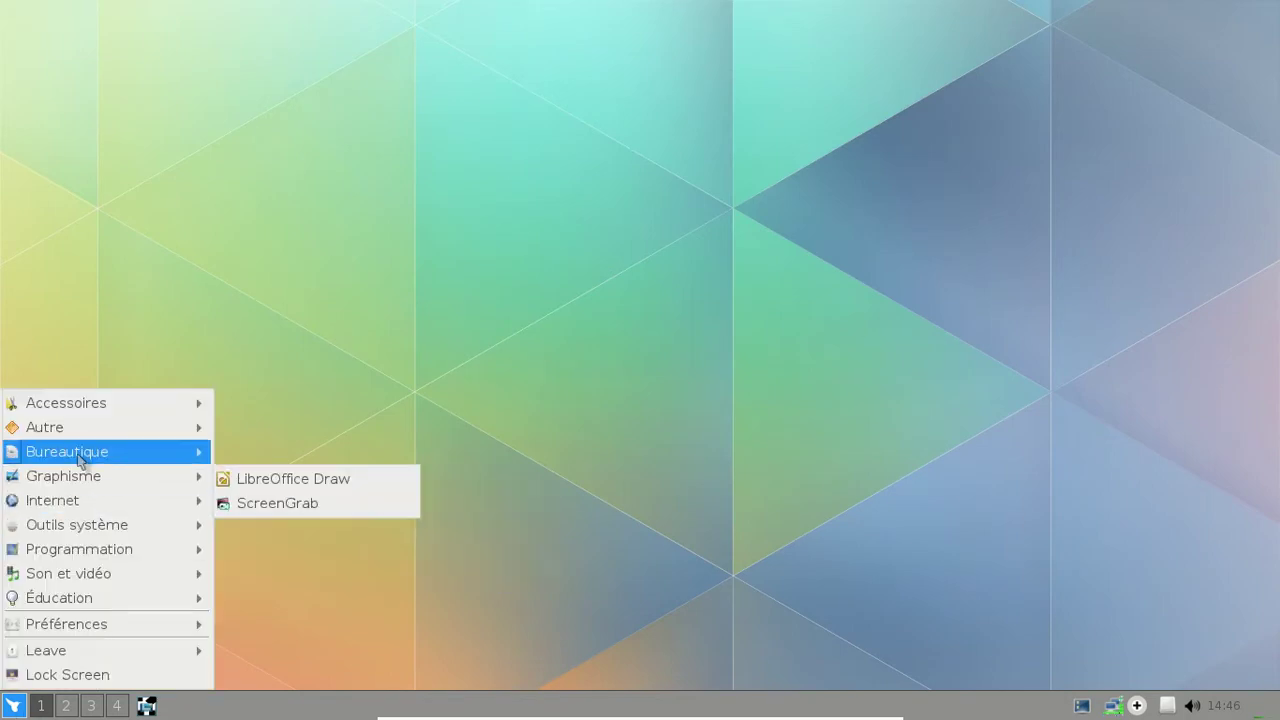
mouse_move(68, 408)
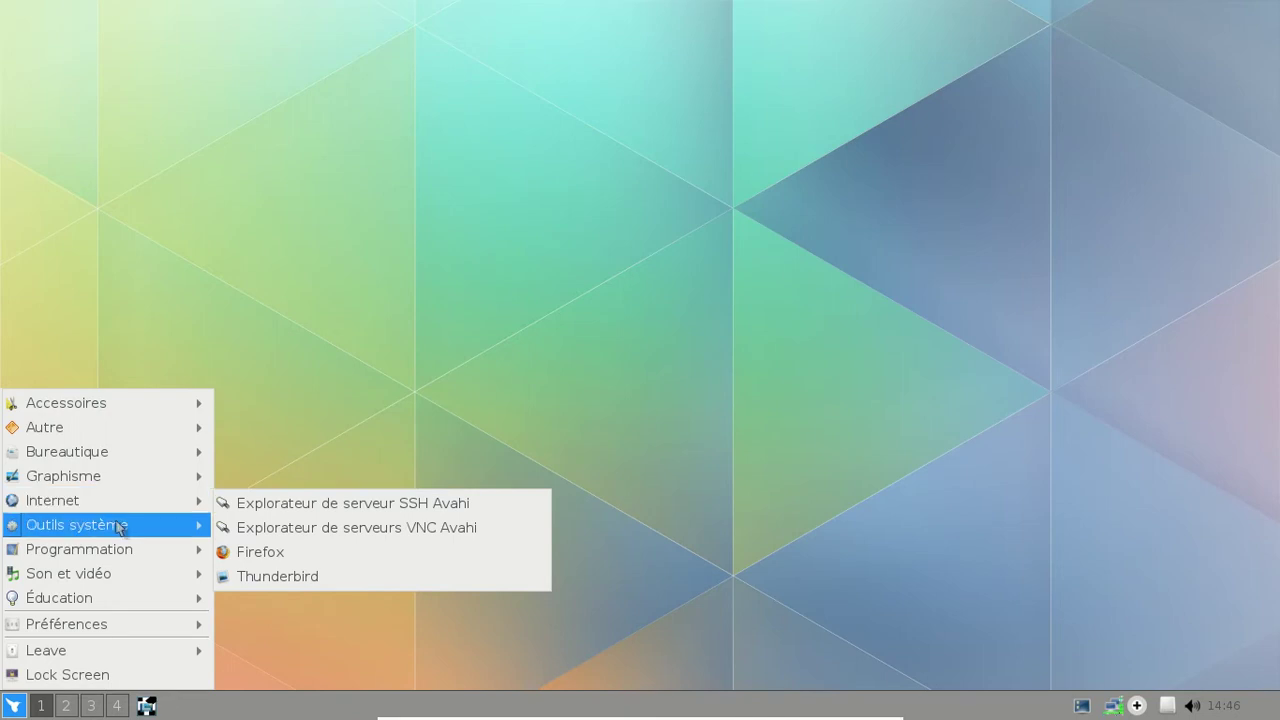
mouse_move(133, 563)
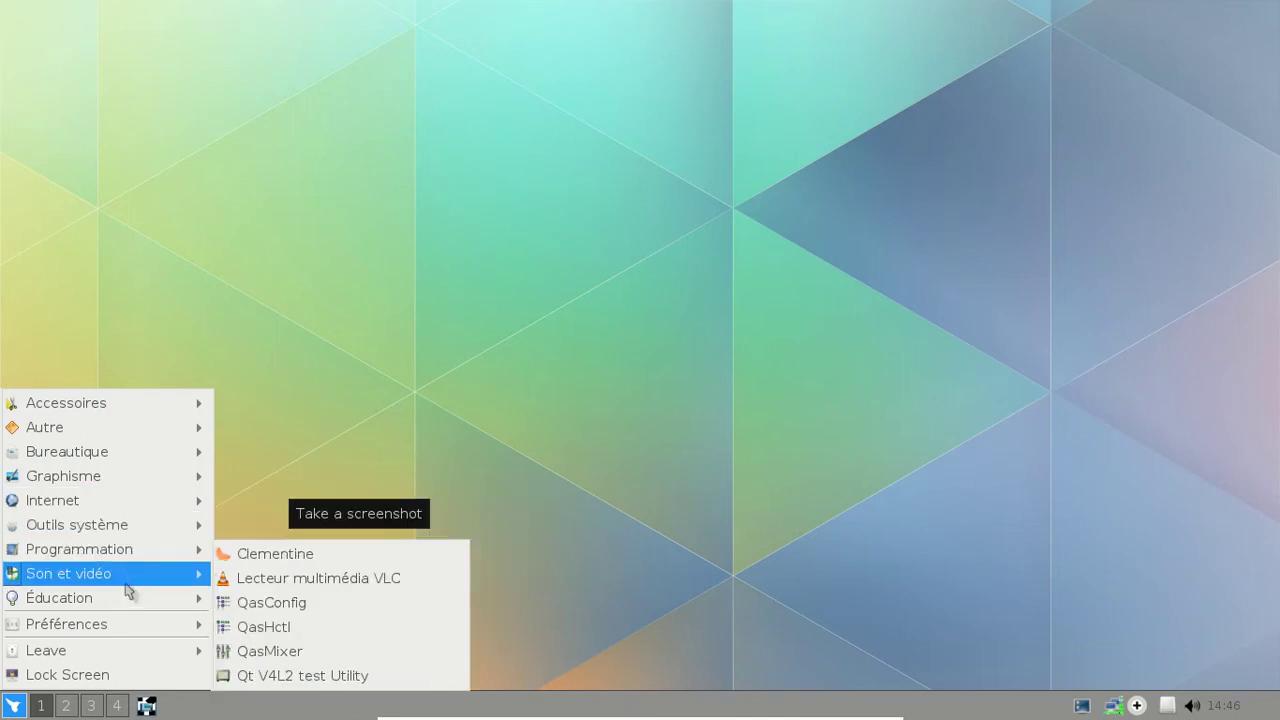
mouse_move(108, 636)
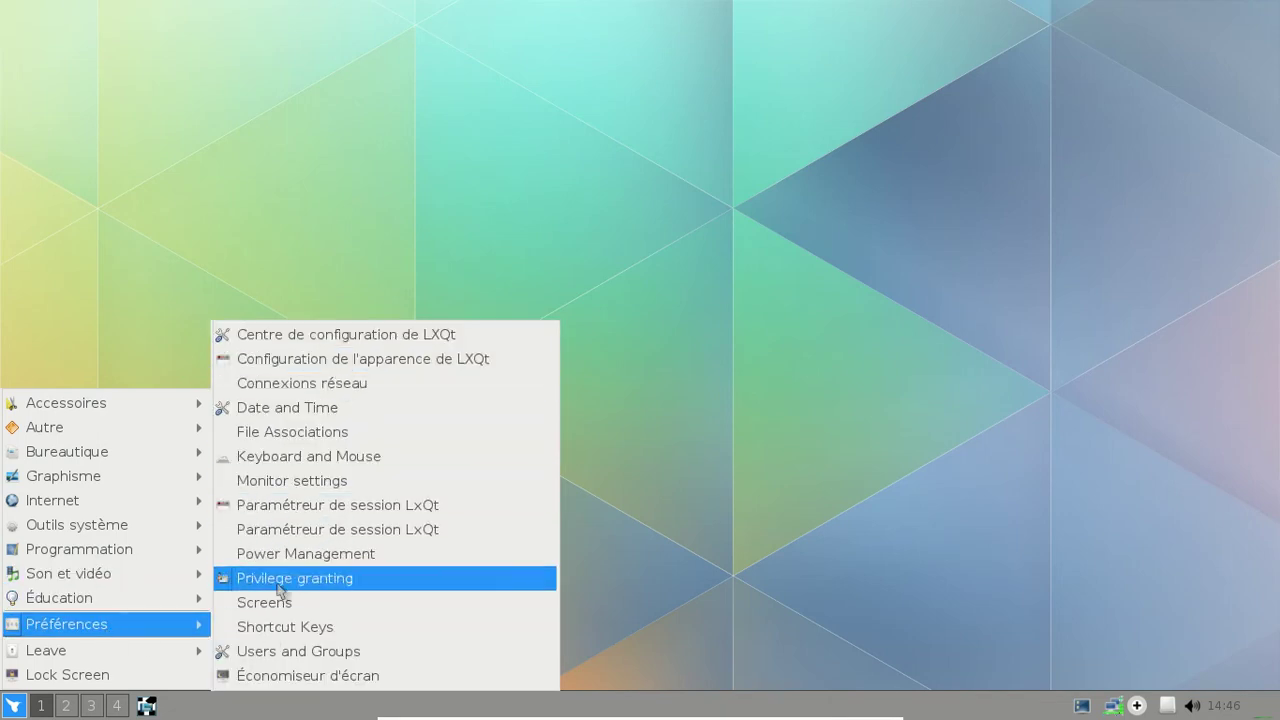
mouse_move(150, 648)
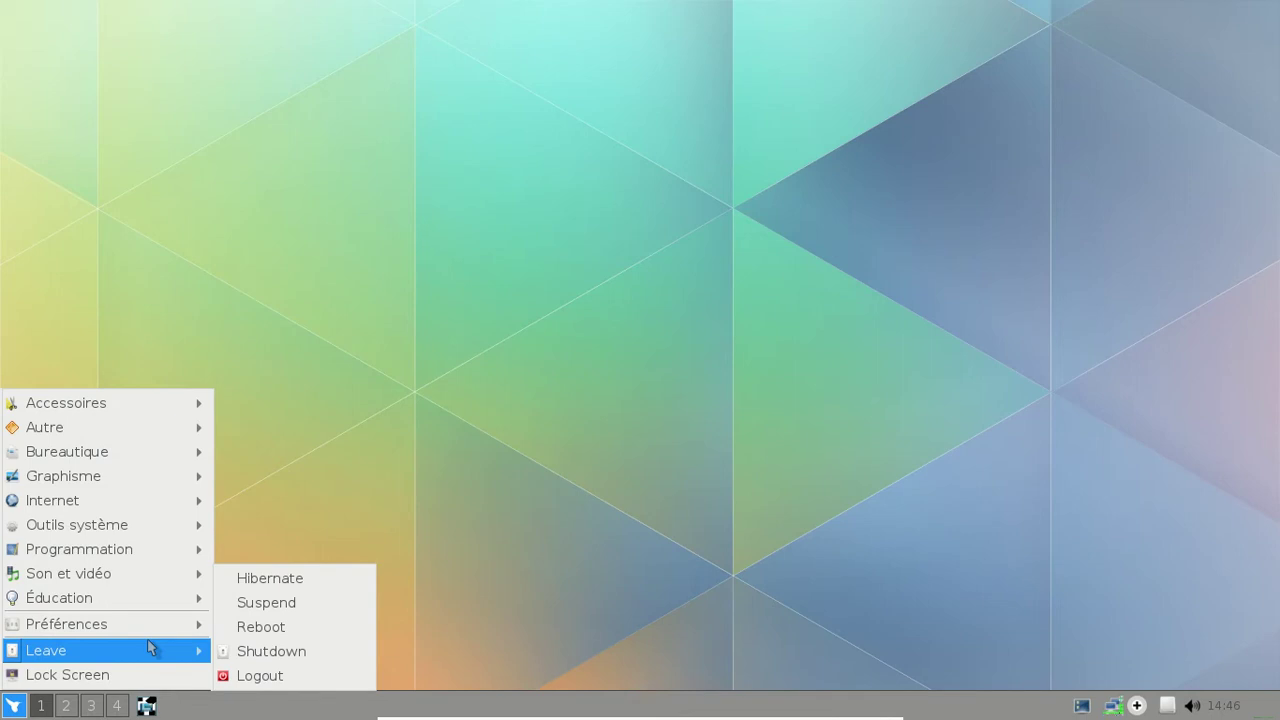
mouse_move(138, 408)
mouse_move(140, 432)
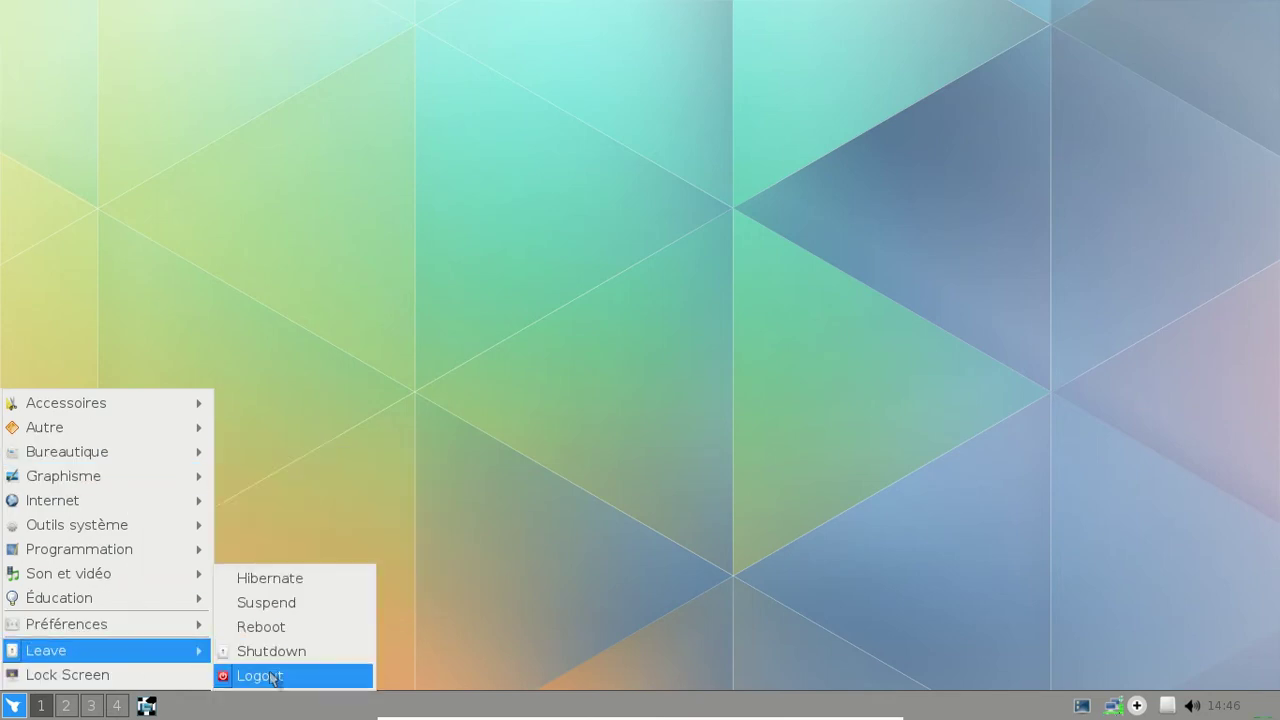
Log out of the LXQt session and shut down the virtual machine from the login screen.
click(262, 676)
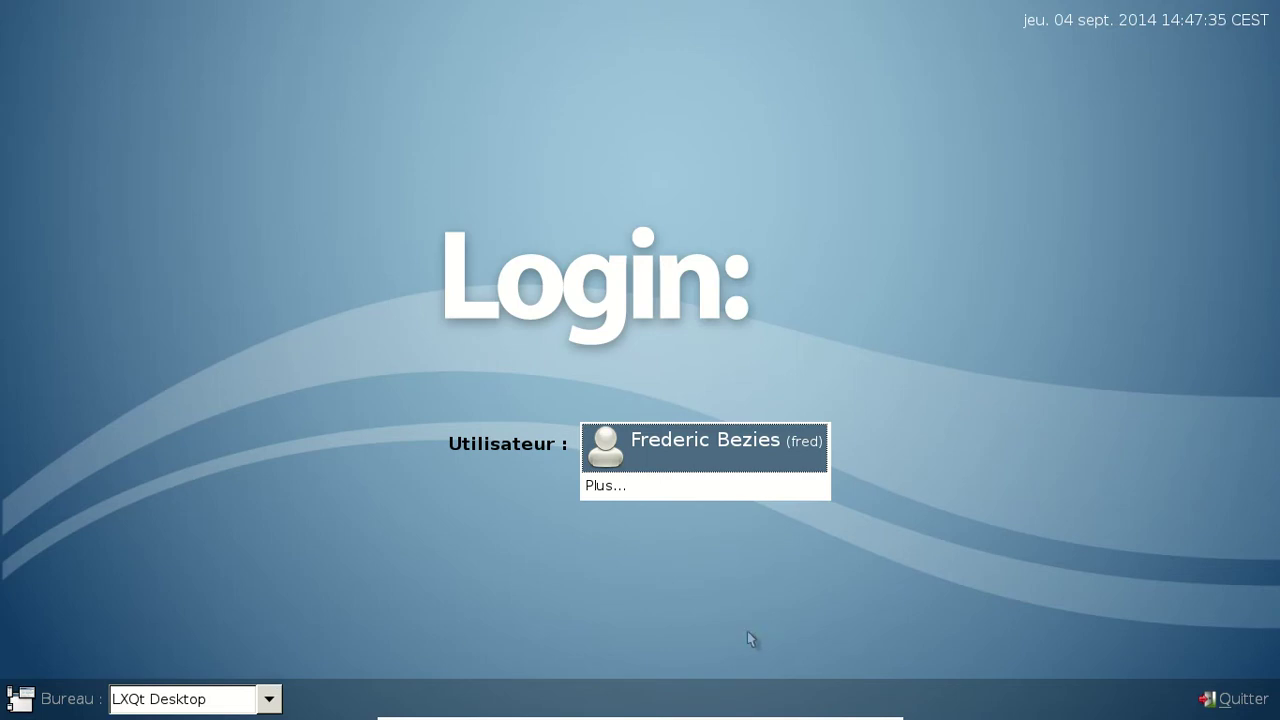
click(1235, 698)
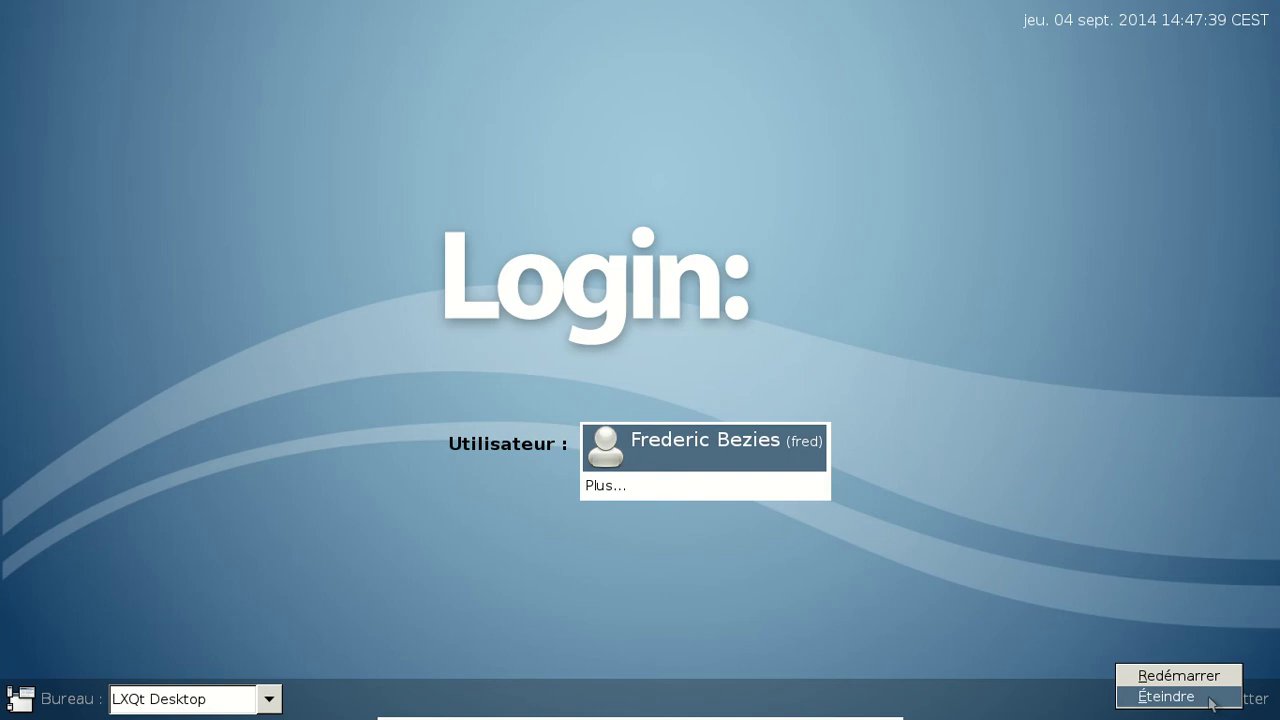
click(1209, 698)
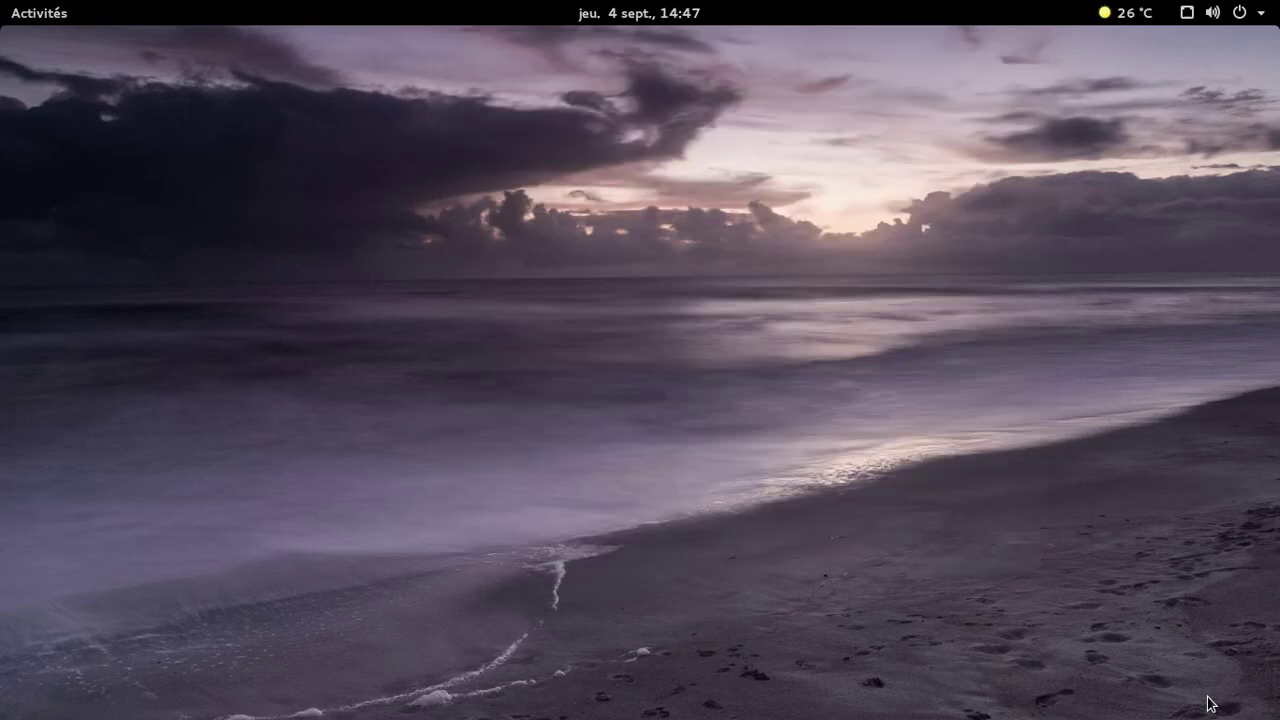
mouse_move(1208, 703)
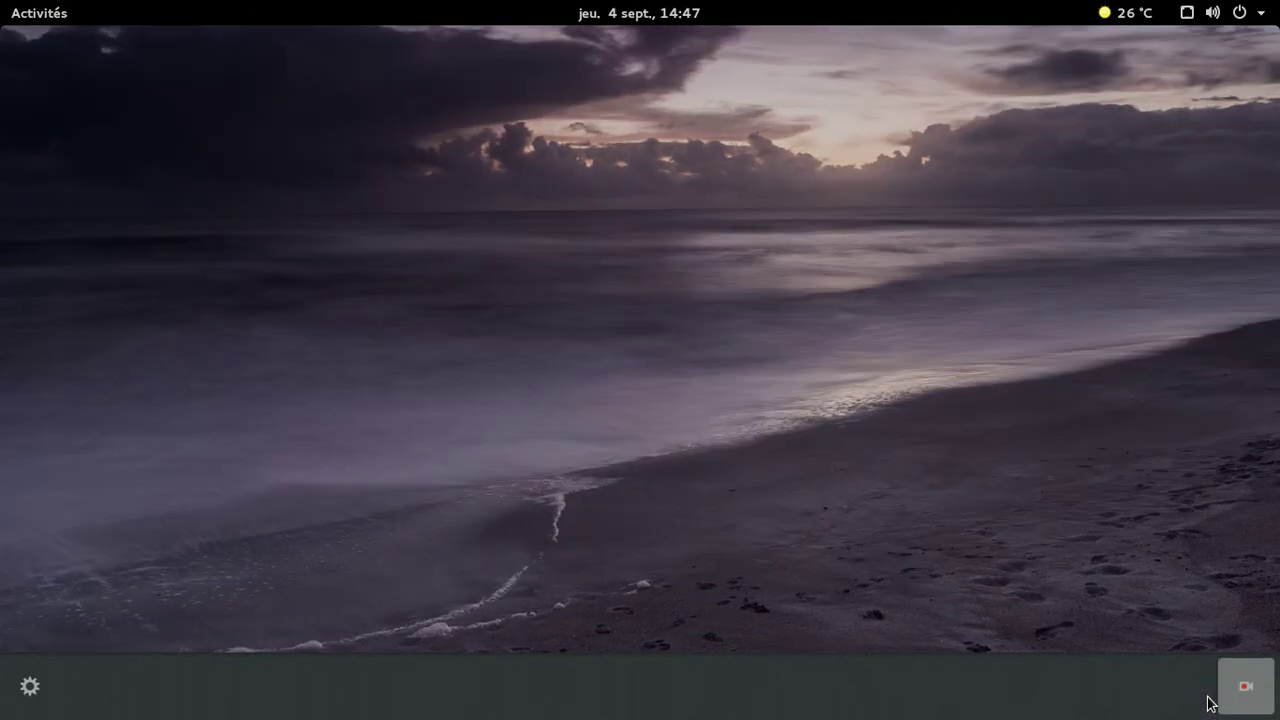
click(1271, 689)
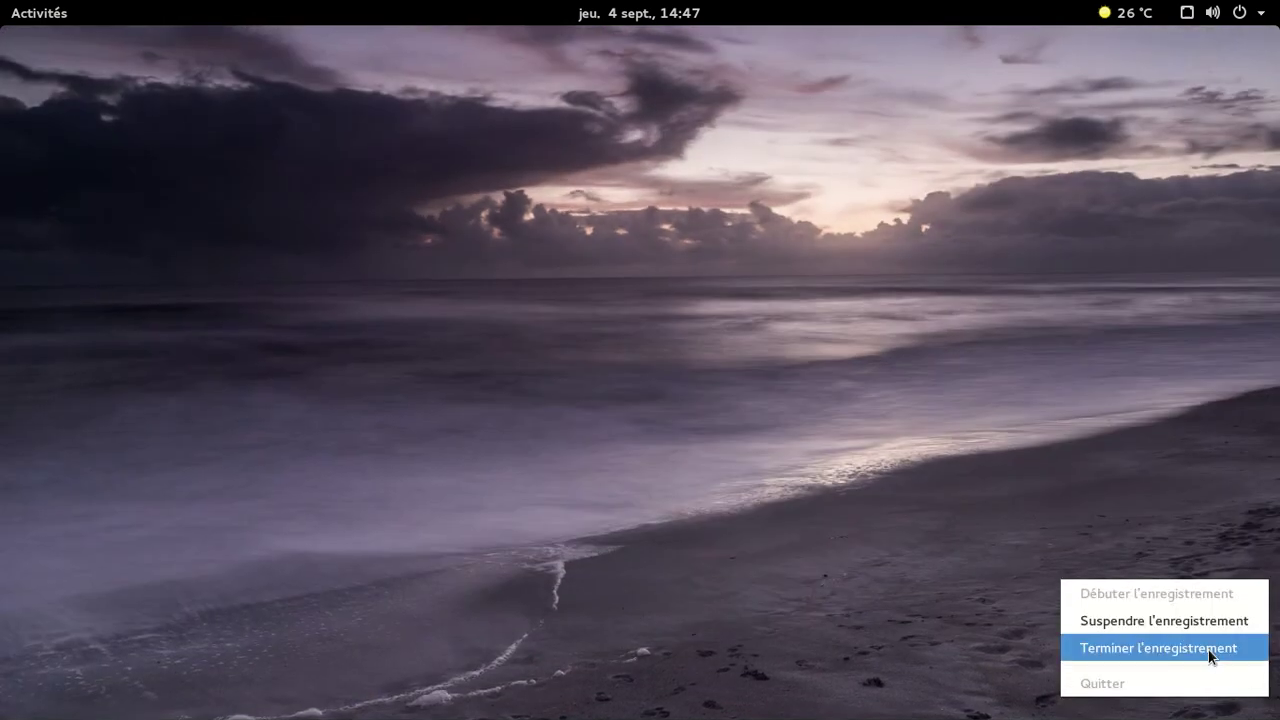